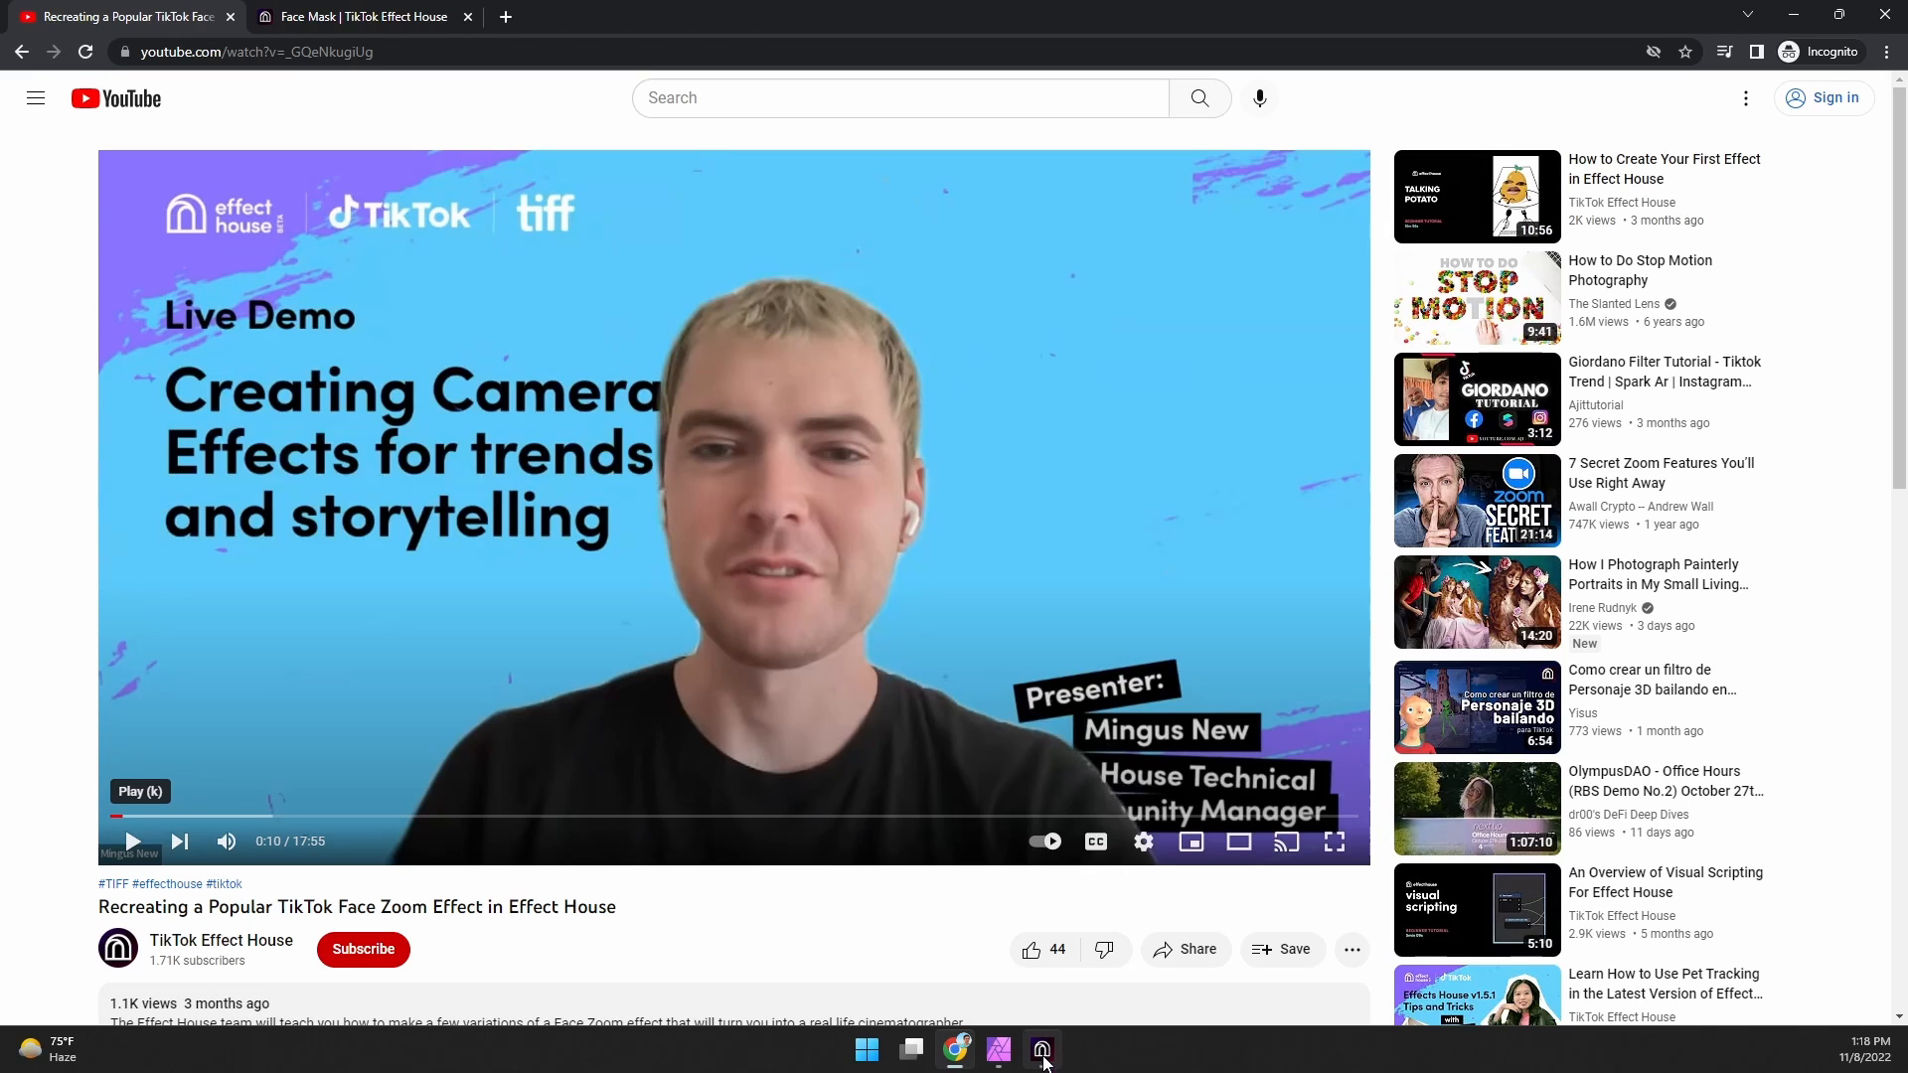
# Switch to Effect House and enlarge the visual scripting area by shrinking the preview and scene views.
pyautogui.click(1041, 1048)
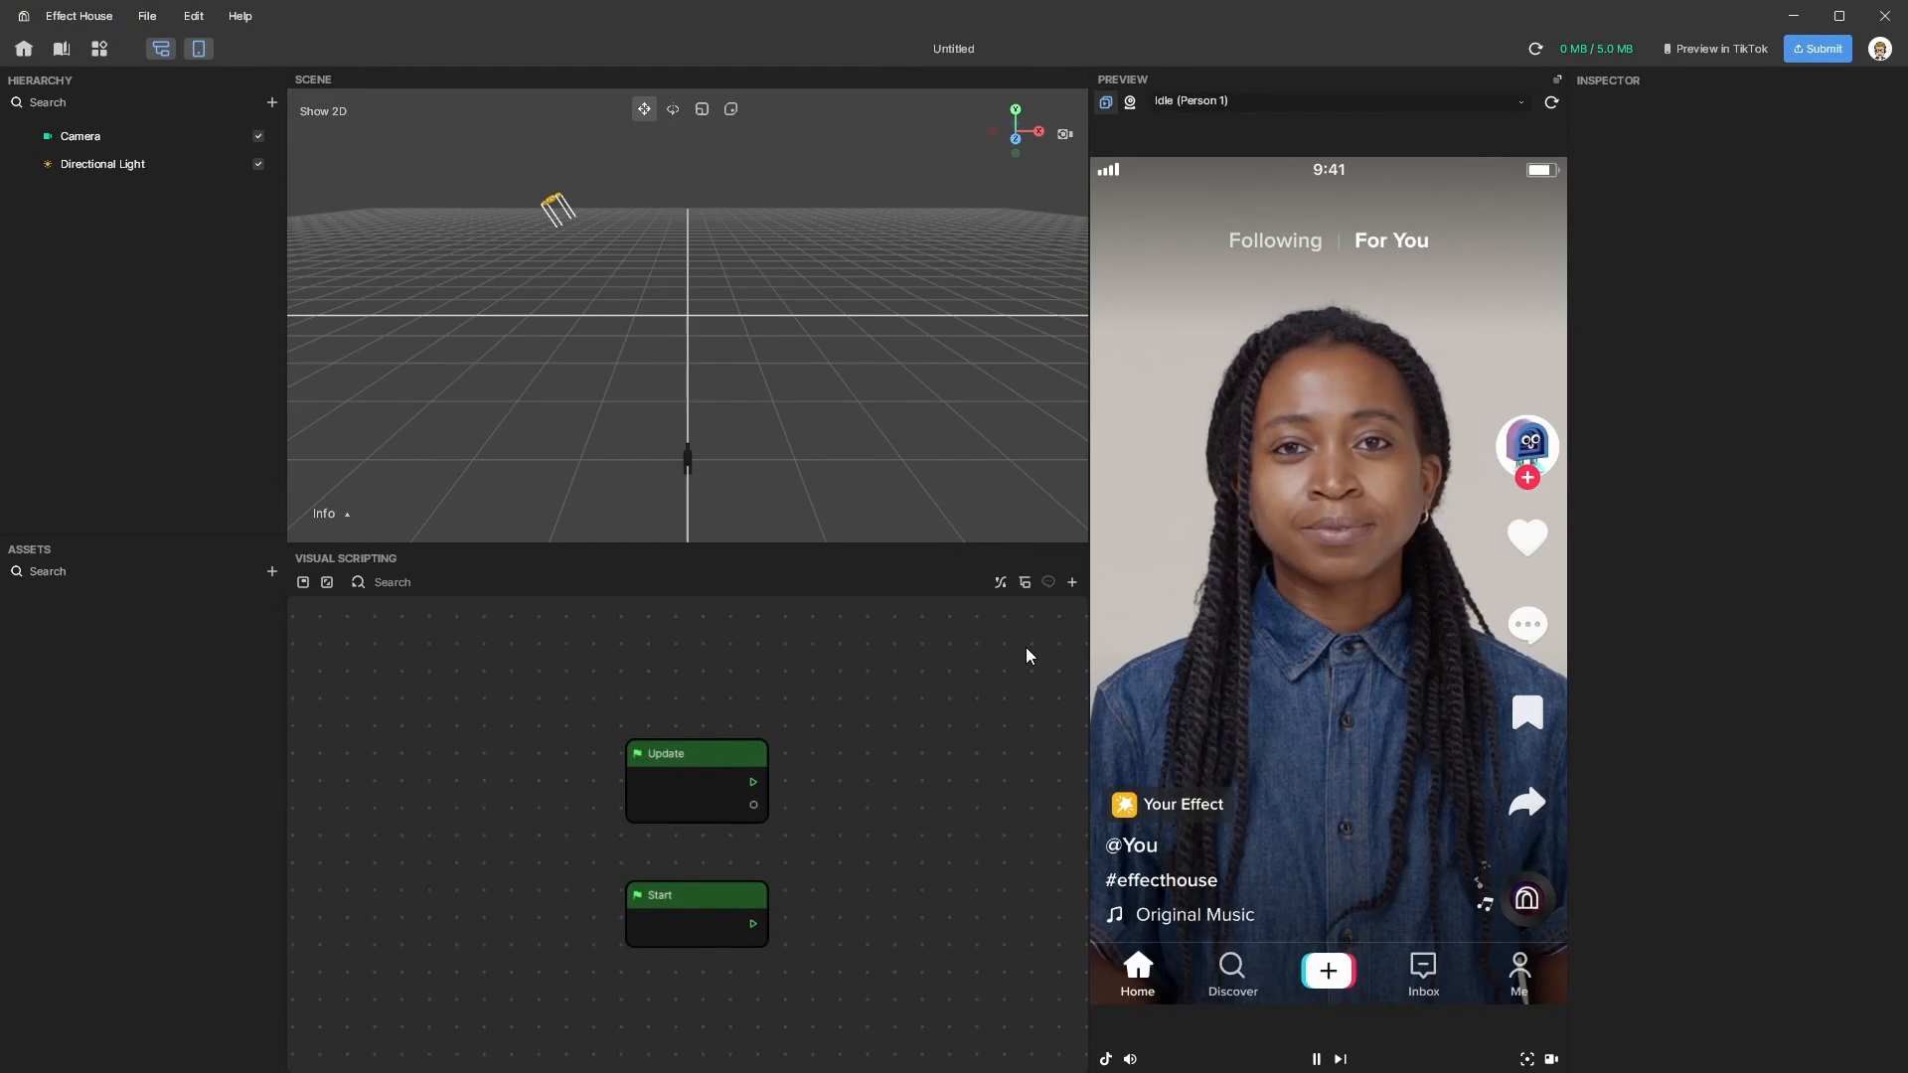
pyautogui.moveTo(765, 763); pyautogui.dragTo(609, 709, button='middle')
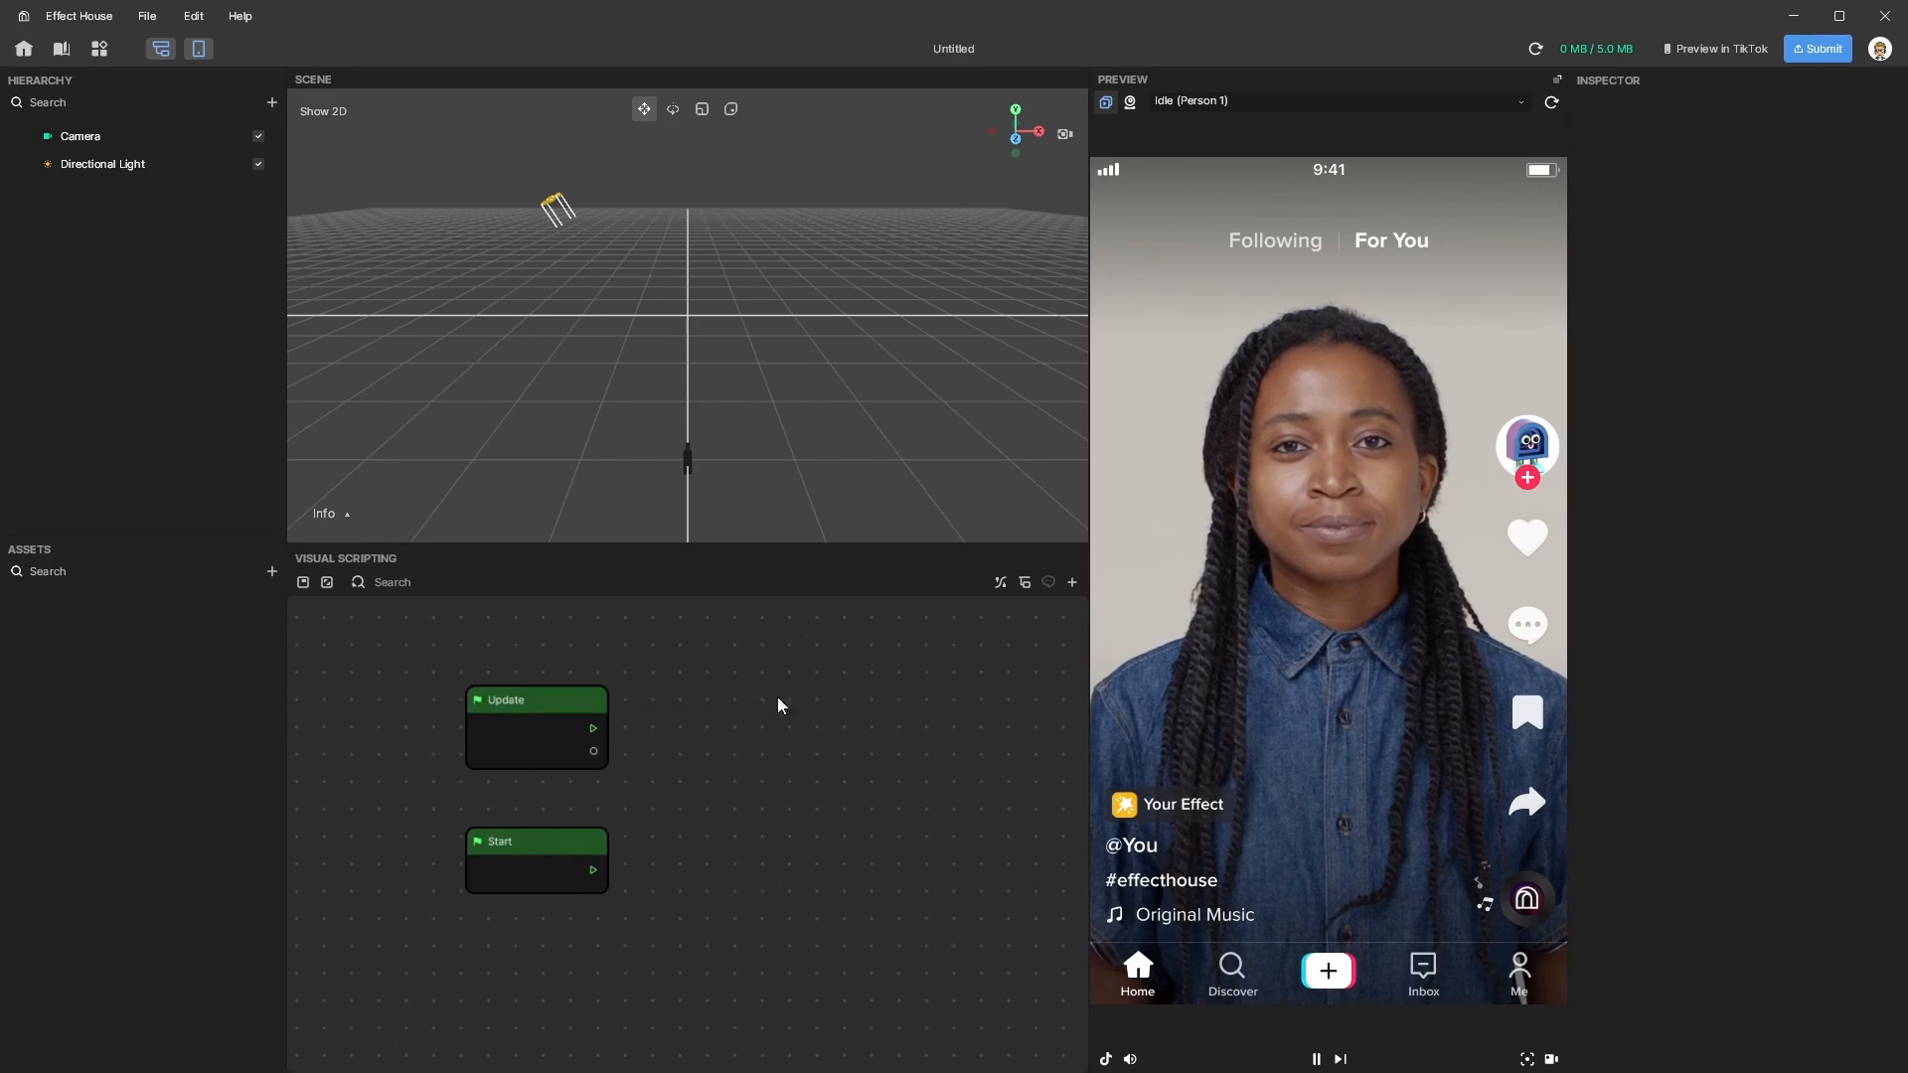
pyautogui.moveTo(1087, 515); pyautogui.dragTo(1266, 537)
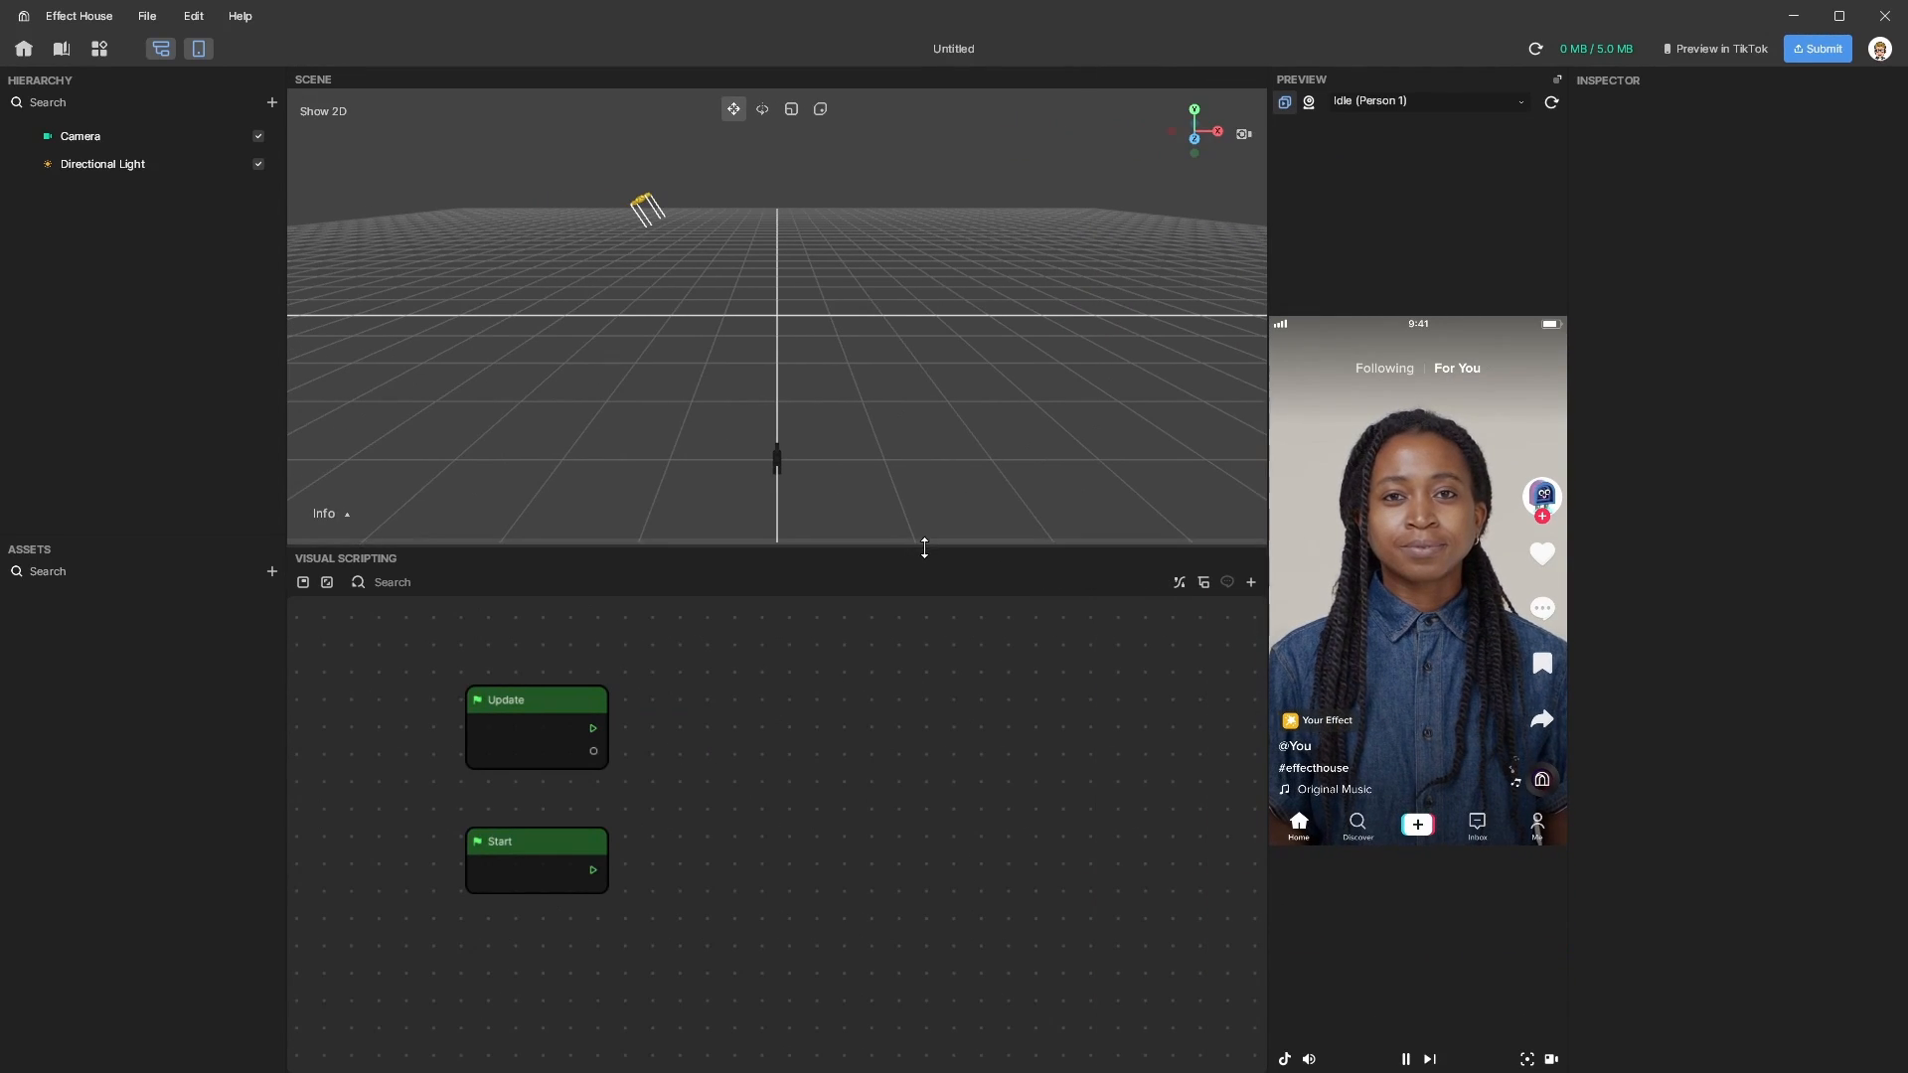
pyautogui.moveTo(926, 551); pyautogui.dragTo(898, 373)
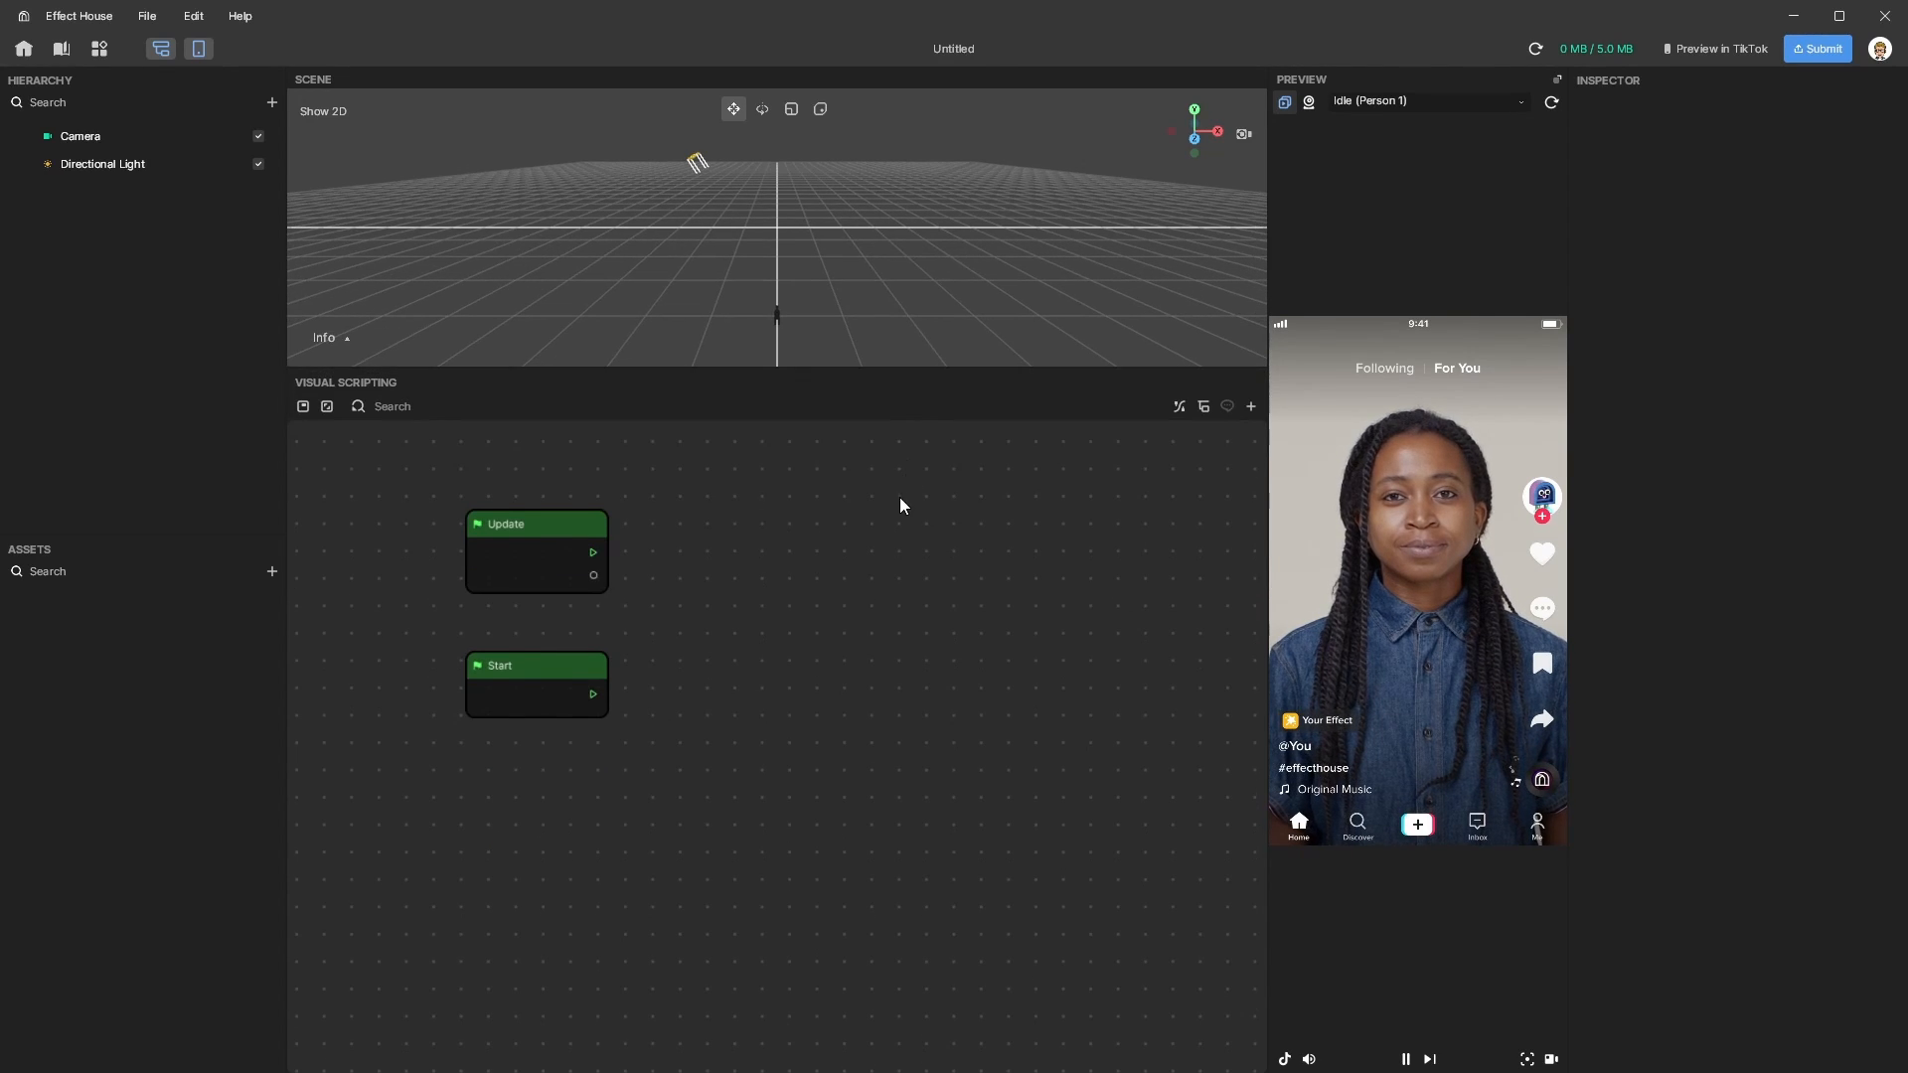
pyautogui.moveTo(885, 551); pyautogui.dragTo(817, 614, button='middle')
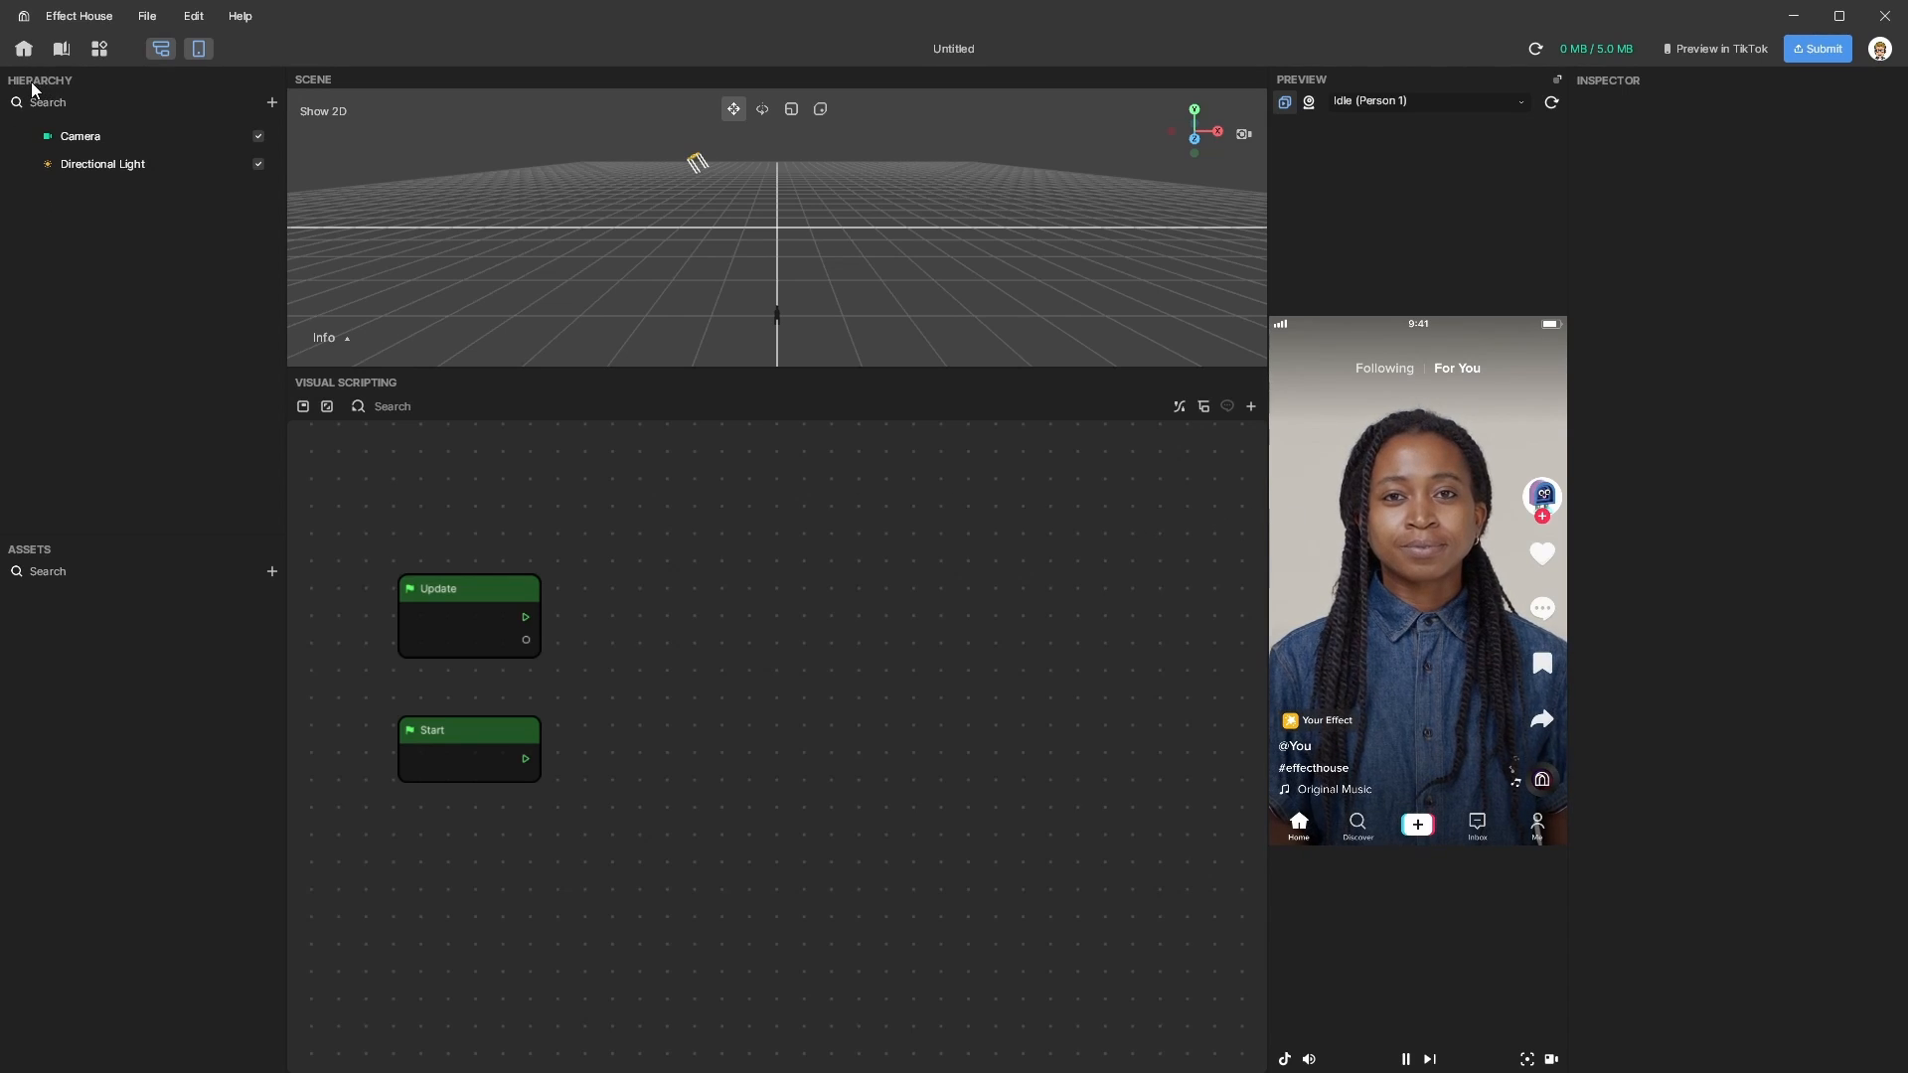
# Add a 2D Image and a Face Sticker effect to the scene hierarchy.
pyautogui.click(271, 102)
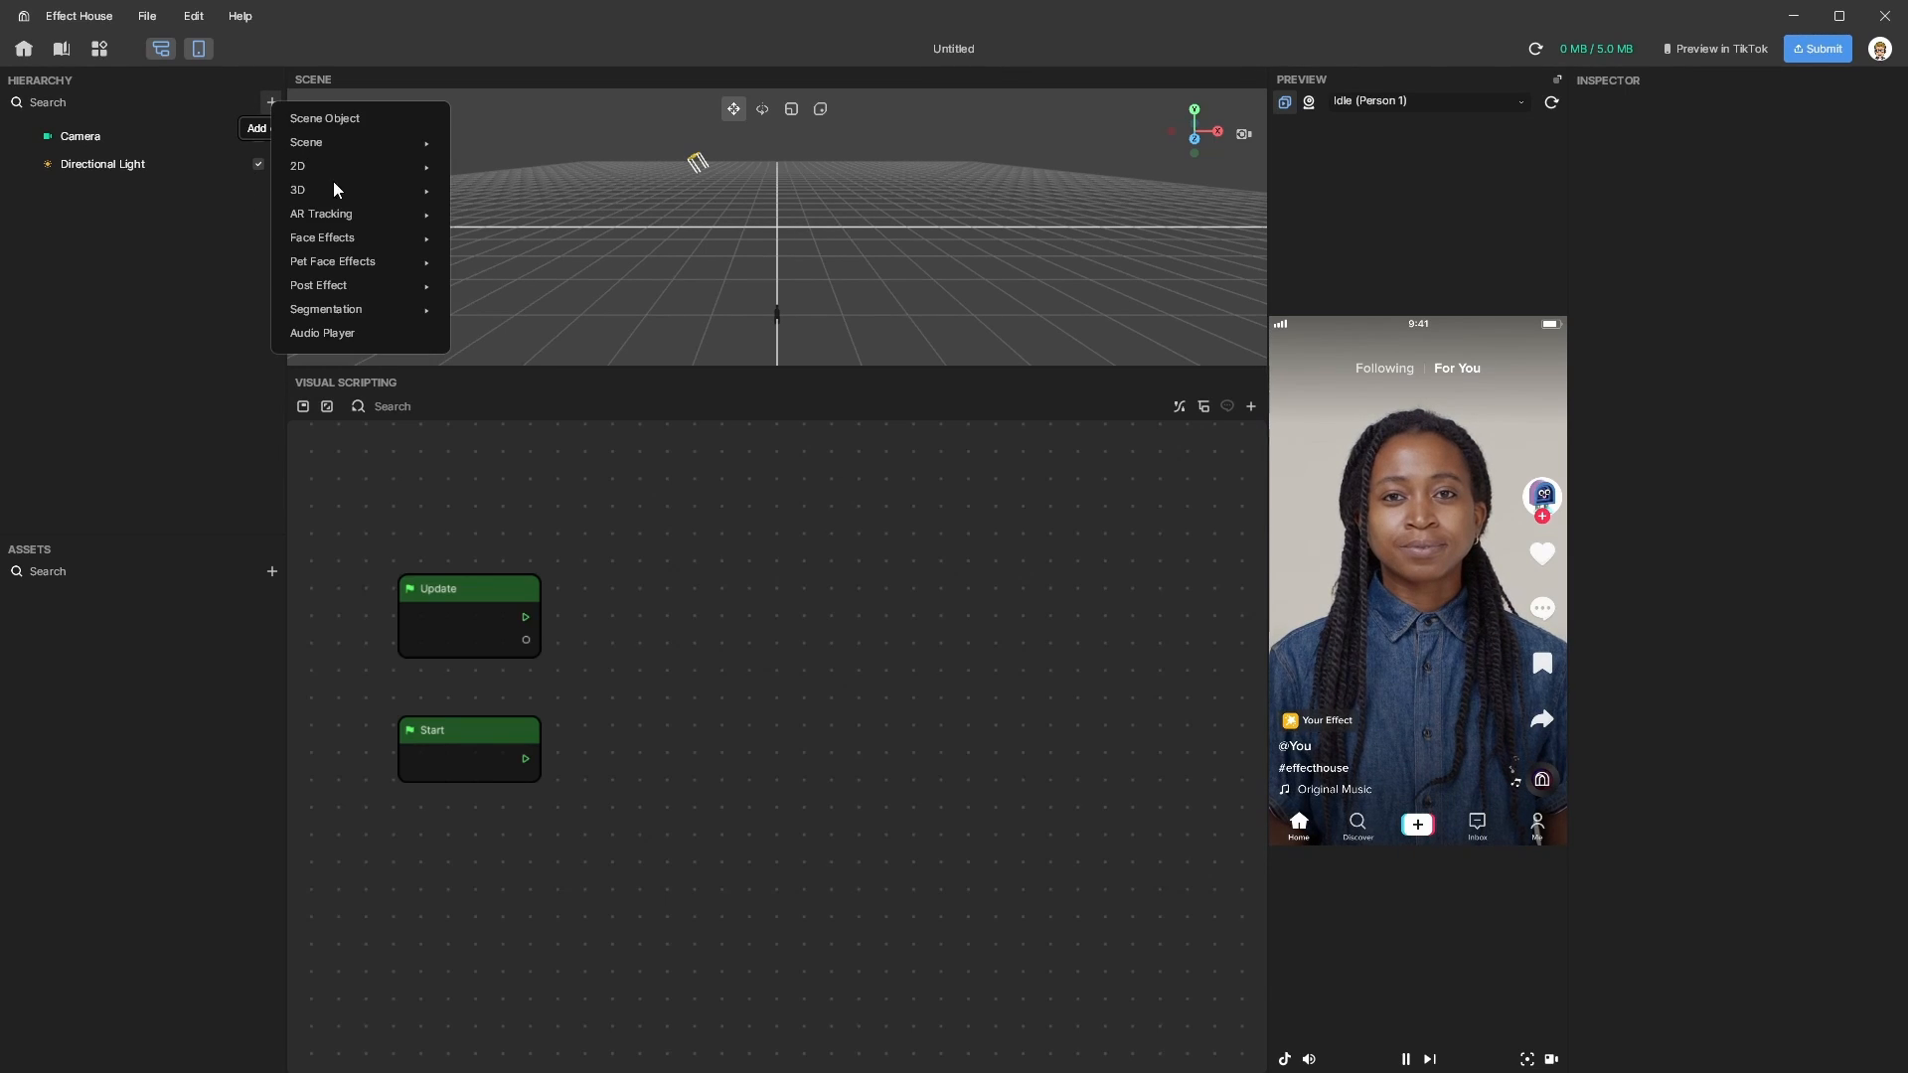
pyautogui.moveTo(402, 177)
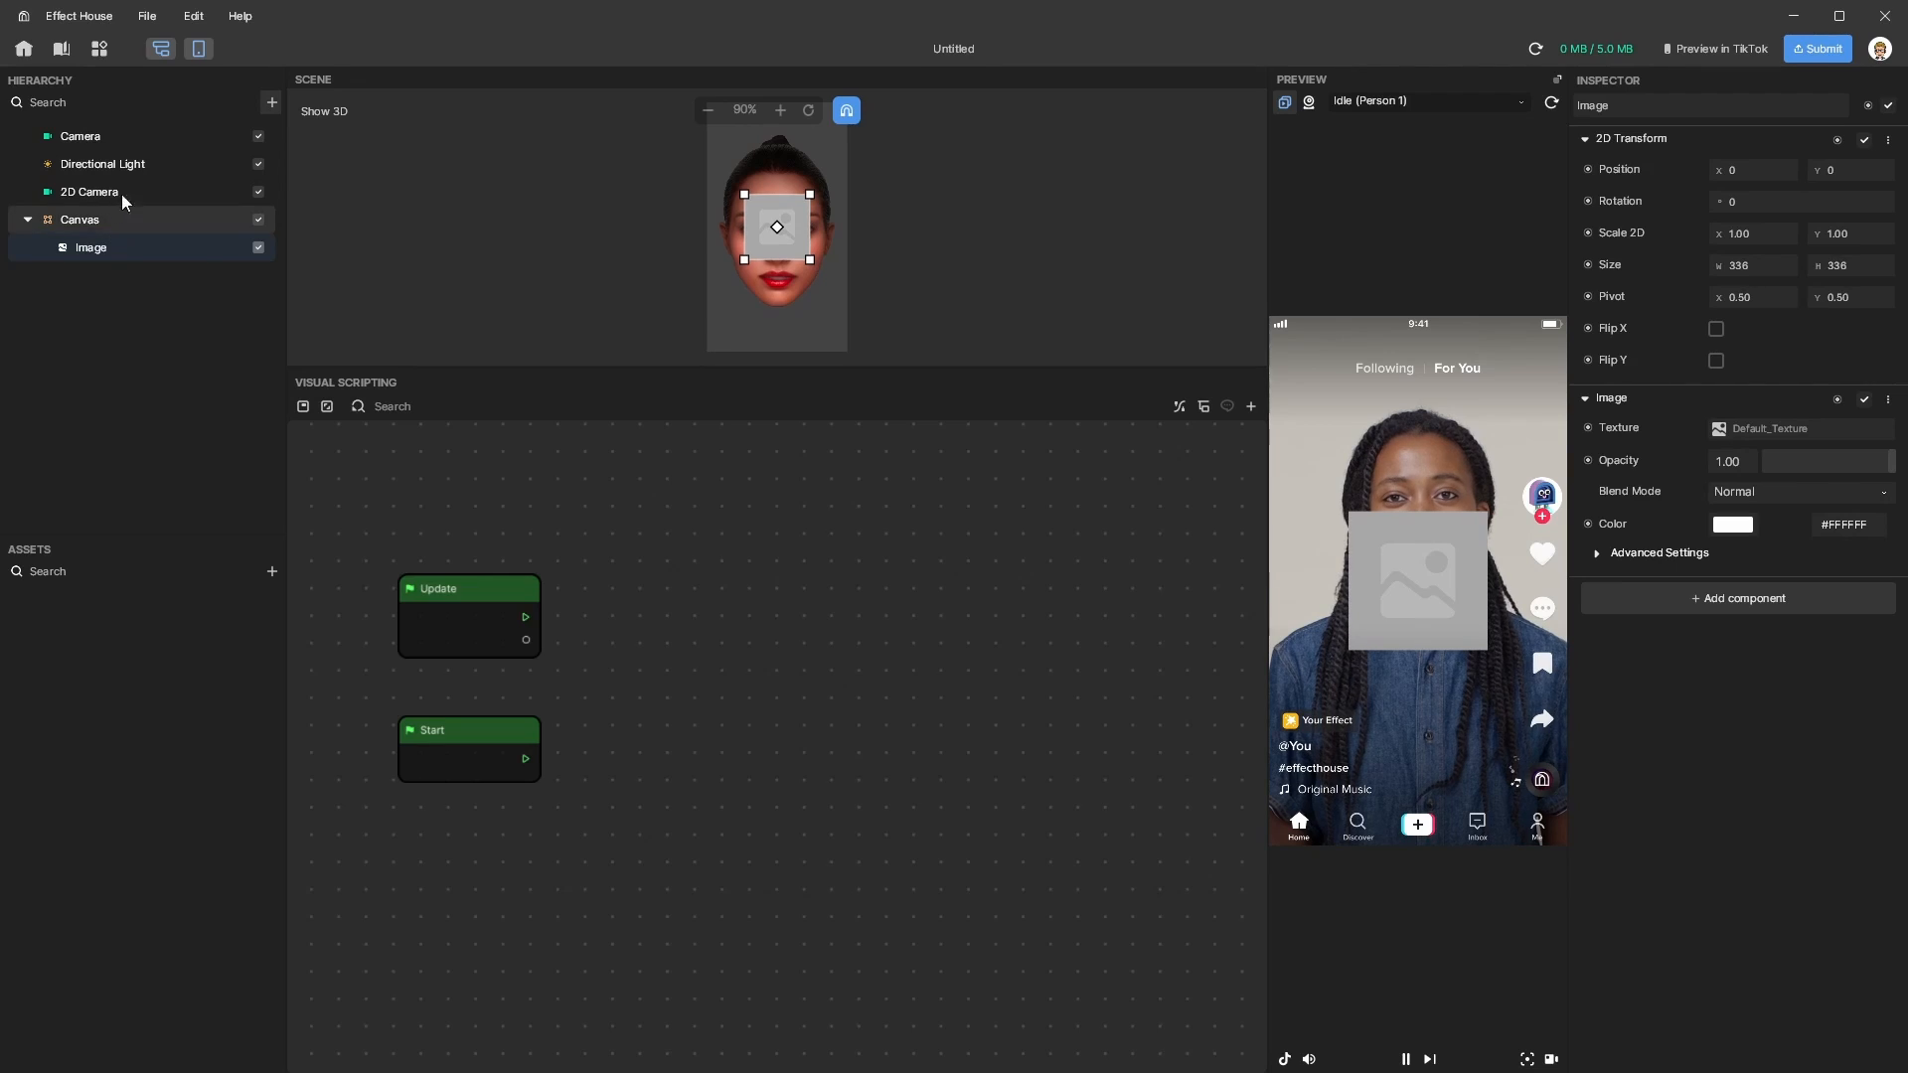
pyautogui.click(272, 105)
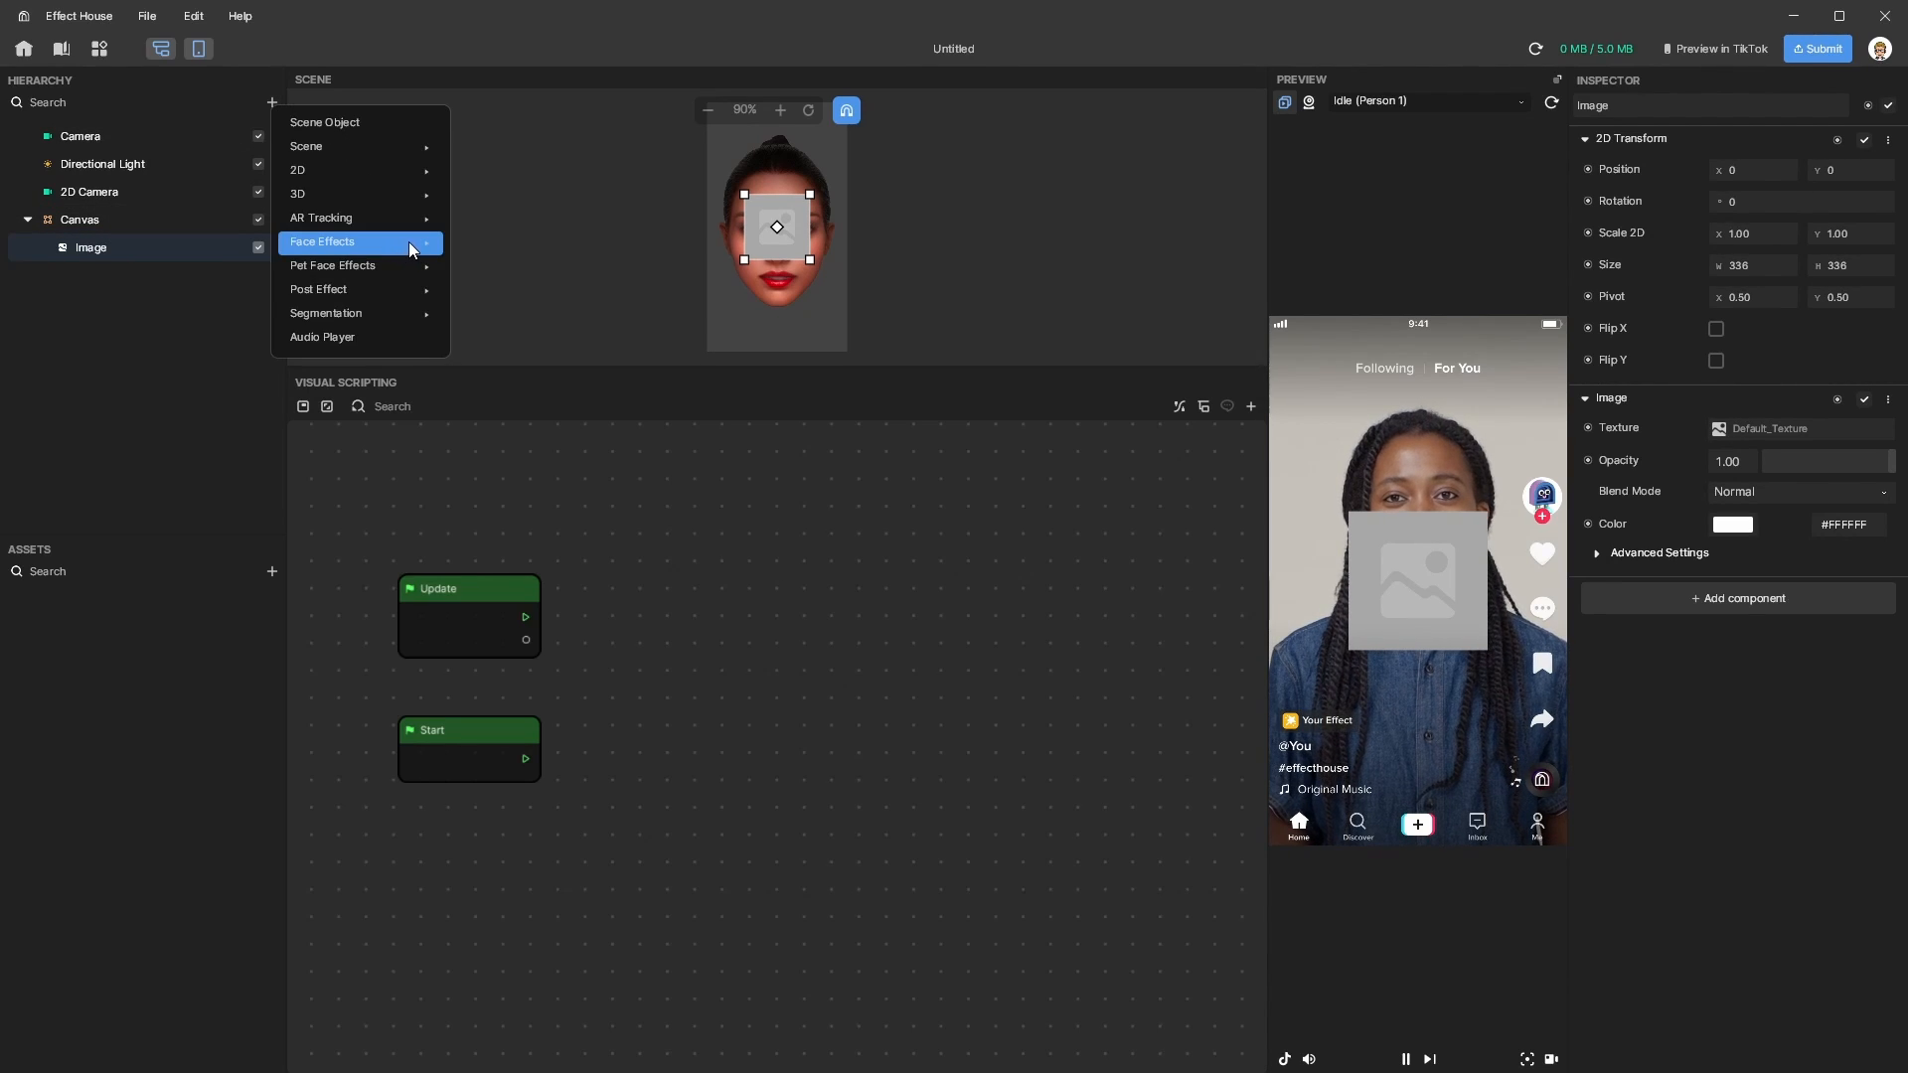
pyautogui.moveTo(415, 249)
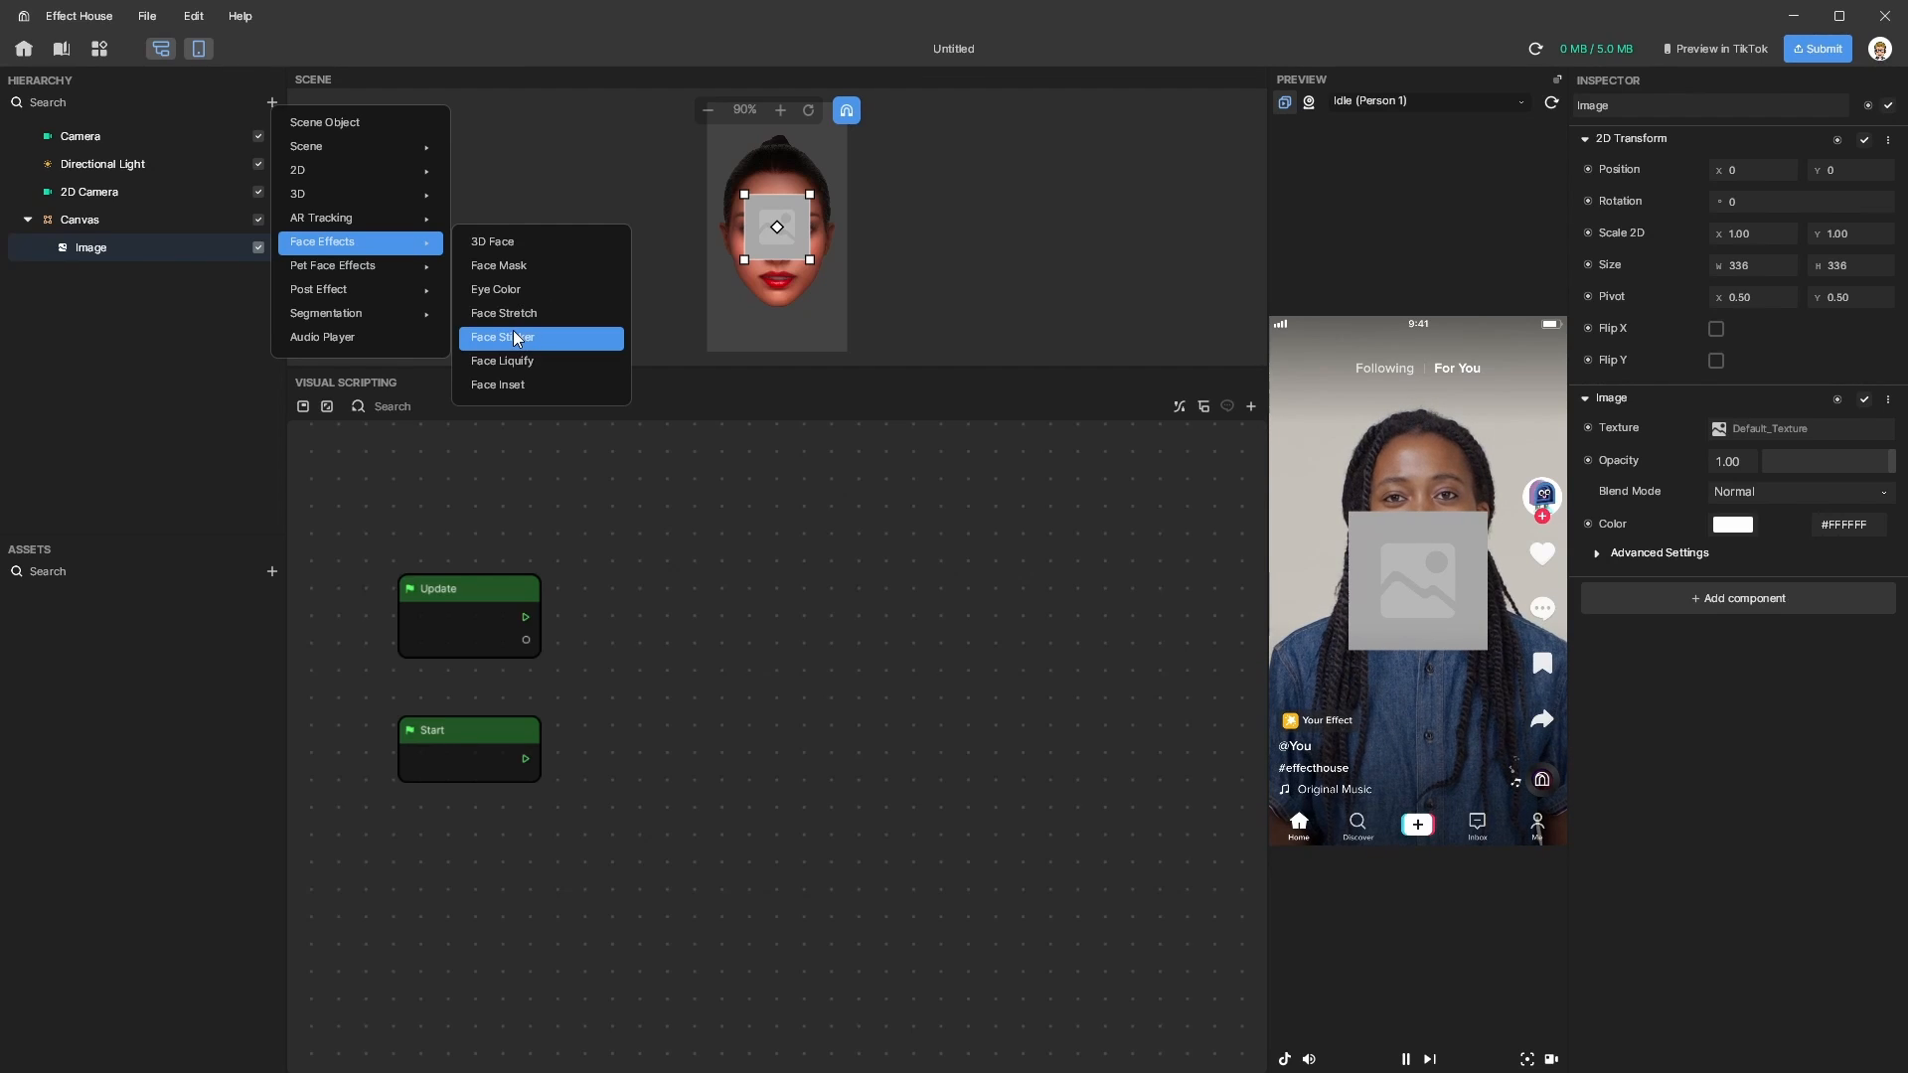
pyautogui.click(481, 339)
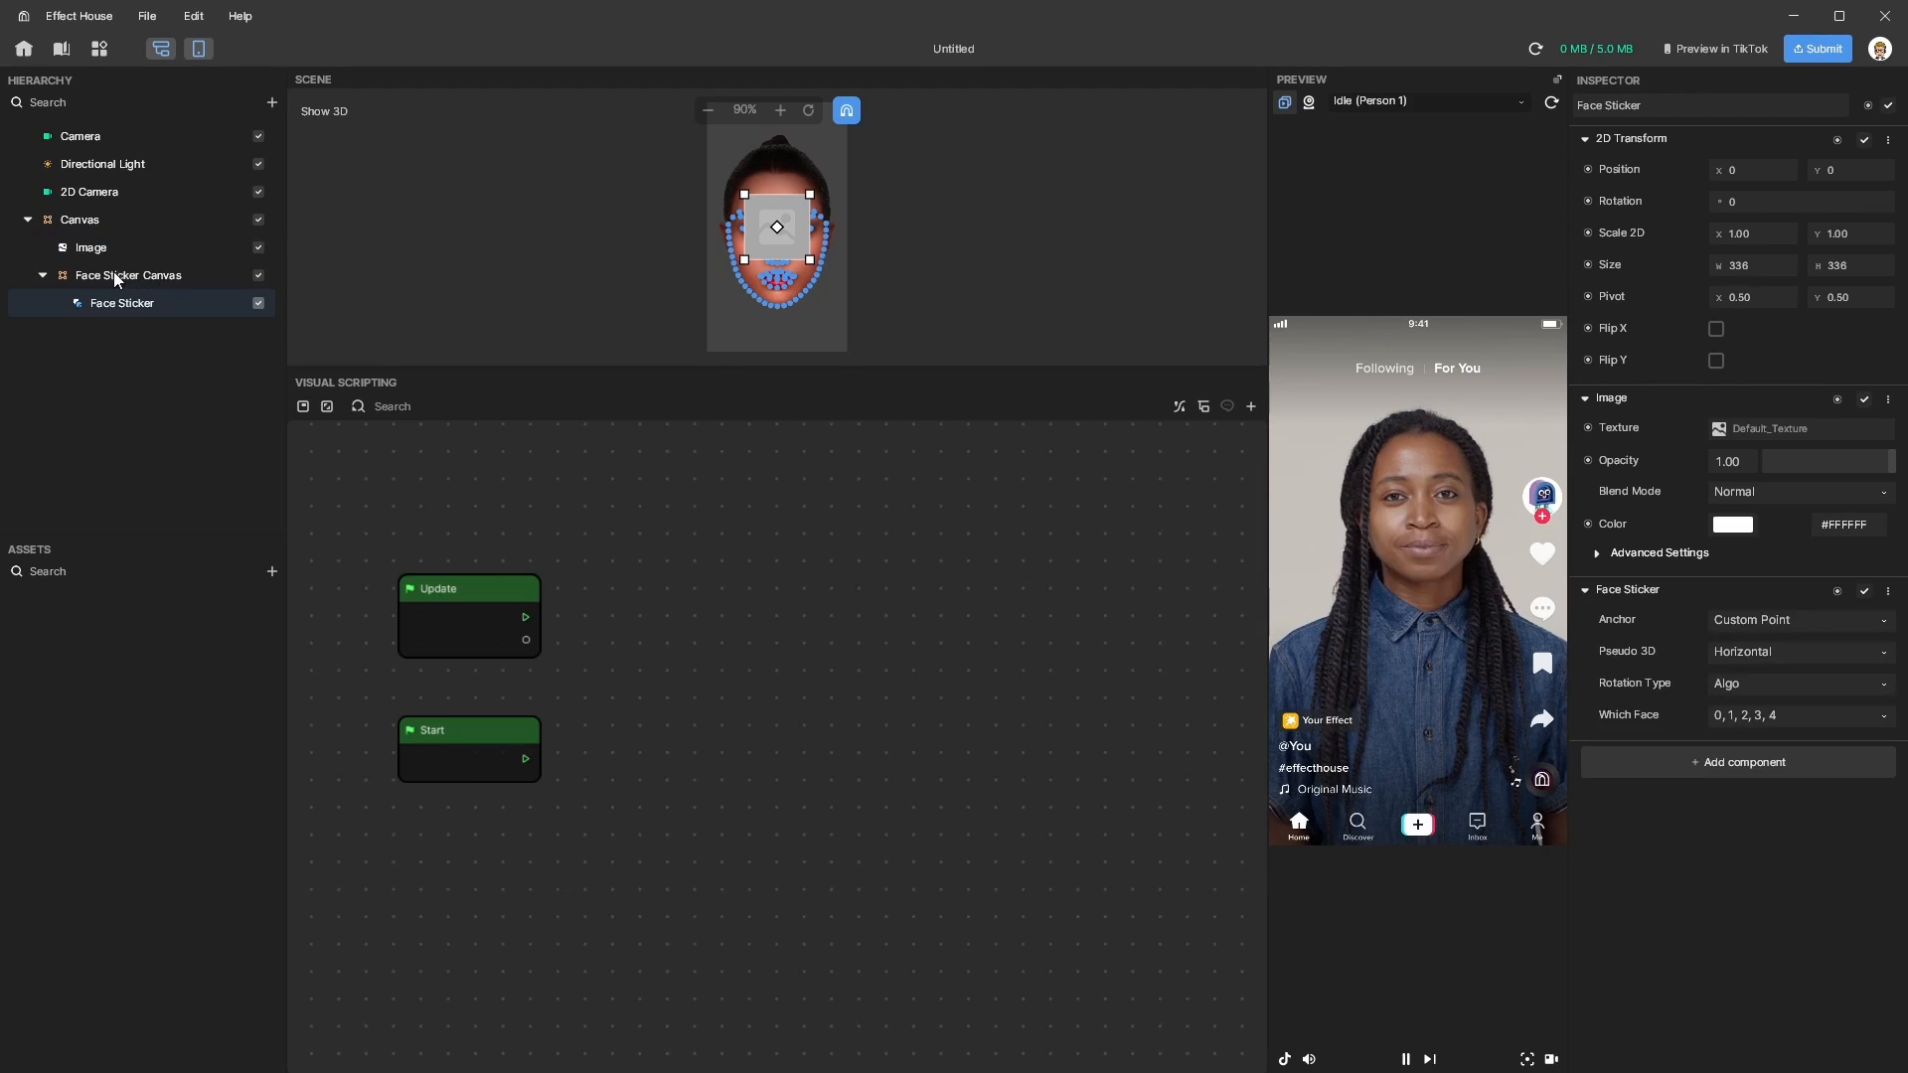
# Move the Face Sticker Canvas out of the Canvas to sit above it, and add a Get Position node for the Face Sticker below Start.
pyautogui.moveTo(115, 279); pyautogui.dragTo(83, 214)
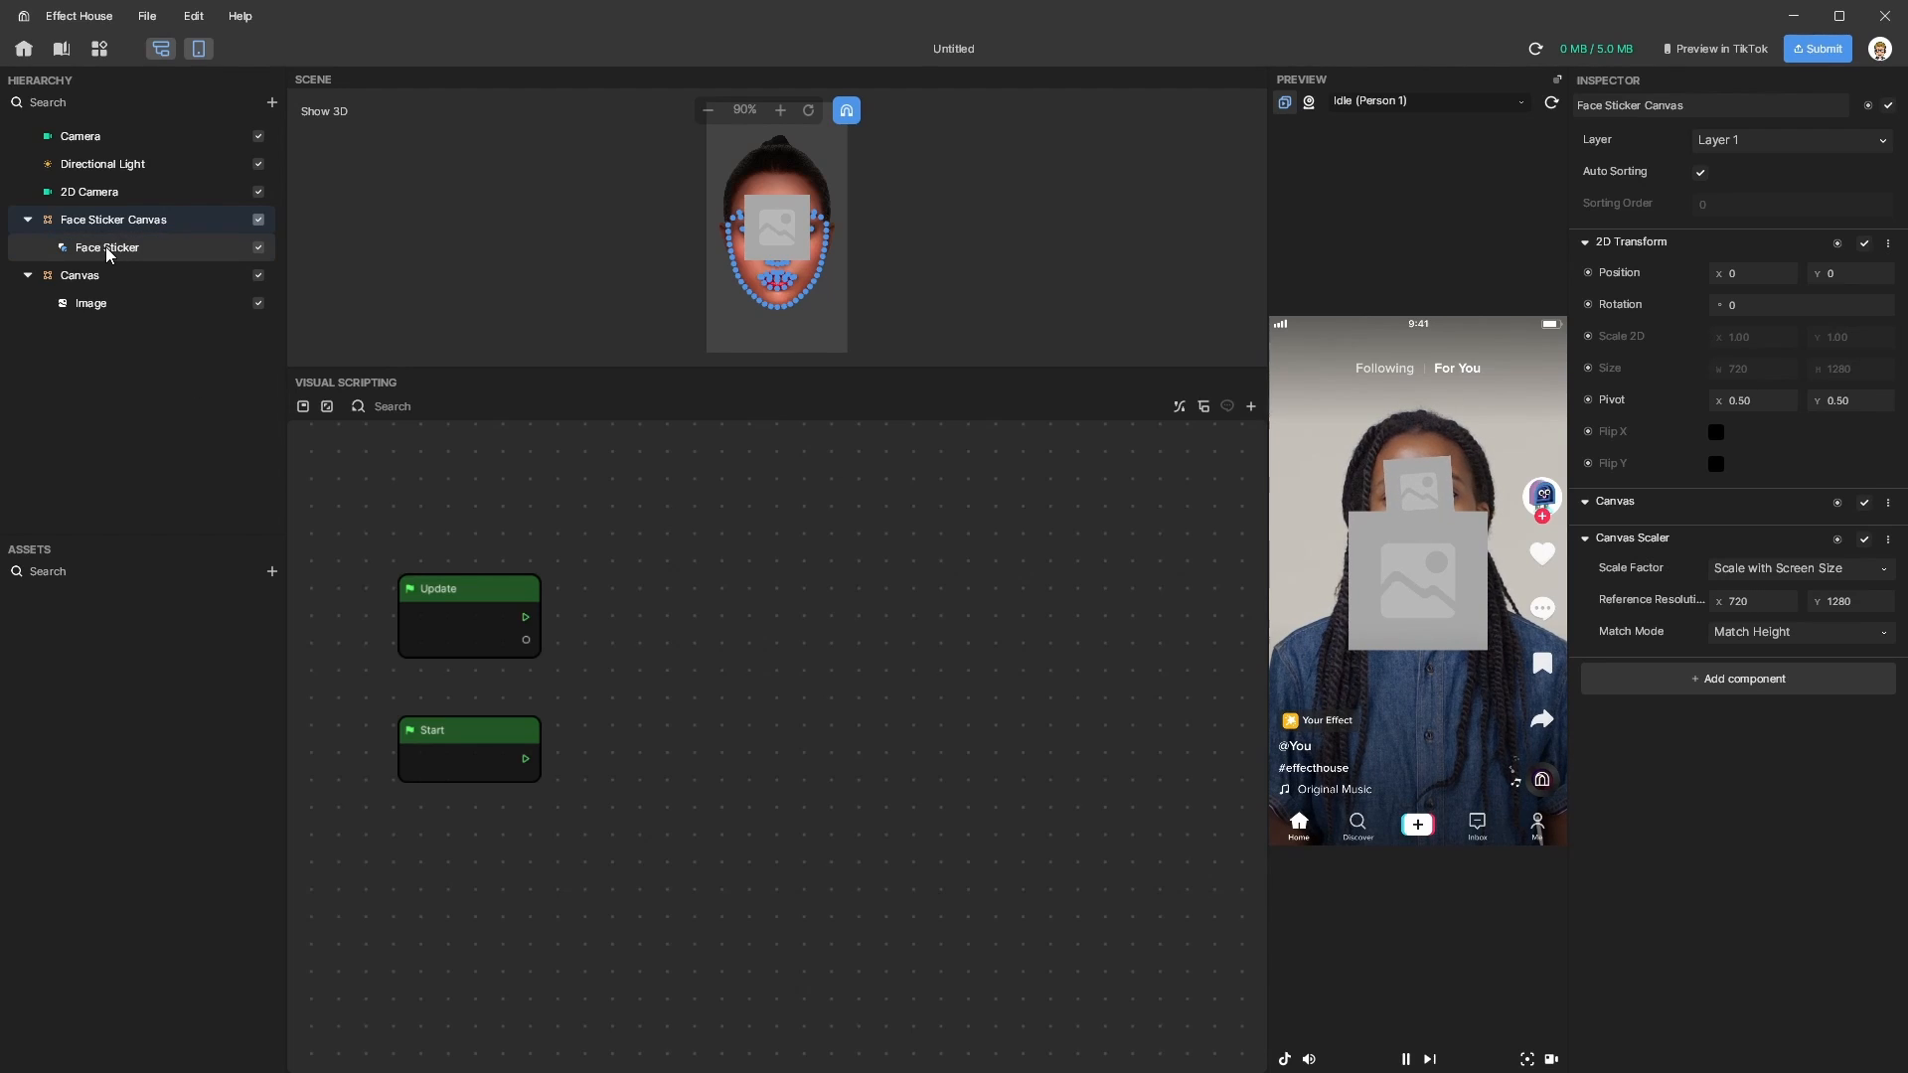
pyautogui.click(131, 256)
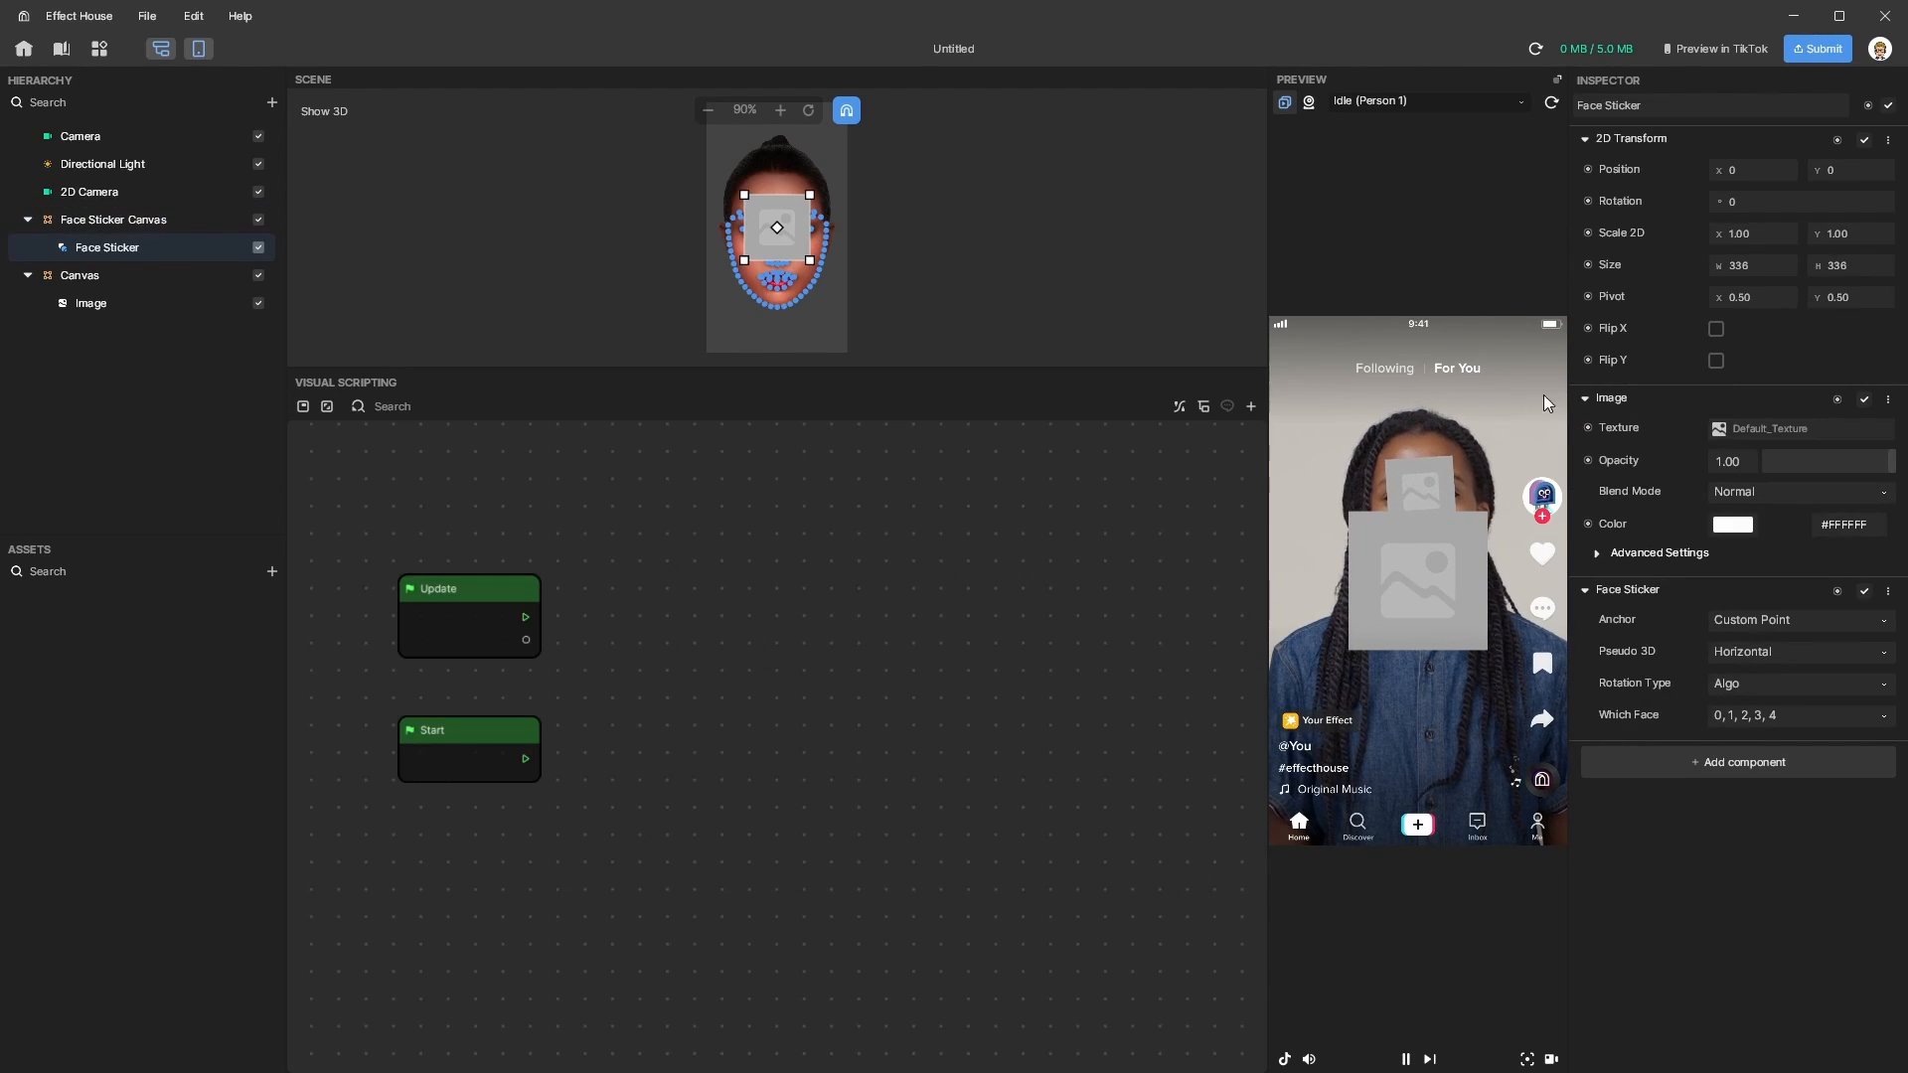
pyautogui.click(1589, 171)
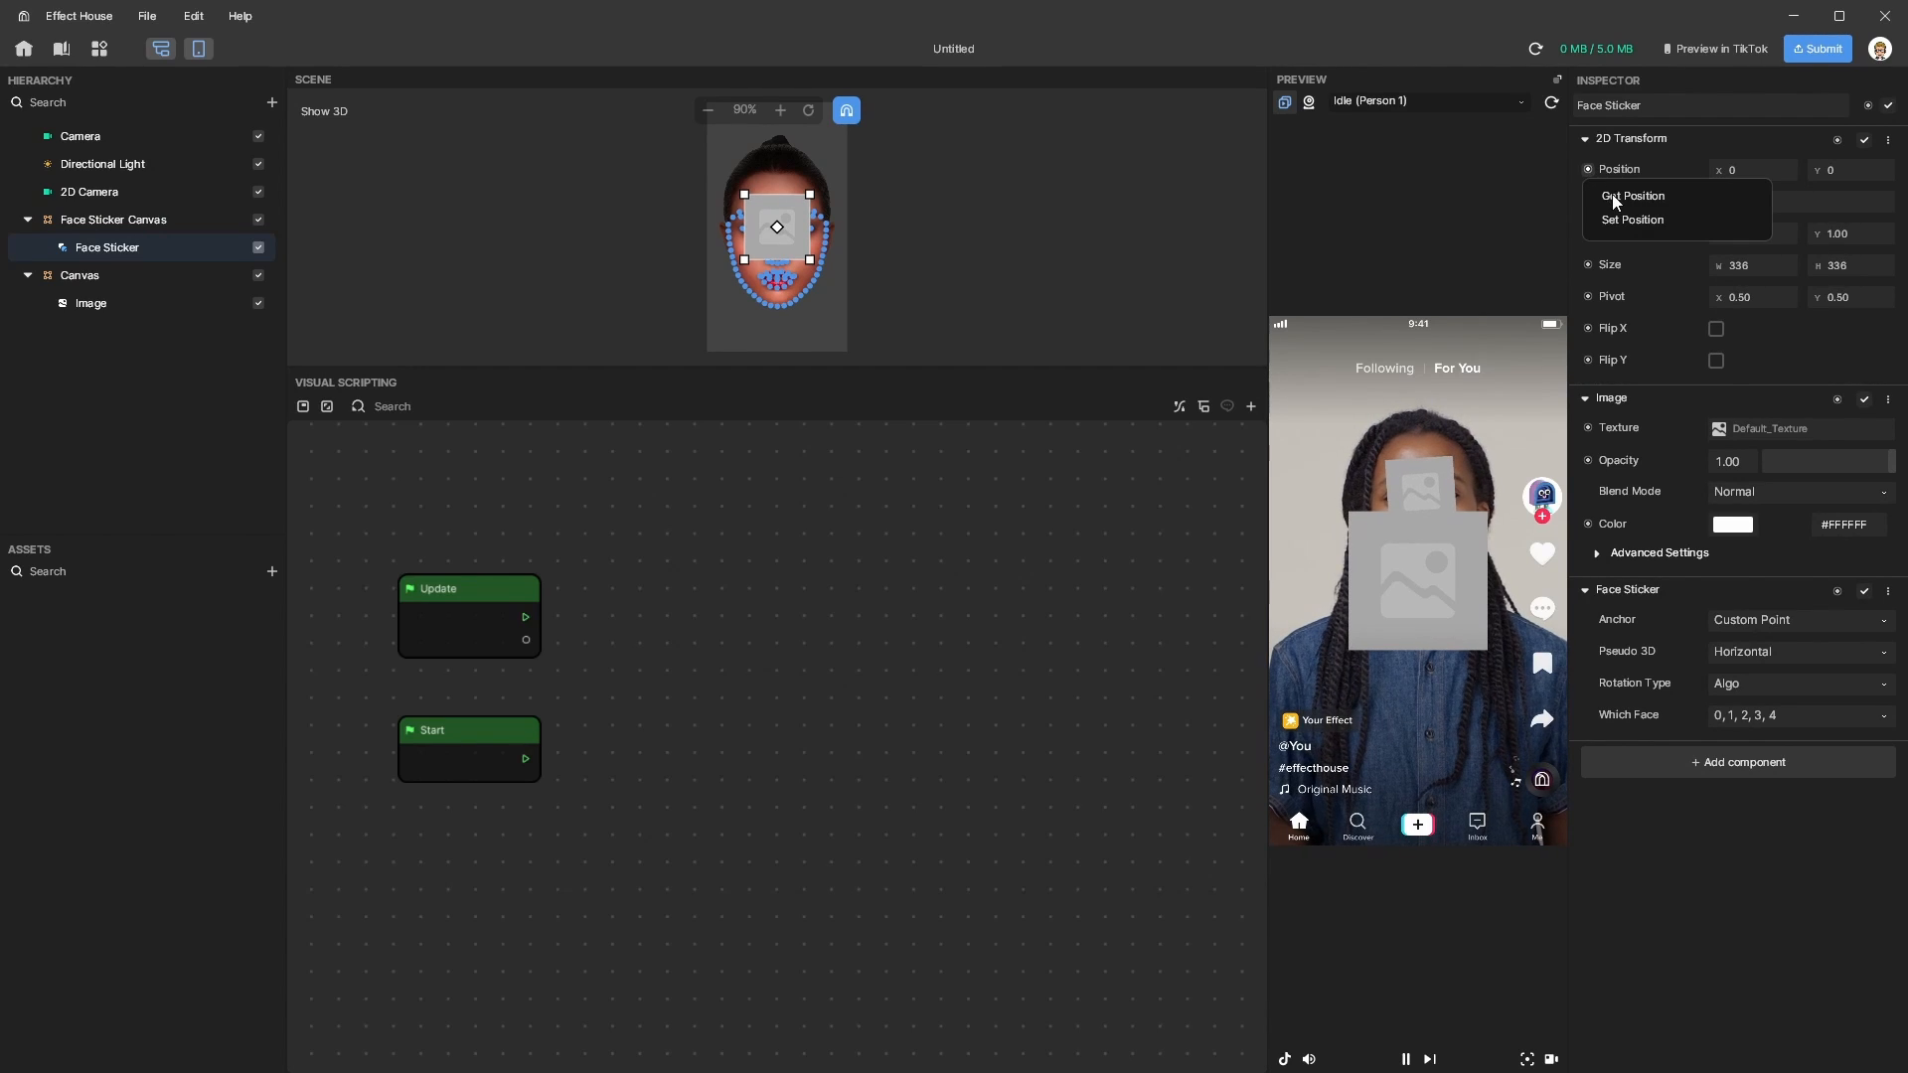
pyautogui.click(1620, 200)
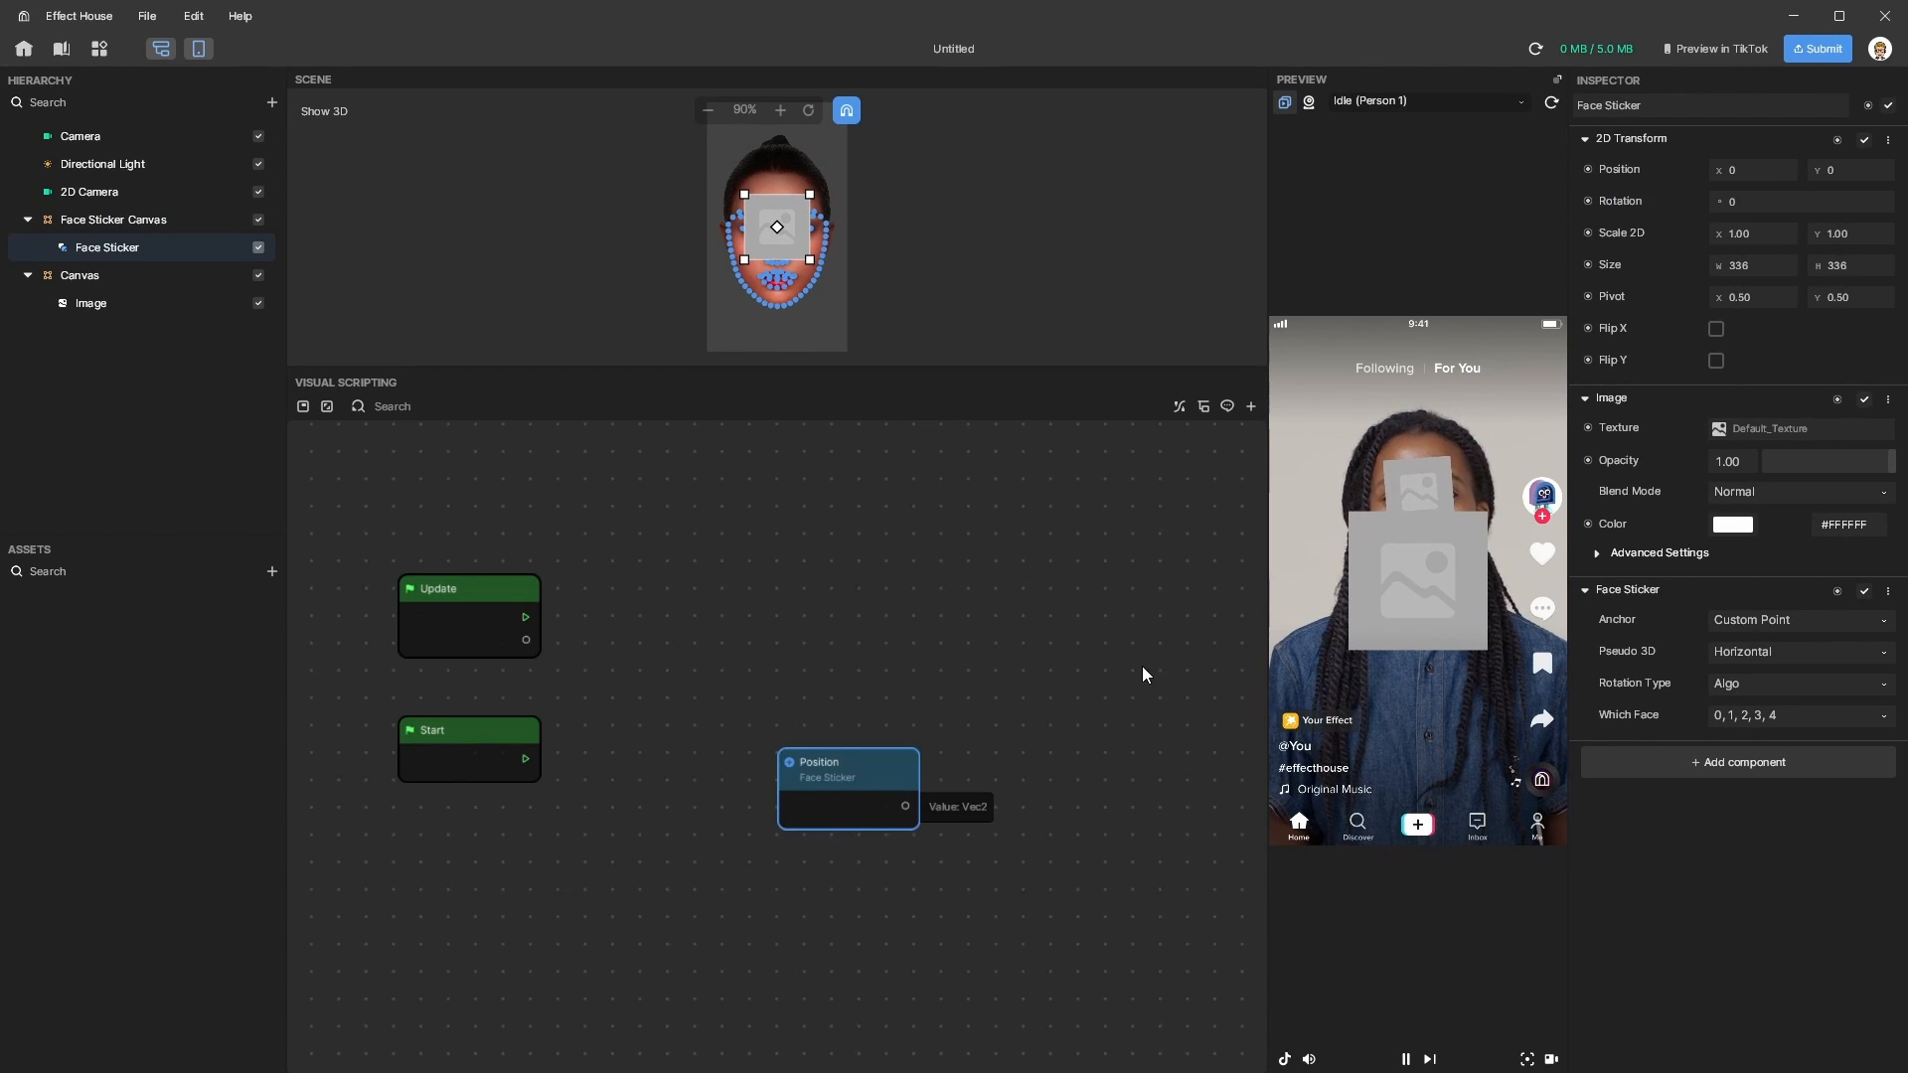
pyautogui.moveTo(838, 795); pyautogui.dragTo(553, 862)
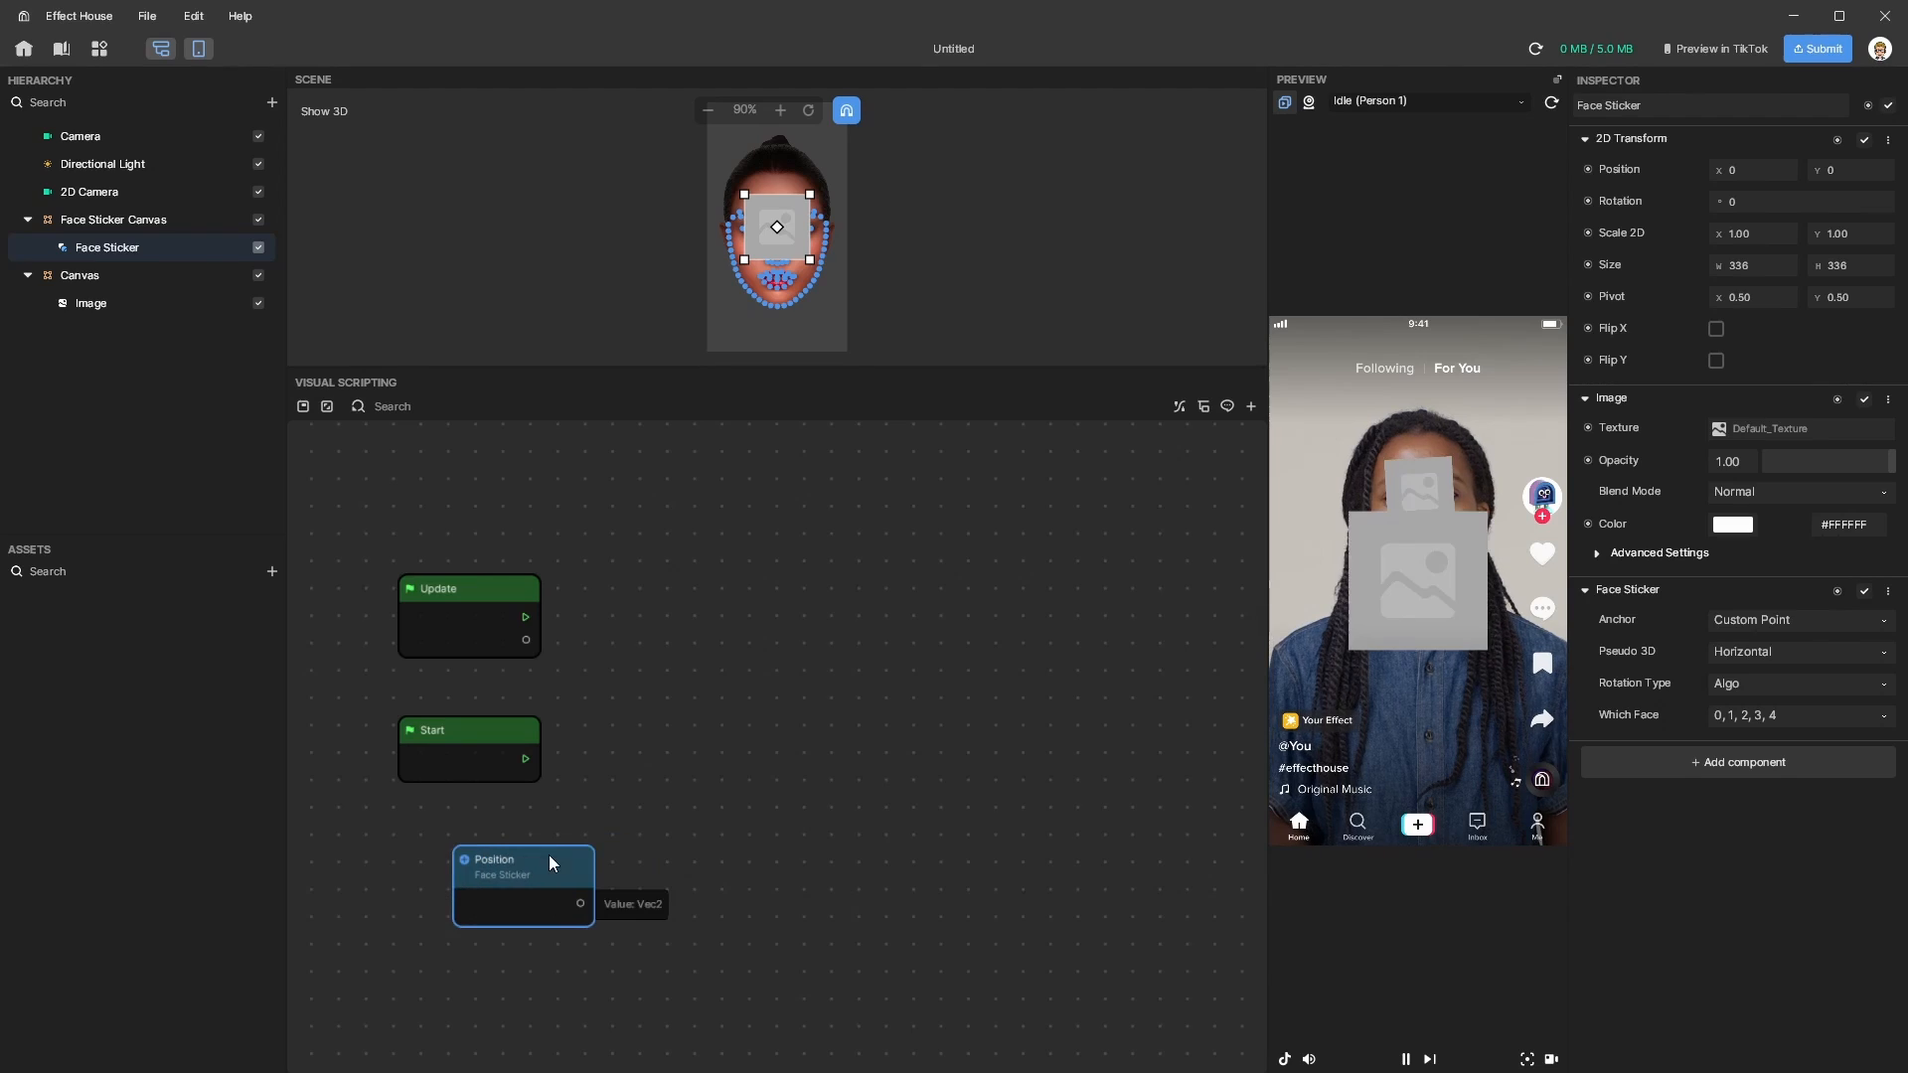
# Add a Set Position node for the Image, with its Value fed by the Face Sticker's position and its Set triggered by Update.
pyautogui.click(127, 311)
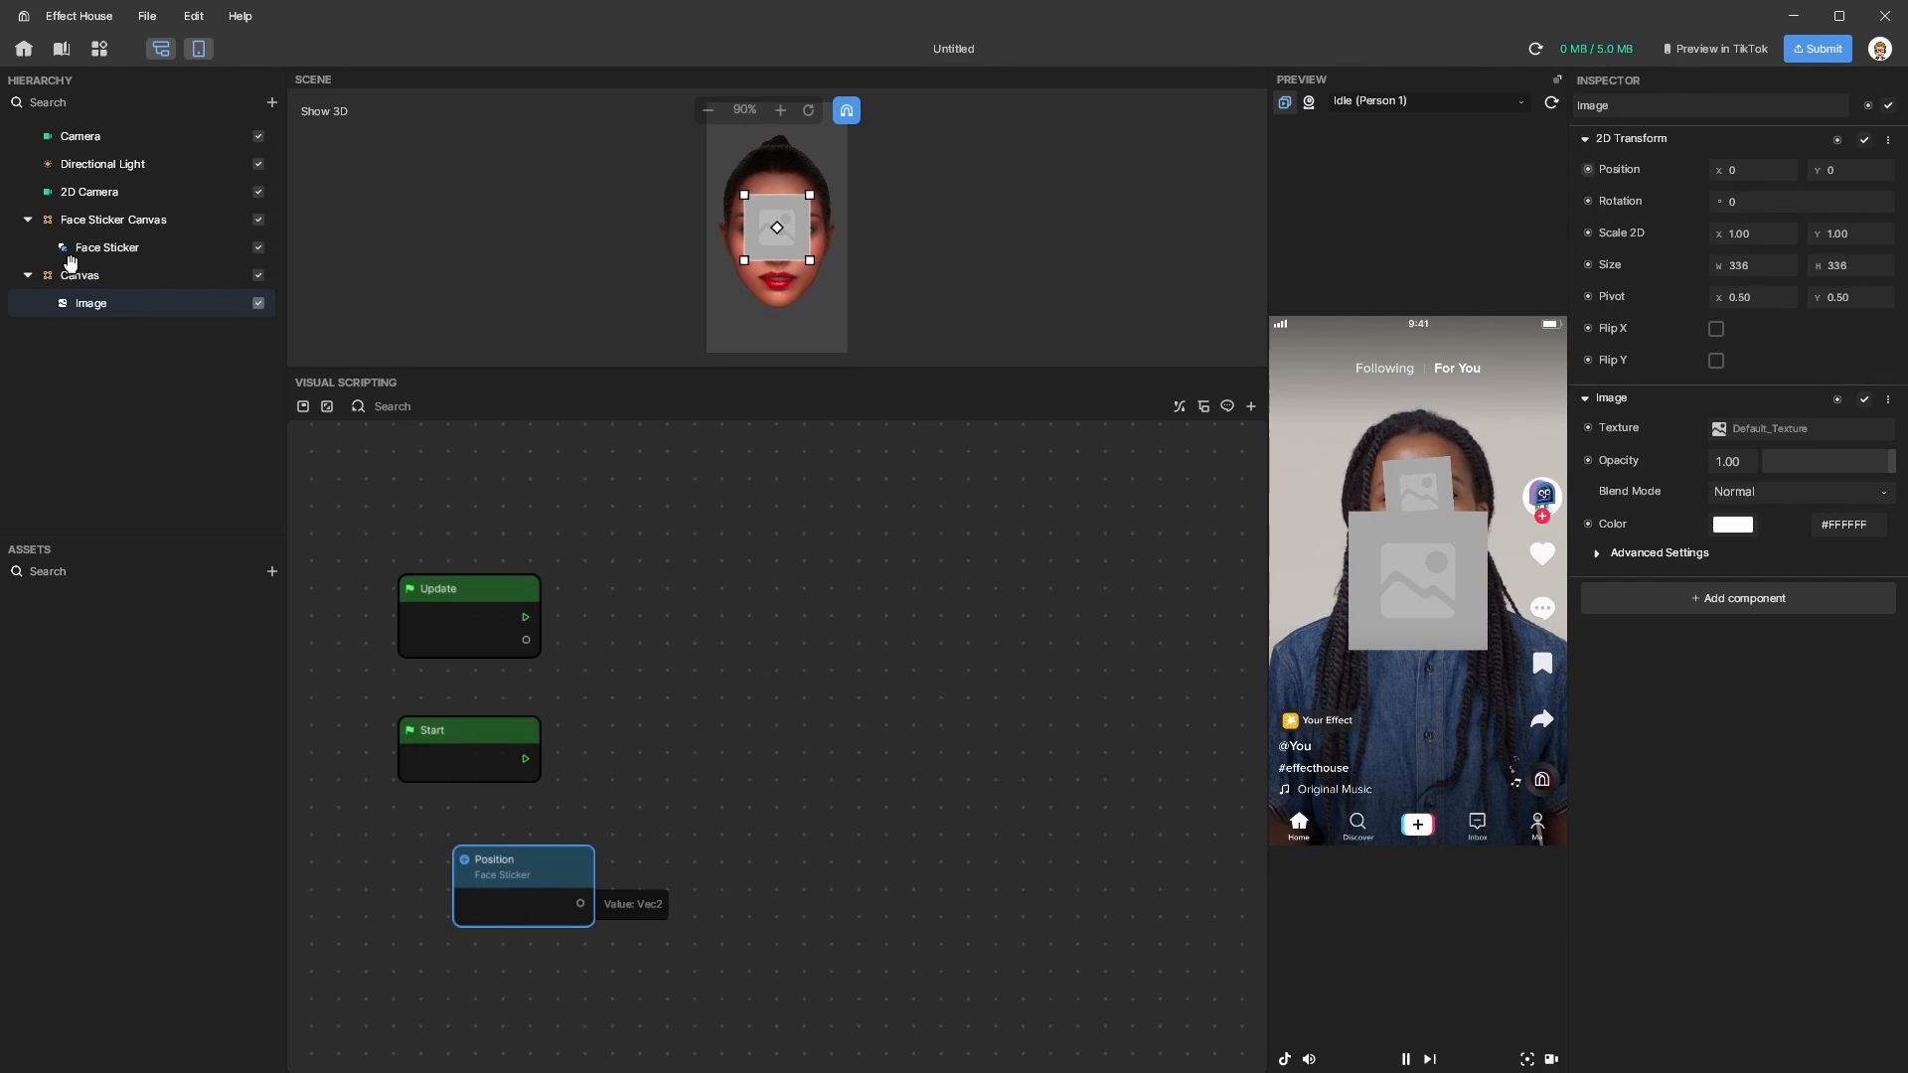
pyautogui.click(1590, 172)
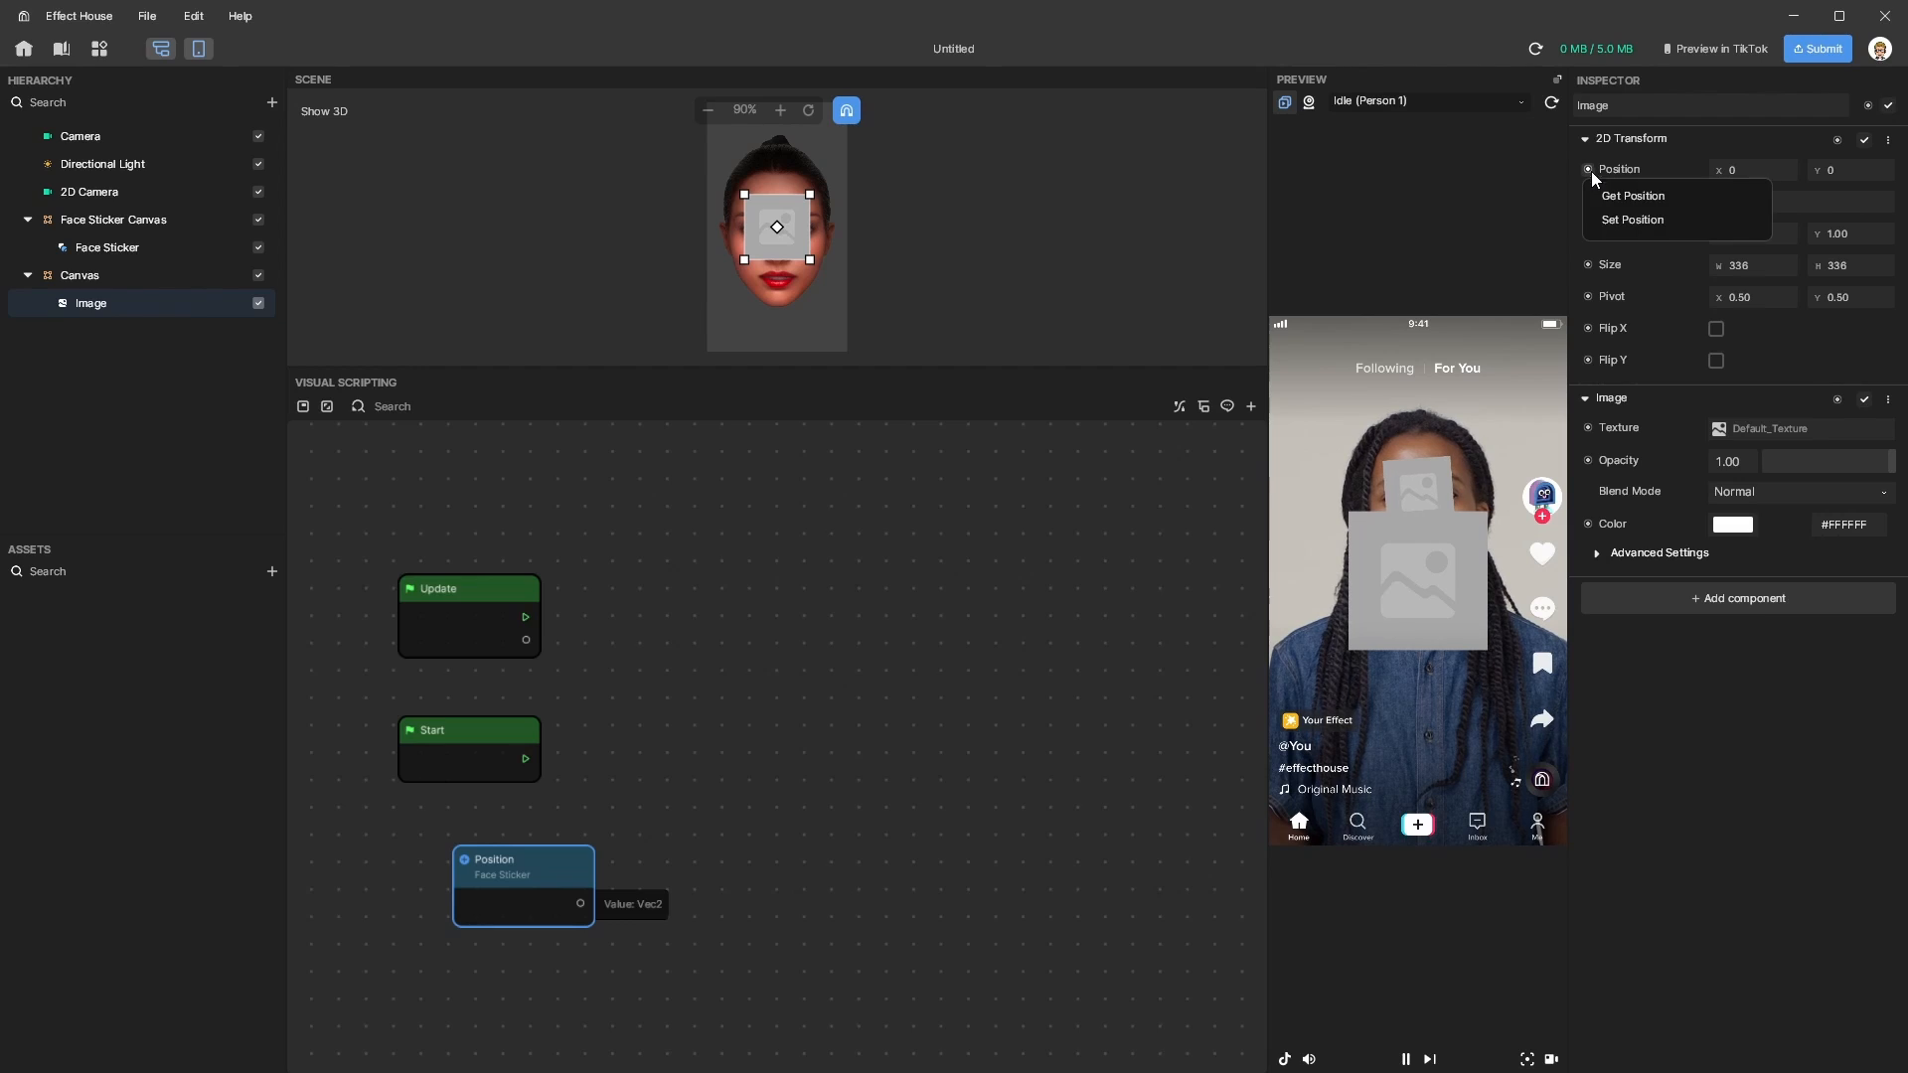
pyautogui.click(1633, 221)
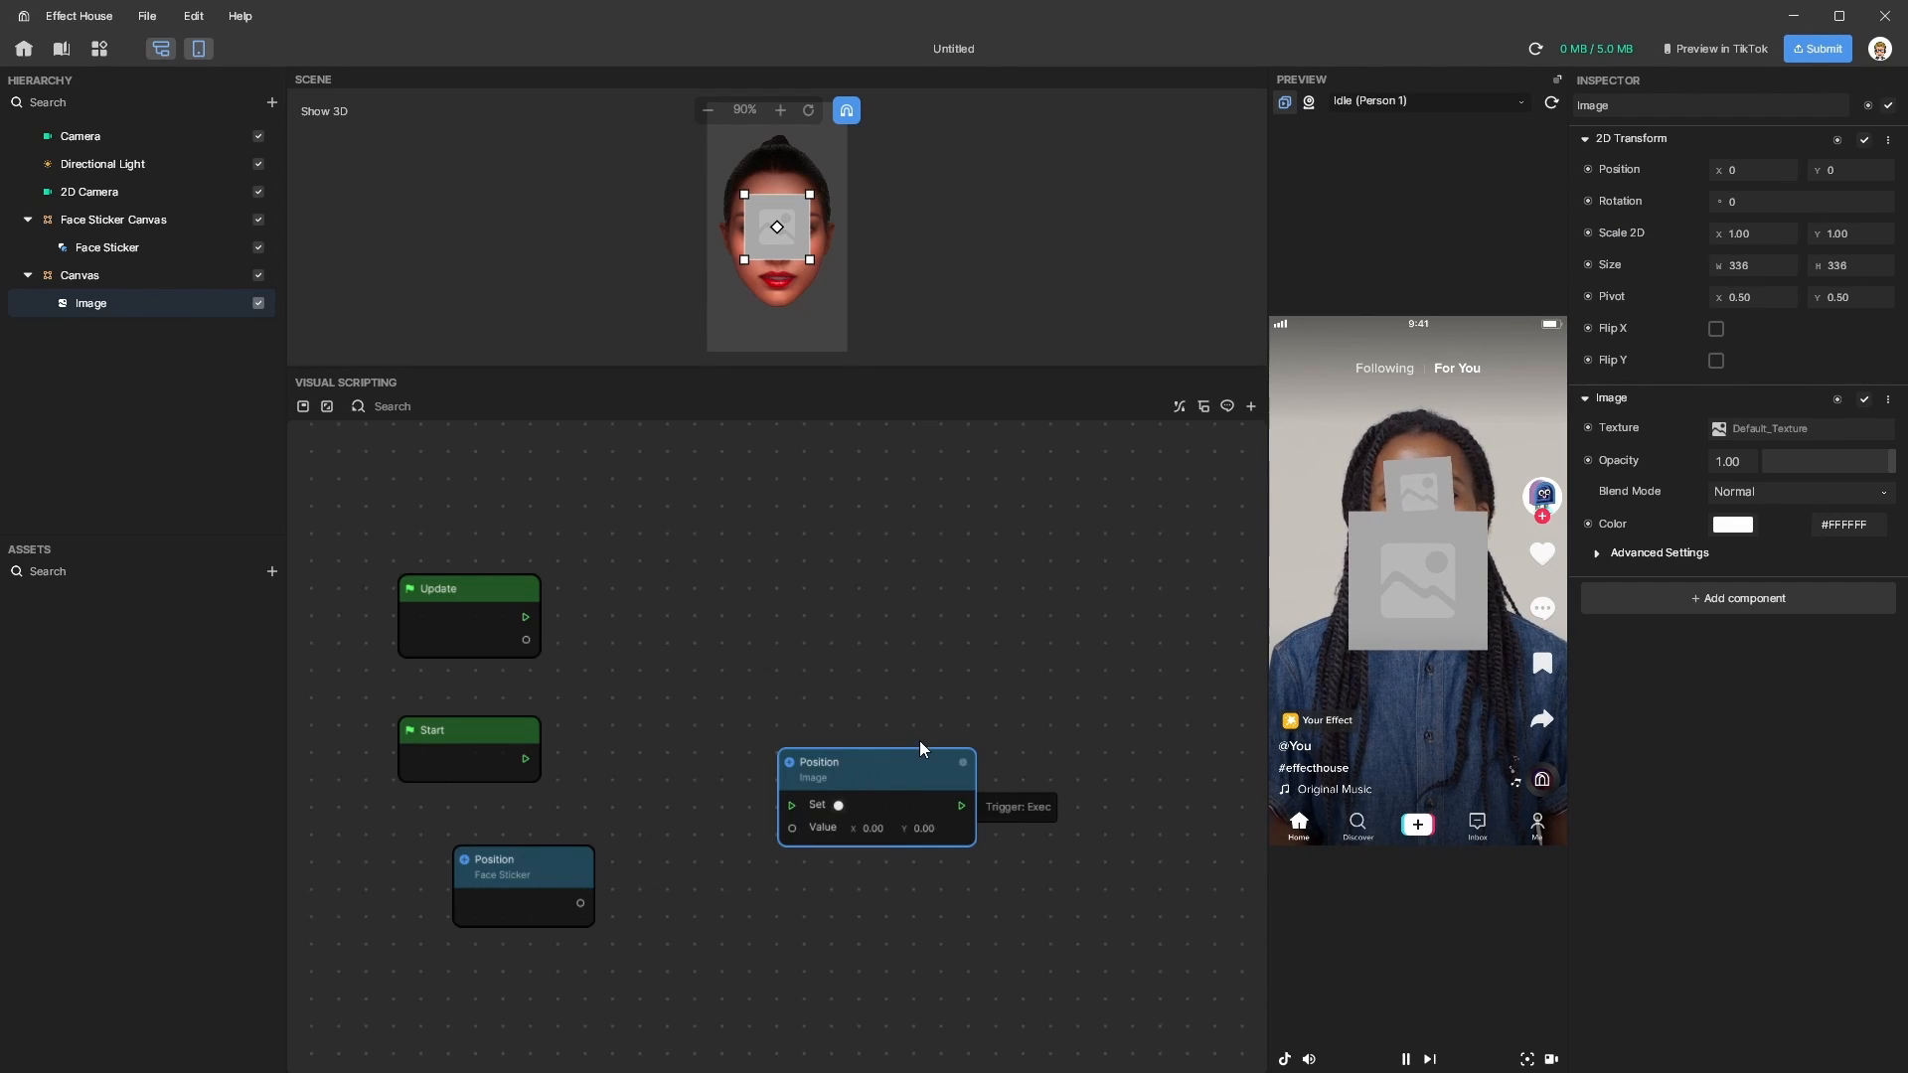
pyautogui.moveTo(864, 773); pyautogui.dragTo(919, 743)
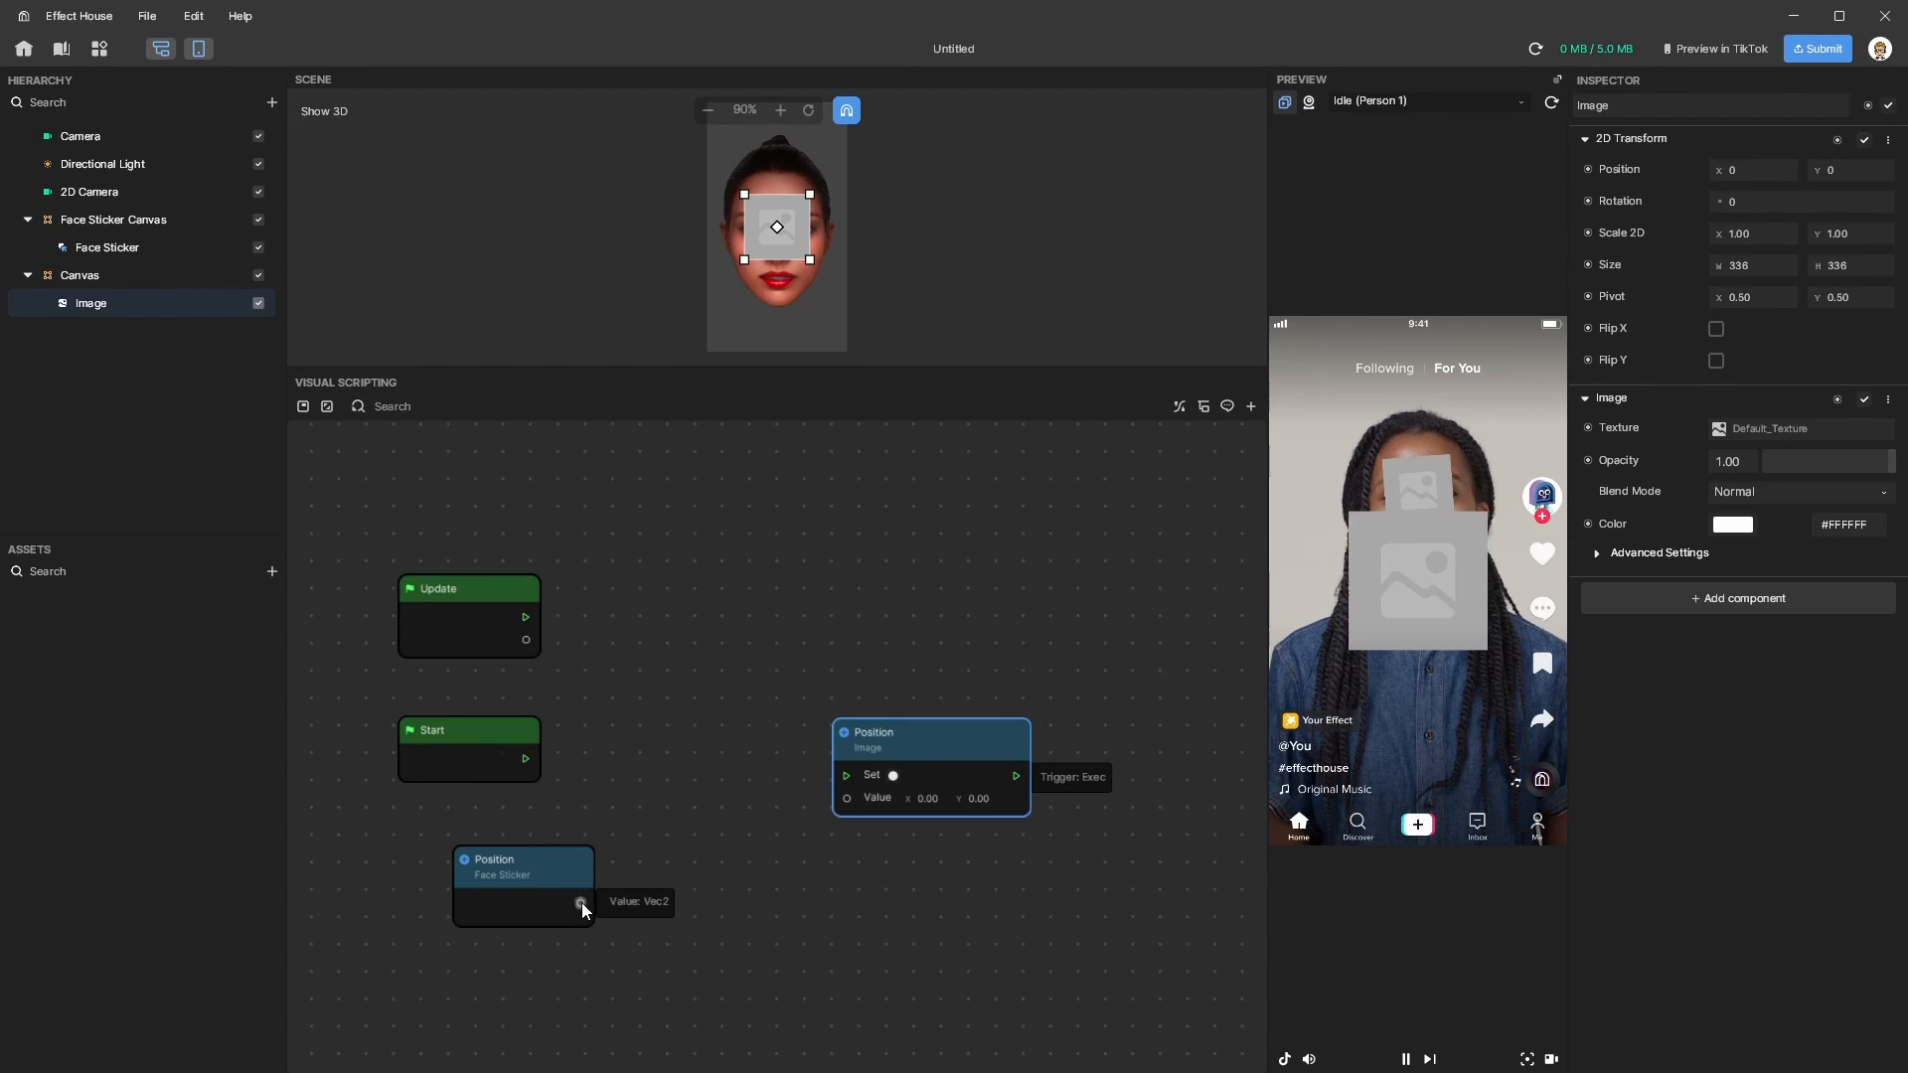
pyautogui.moveTo(580, 902); pyautogui.dragTo(847, 799)
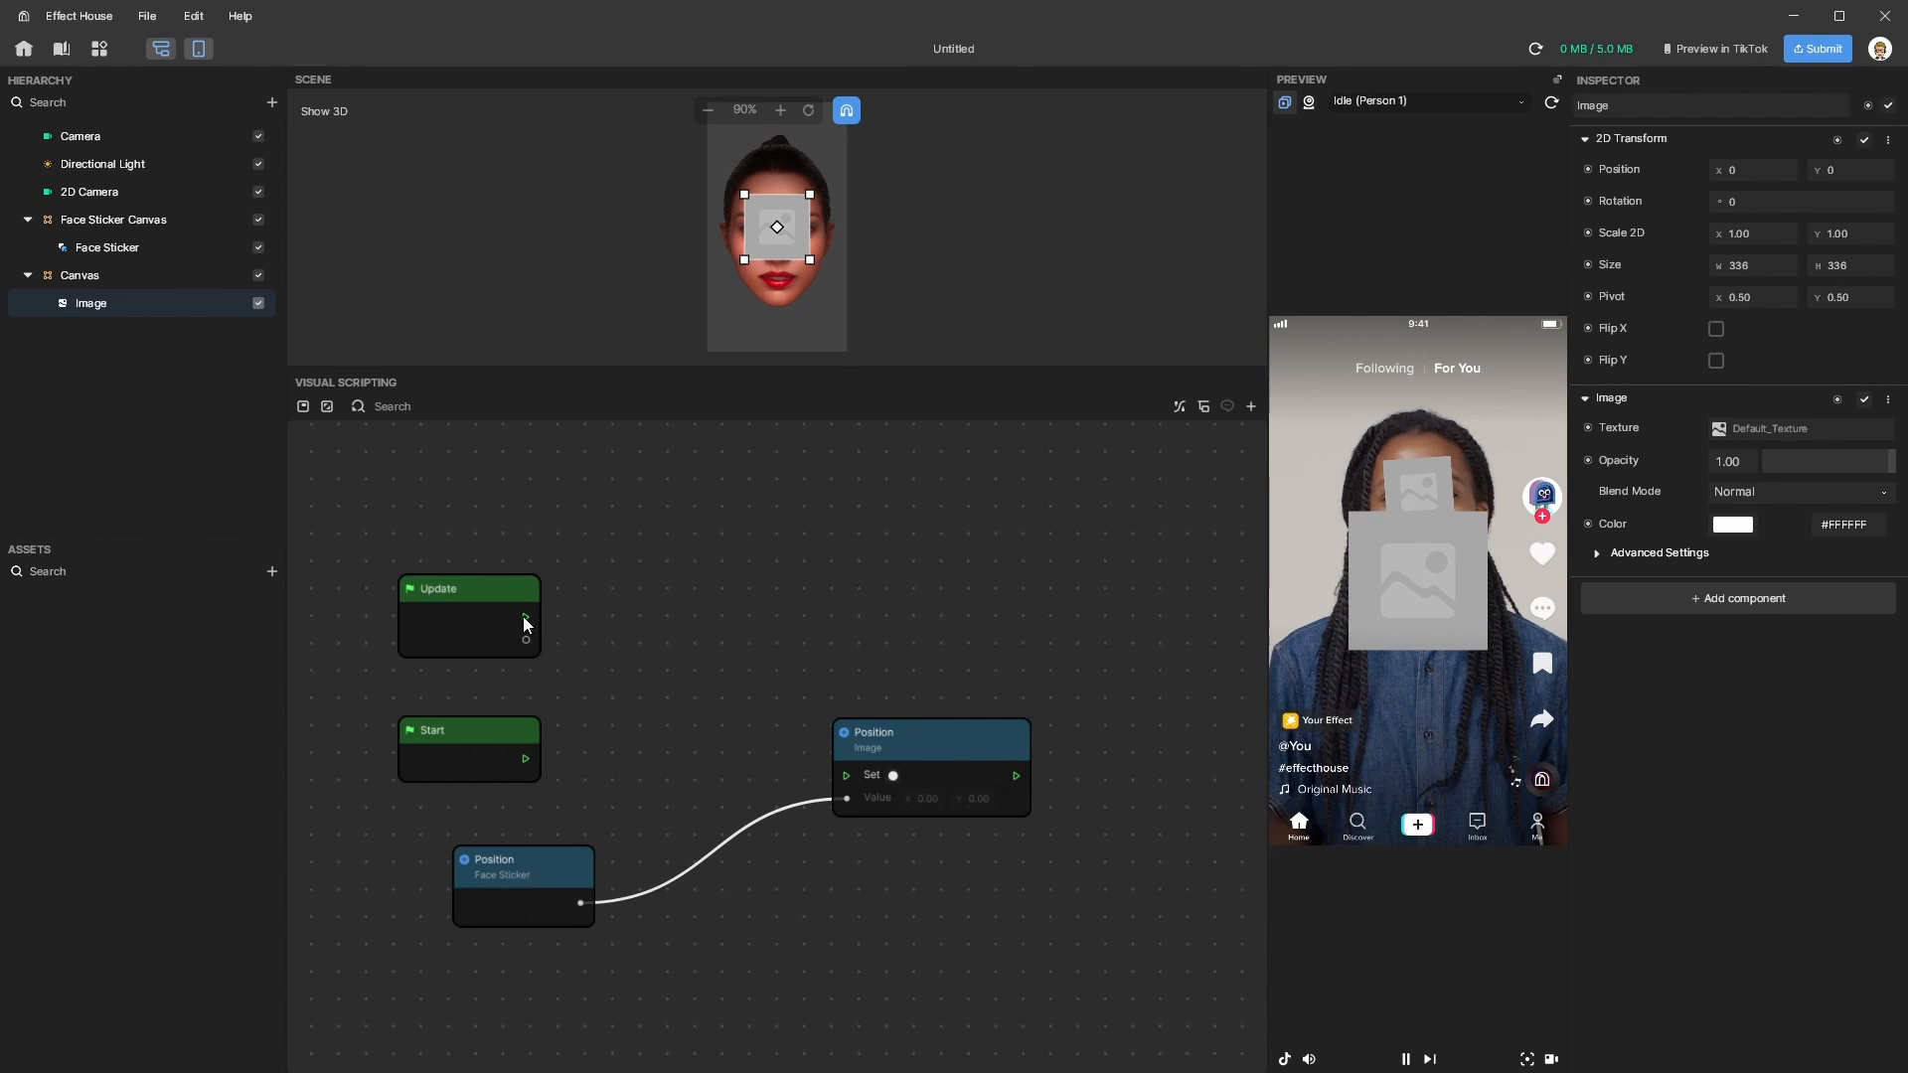
pyautogui.moveTo(817, 774); pyautogui.dragTo(845, 776)
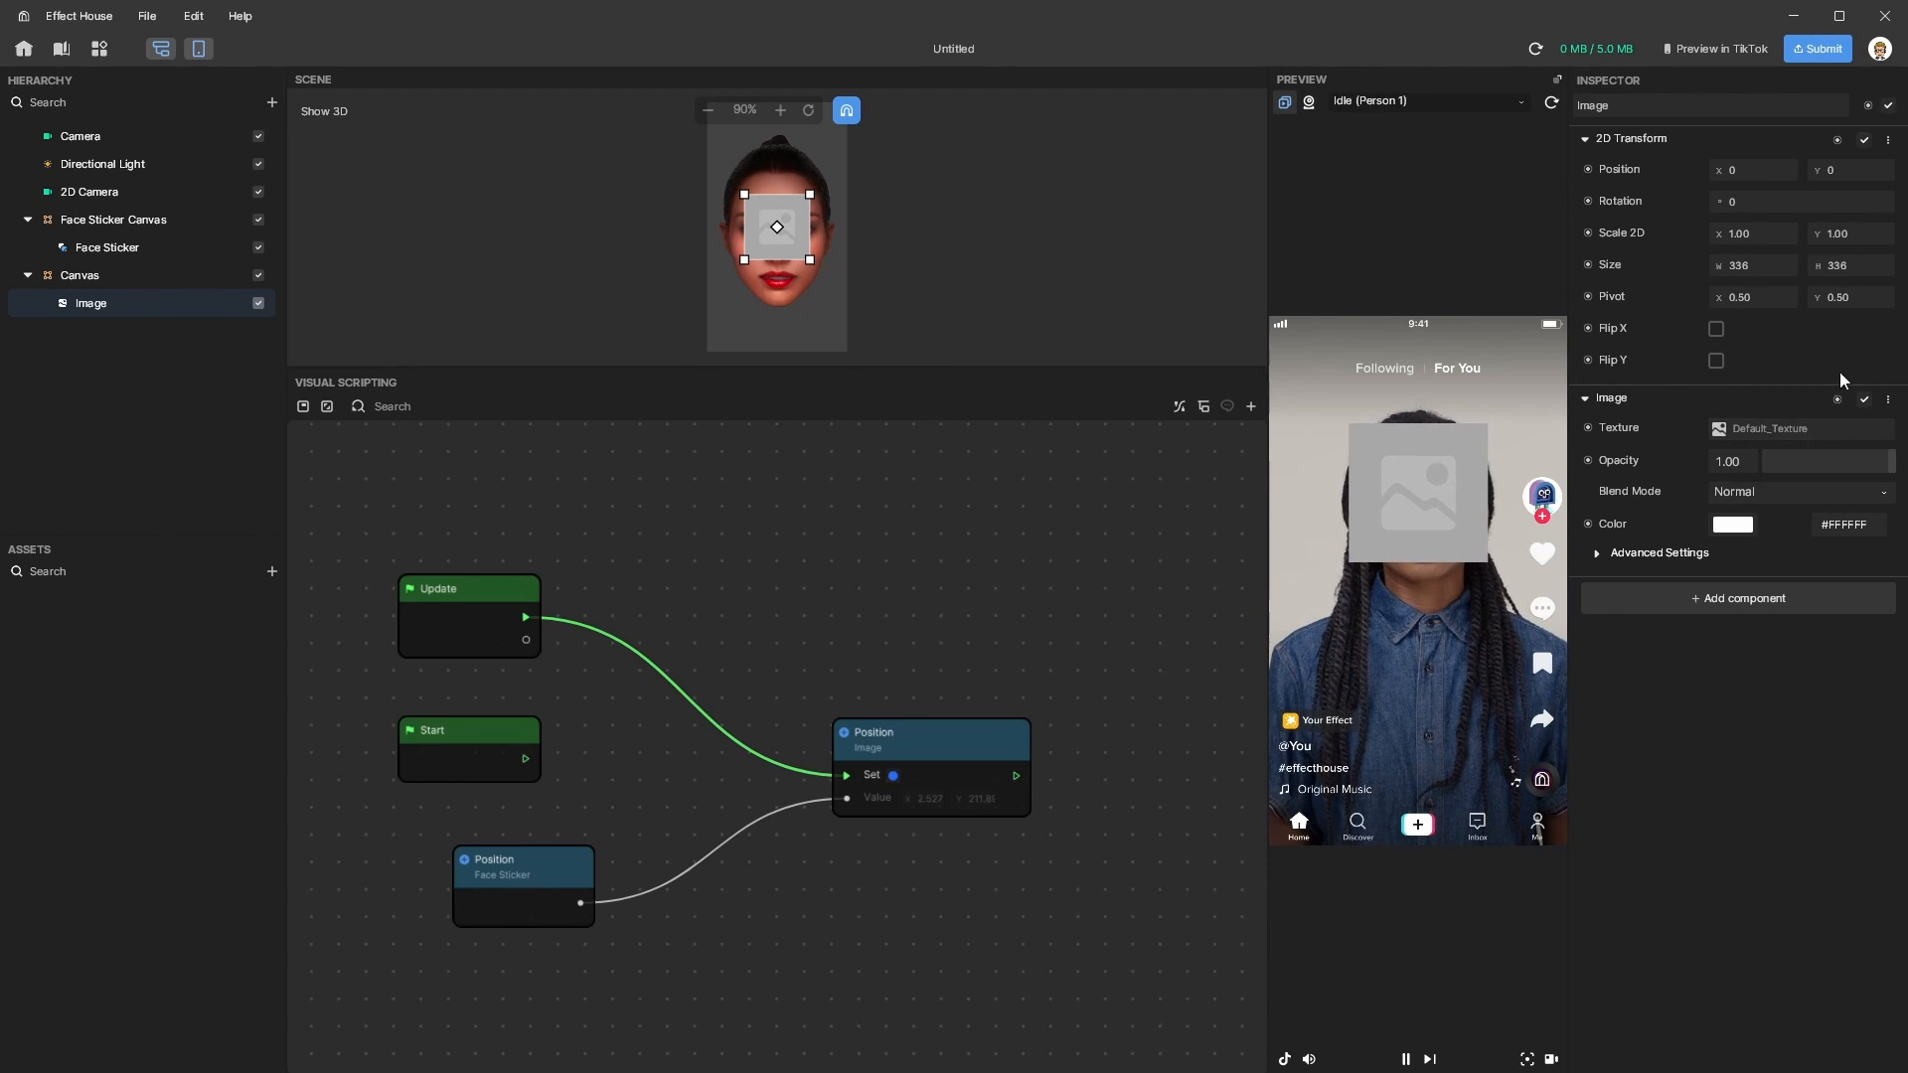
# Assign the built-in Camera Texture as the Image's texture.
pyautogui.click(1788, 429)
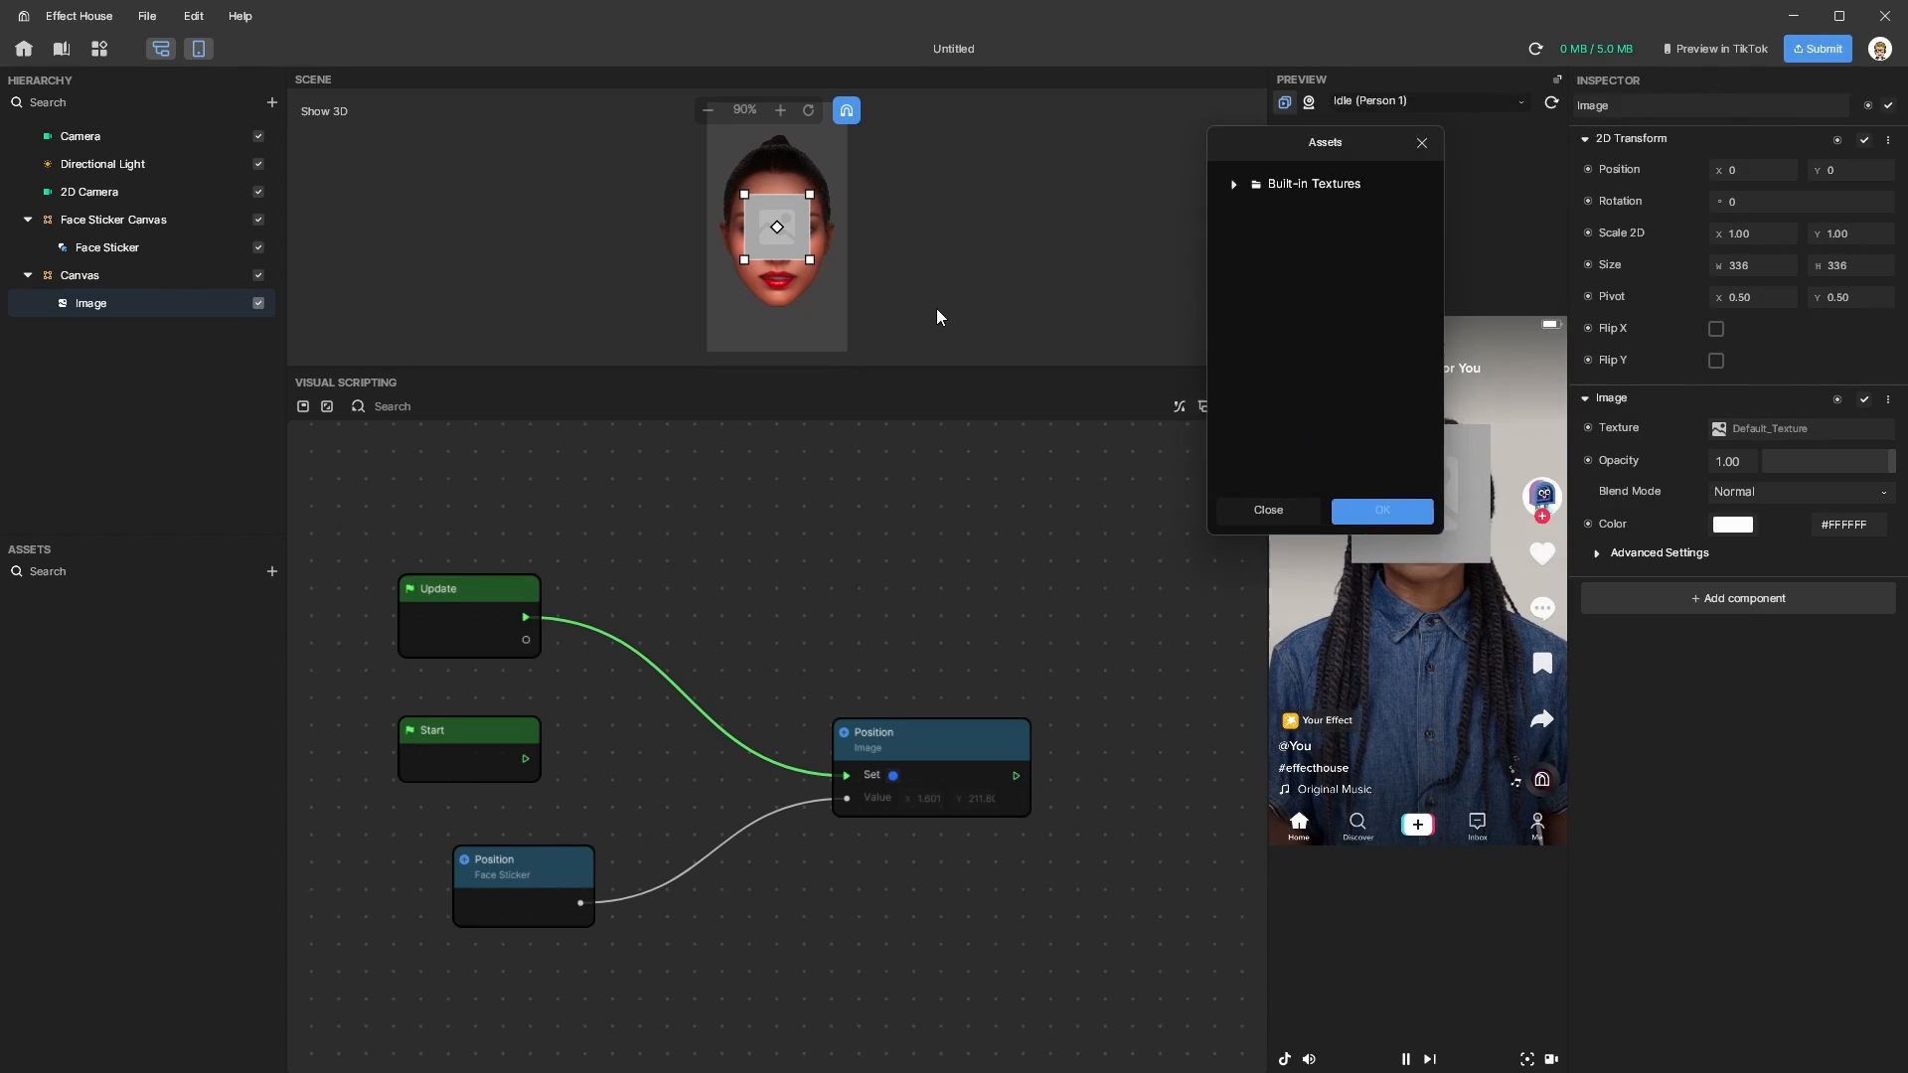
pyautogui.click(1046, 234)
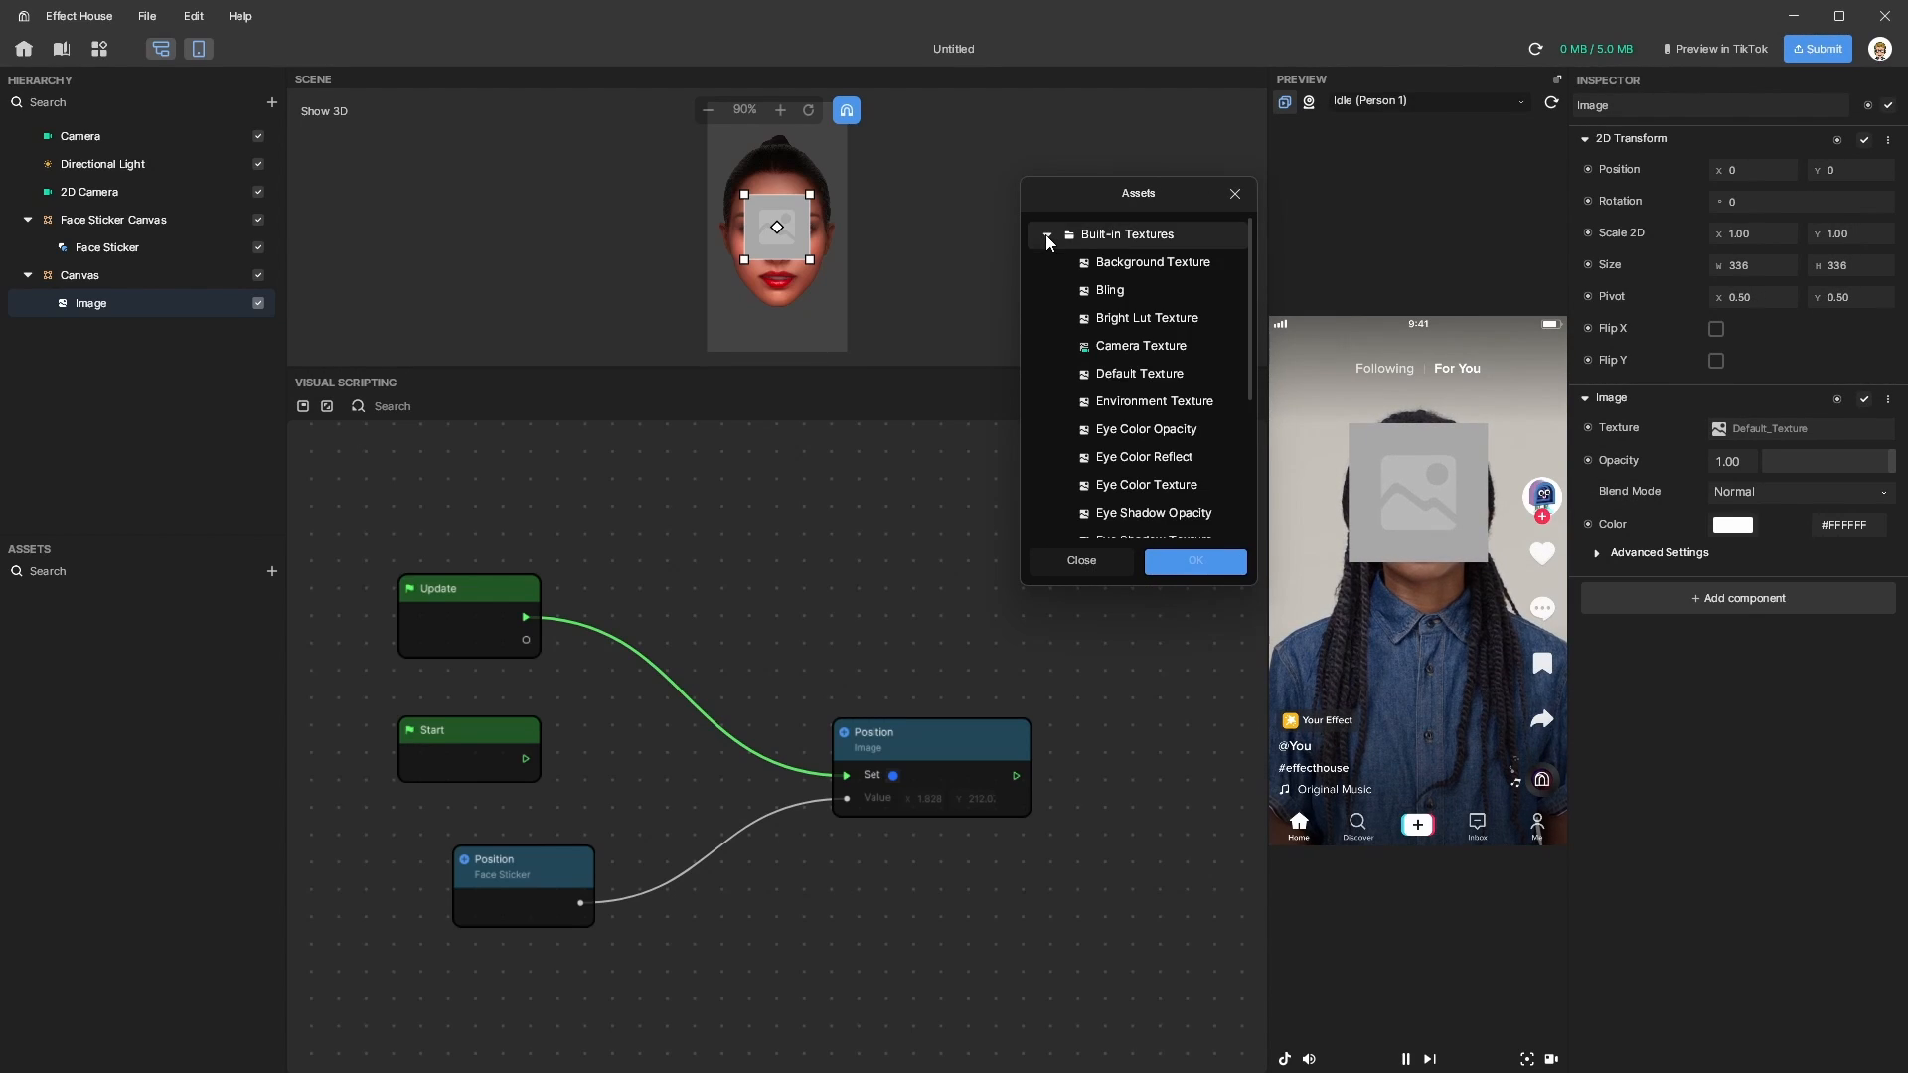
pyautogui.click(1090, 346)
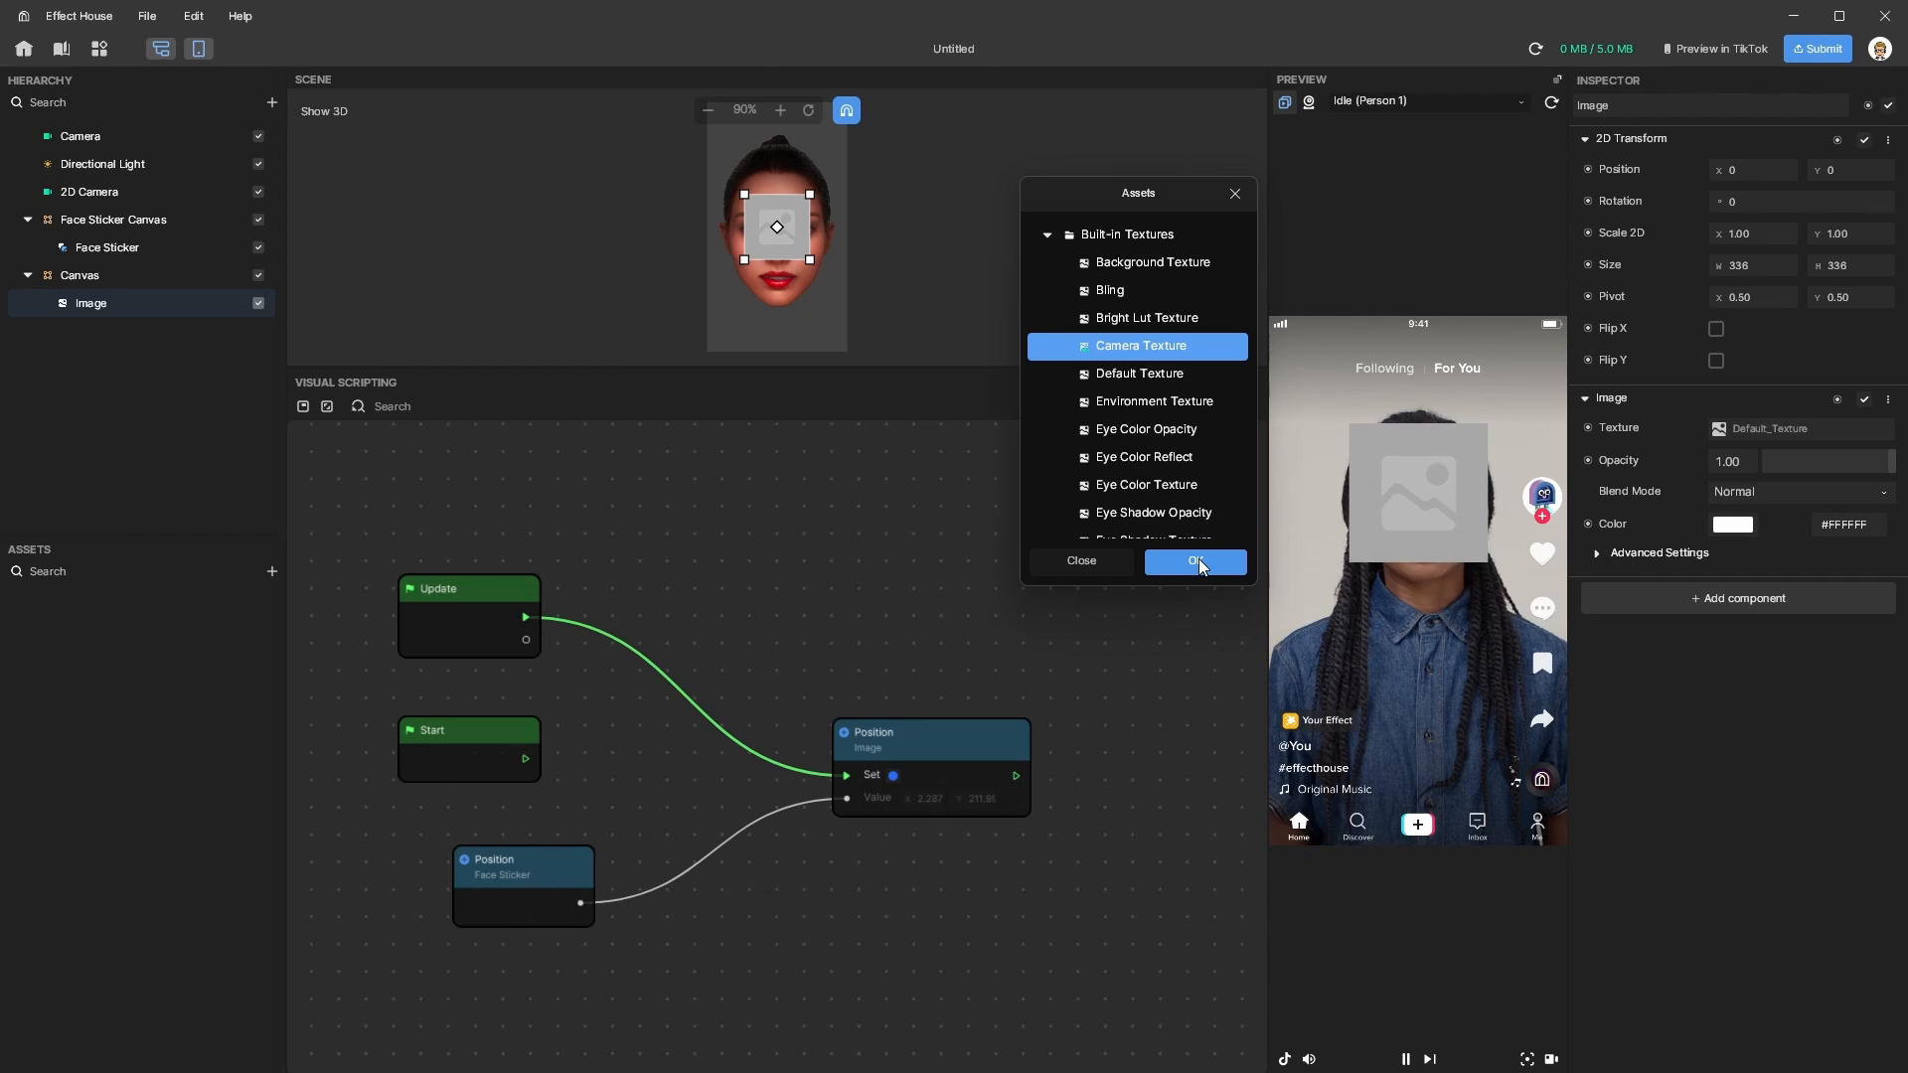
pyautogui.click(1189, 563)
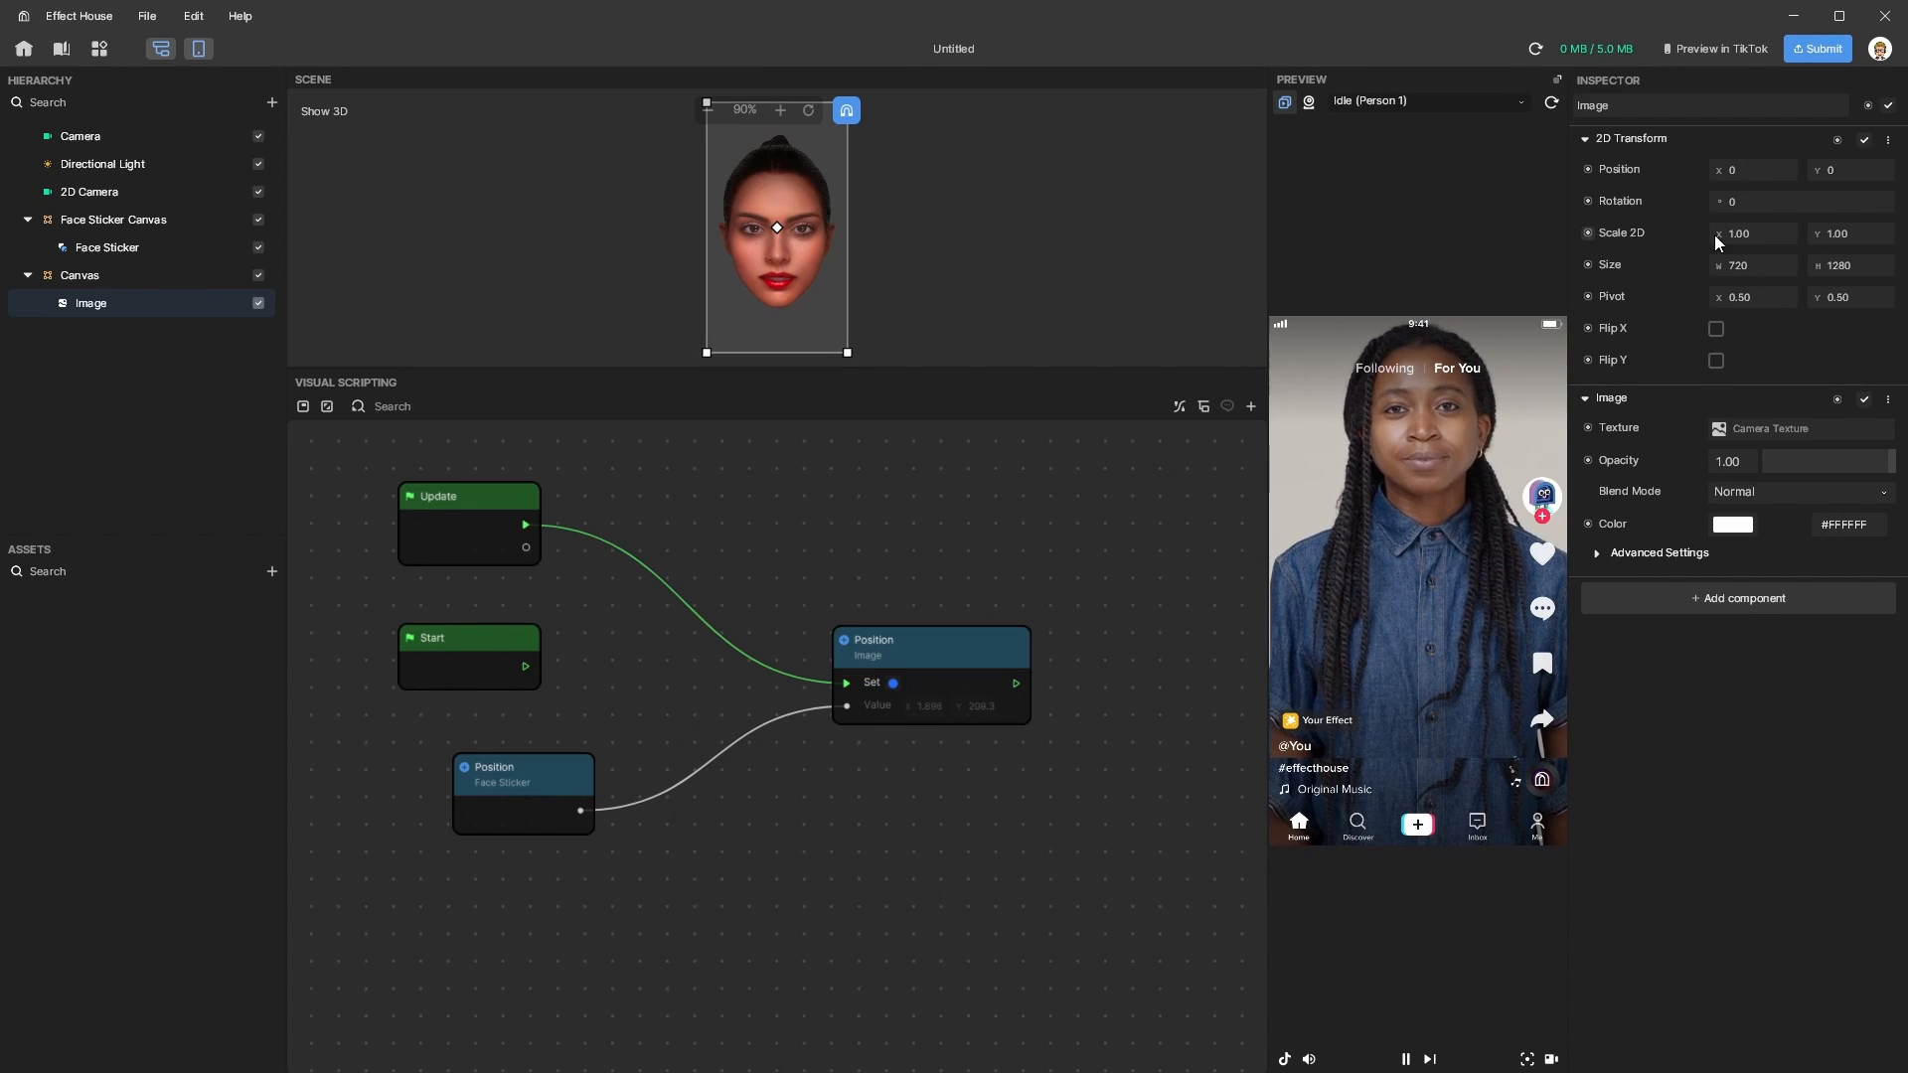
# Set the Image's Scale 2D to 10 in both X and Y.
pyautogui.click(1757, 233)
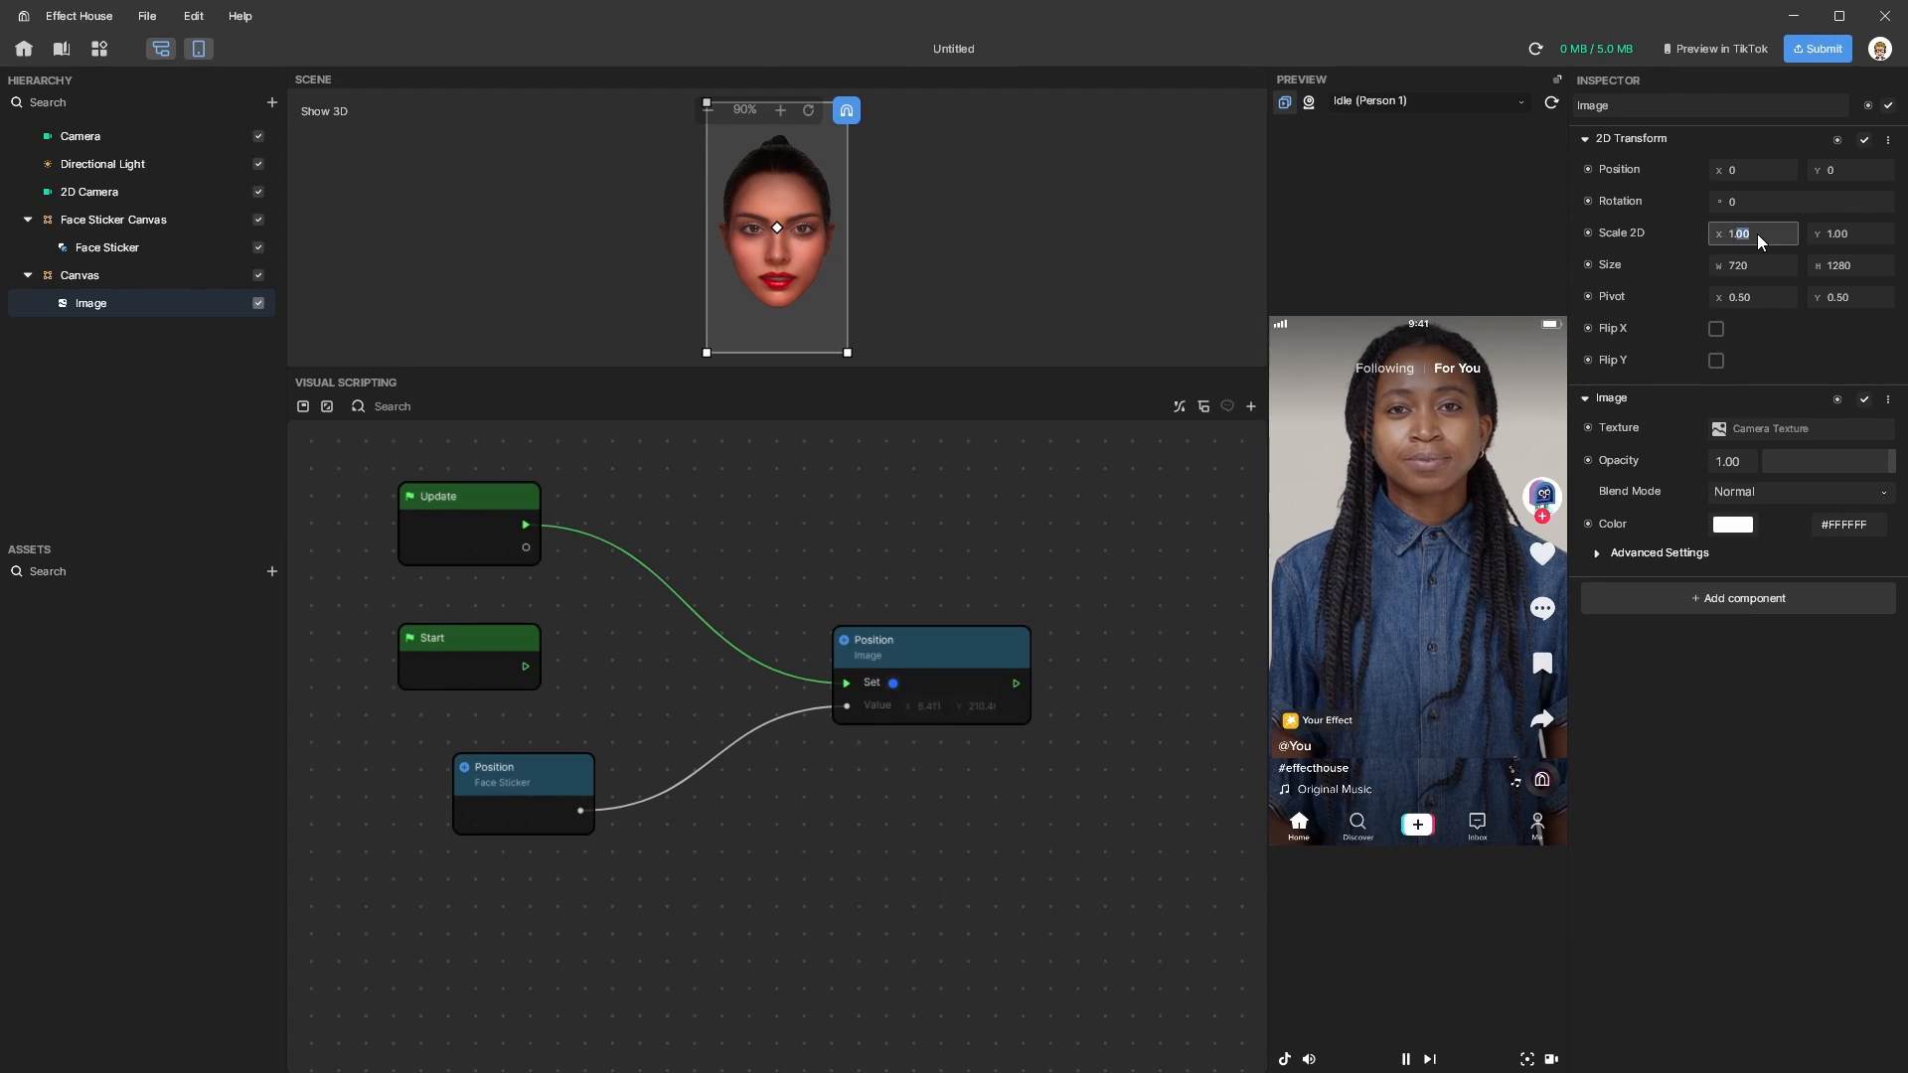
pyautogui.write('0')
pyautogui.press('BackSpace')
pyautogui.press('Return')
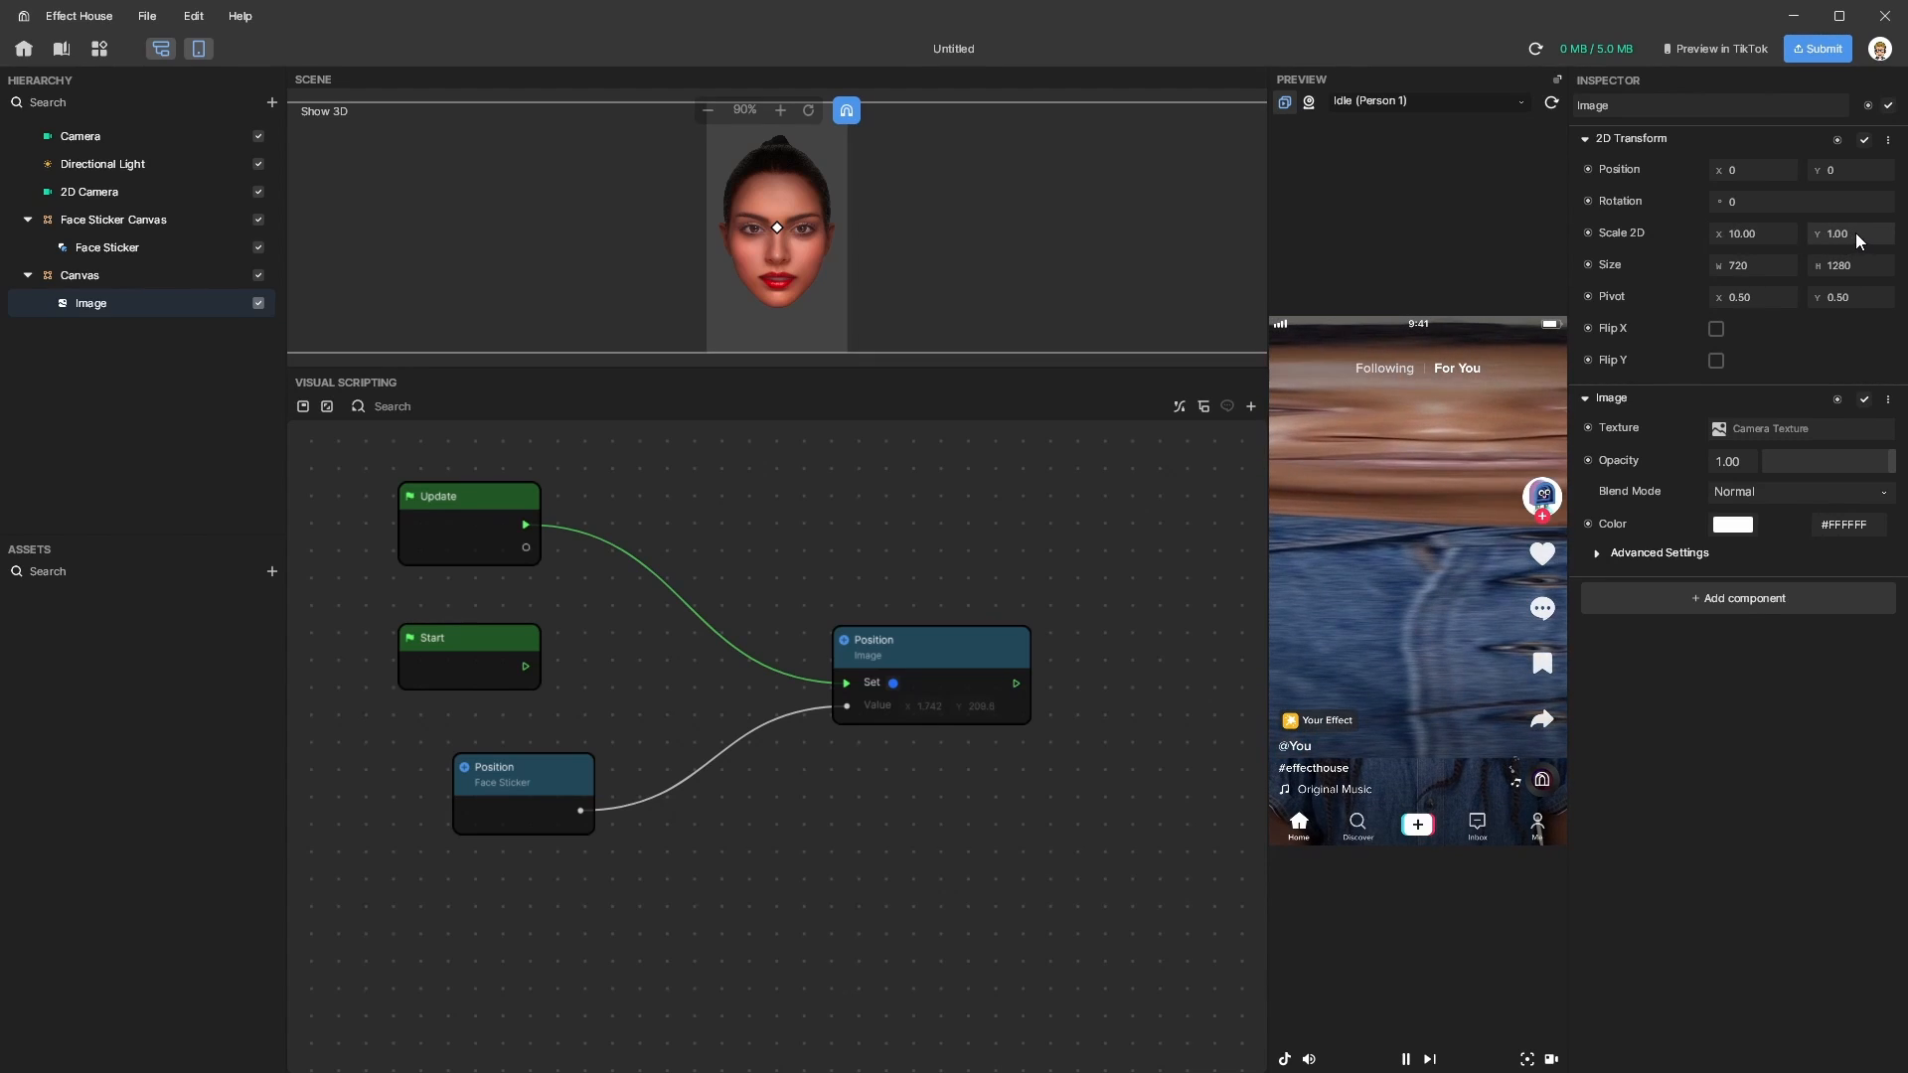
pyautogui.click(1829, 235)
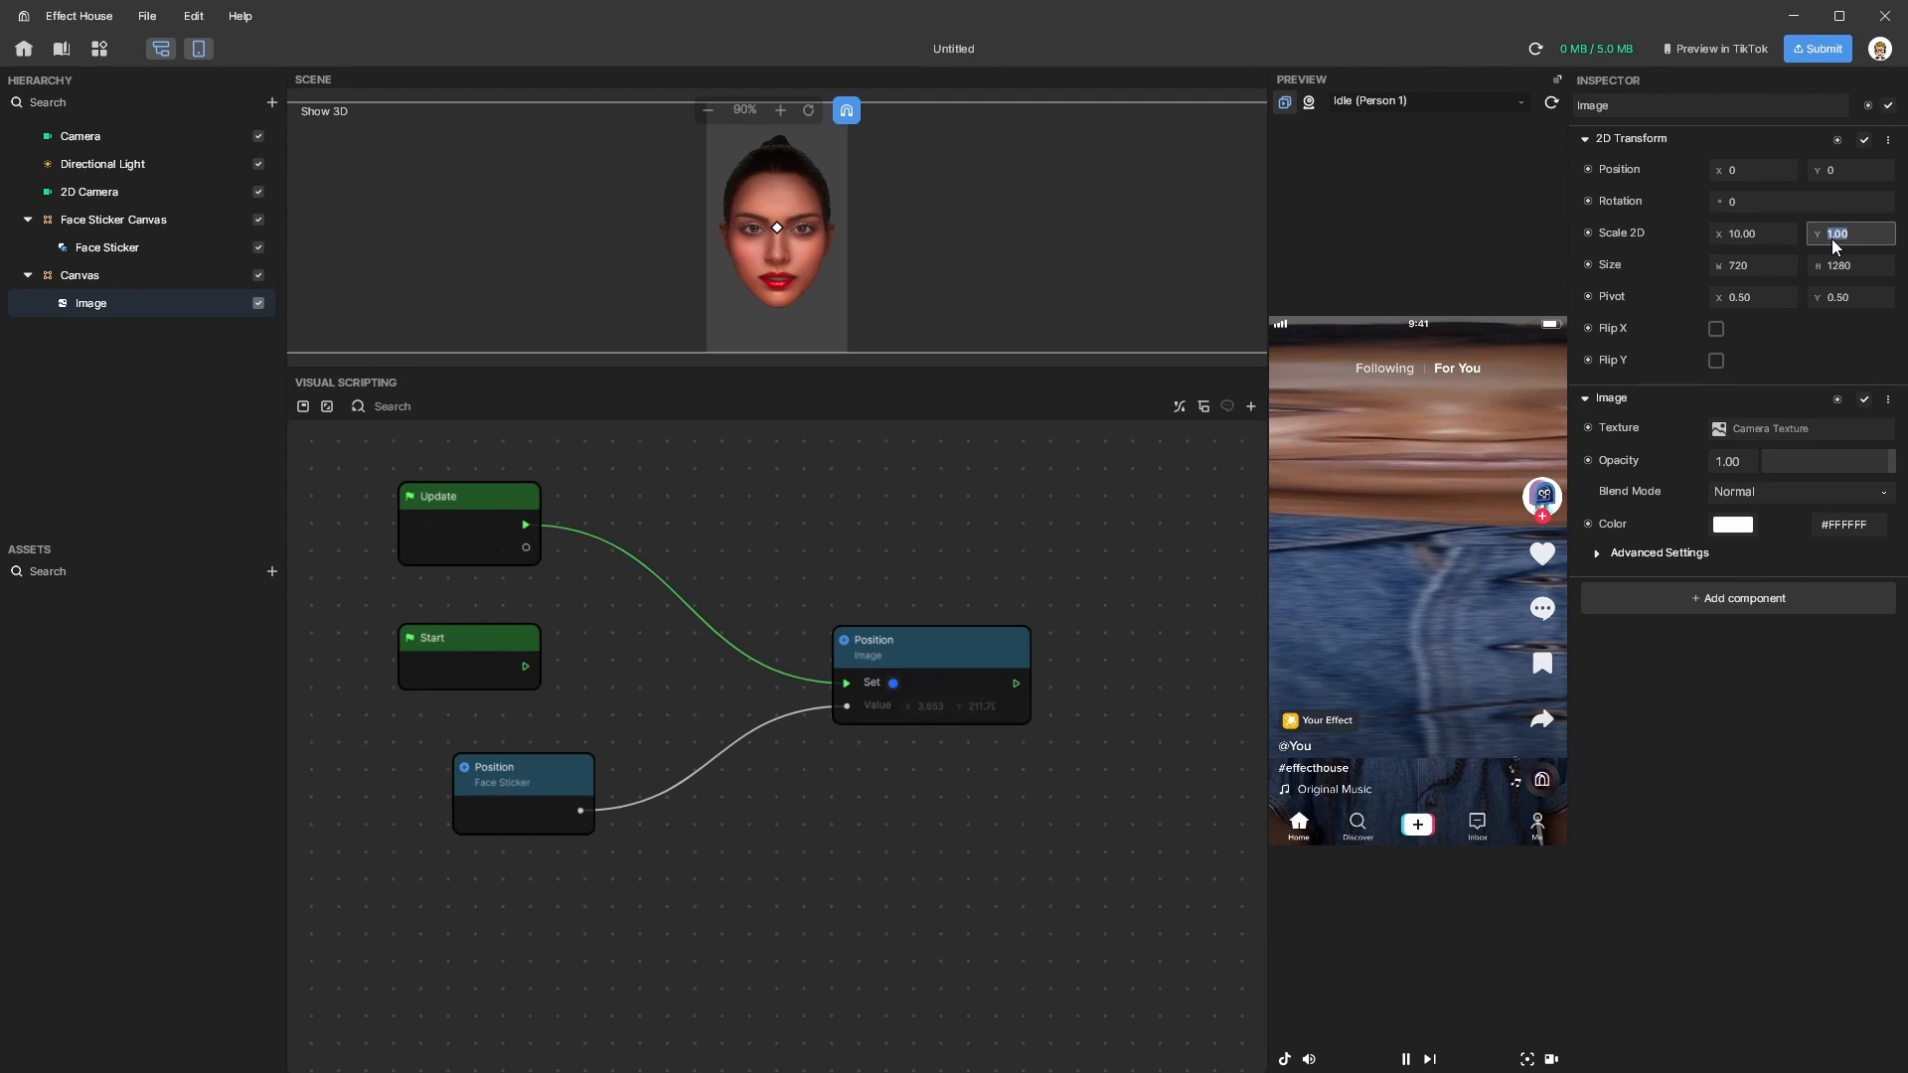
pyautogui.write('10')
pyautogui.press('Return')
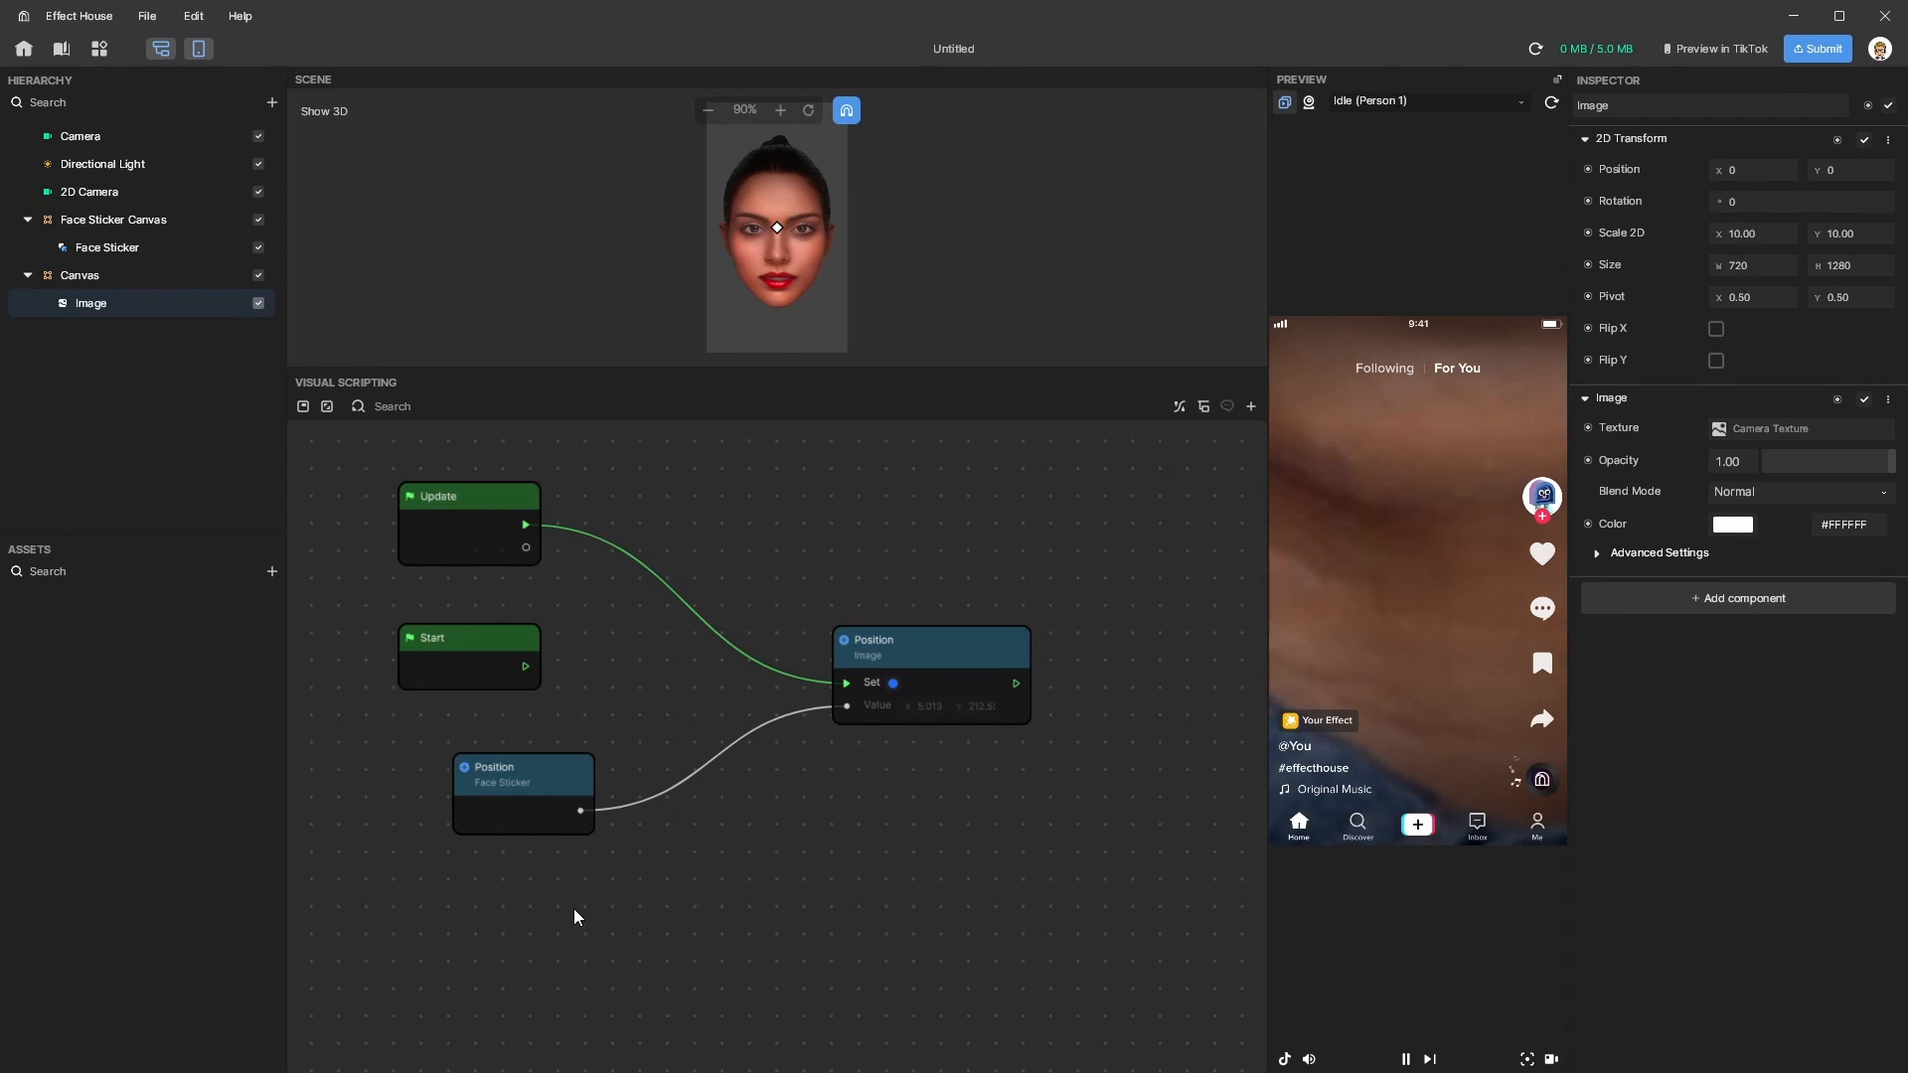
# Move the Face Sticker Position node away from the Image node and feed its output into a new Multiply node.
pyautogui.moveTo(706, 827); pyautogui.dragTo(701, 831, button='middle')
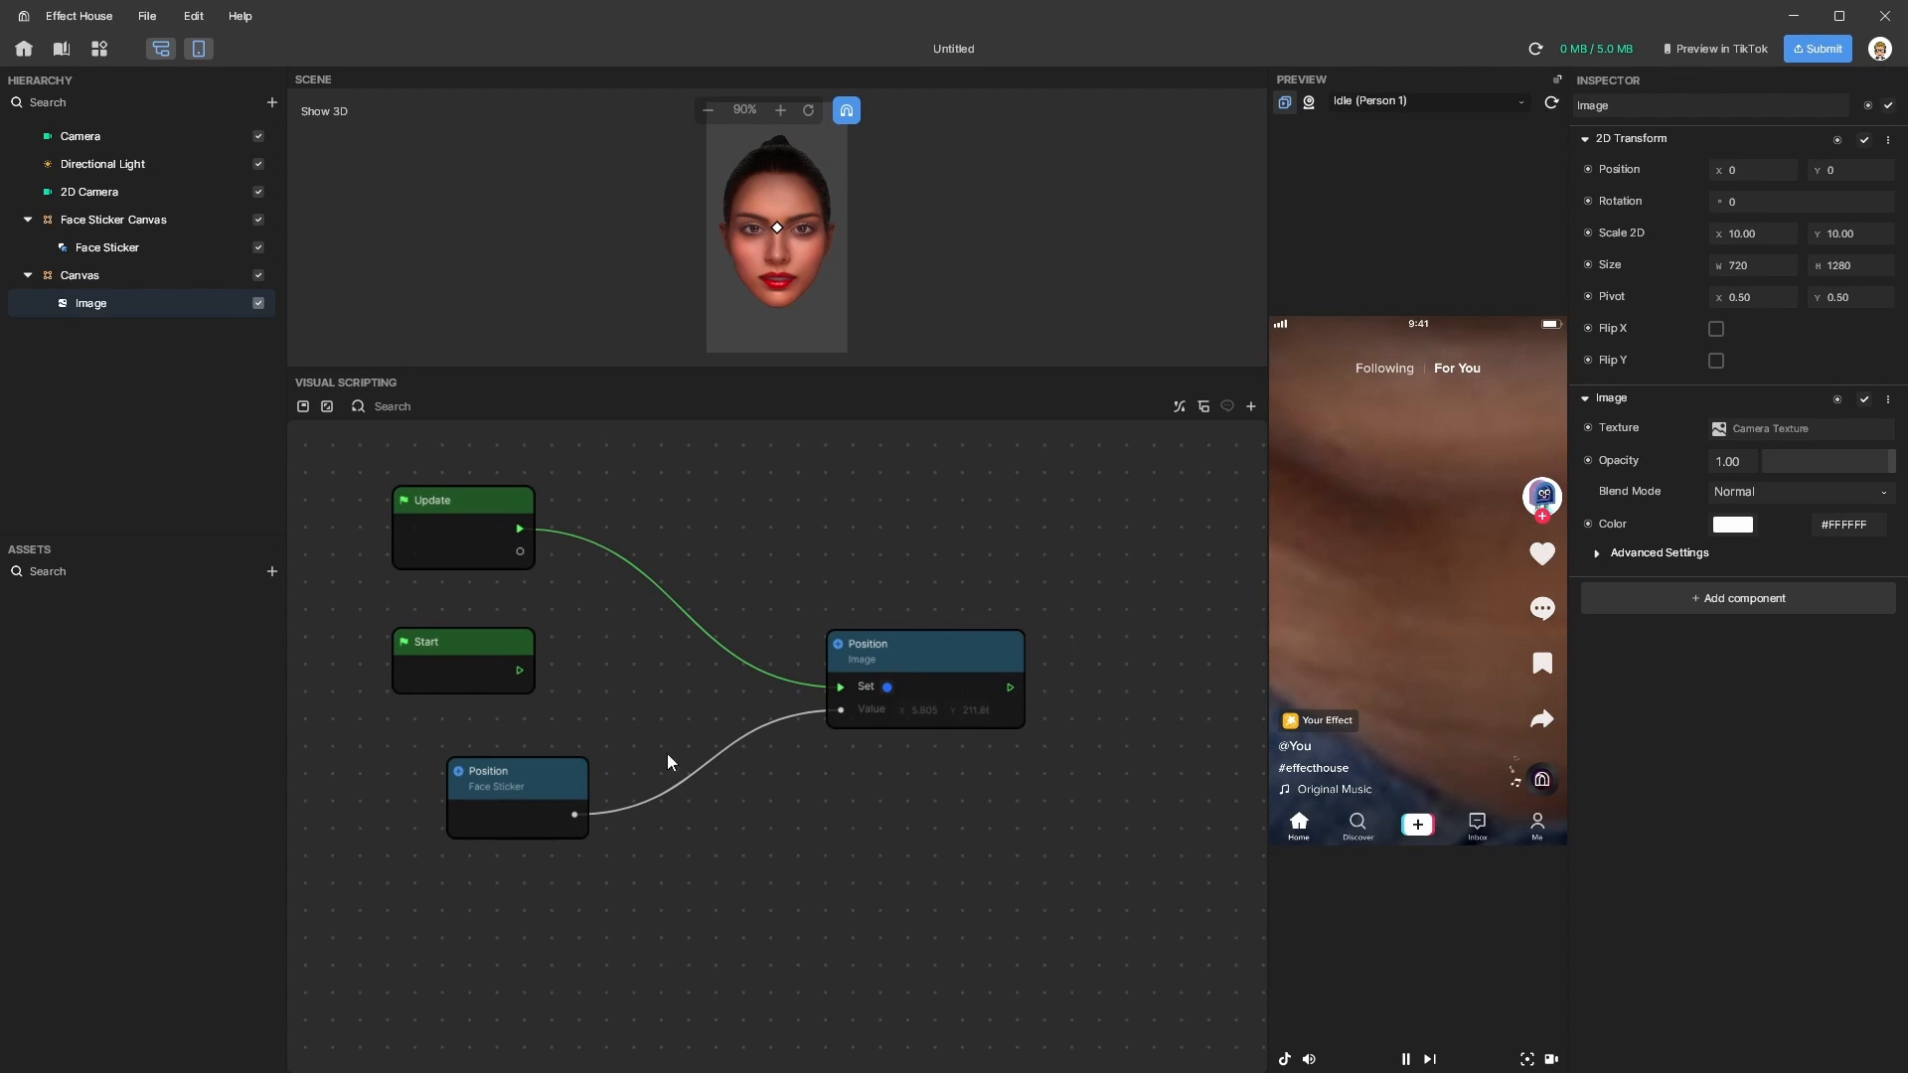
pyautogui.moveTo(526, 776); pyautogui.dragTo(459, 769)
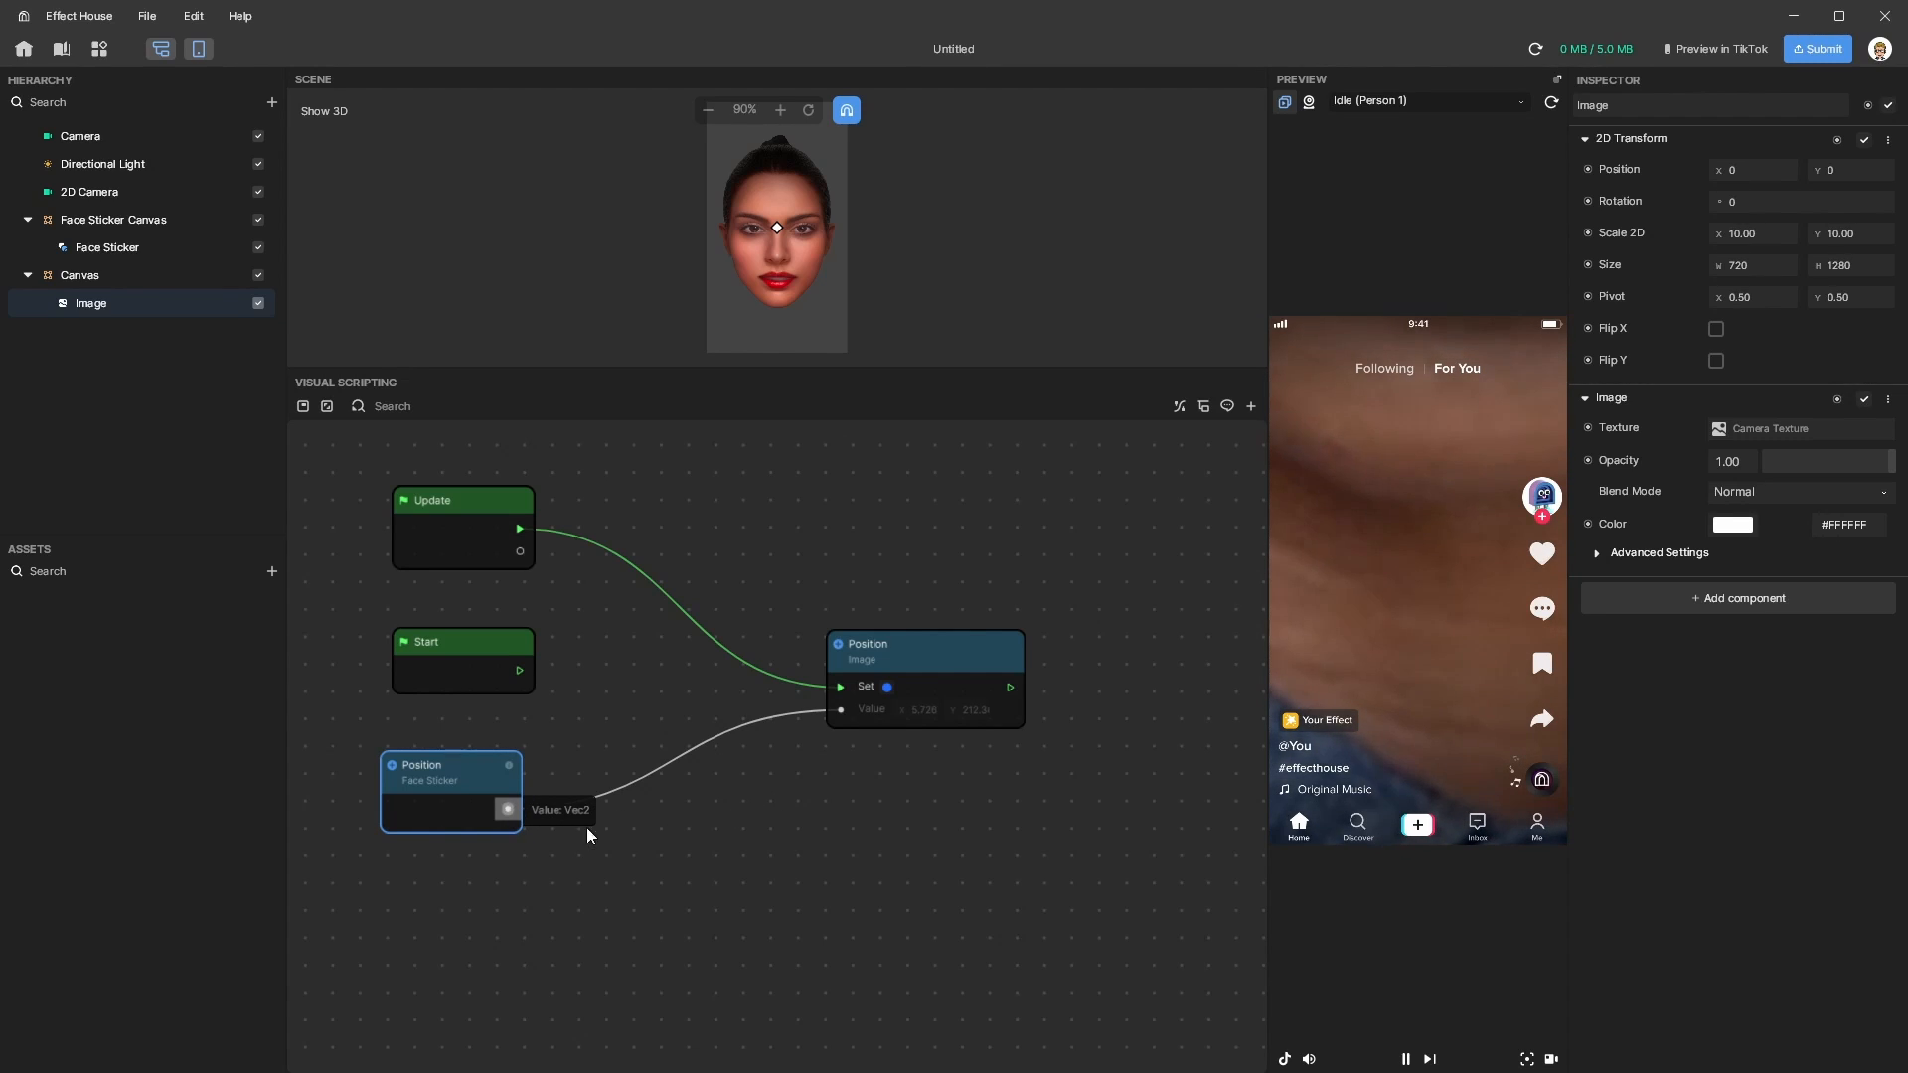
pyautogui.moveTo(508, 809); pyautogui.dragTo(715, 822)
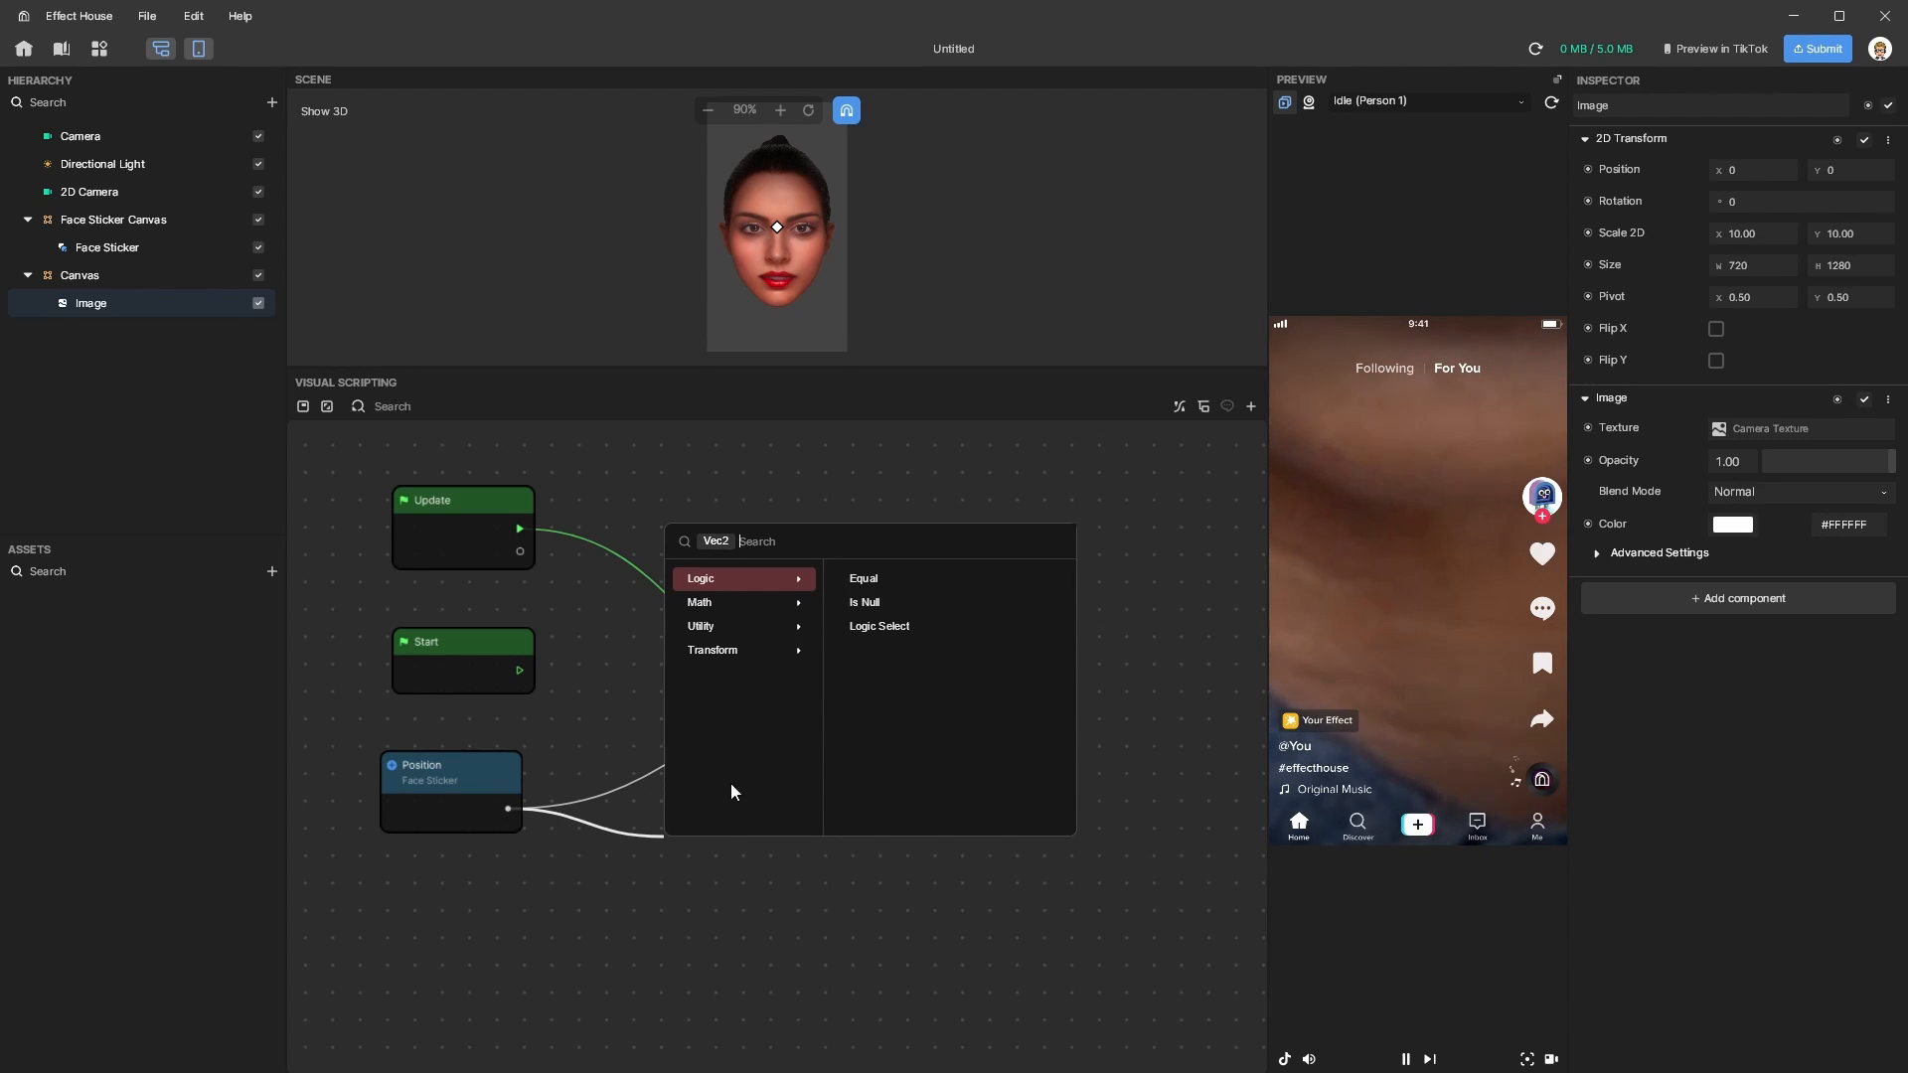
pyautogui.click(757, 604)
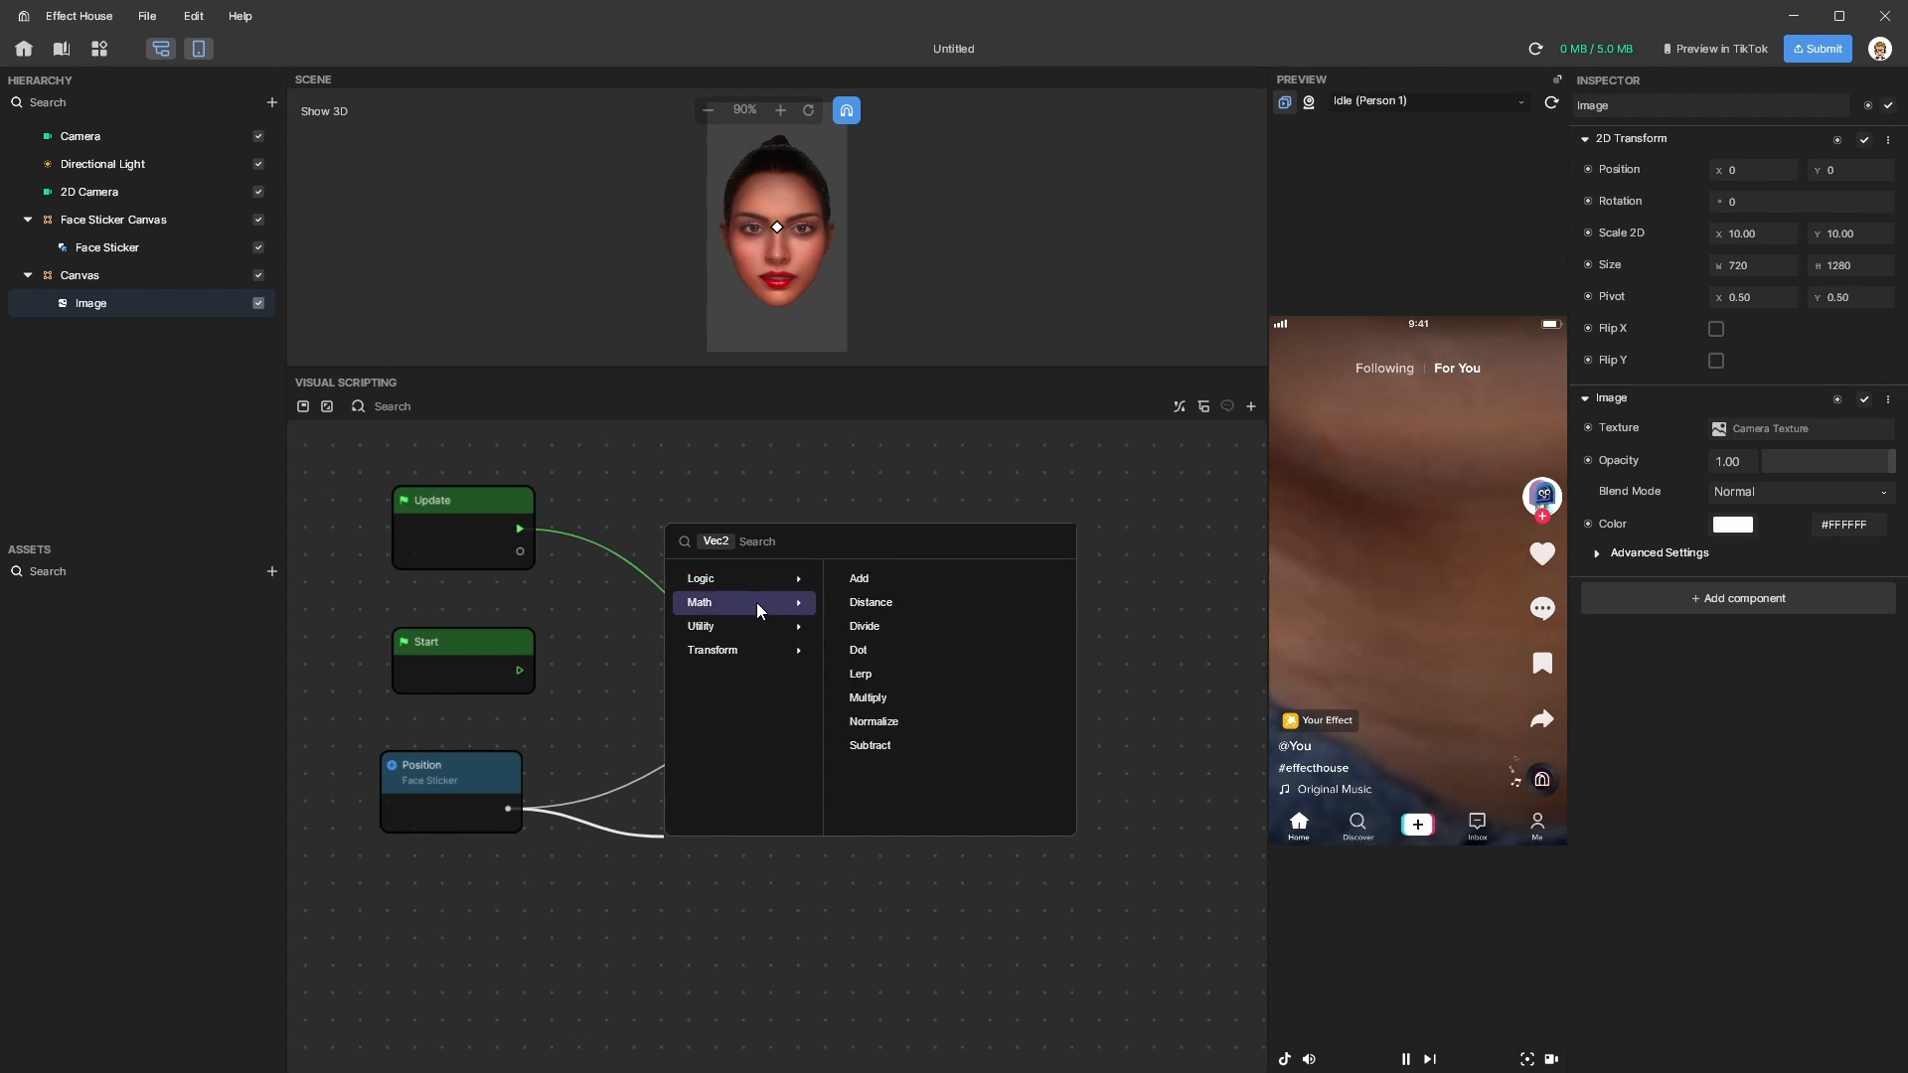
pyautogui.click(874, 700)
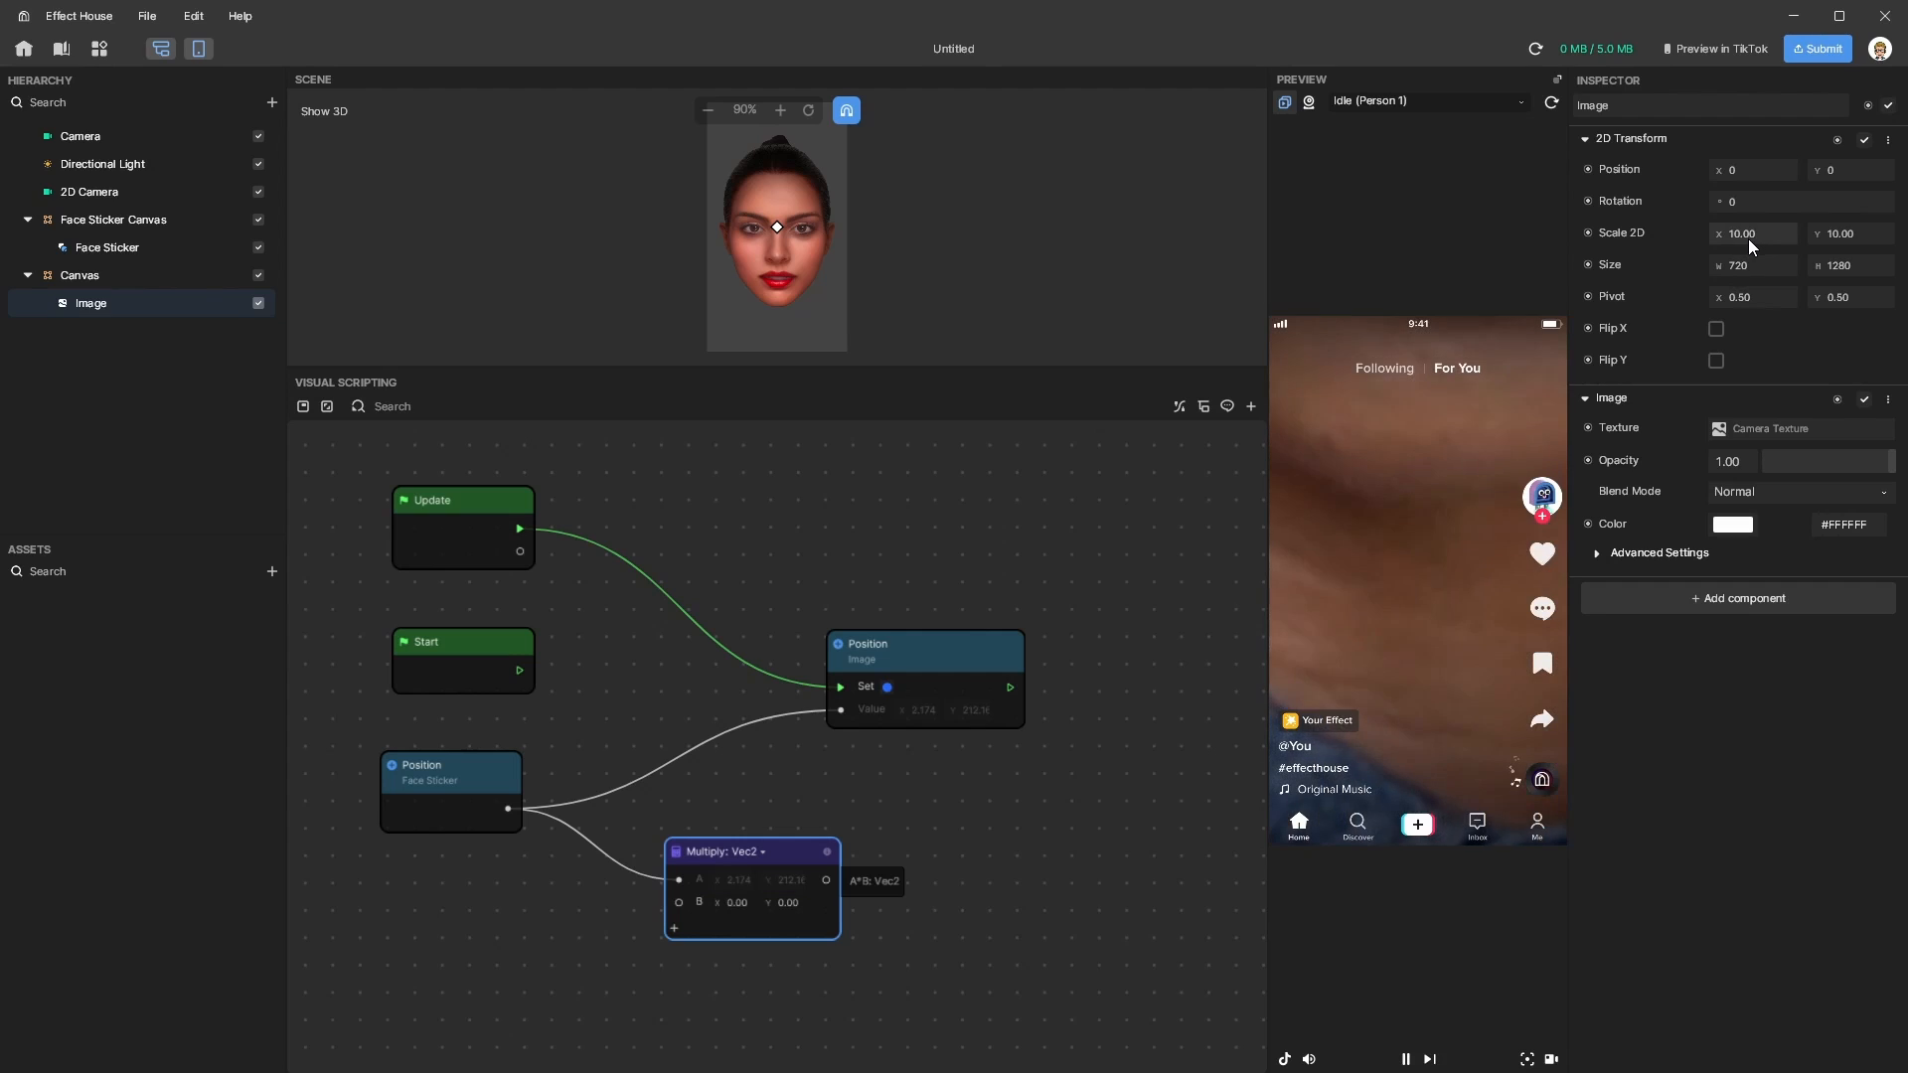
# Set the Multiply node's B to -10 in both X and Y and connect its result to the Image Position node's Value.
pyautogui.click(732, 910)
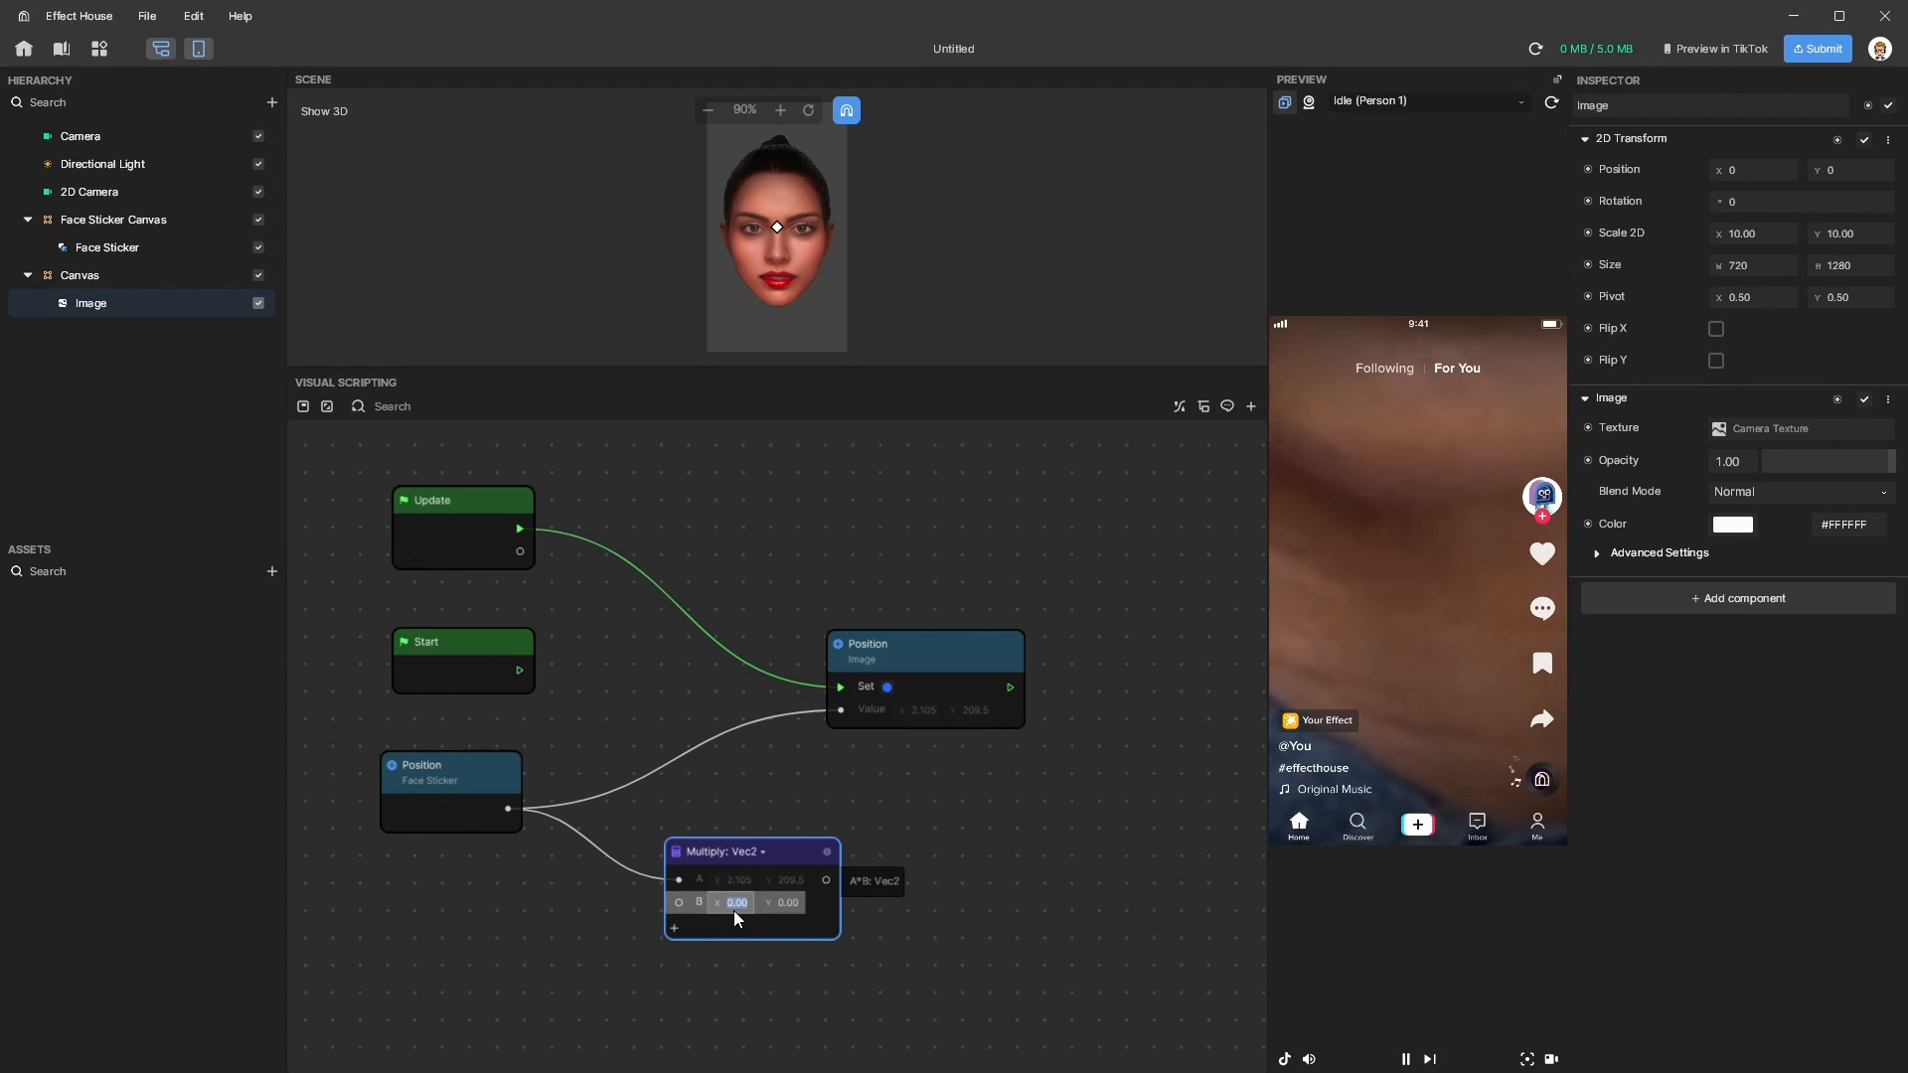
pyautogui.write('-10')
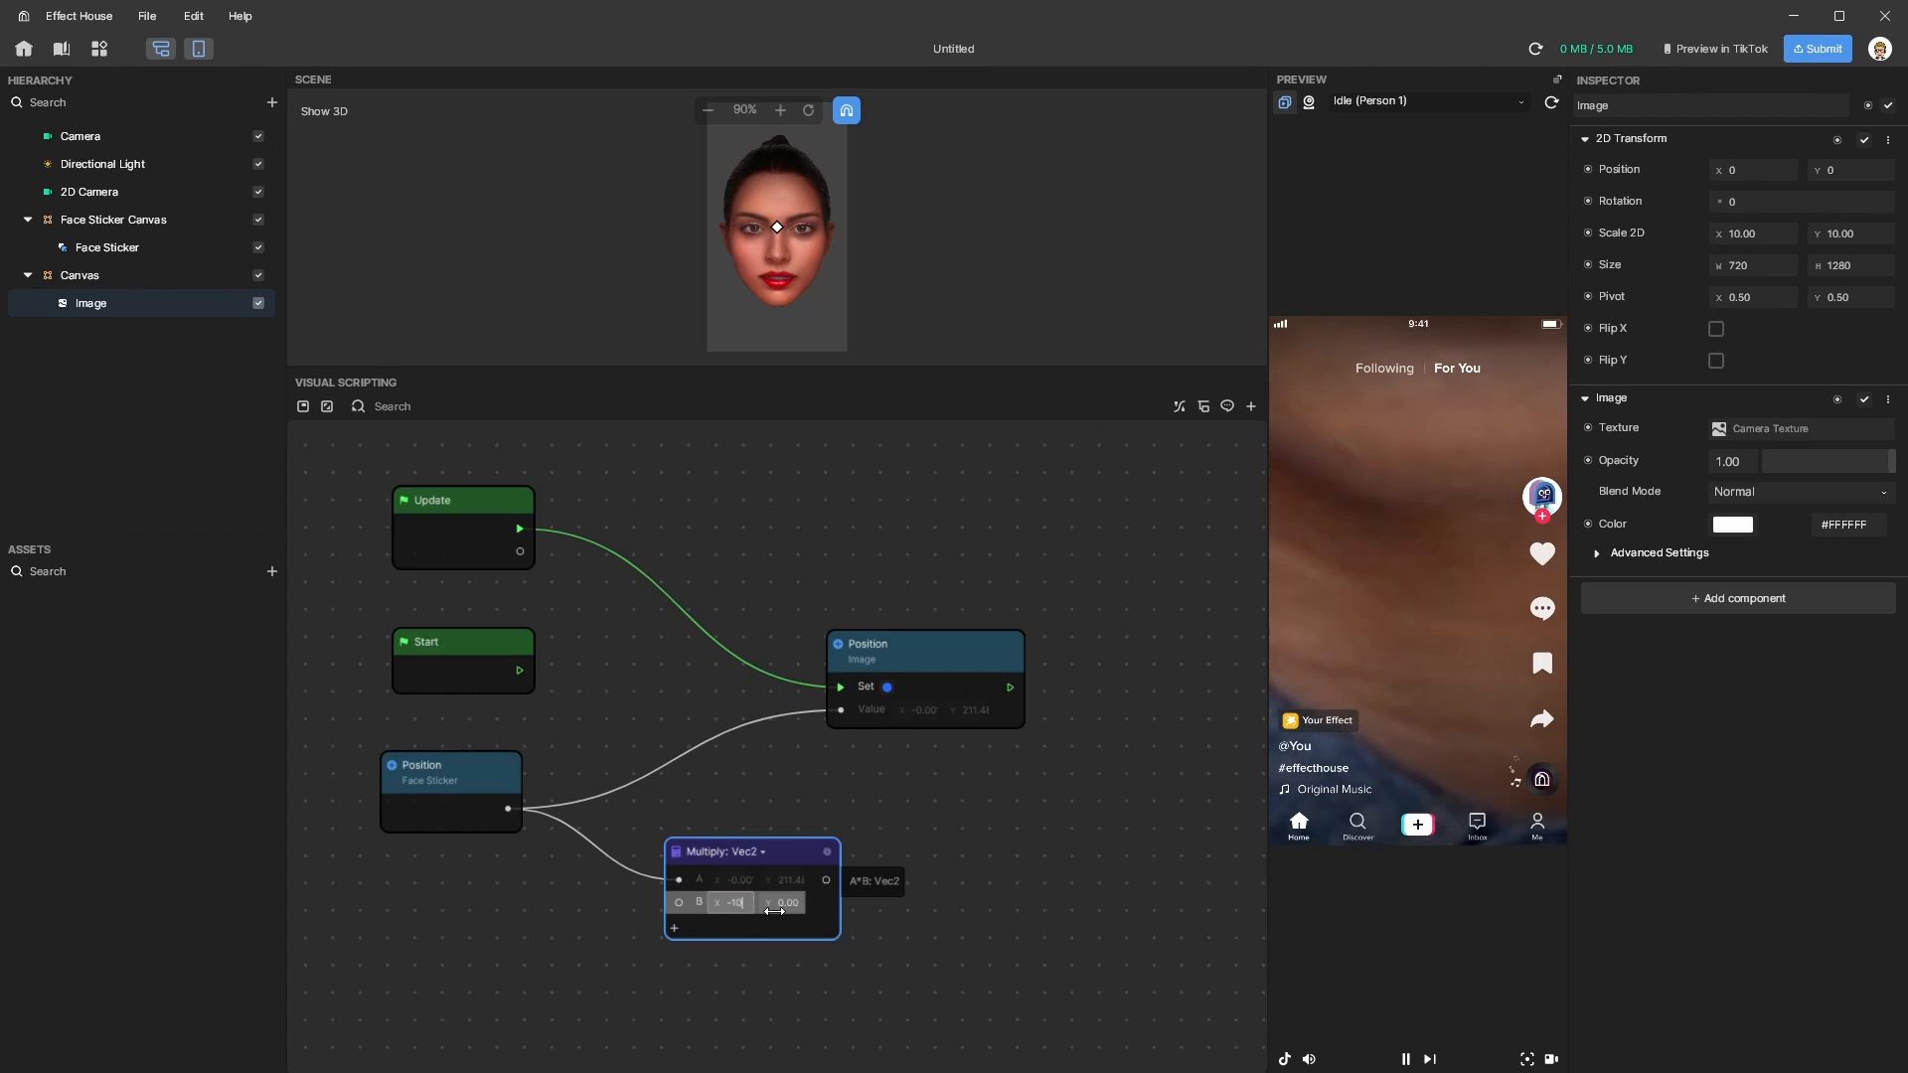
pyautogui.click(785, 902)
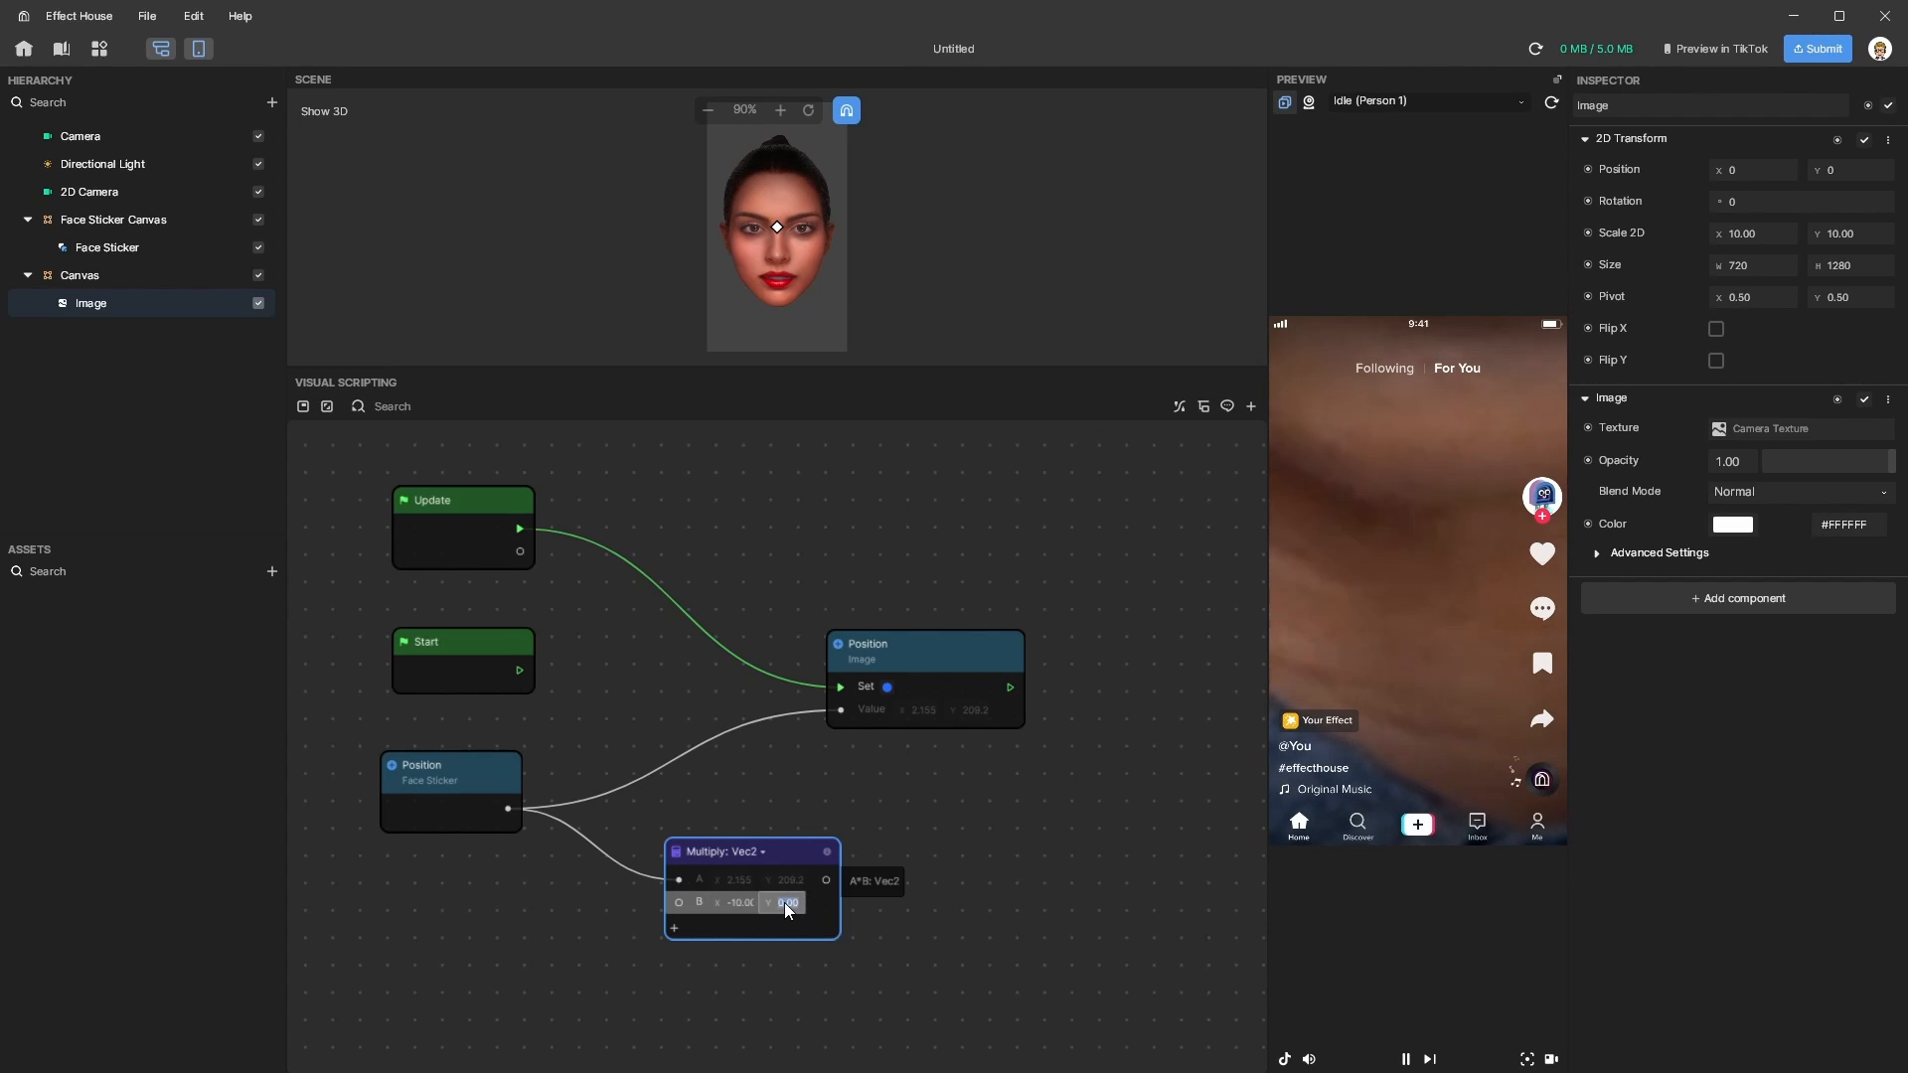
pyautogui.write('-10')
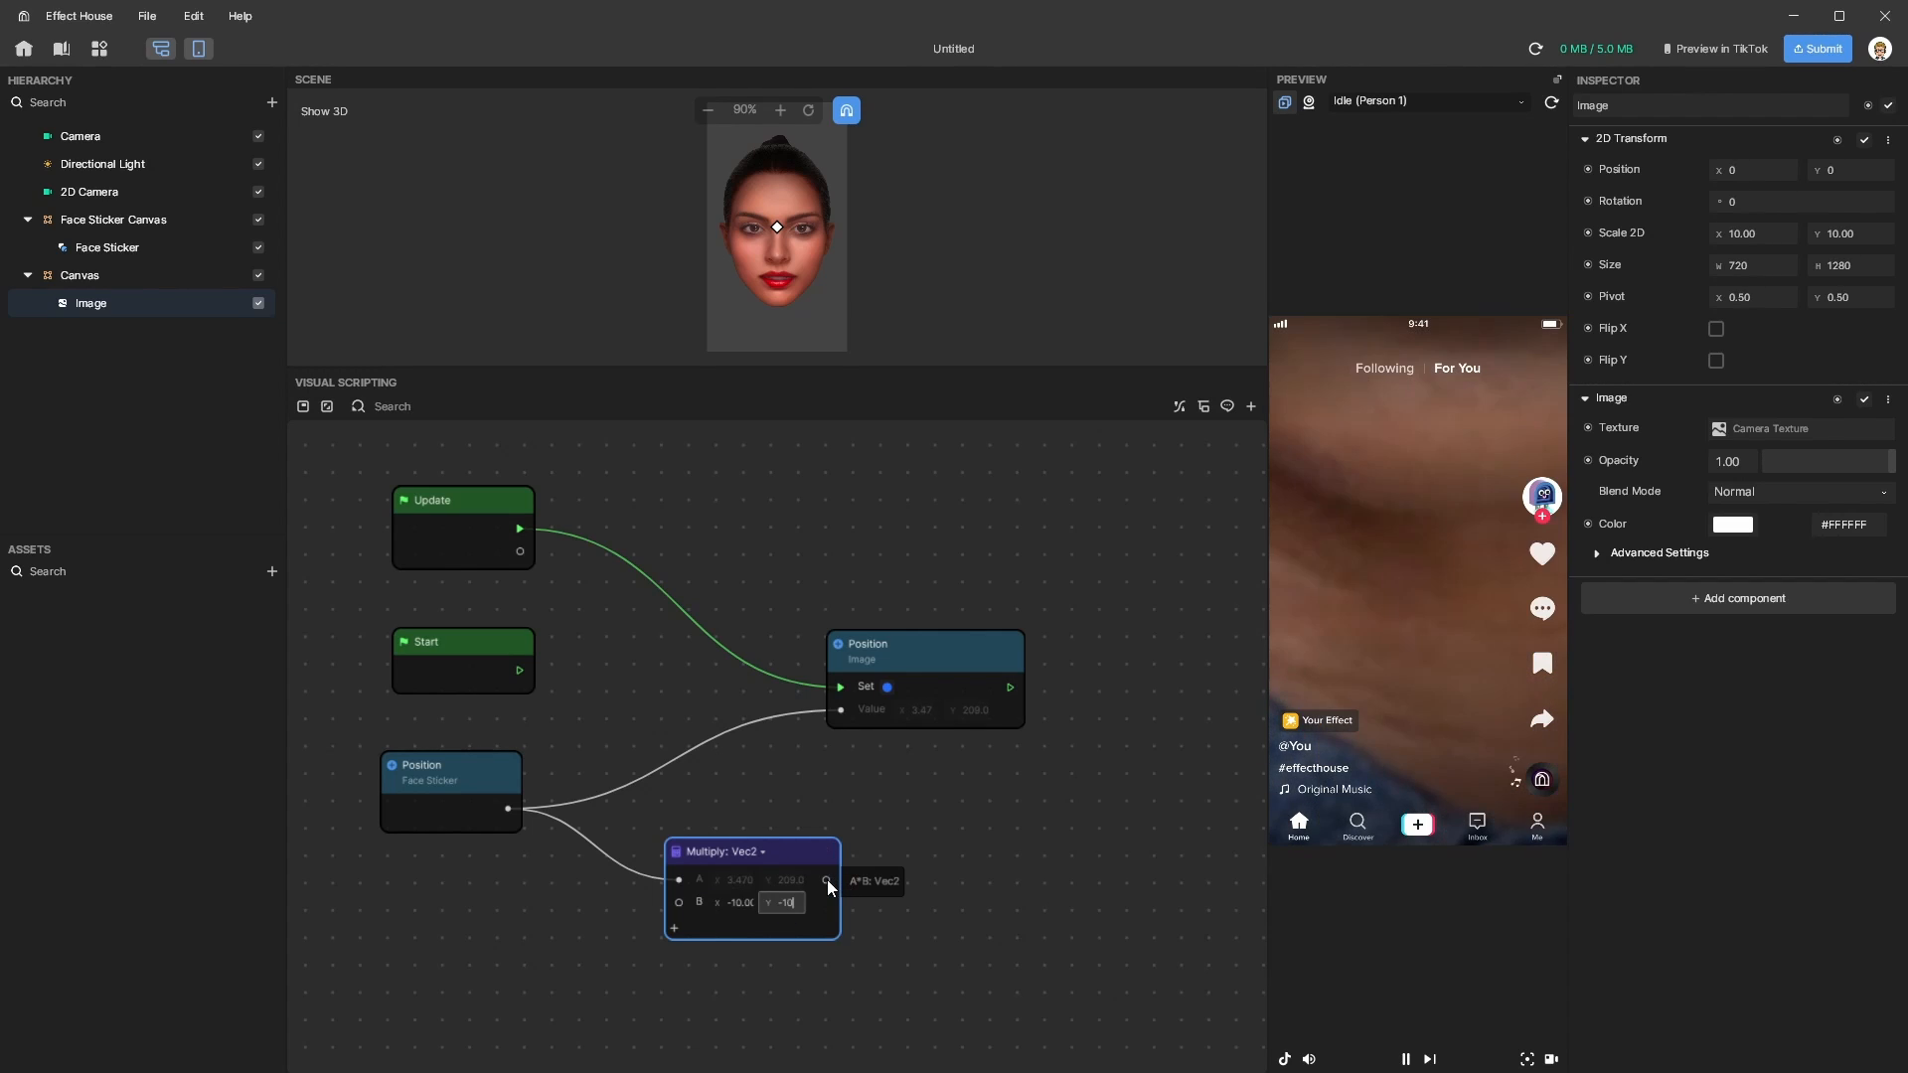
pyautogui.moveTo(825, 879); pyautogui.dragTo(838, 714)
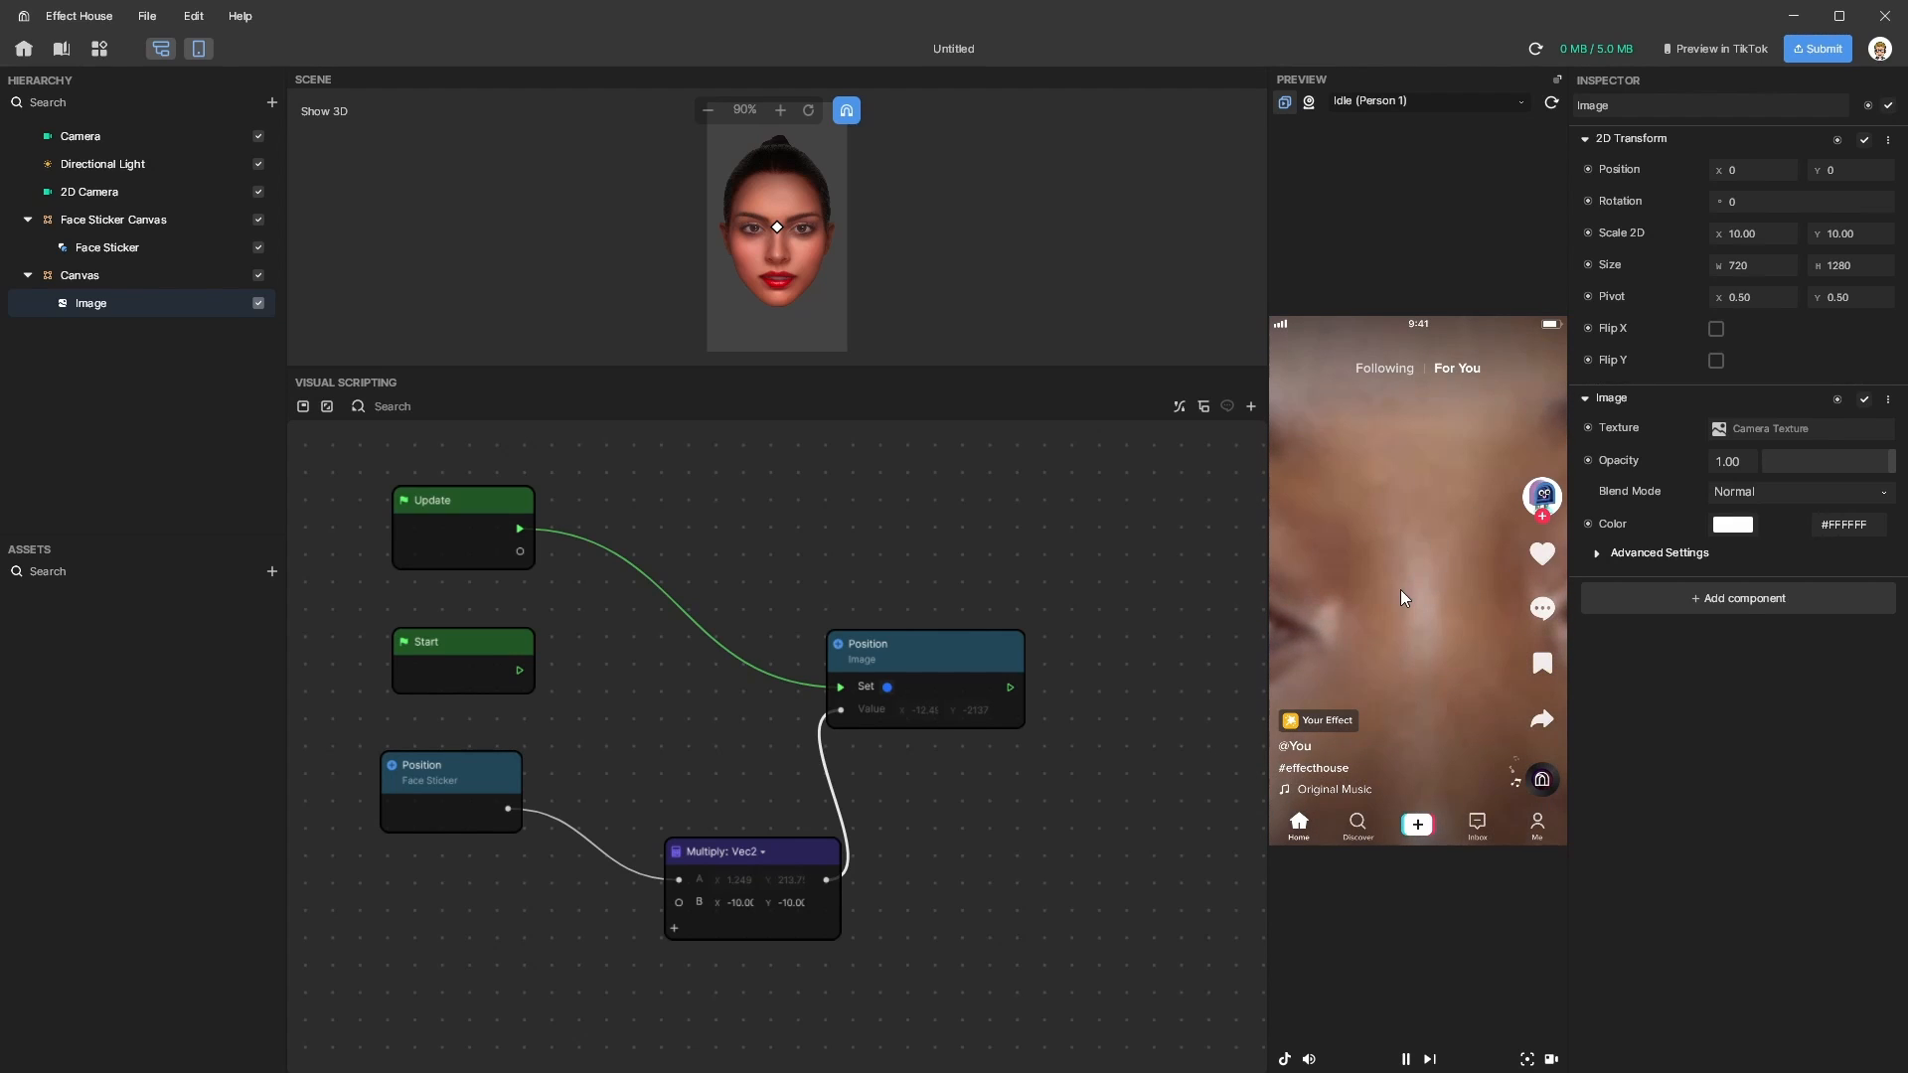
# Switch the preview footage to Nodding (Person 1).
pyautogui.click(1403, 103)
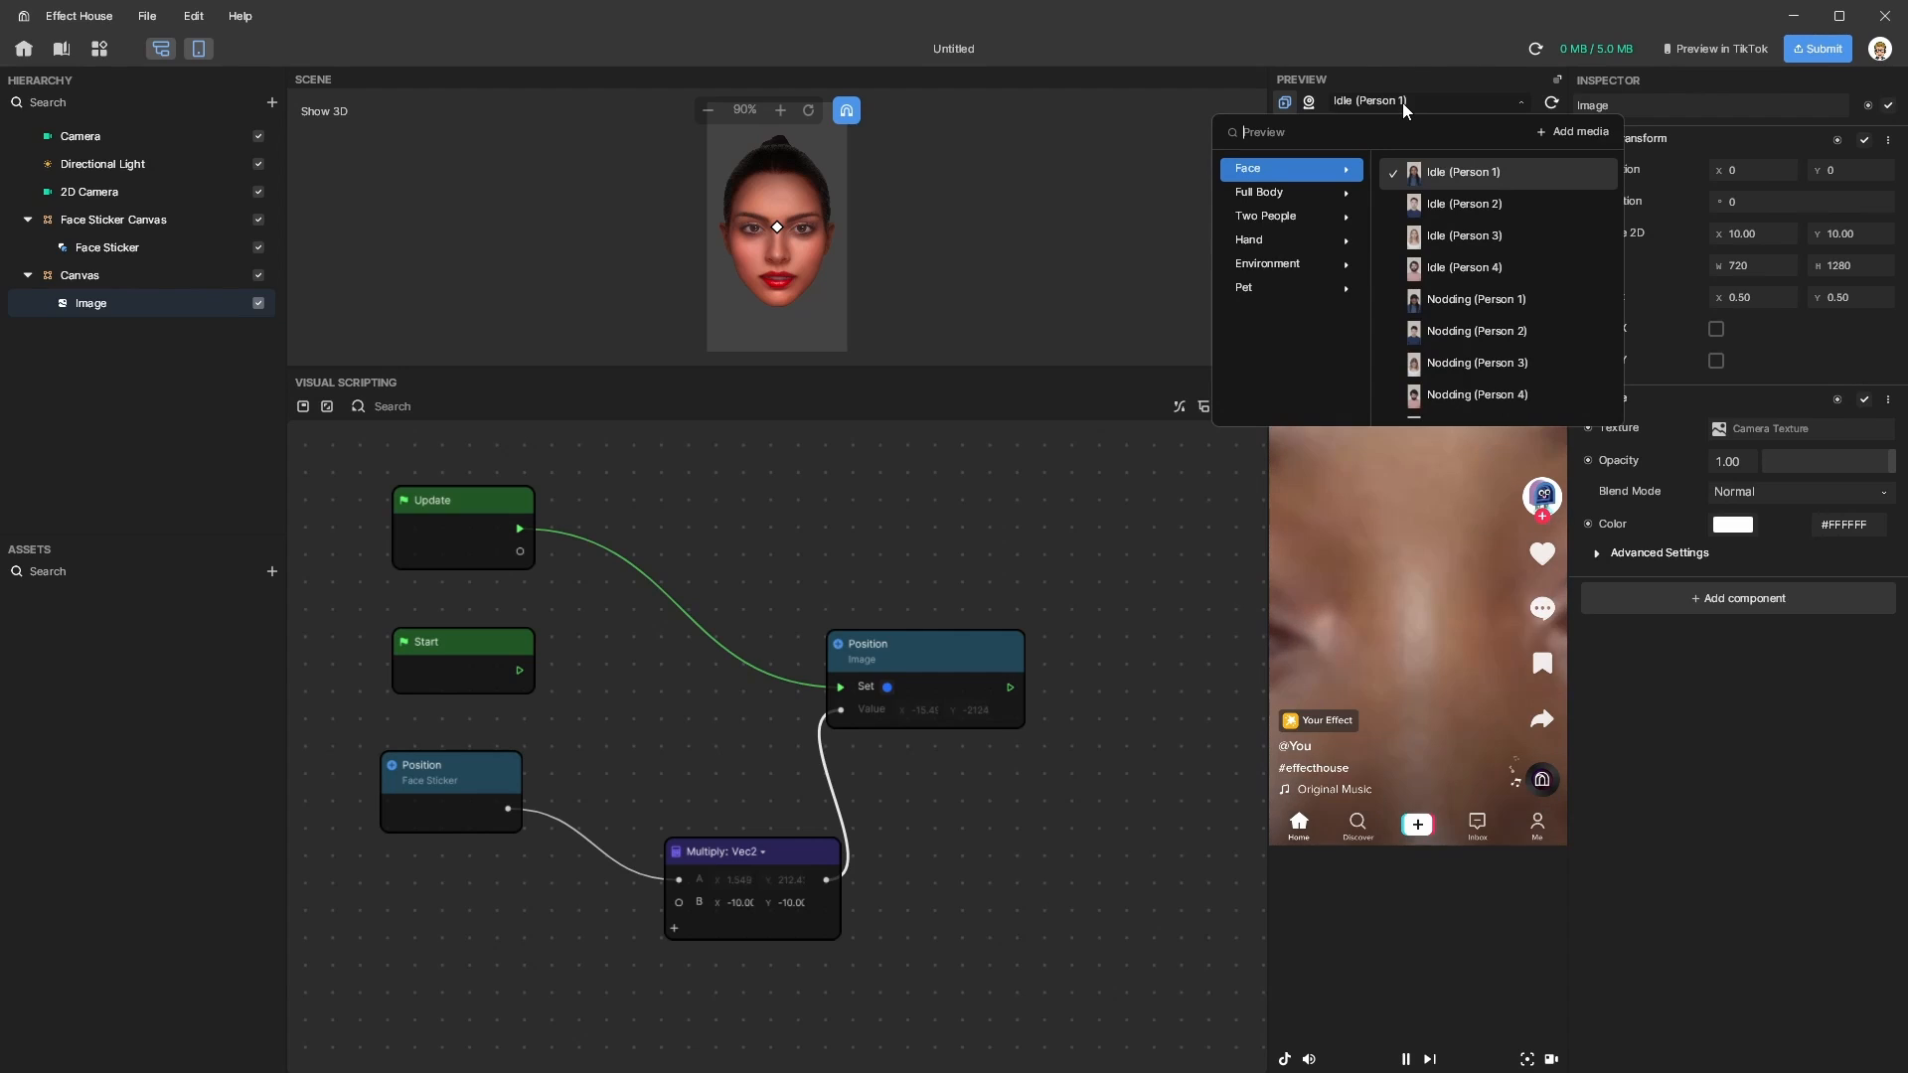
pyautogui.click(1469, 301)
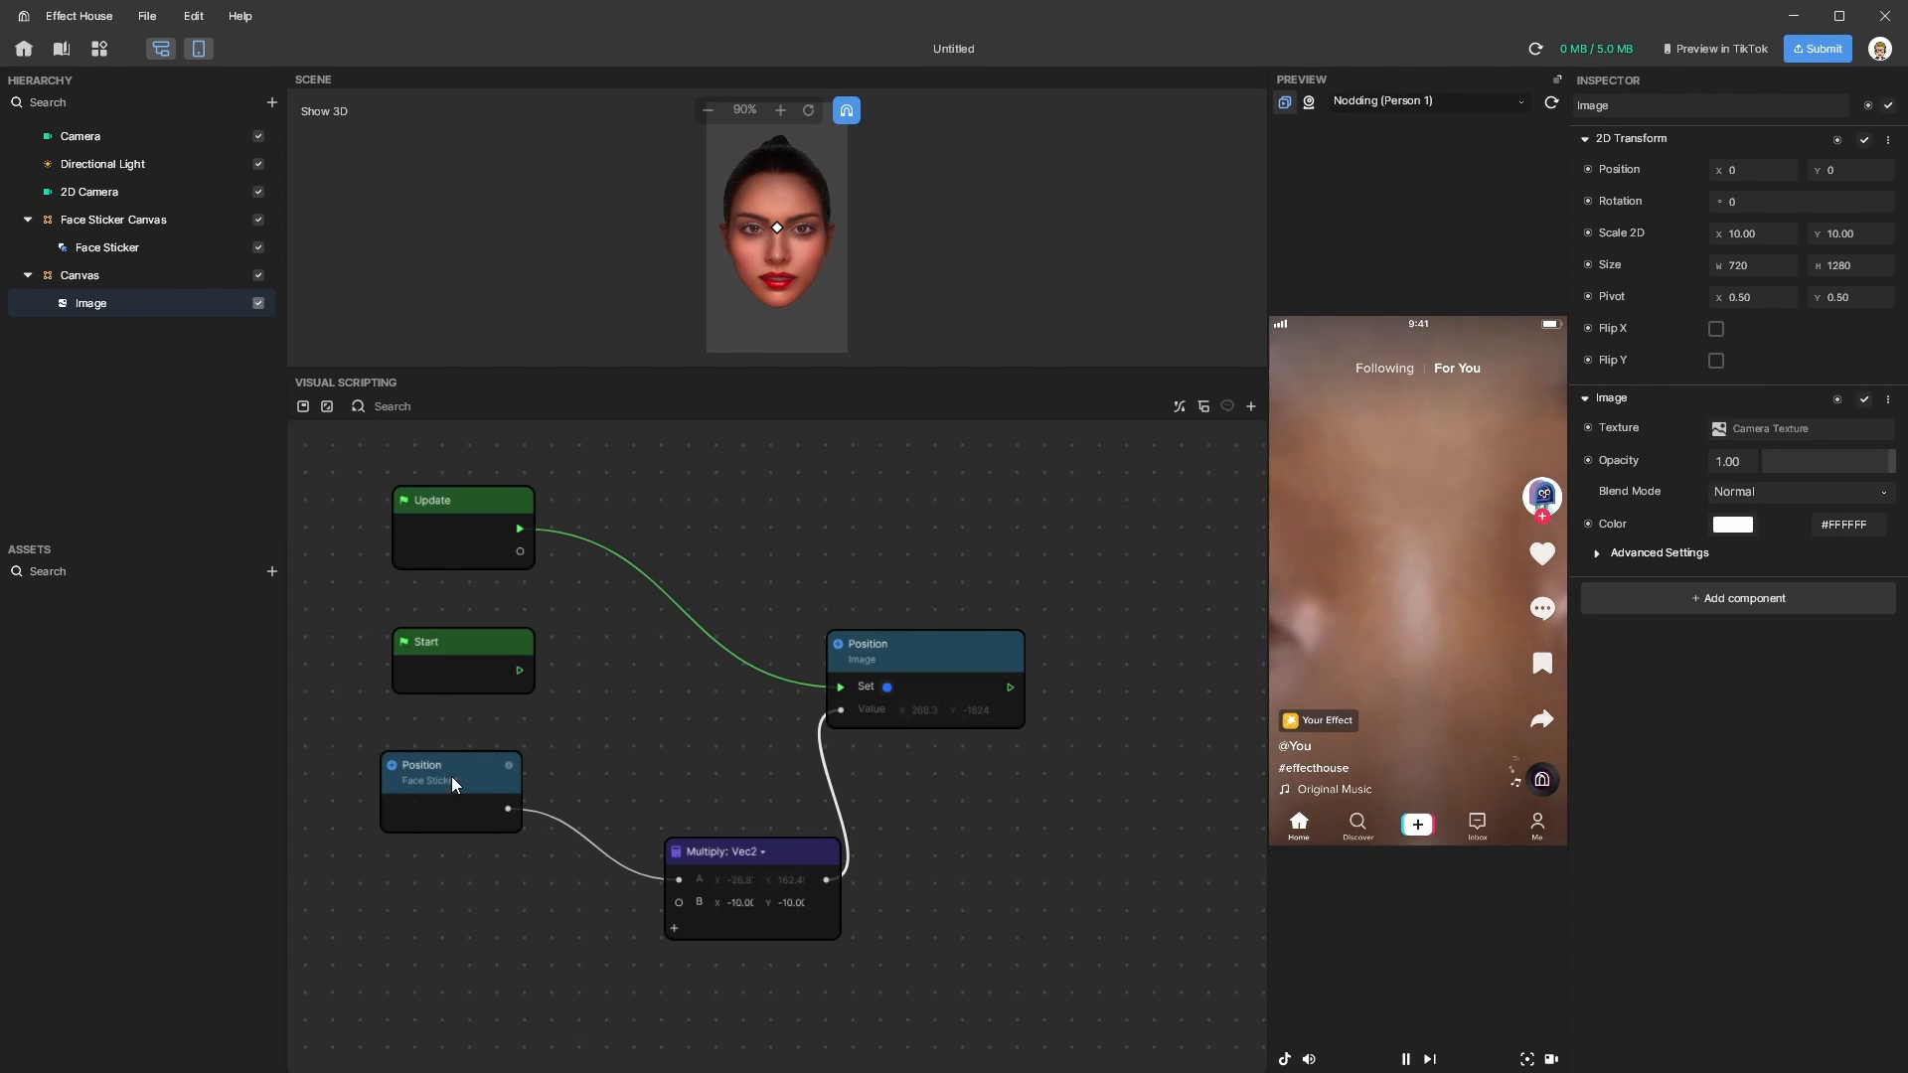
# Make room by shifting the Face Sticker Position and Multiply nodes, and feed the Multiply result into a new Add node.
pyautogui.moveTo(451, 777); pyautogui.dragTo(413, 797)
pyautogui.moveTo(802, 854); pyautogui.dragTo(690, 809)
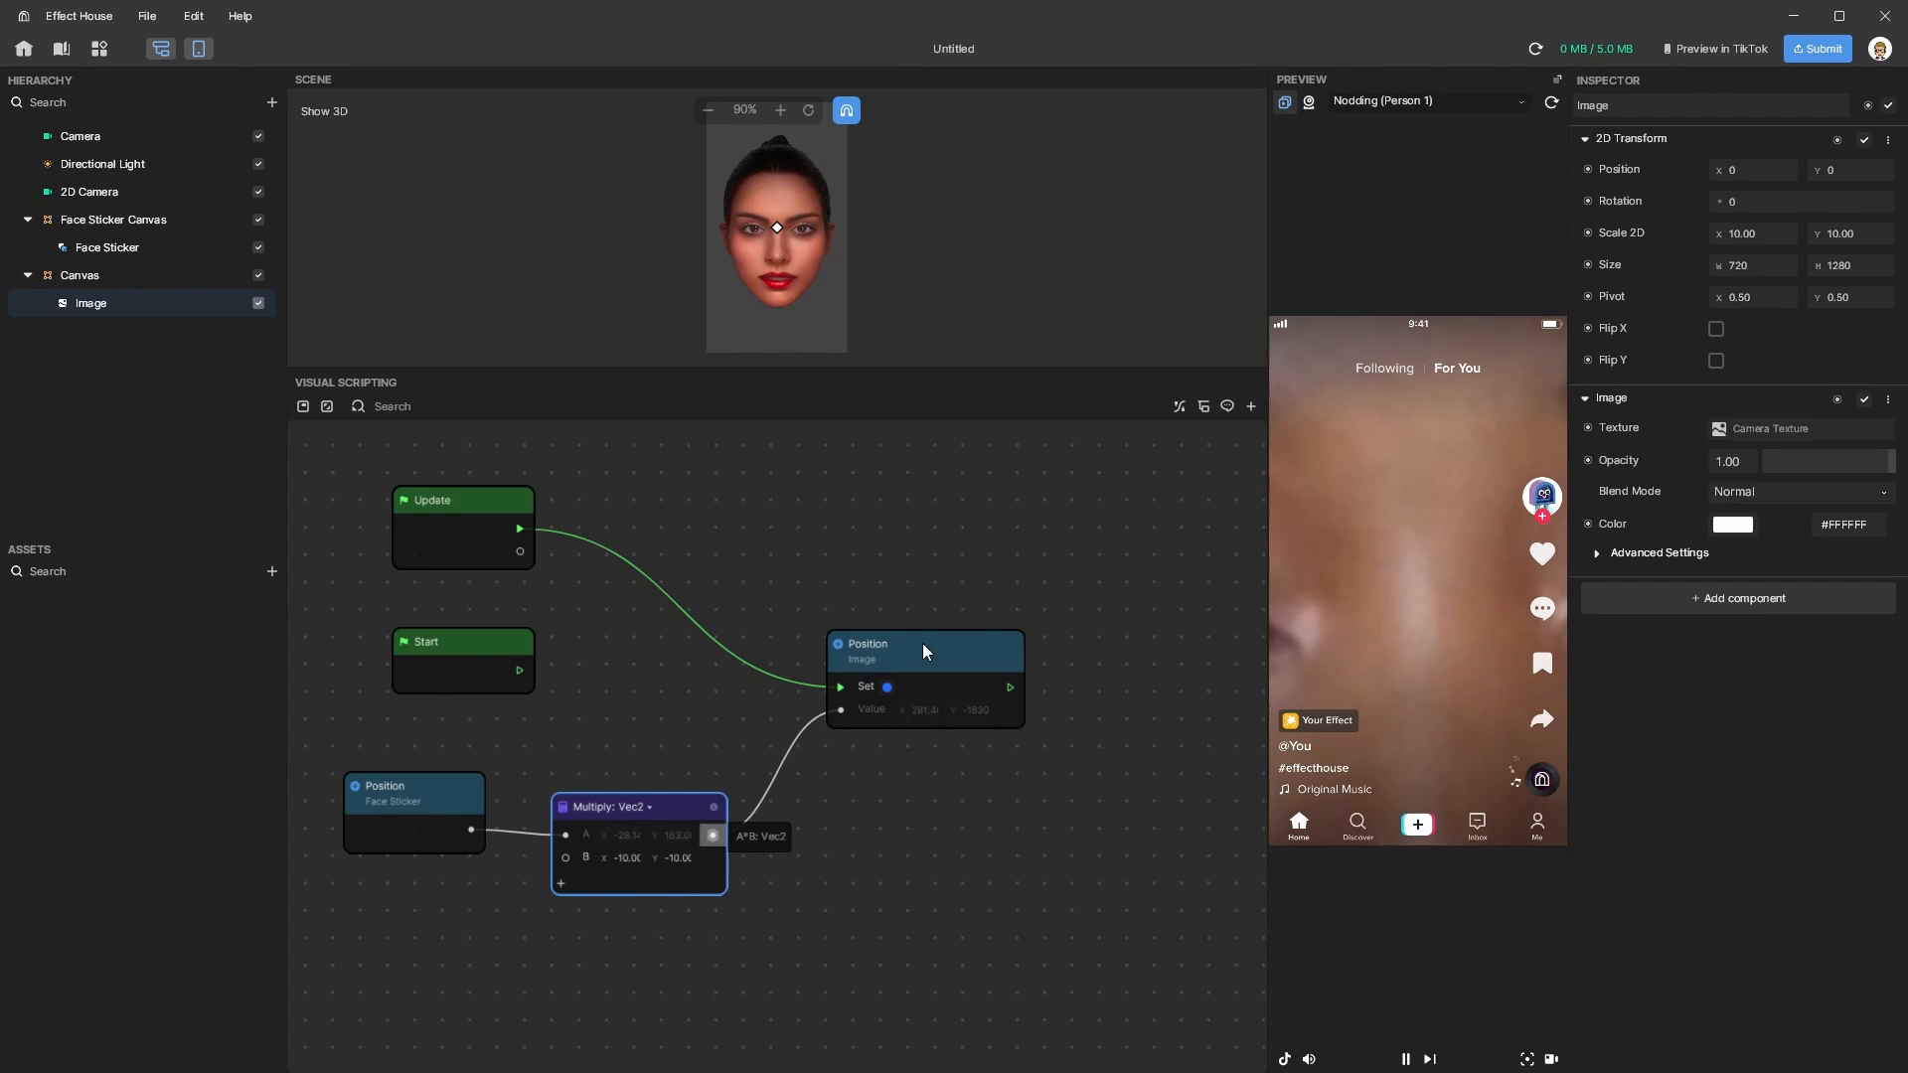
pyautogui.moveTo(712, 834); pyautogui.dragTo(883, 840)
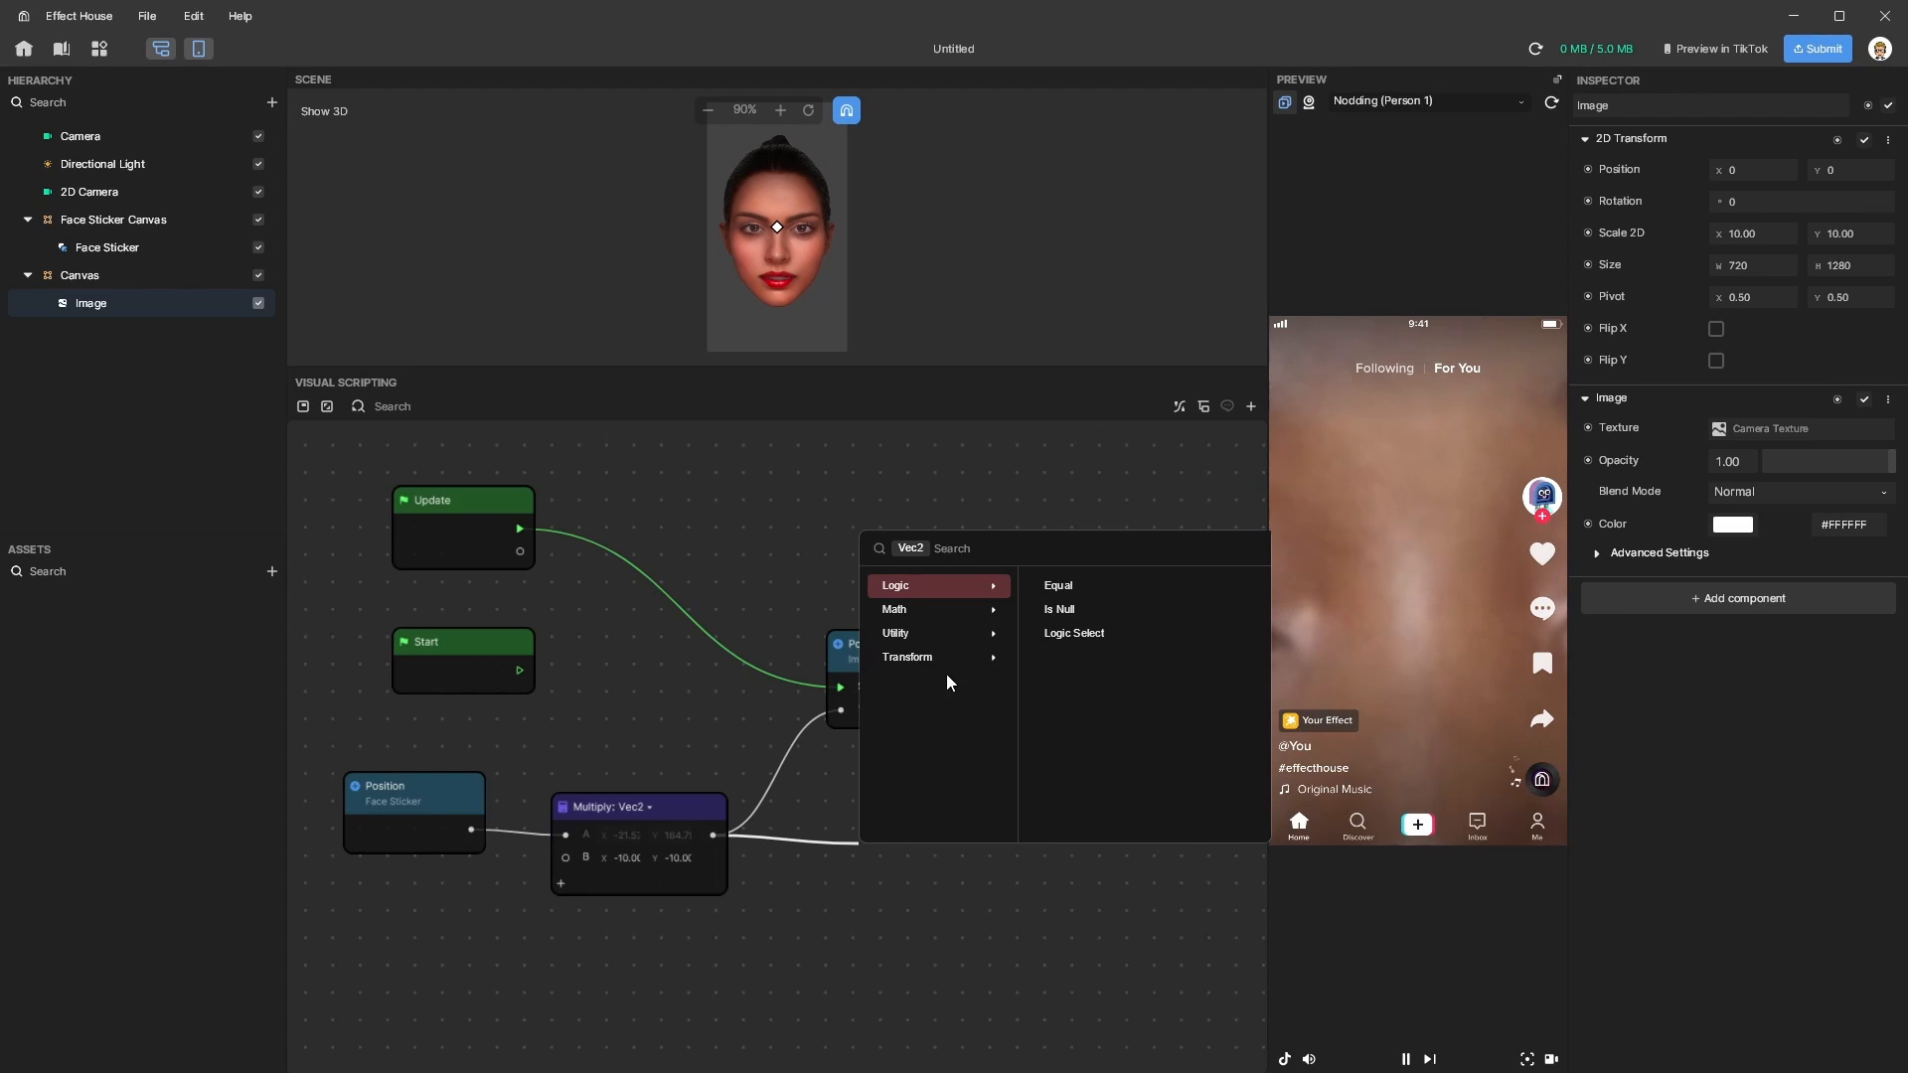
pyautogui.click(950, 611)
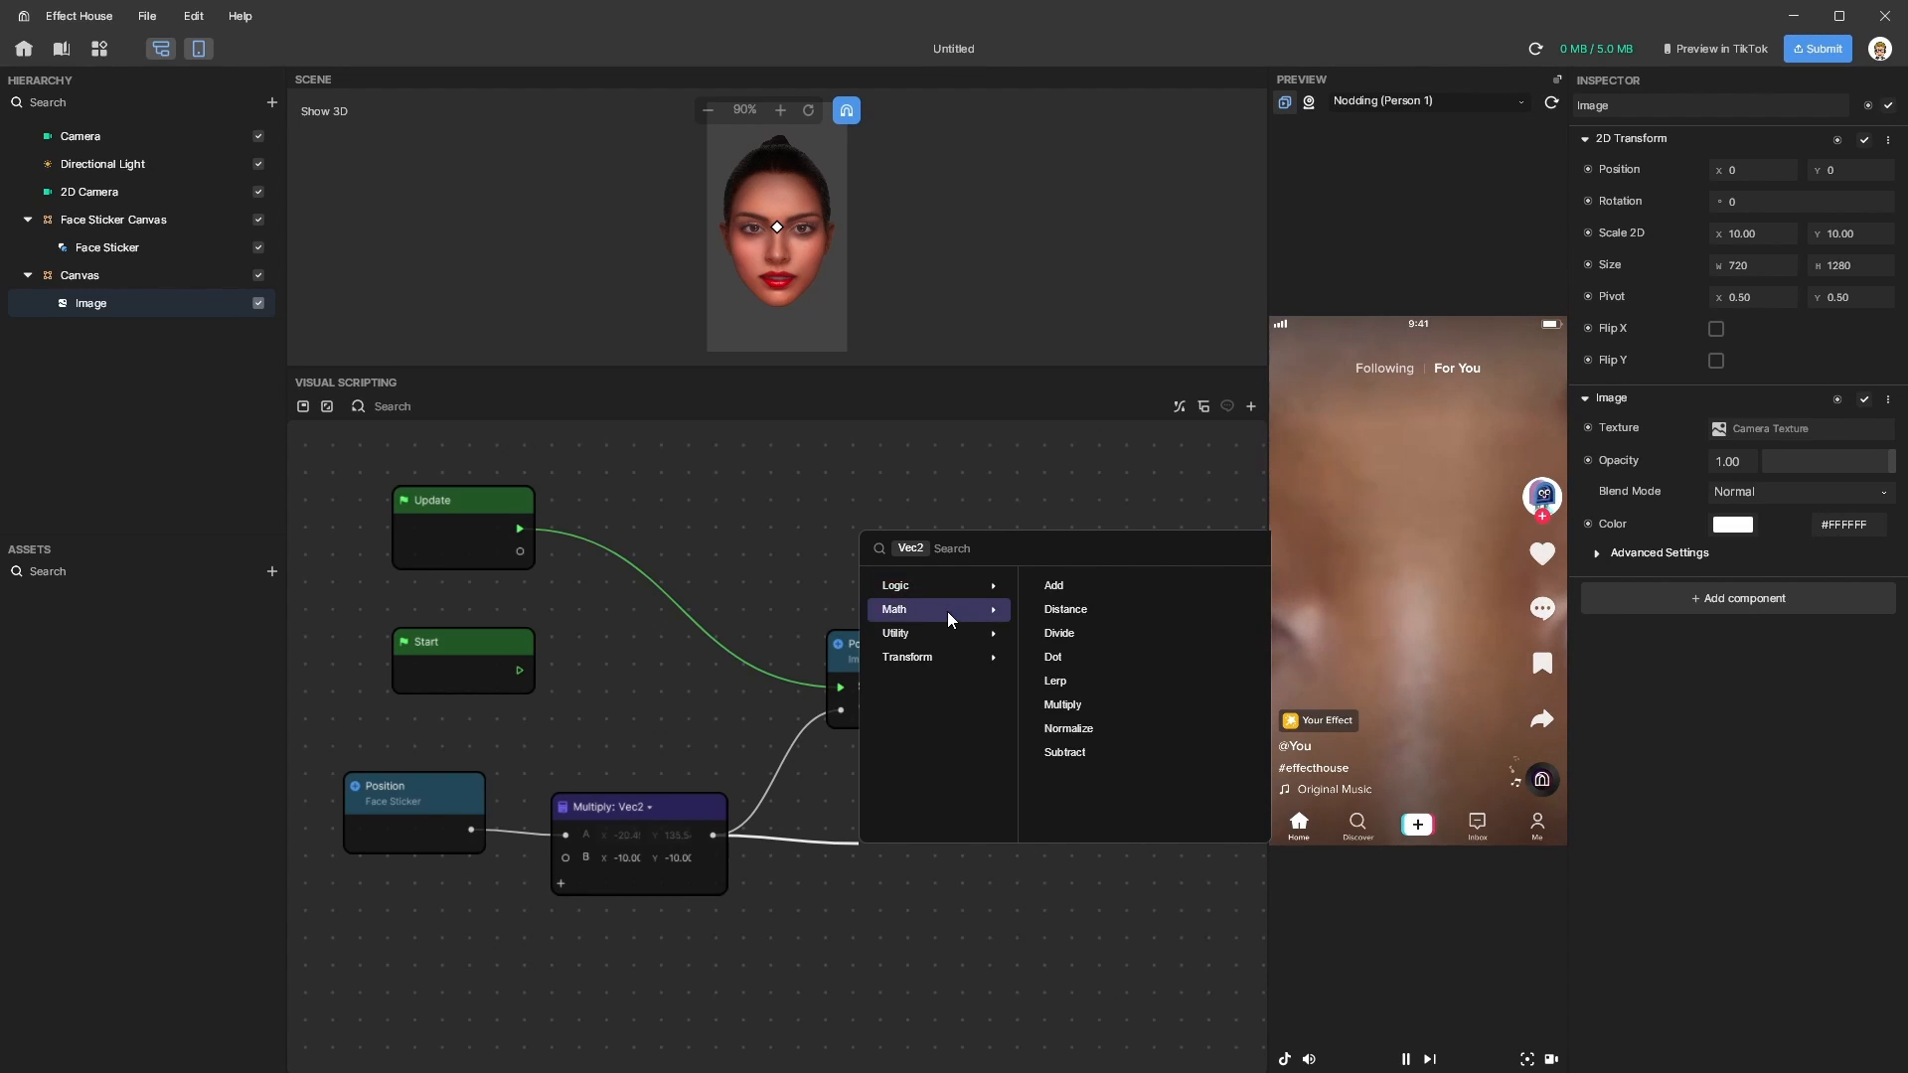
pyautogui.moveTo(1087, 592)
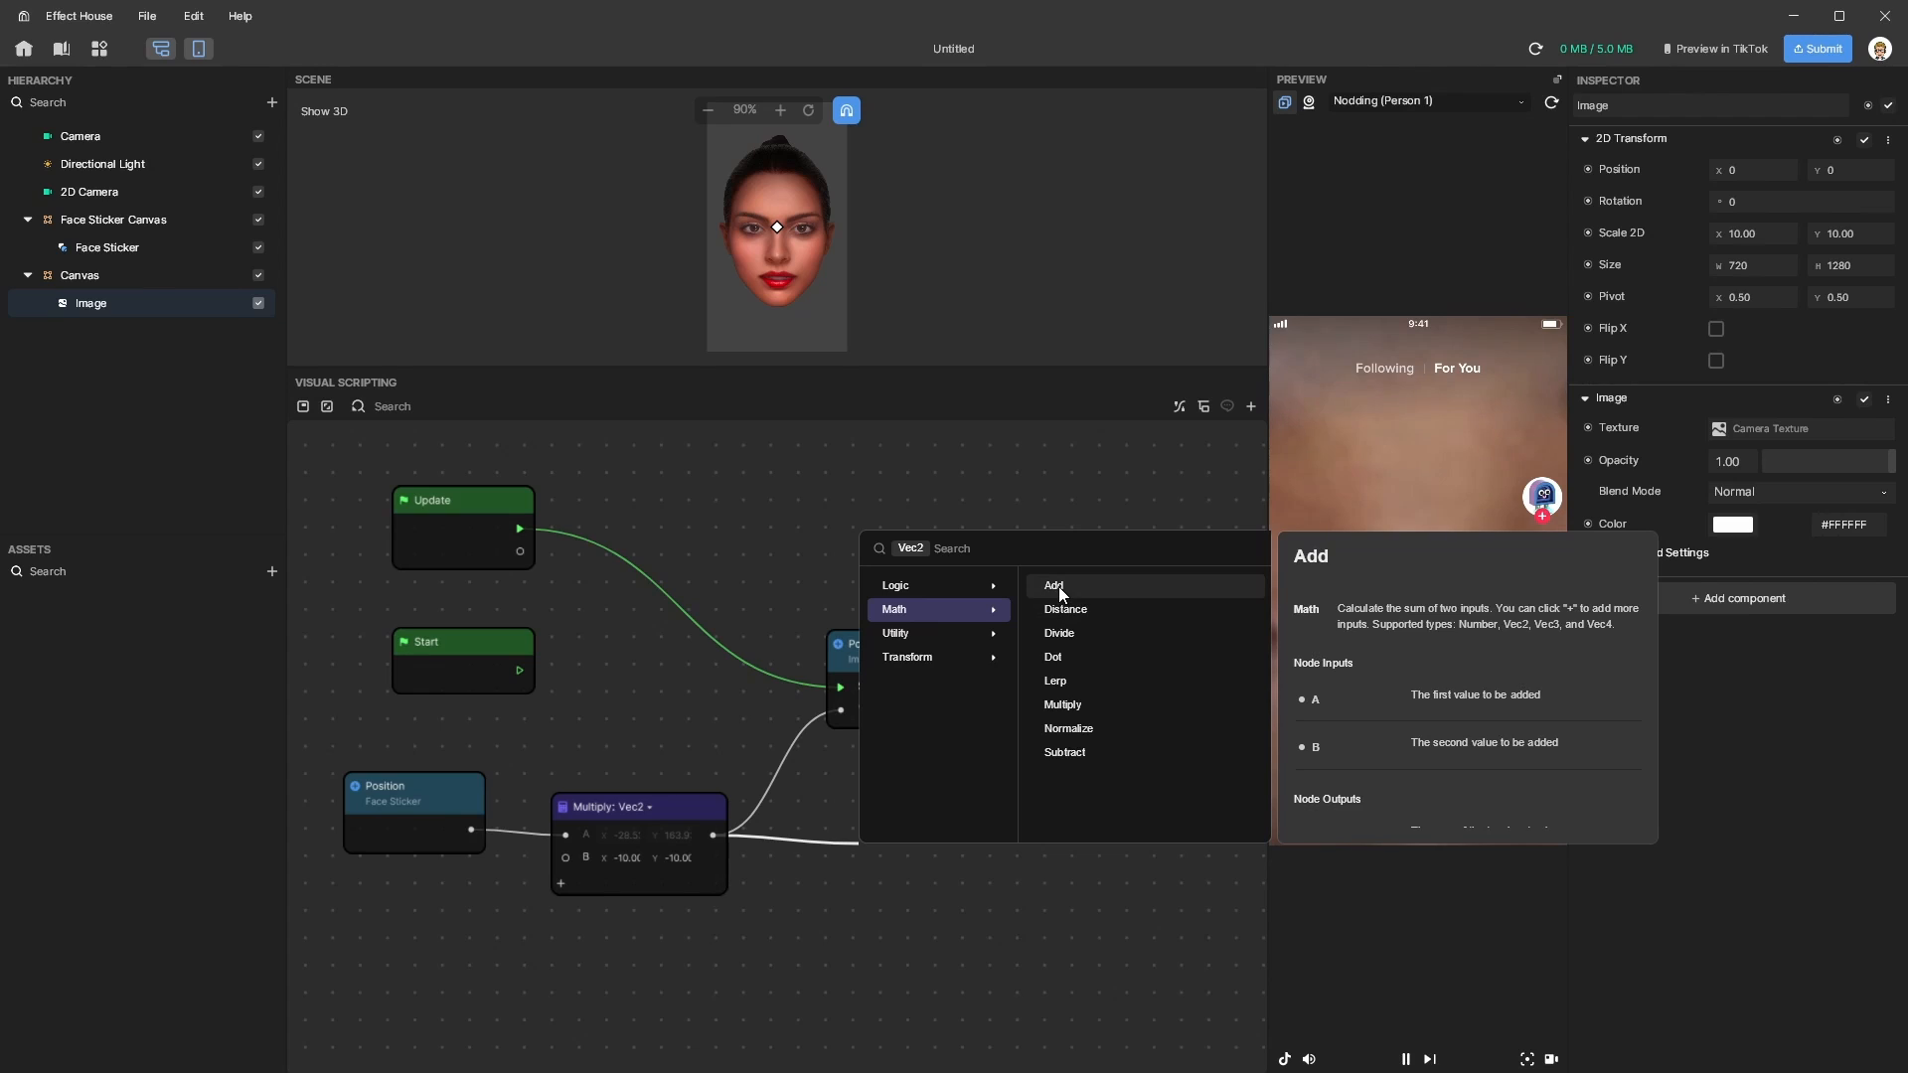
pyautogui.click(1058, 586)
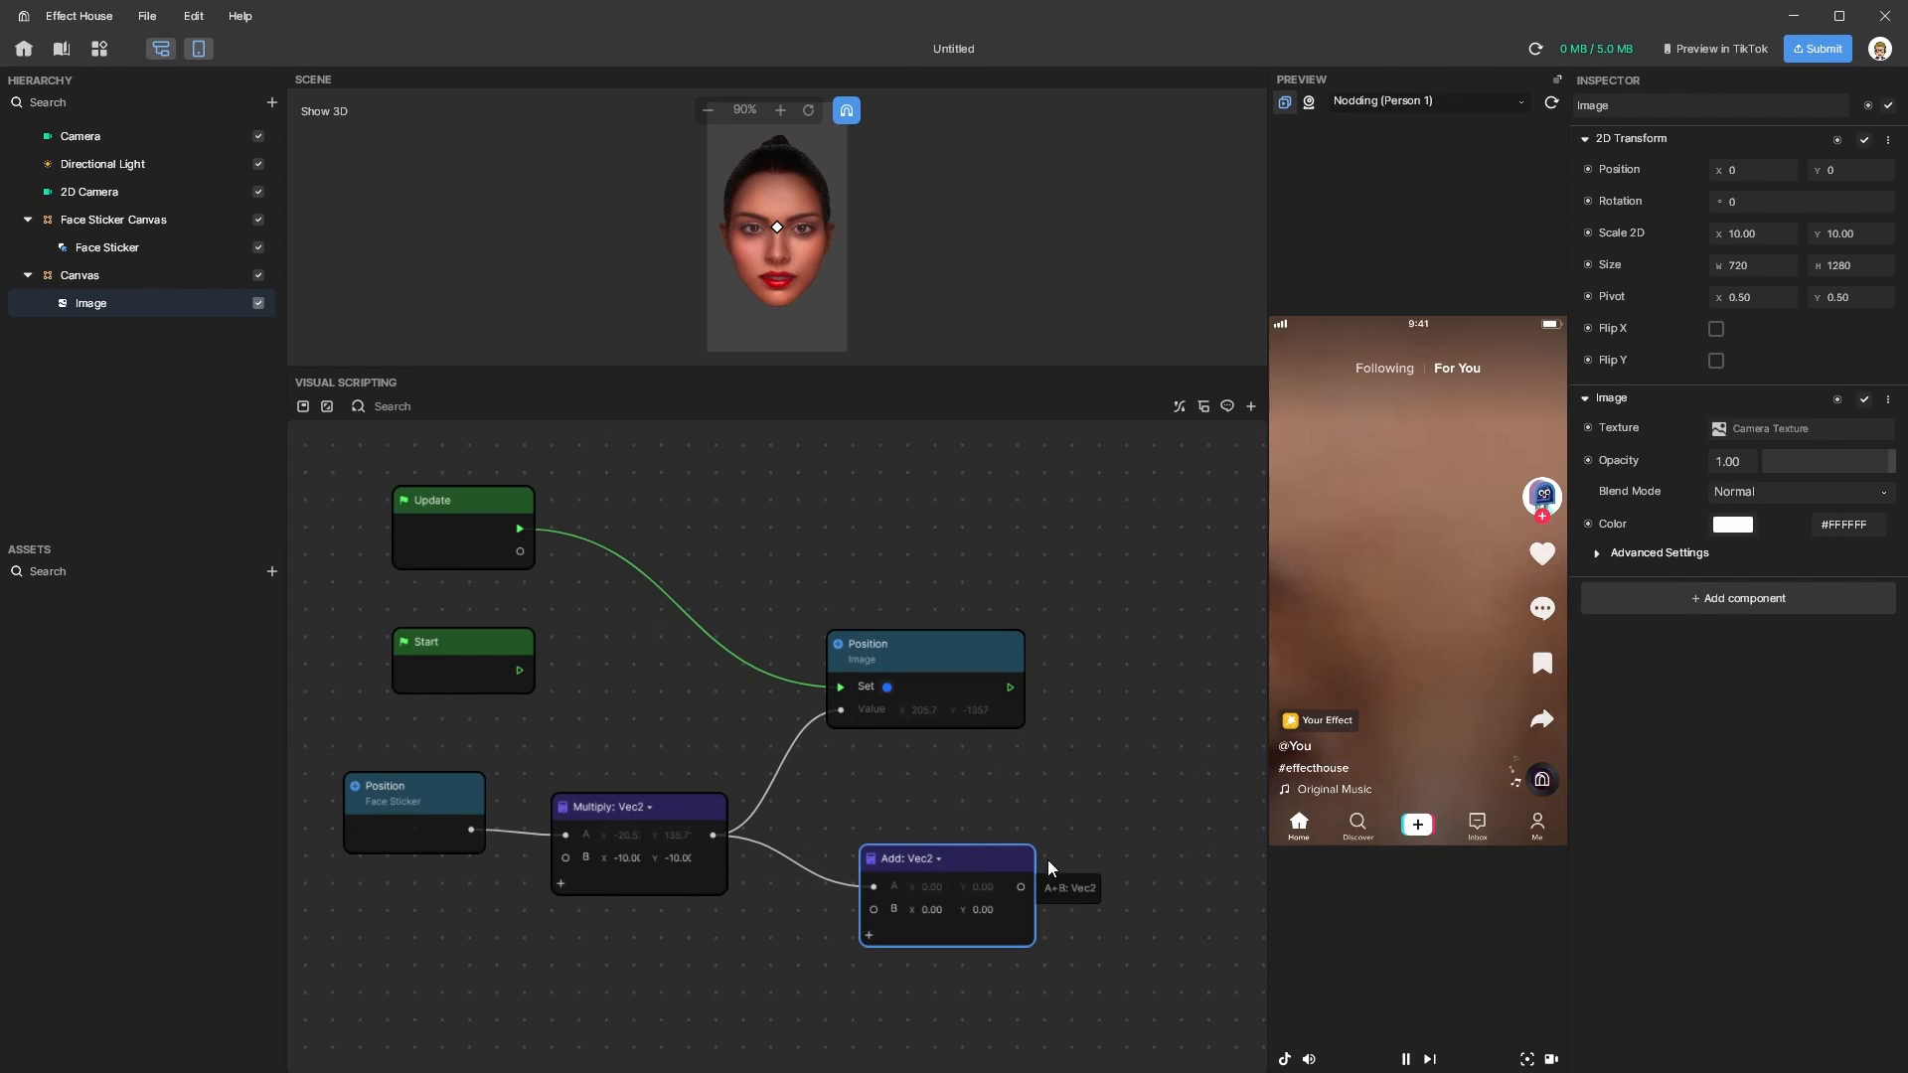
# Connect the Add result to the Image Position node's Value and move that Position node up, farther from the Multiply node.
pyautogui.moveTo(1020, 885); pyautogui.dragTo(1088, 838)
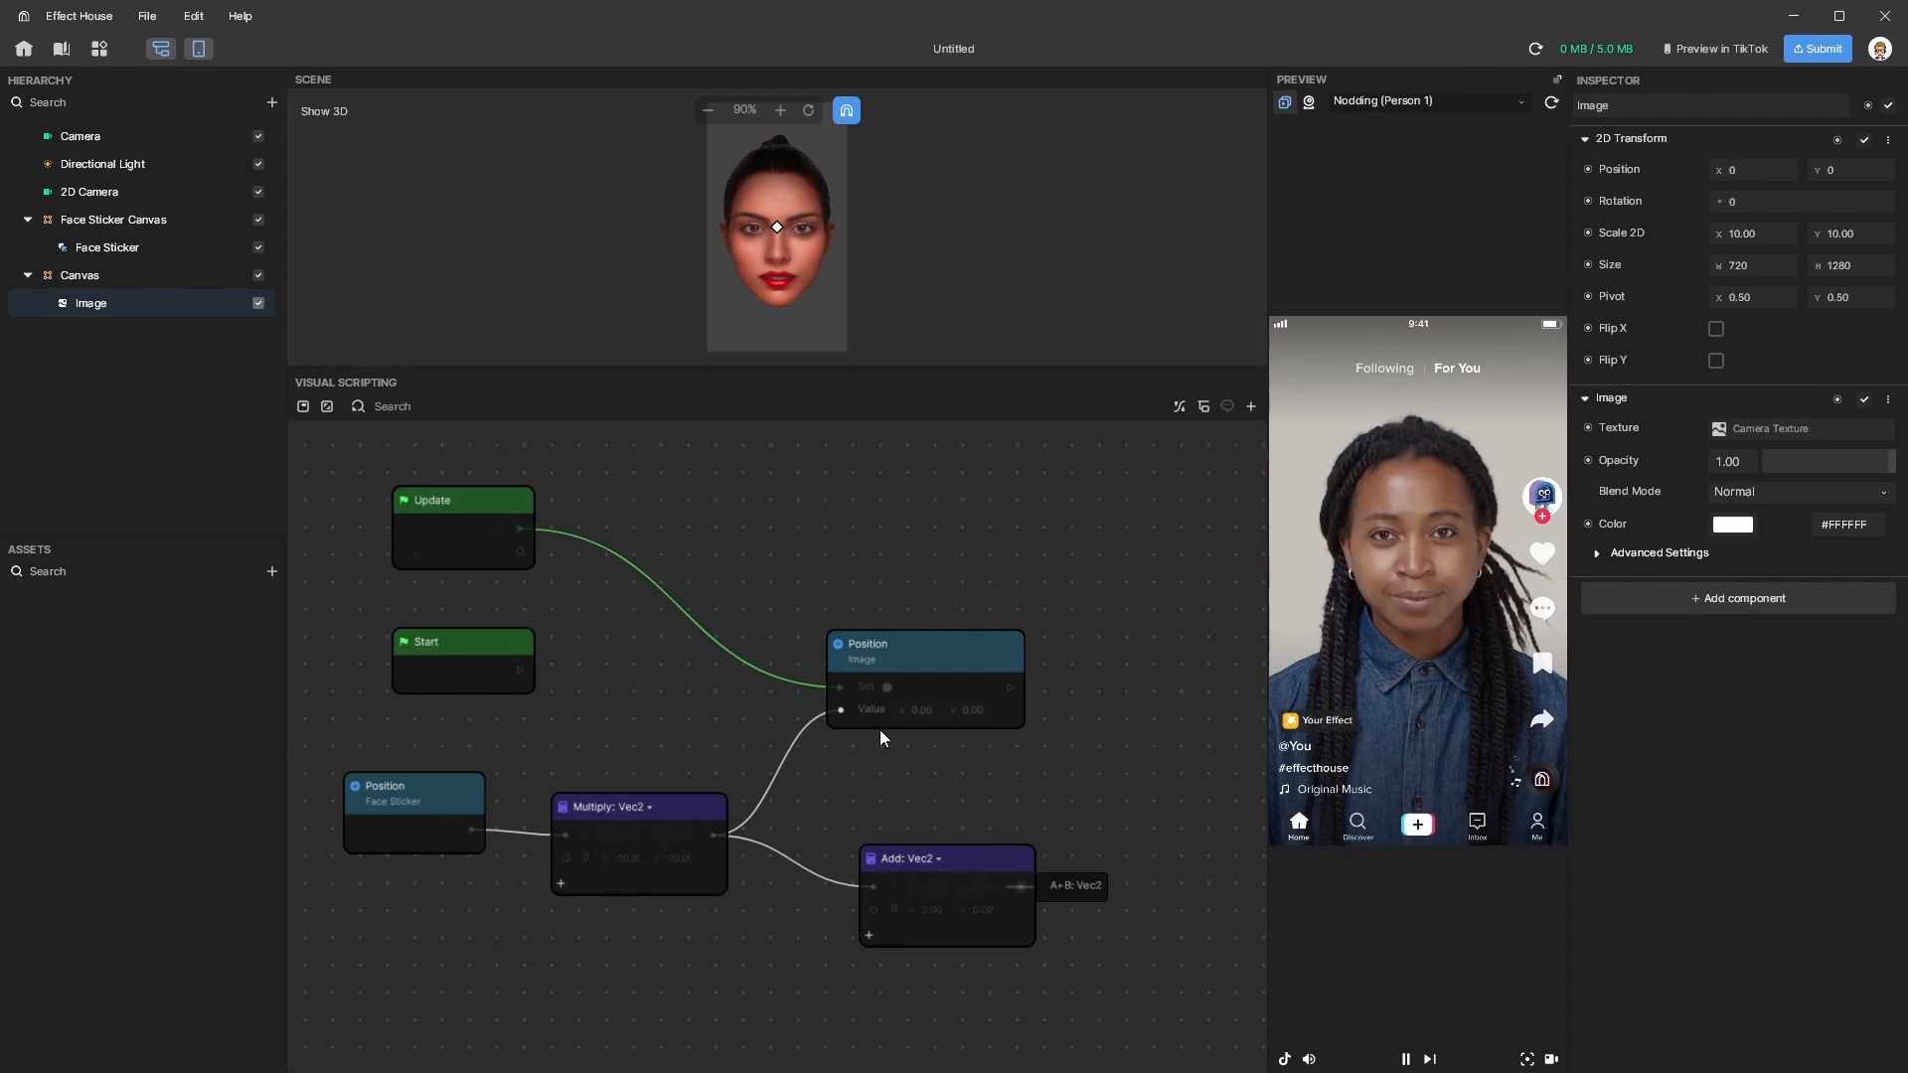
pyautogui.click(843, 715)
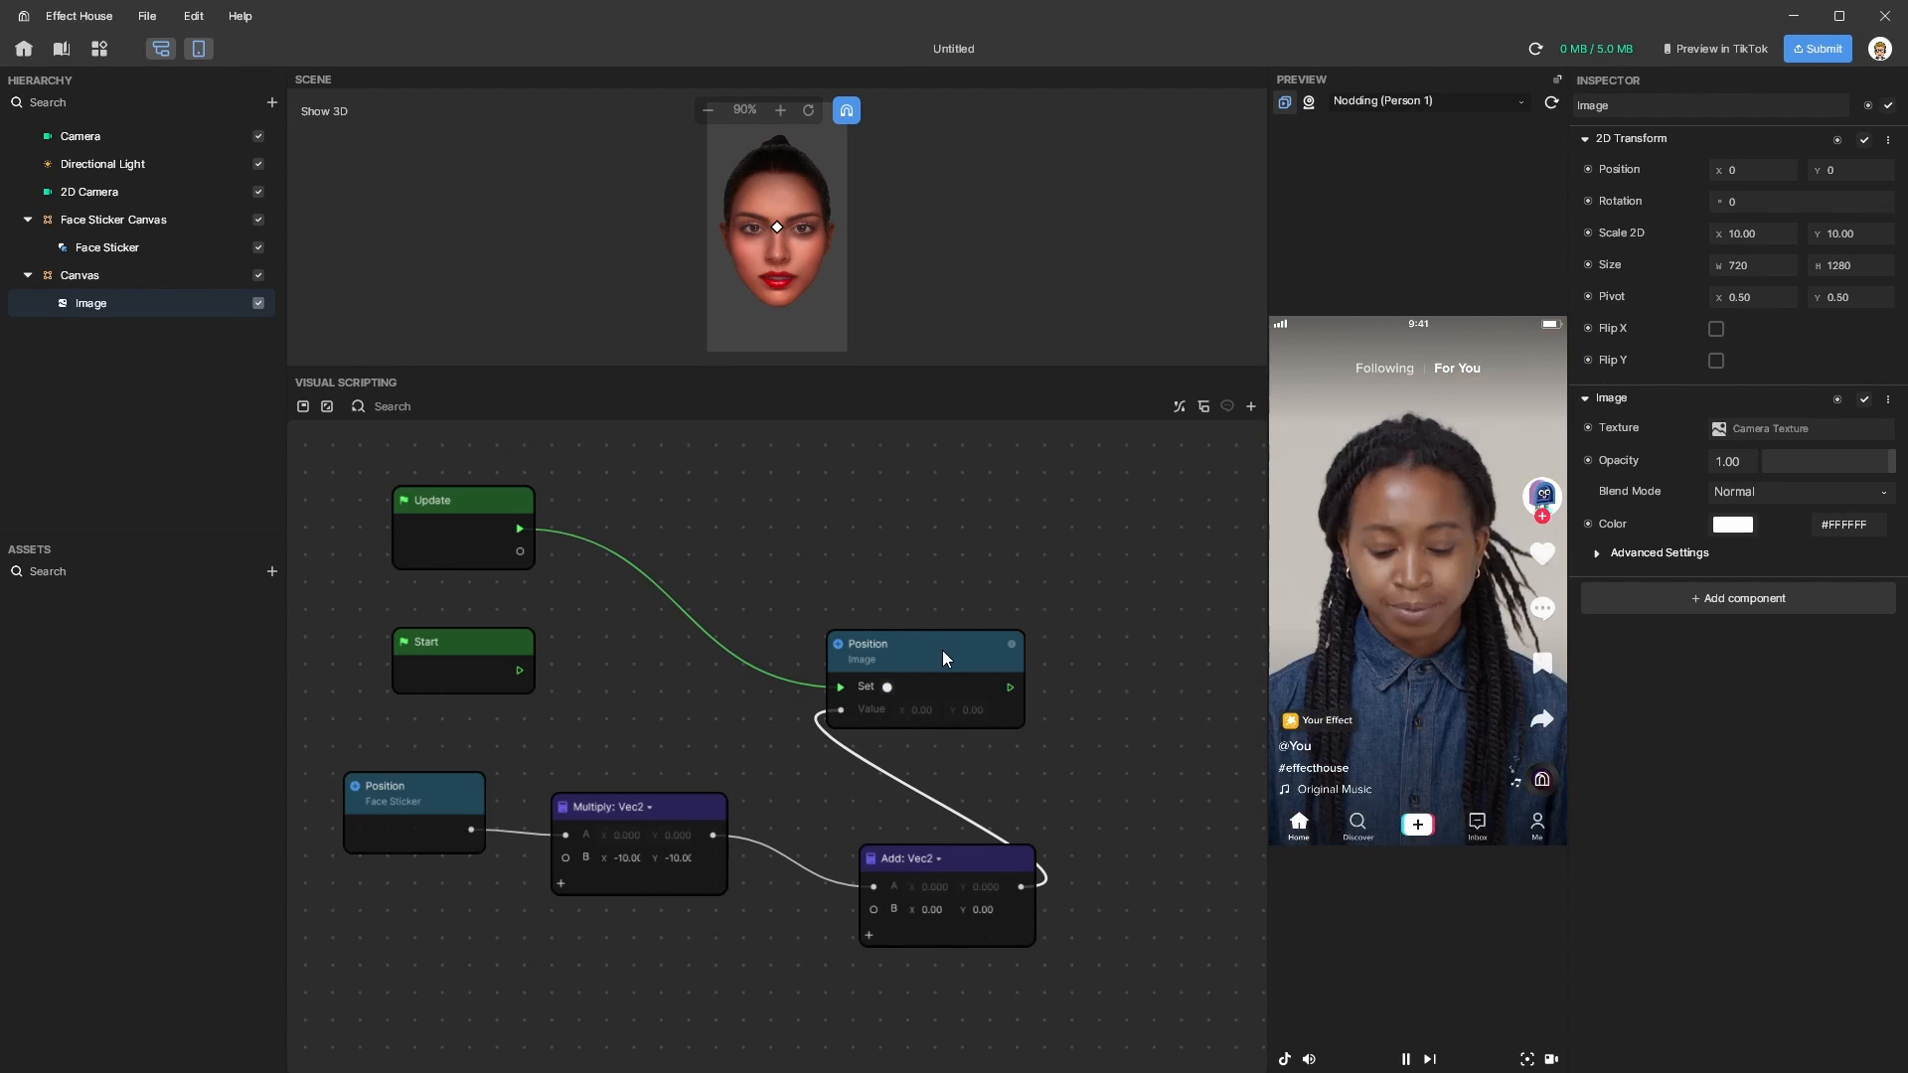
pyautogui.moveTo(942, 651); pyautogui.dragTo(1051, 580)
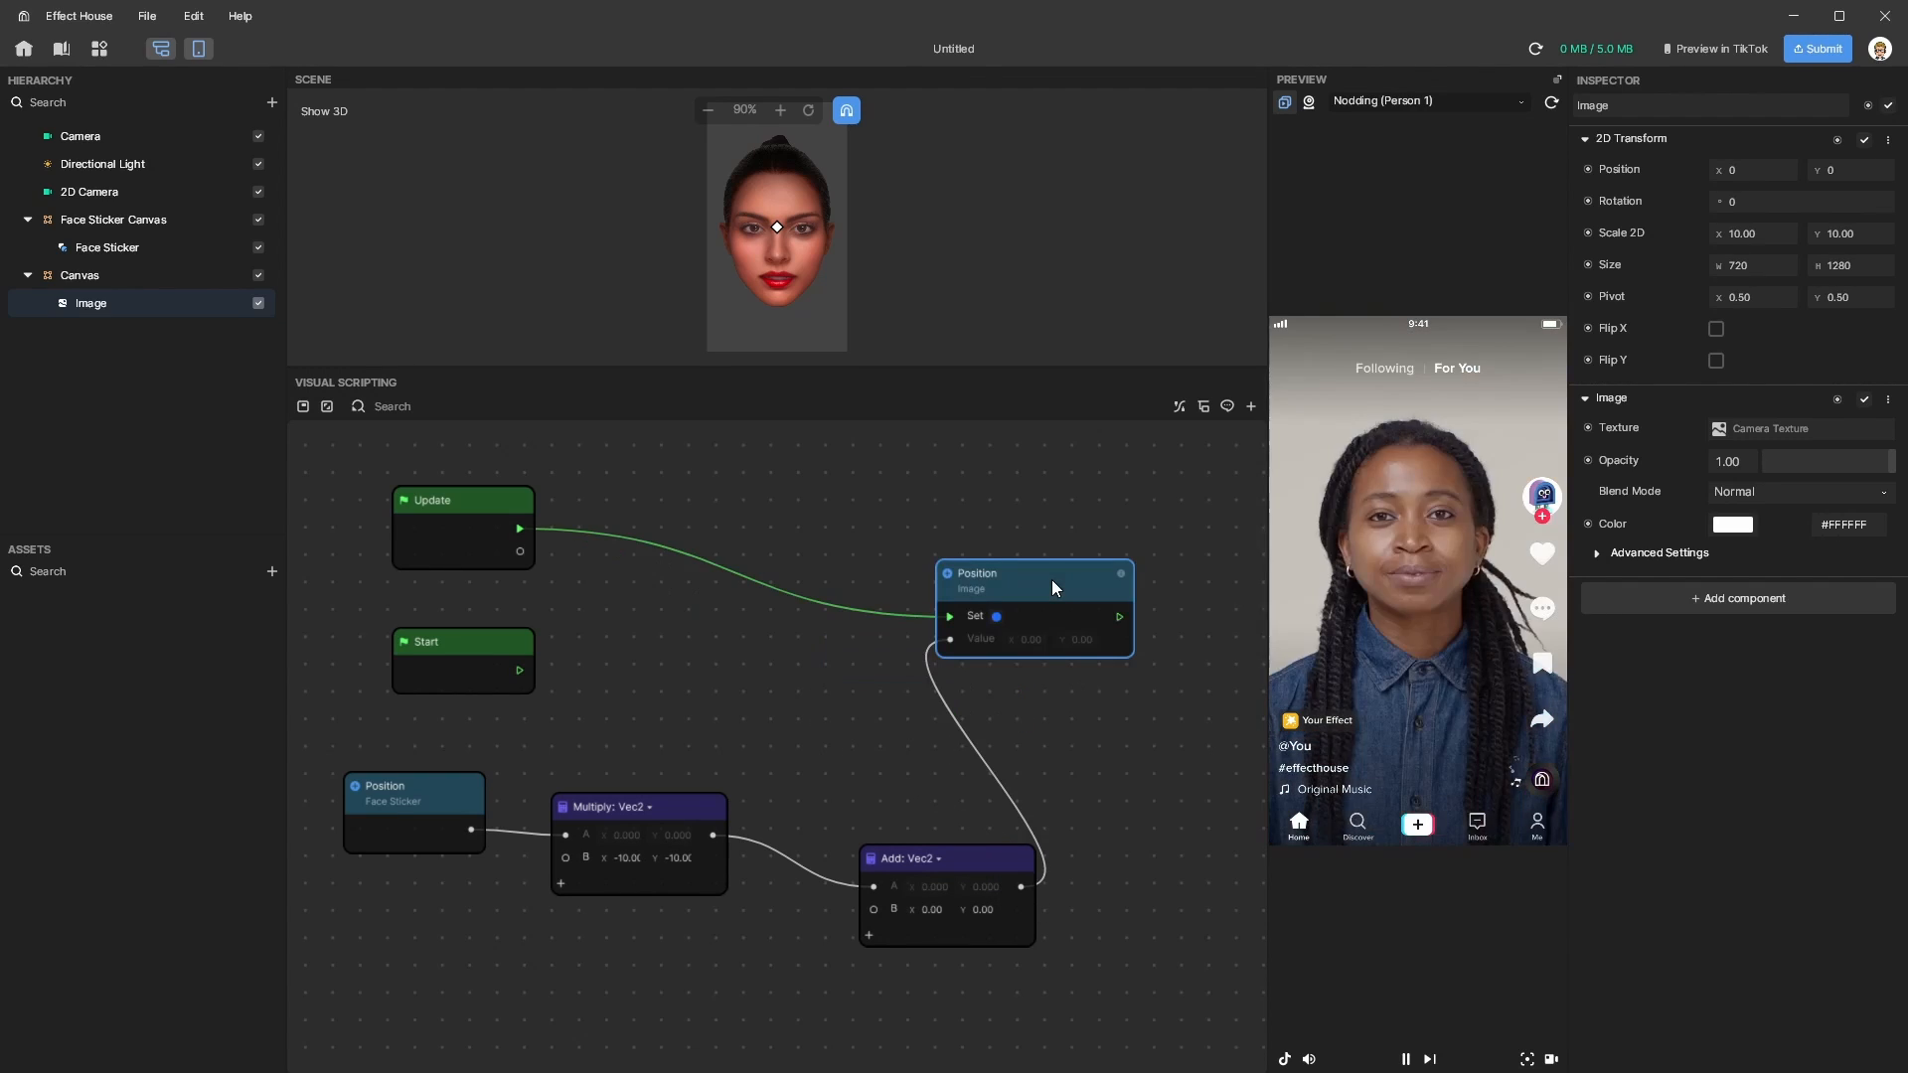
# Set the Add node's B Y value to -800 and move the node closer to the Multiply node.
pyautogui.click(980, 910)
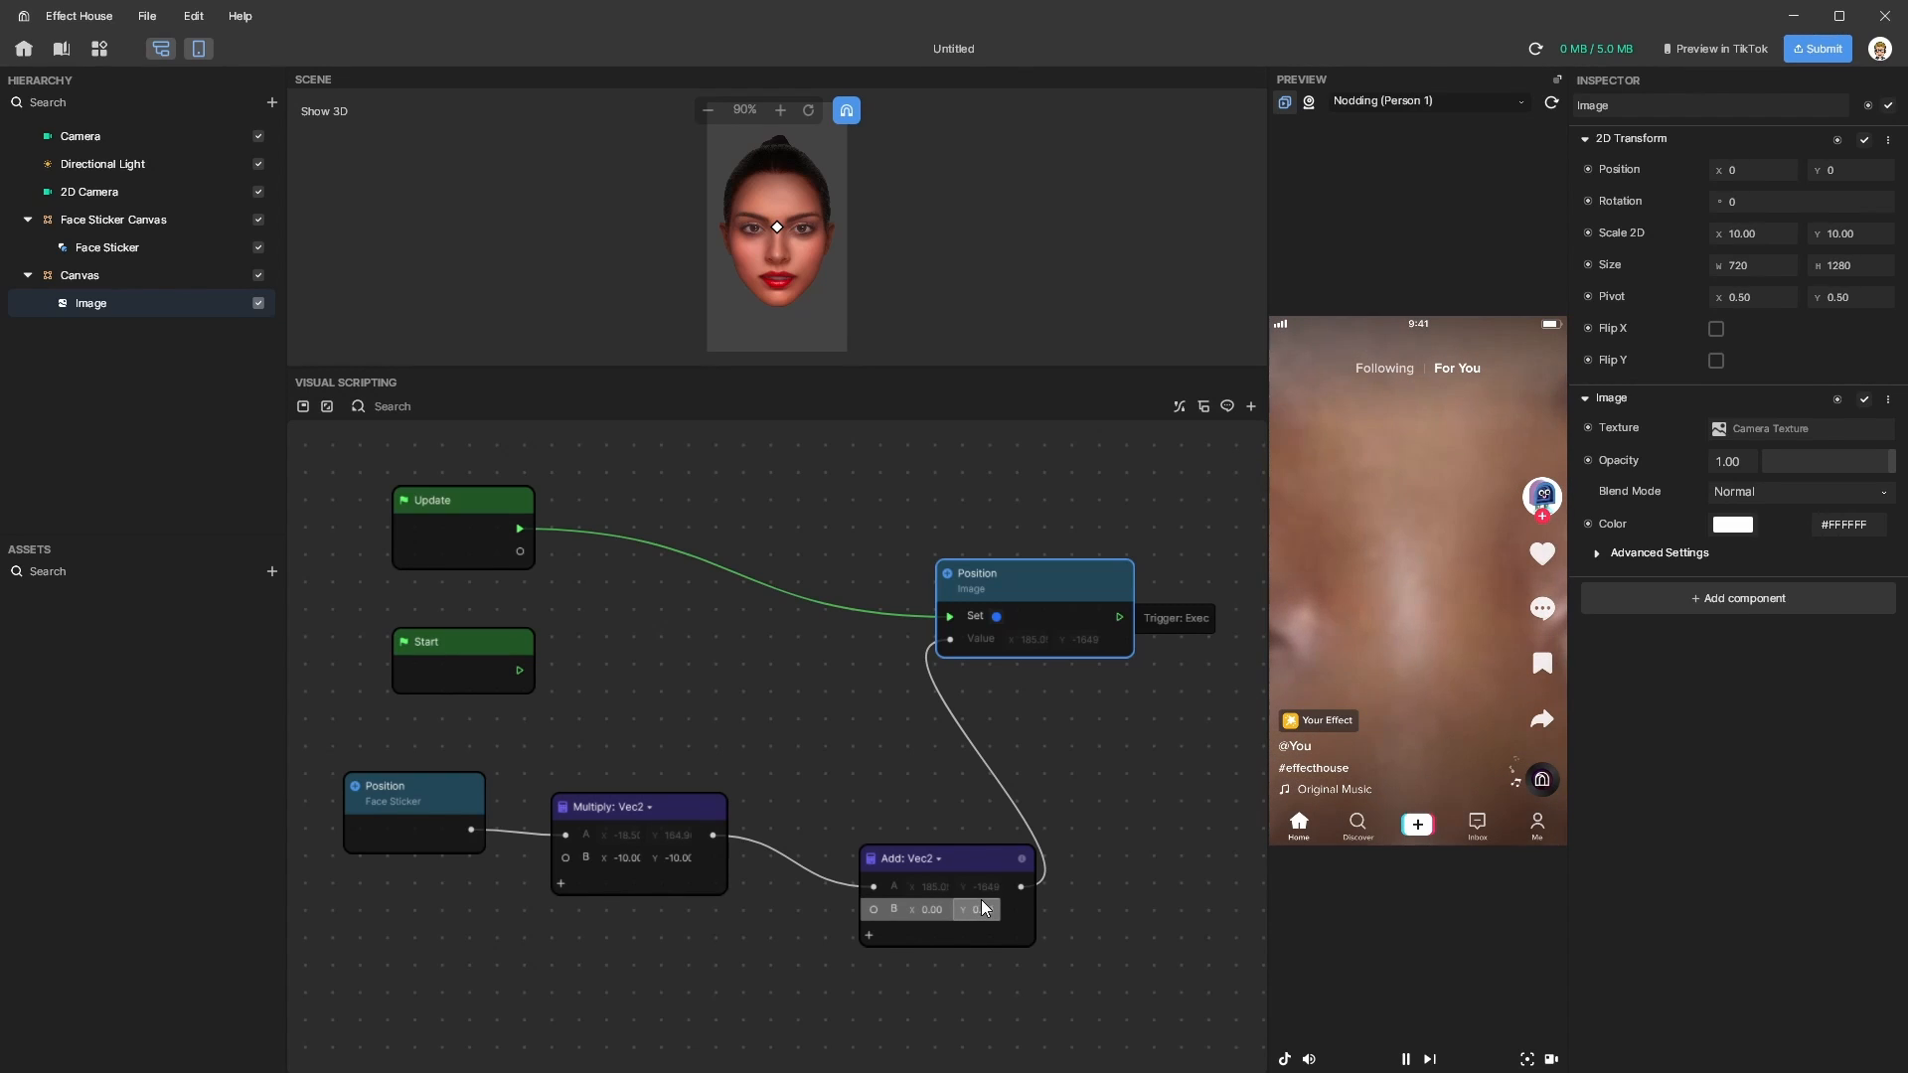
pyautogui.write('-80')
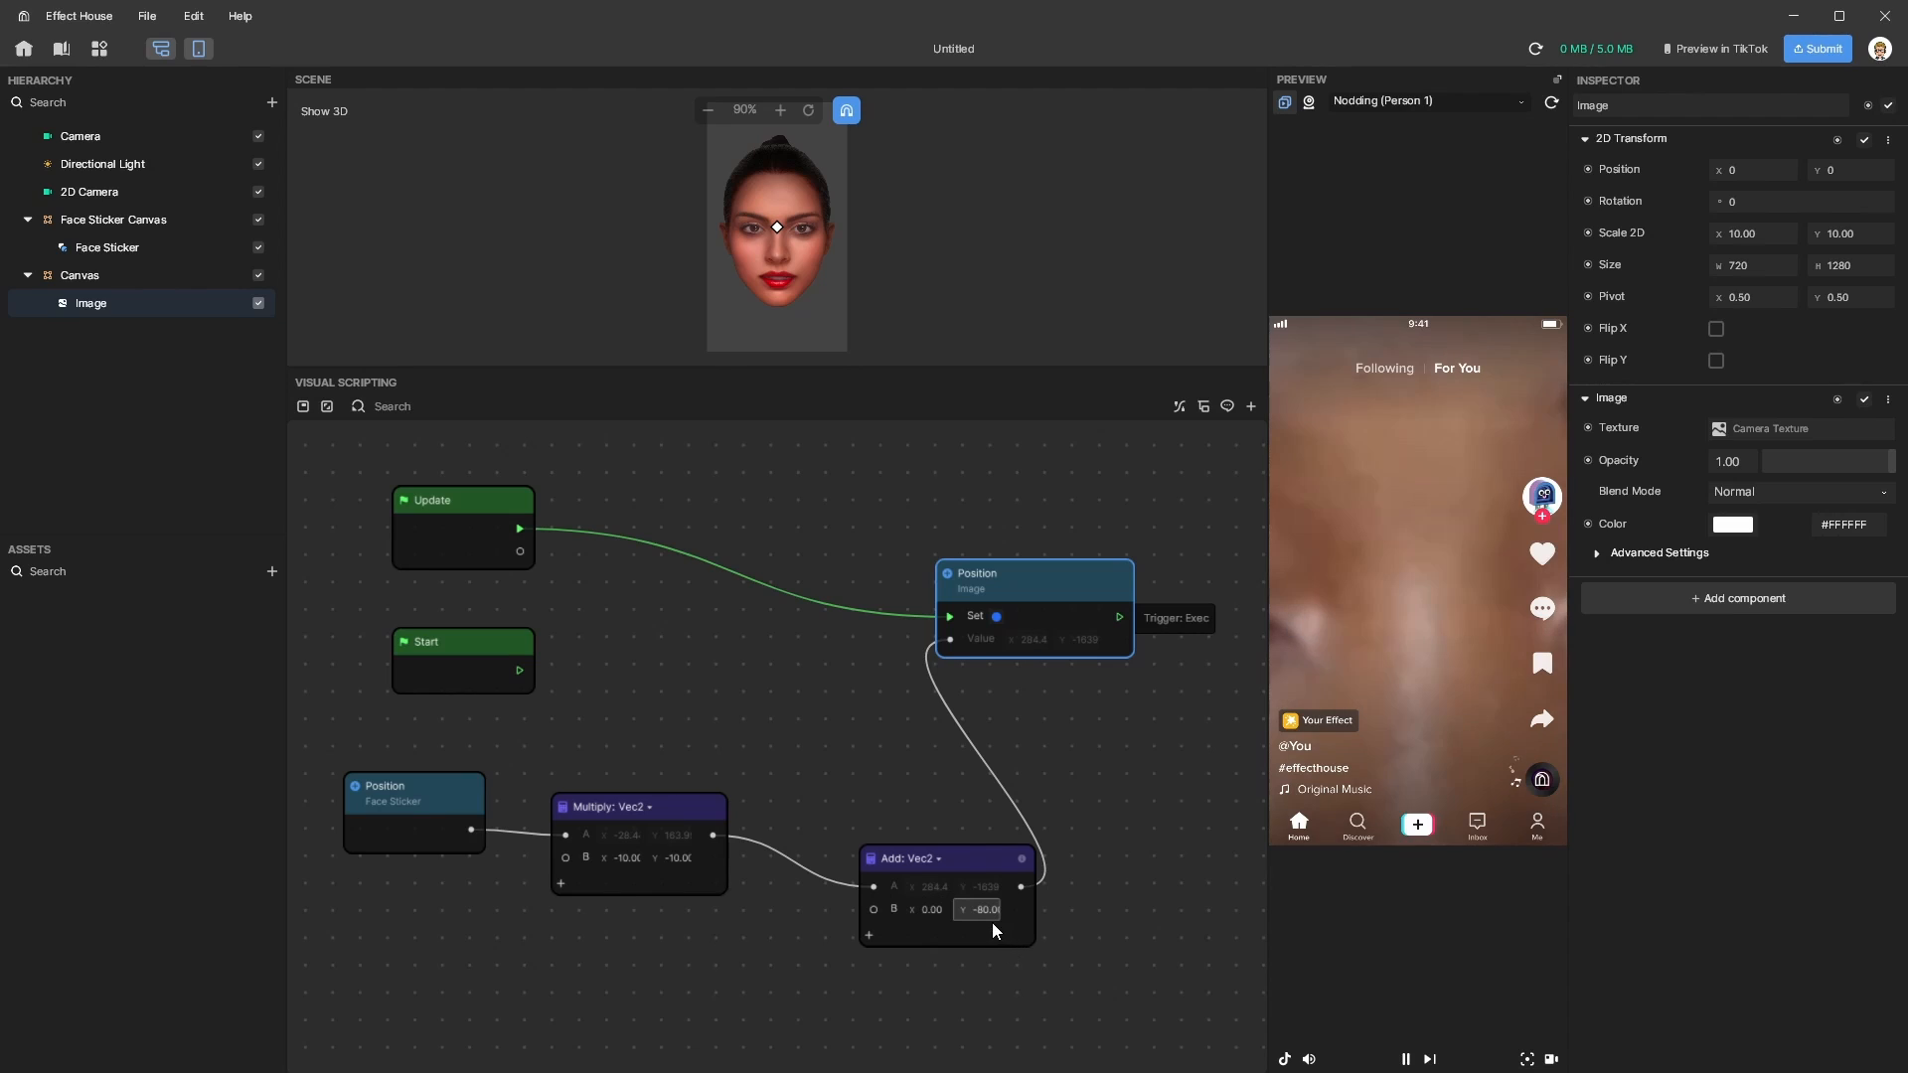
pyautogui.write('0')
pyautogui.press('Return')
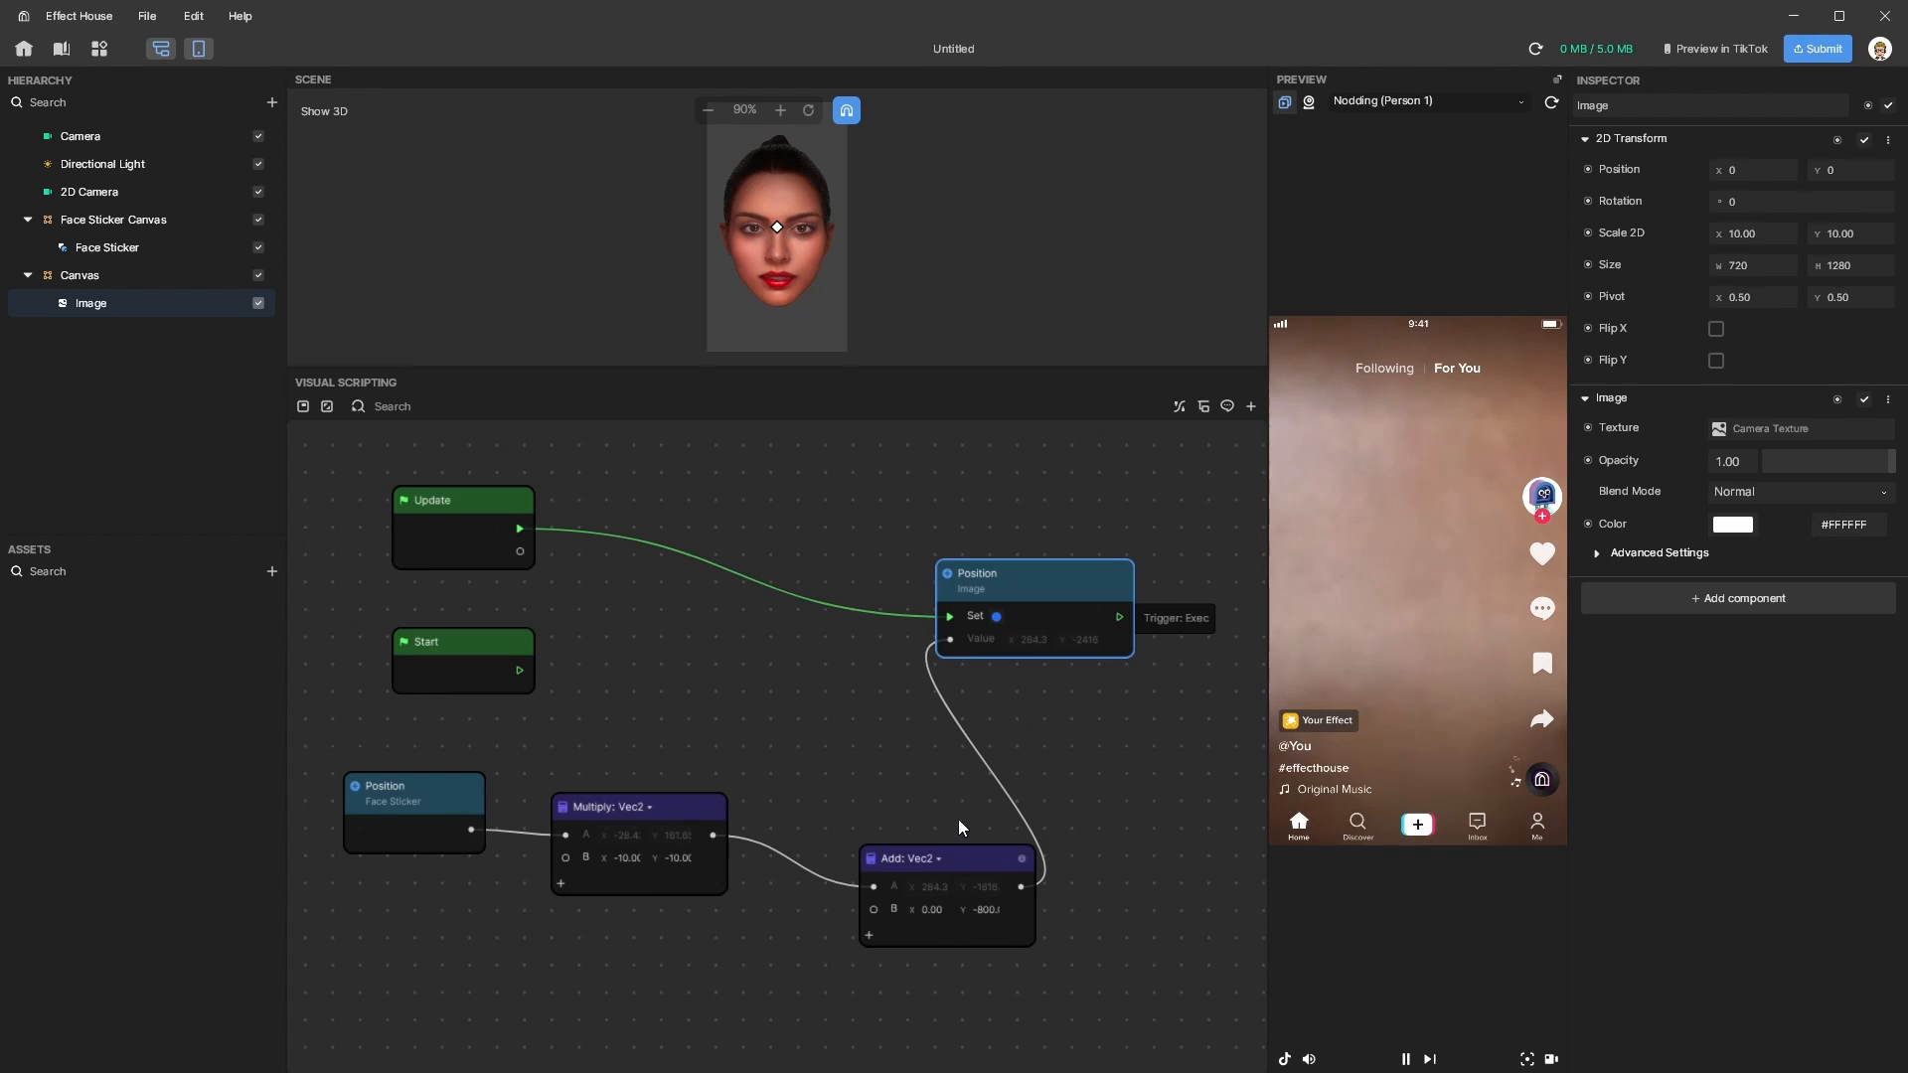
pyautogui.moveTo(998, 859); pyautogui.dragTo(933, 795)
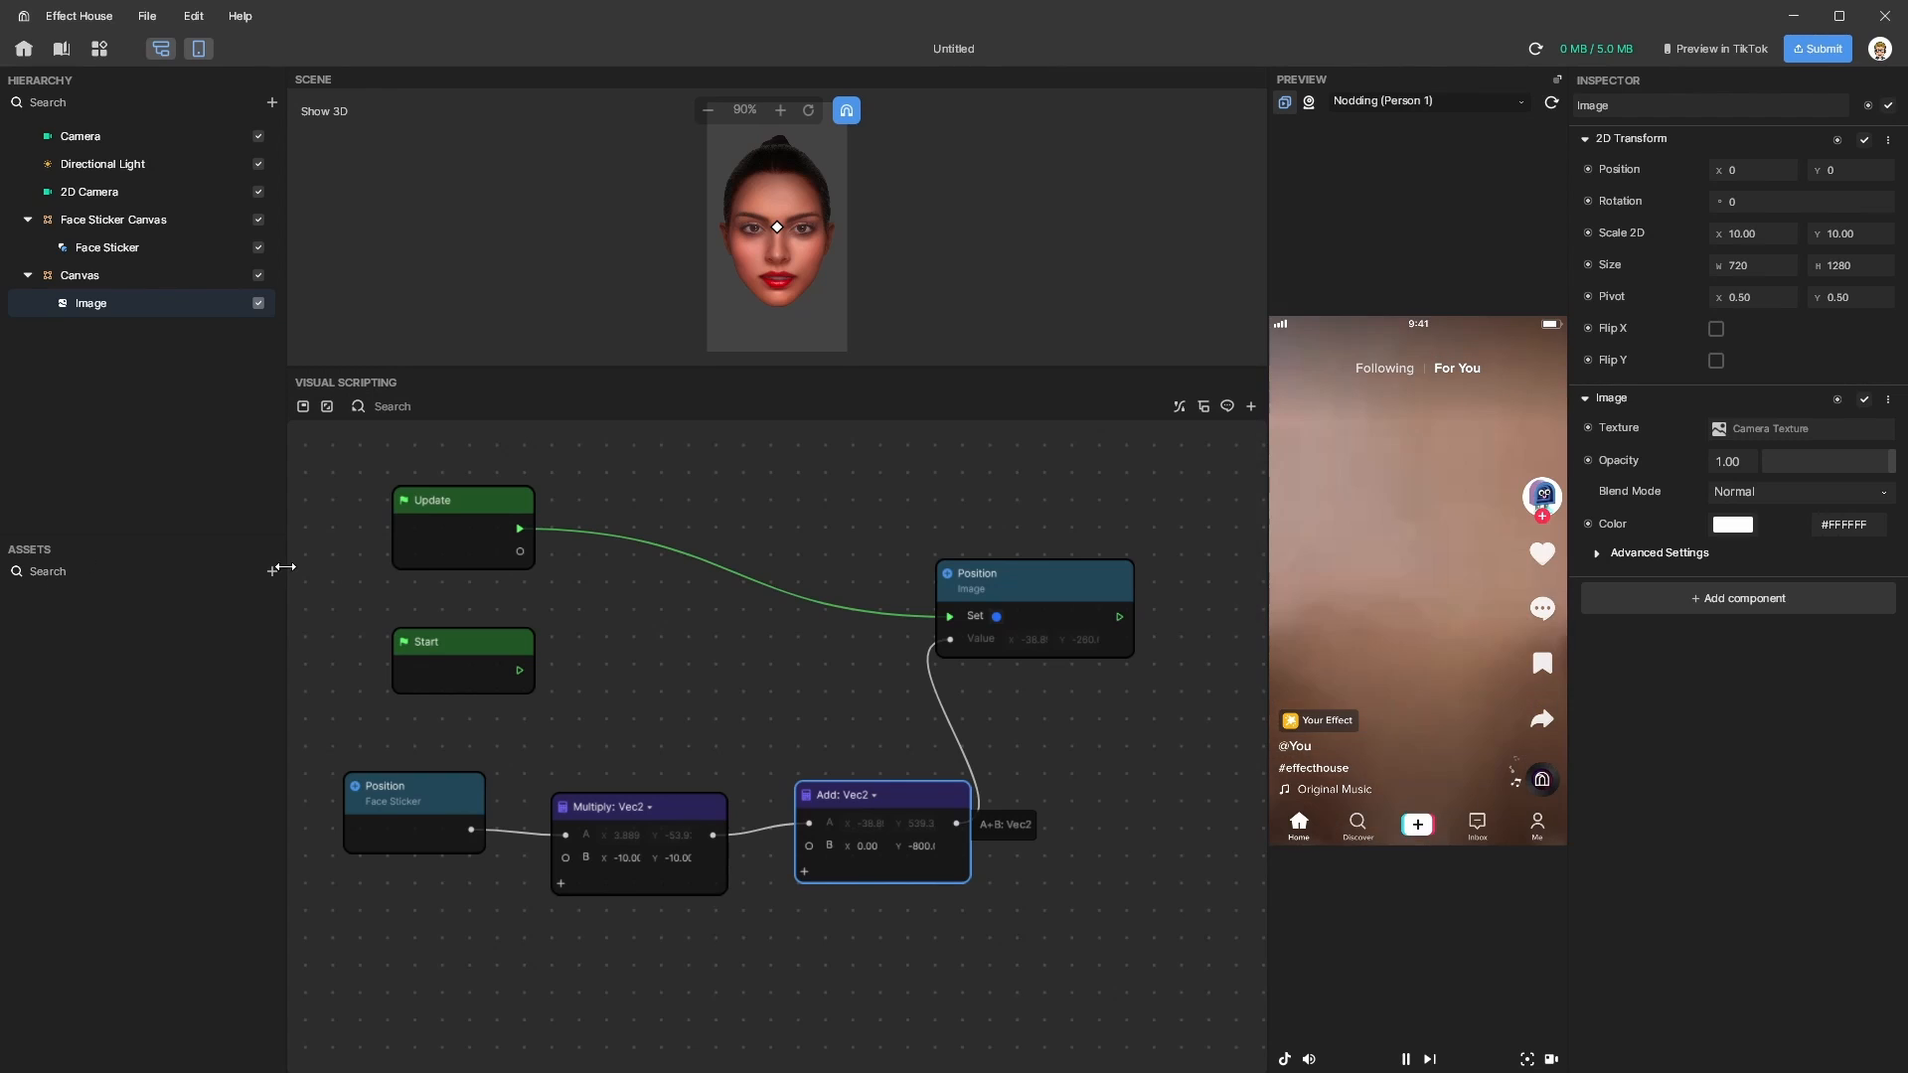
# Create a new Render Texture asset.
pyautogui.click(271, 577)
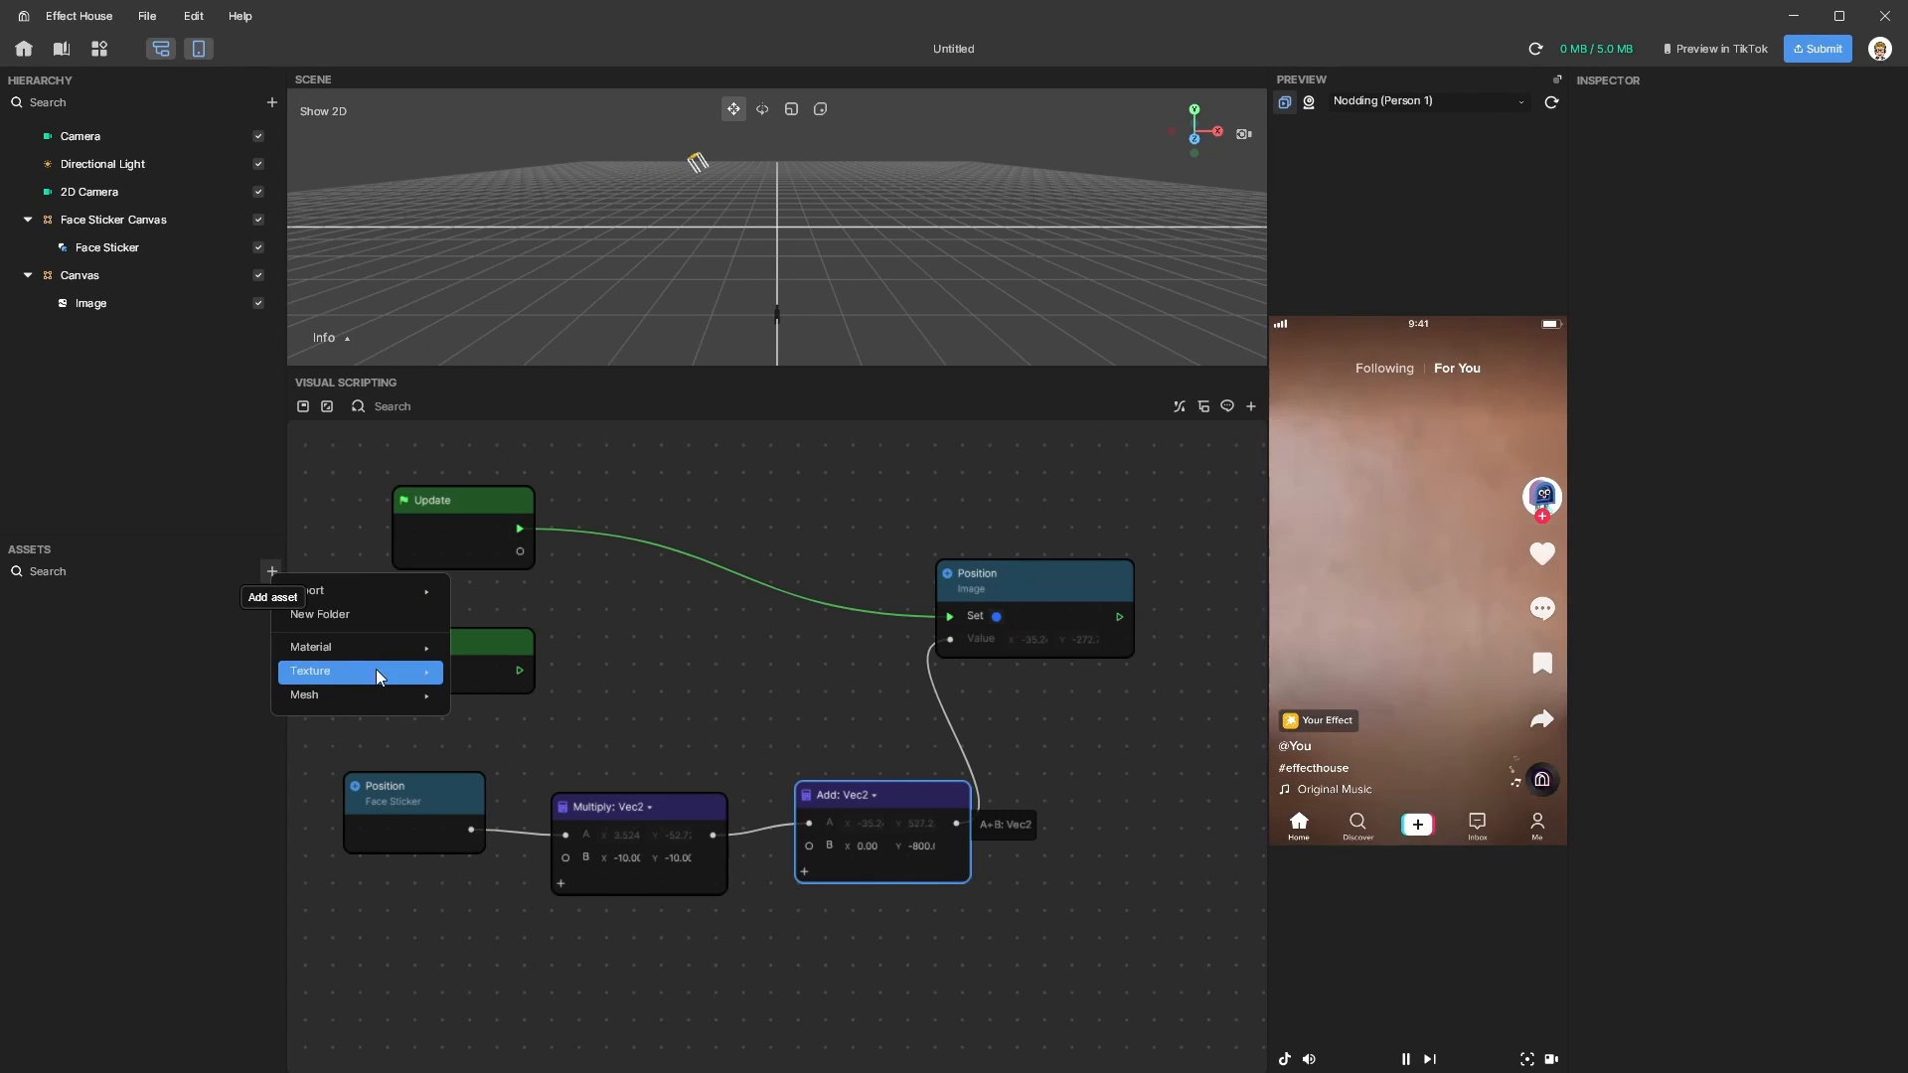
pyautogui.moveTo(412, 682)
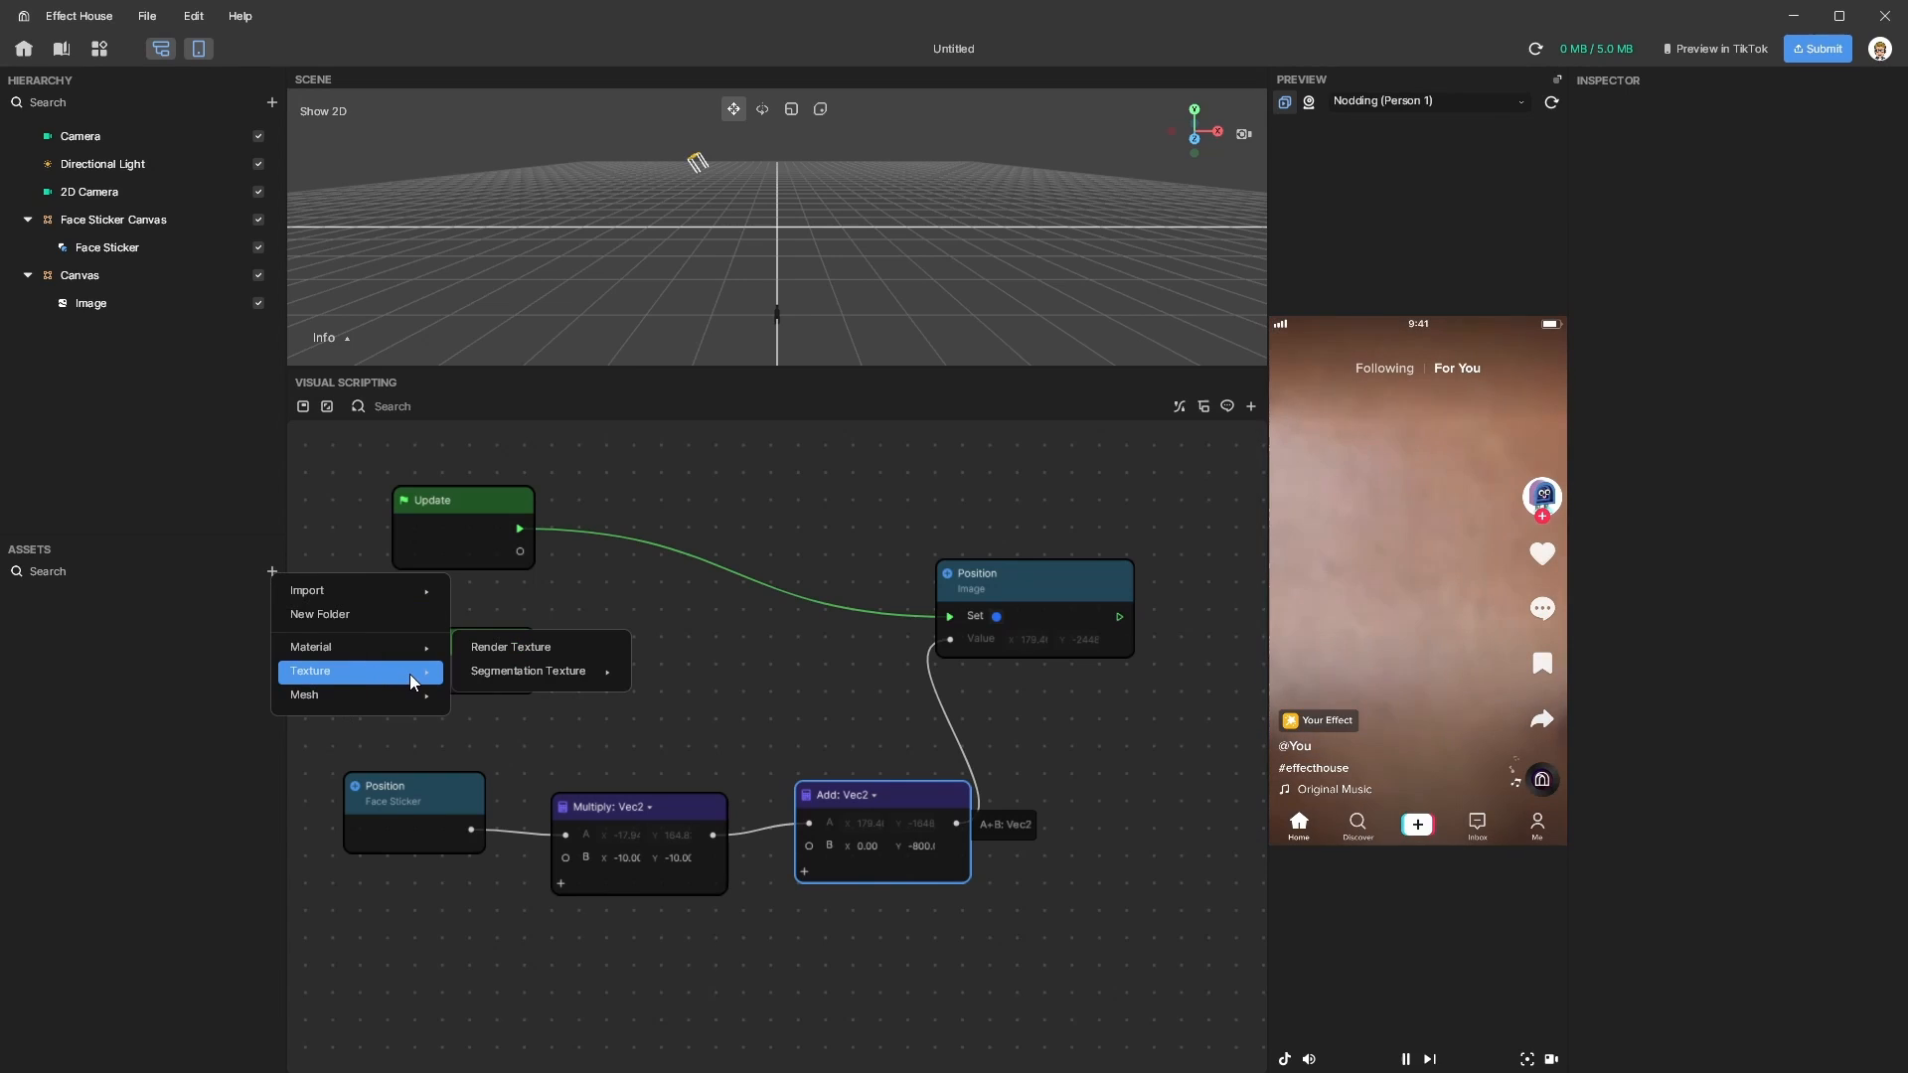
pyautogui.click(544, 657)
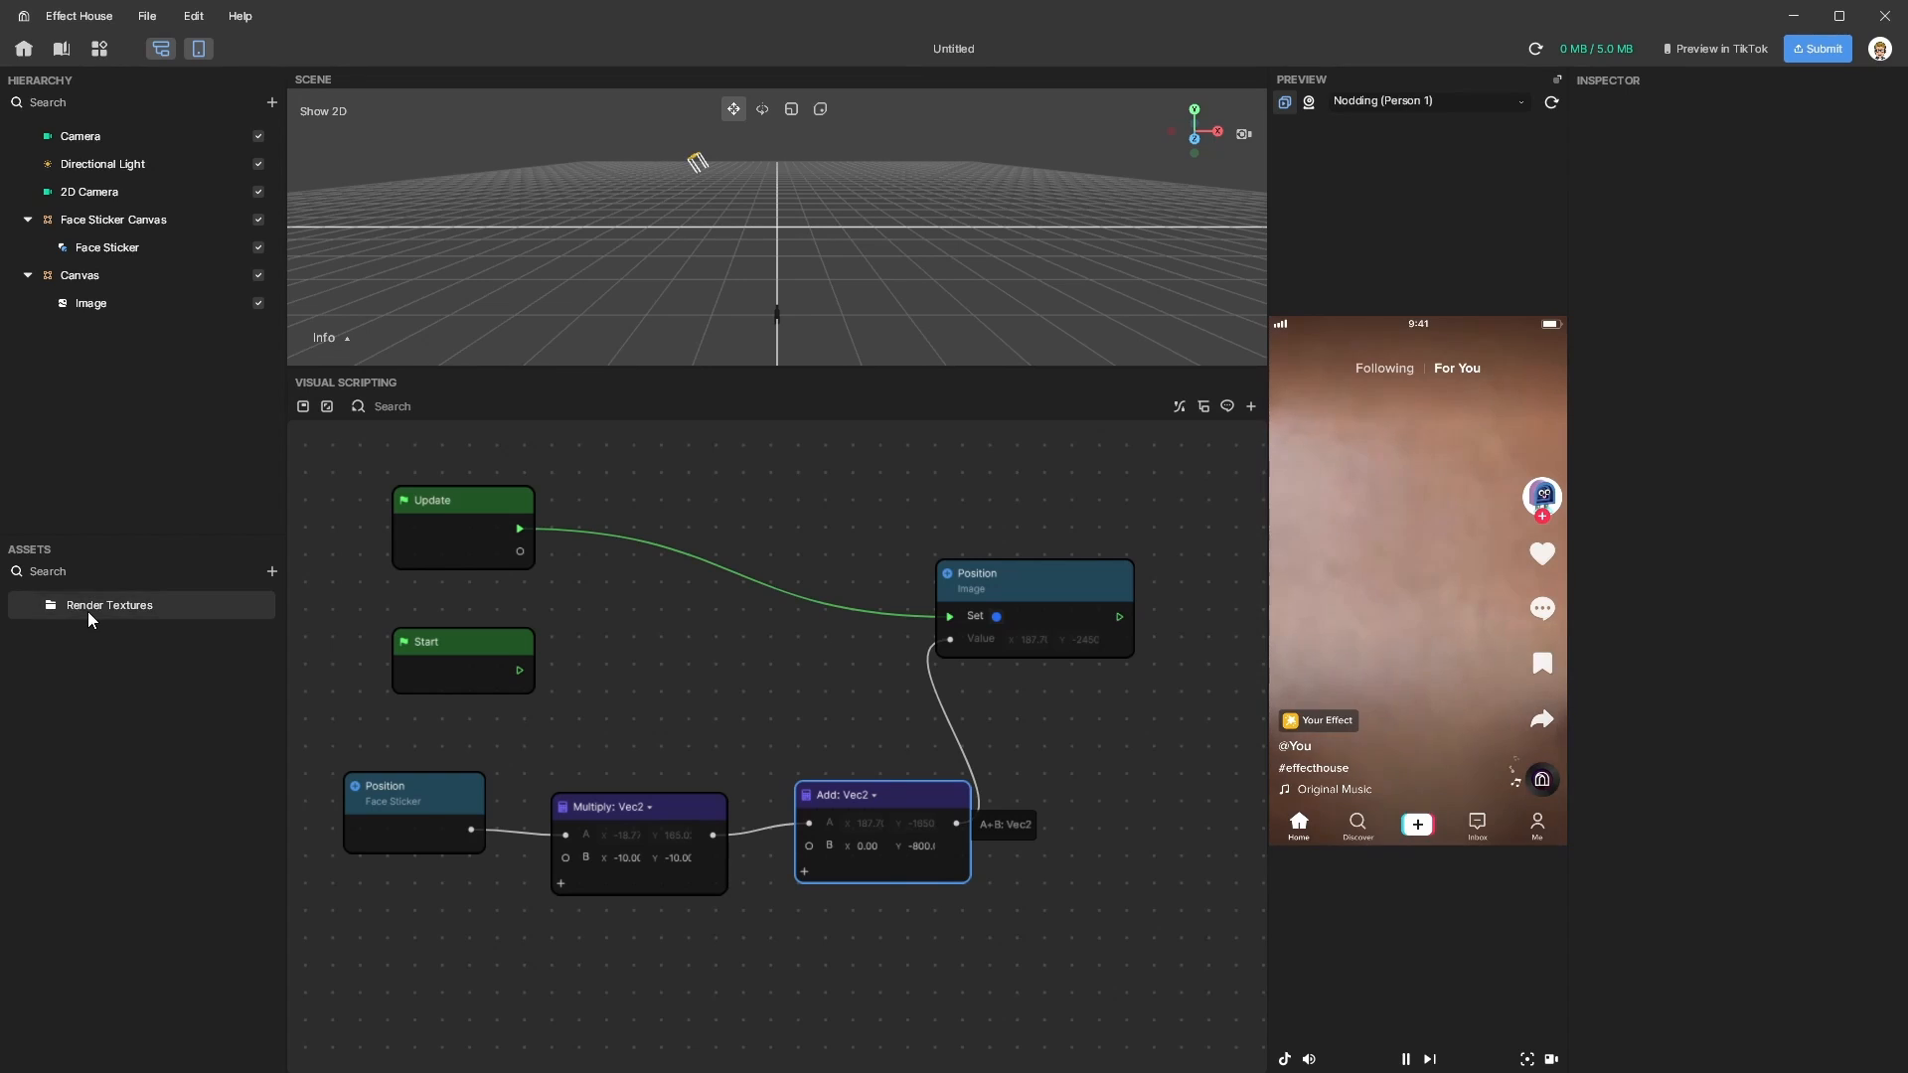
# Rename the new render texture as skin.
pyautogui.rightClick(72, 634)
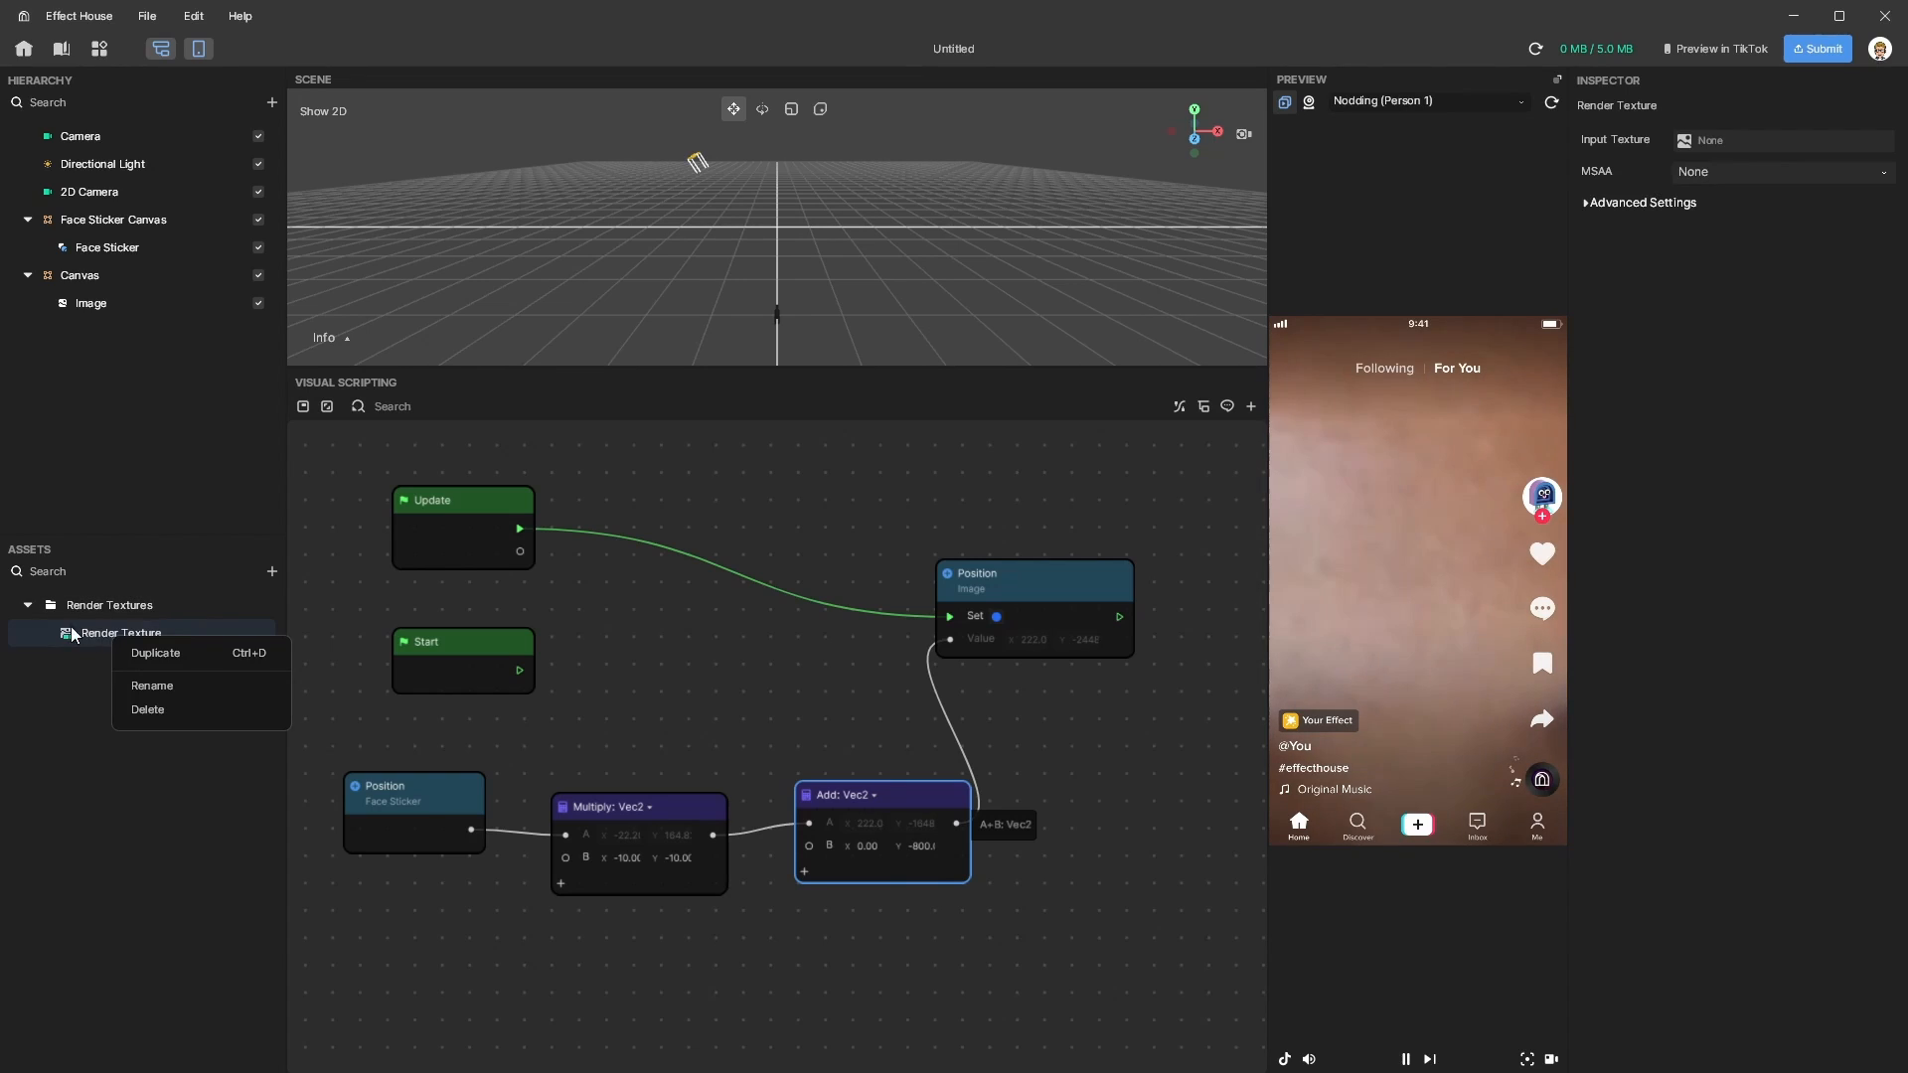
pyautogui.click(151, 687)
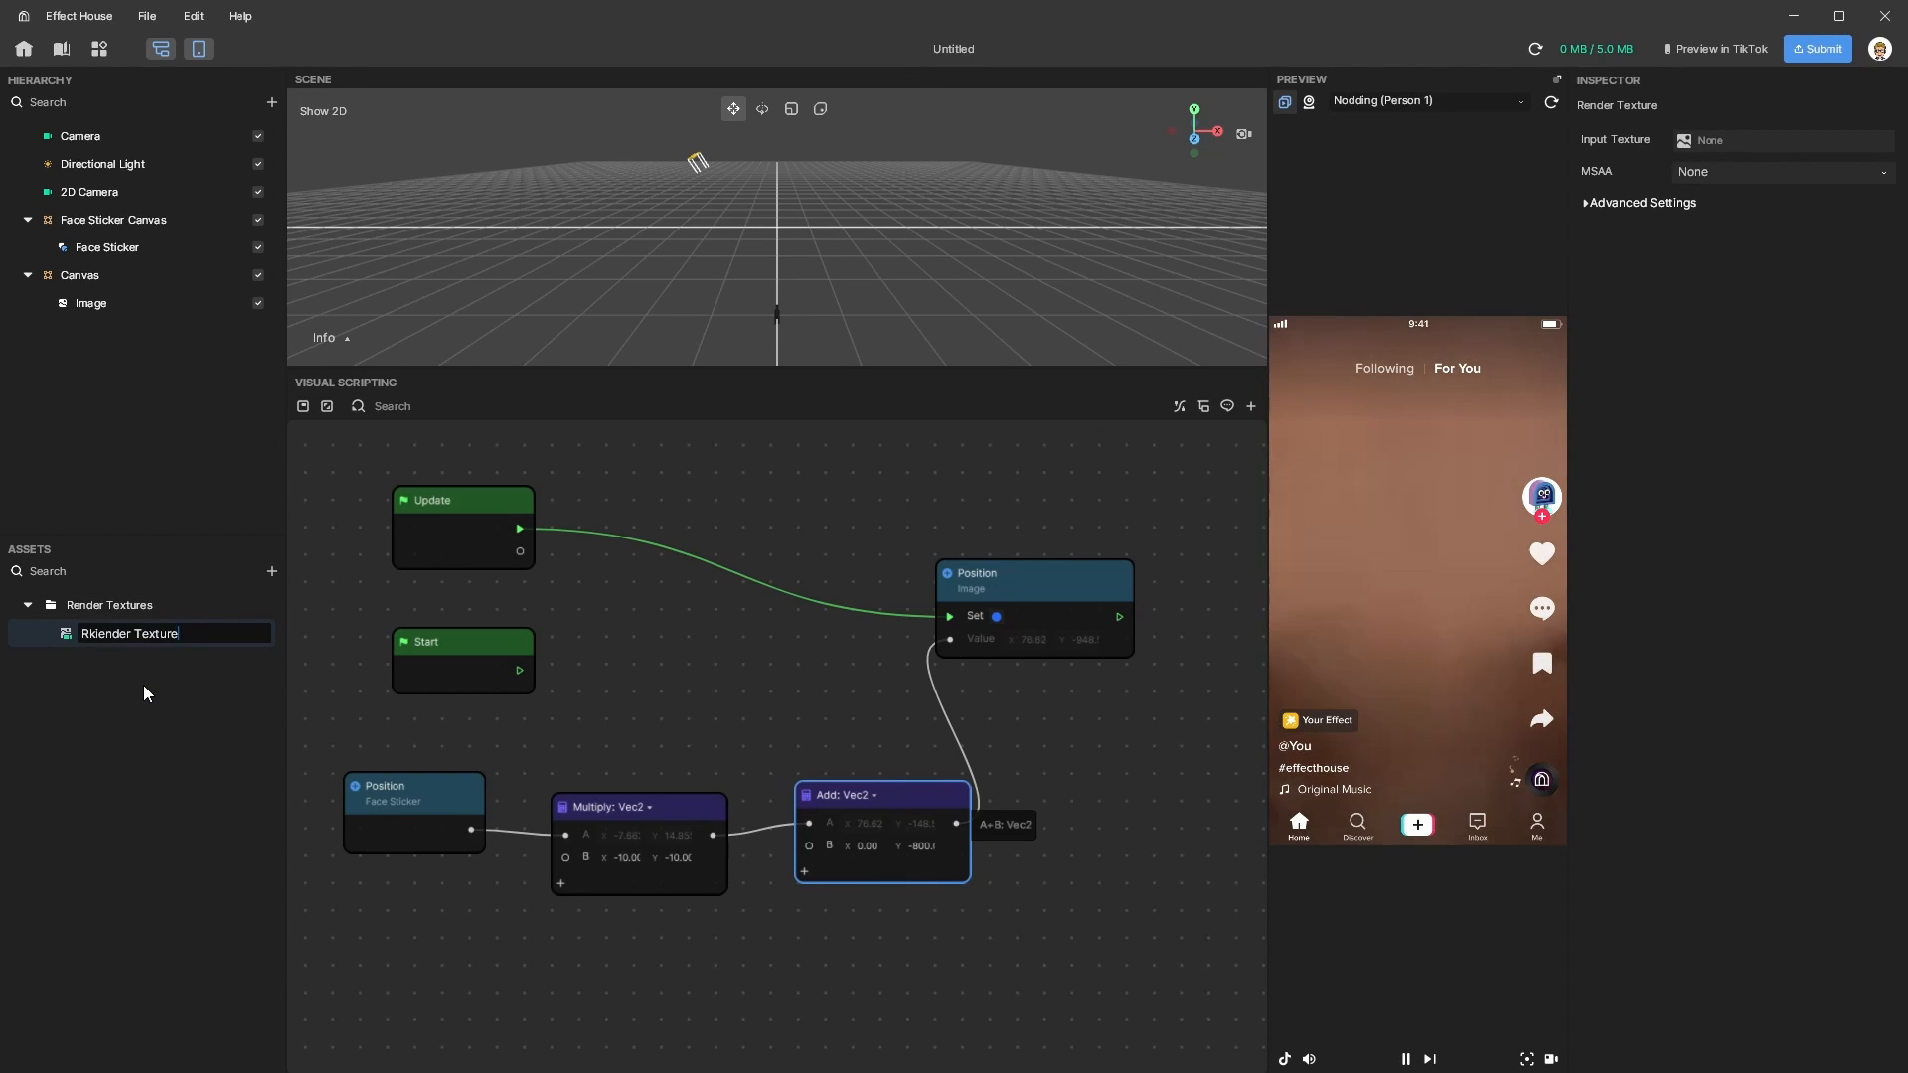
pyautogui.press('BackSpace')
pyautogui.press('BackSpace')
pyautogui.write('en')
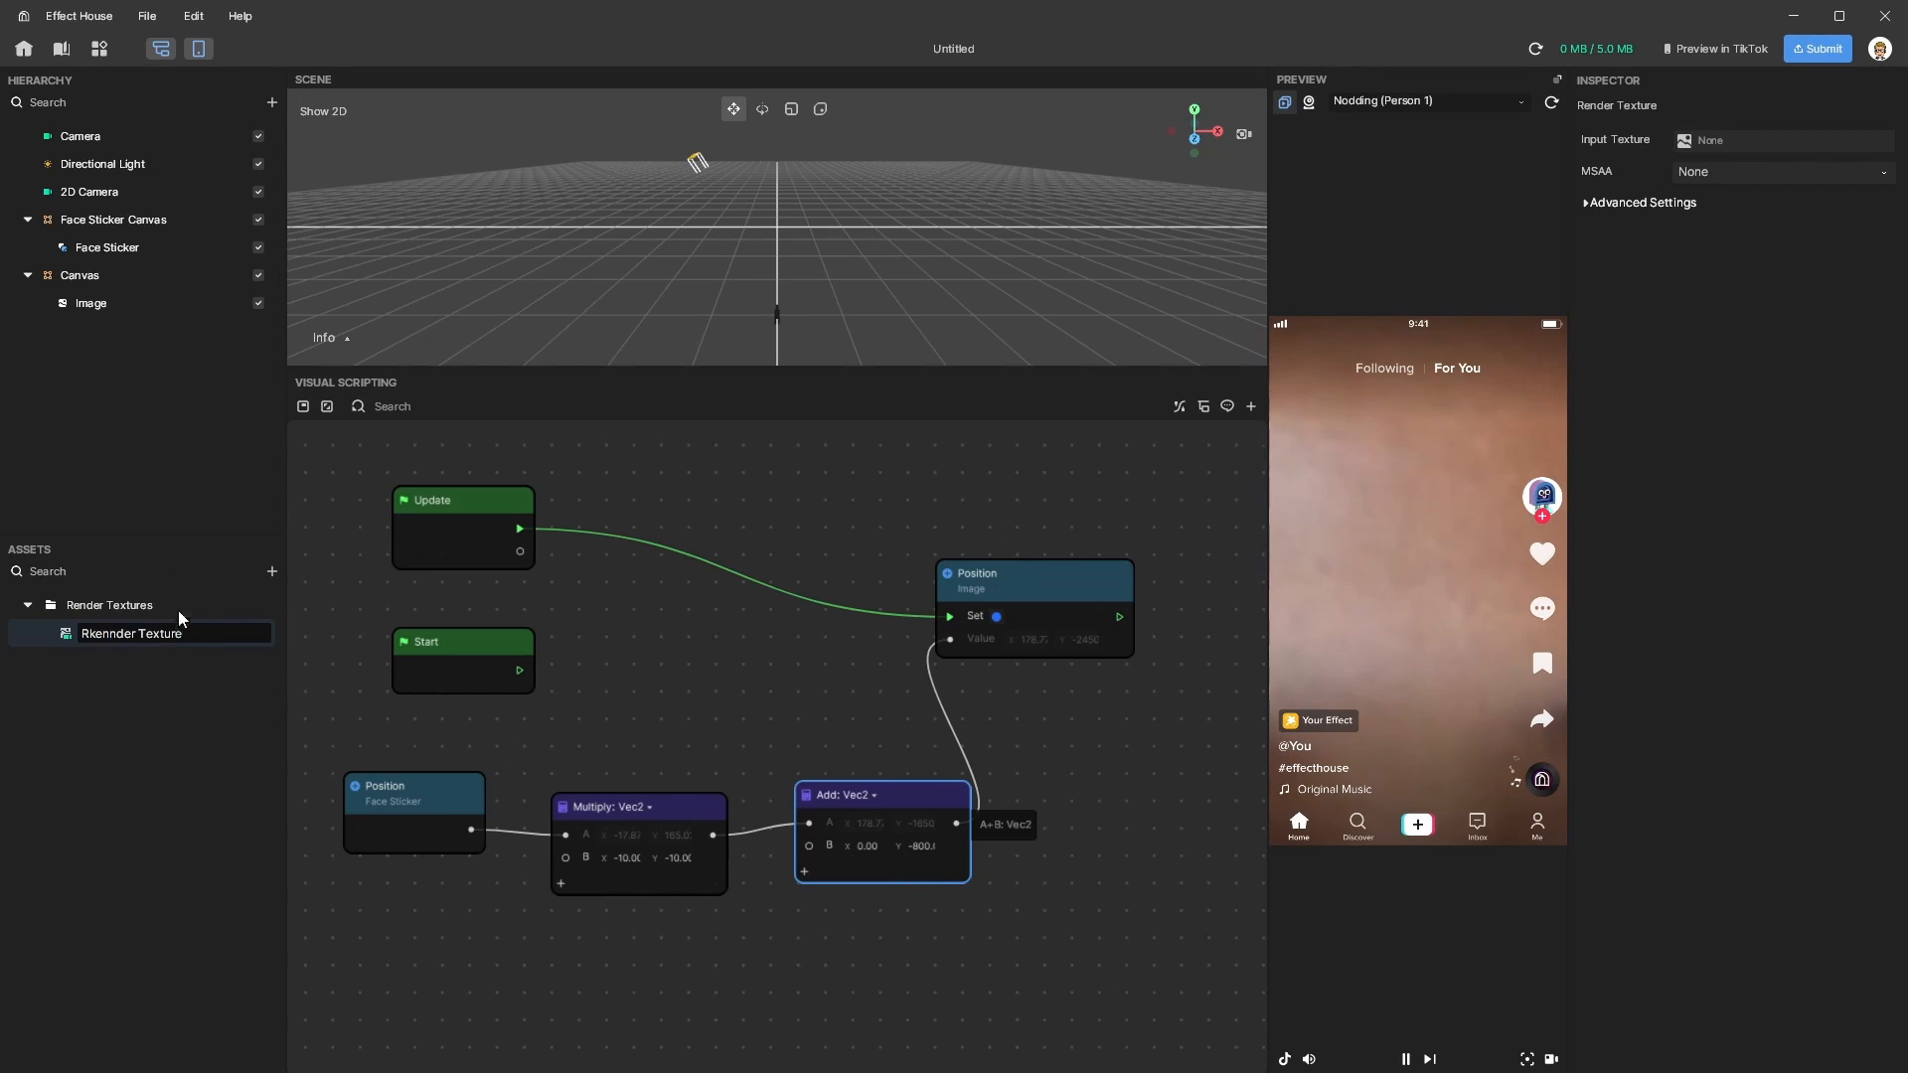
pyautogui.doubleClick(164, 641)
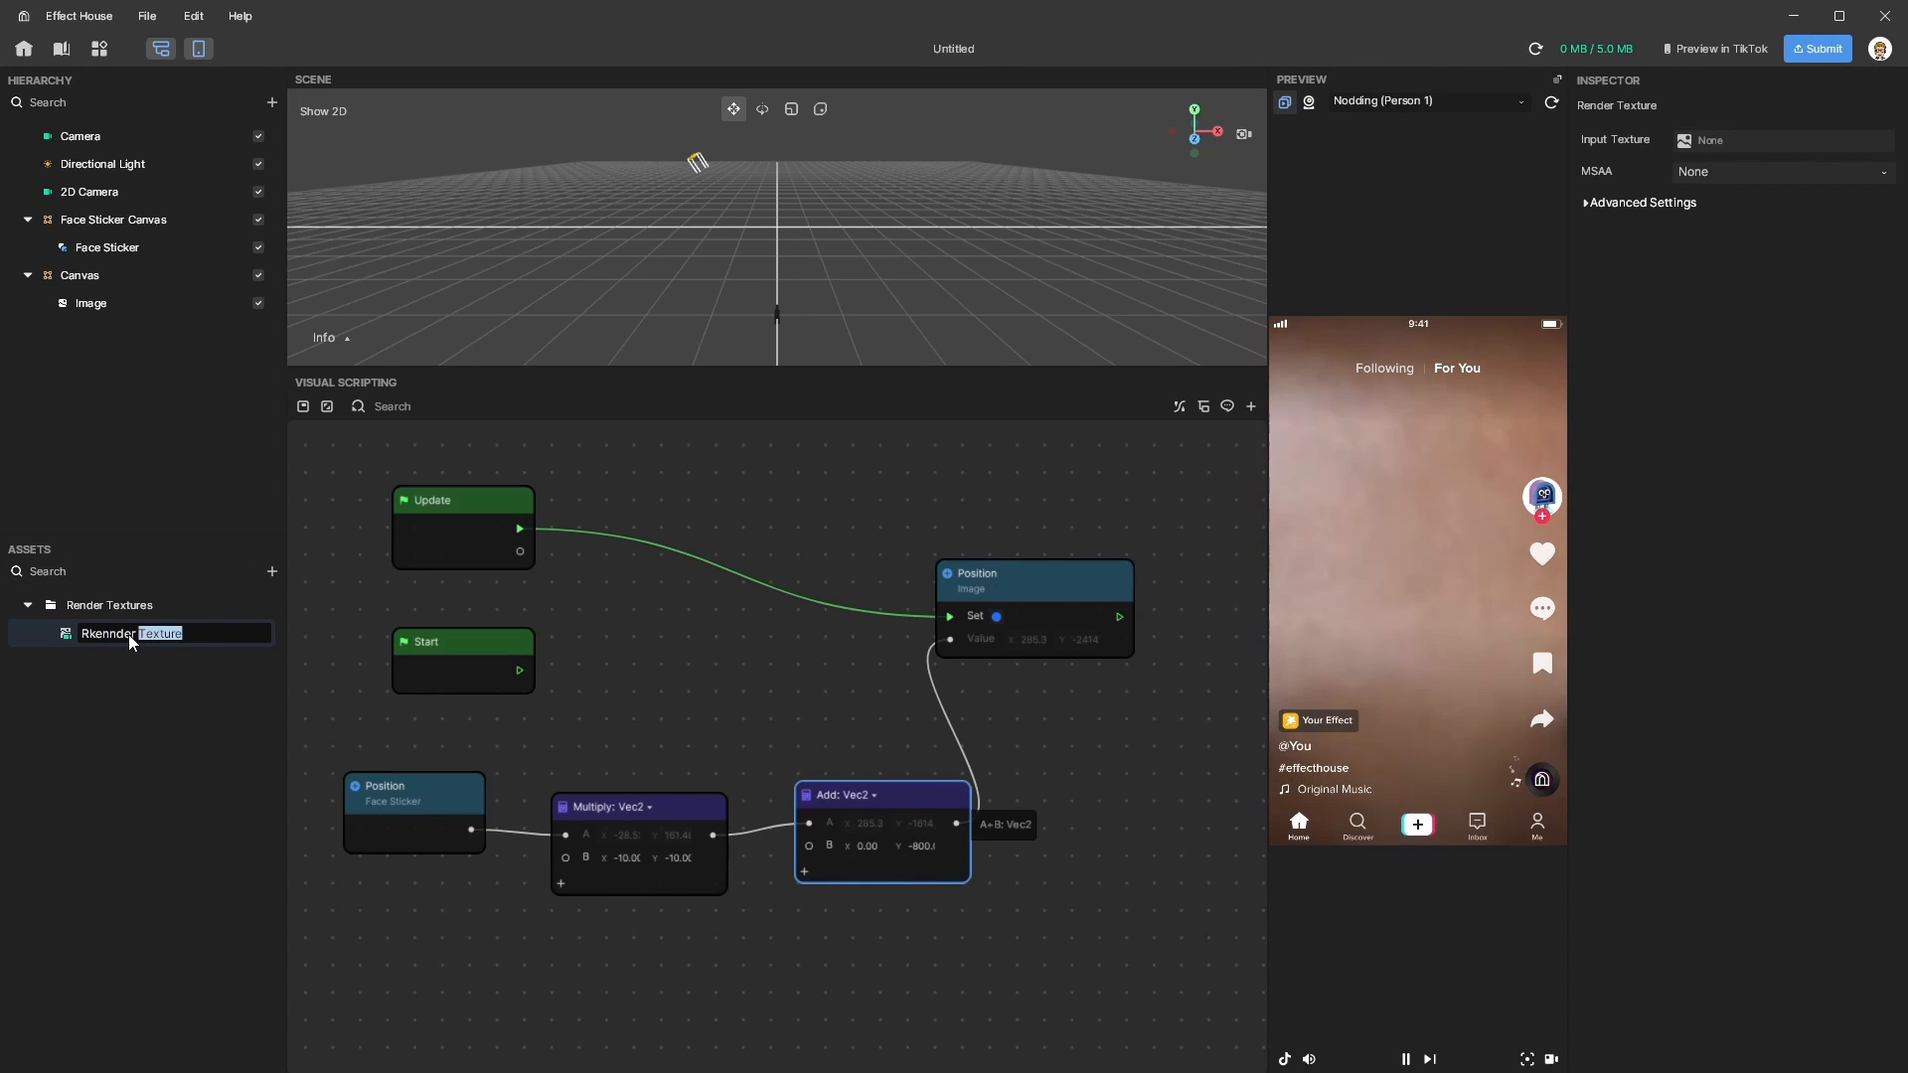
pyautogui.press('BackSpace')
pyautogui.press('BackSpace')
pyautogui.press('BackSpace')
pyautogui.press('BackSpace')
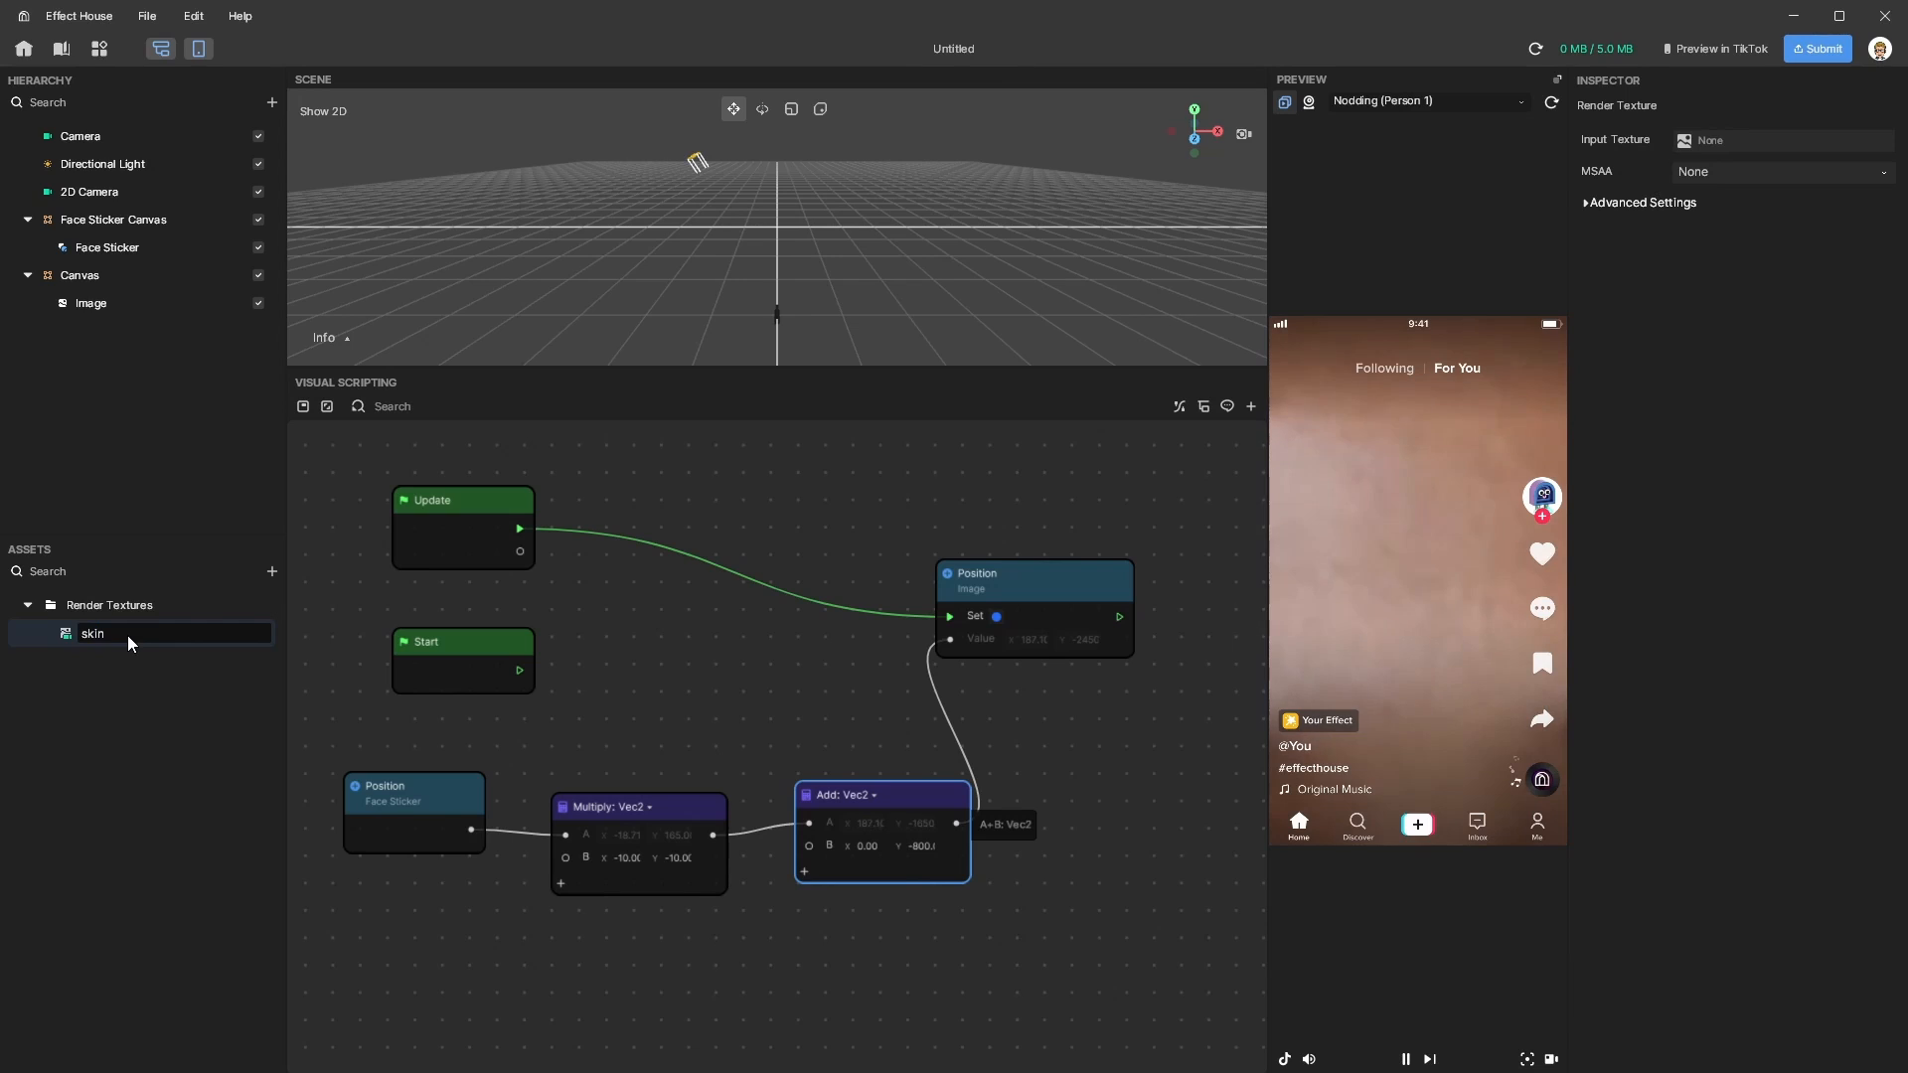
pyautogui.press('Return')
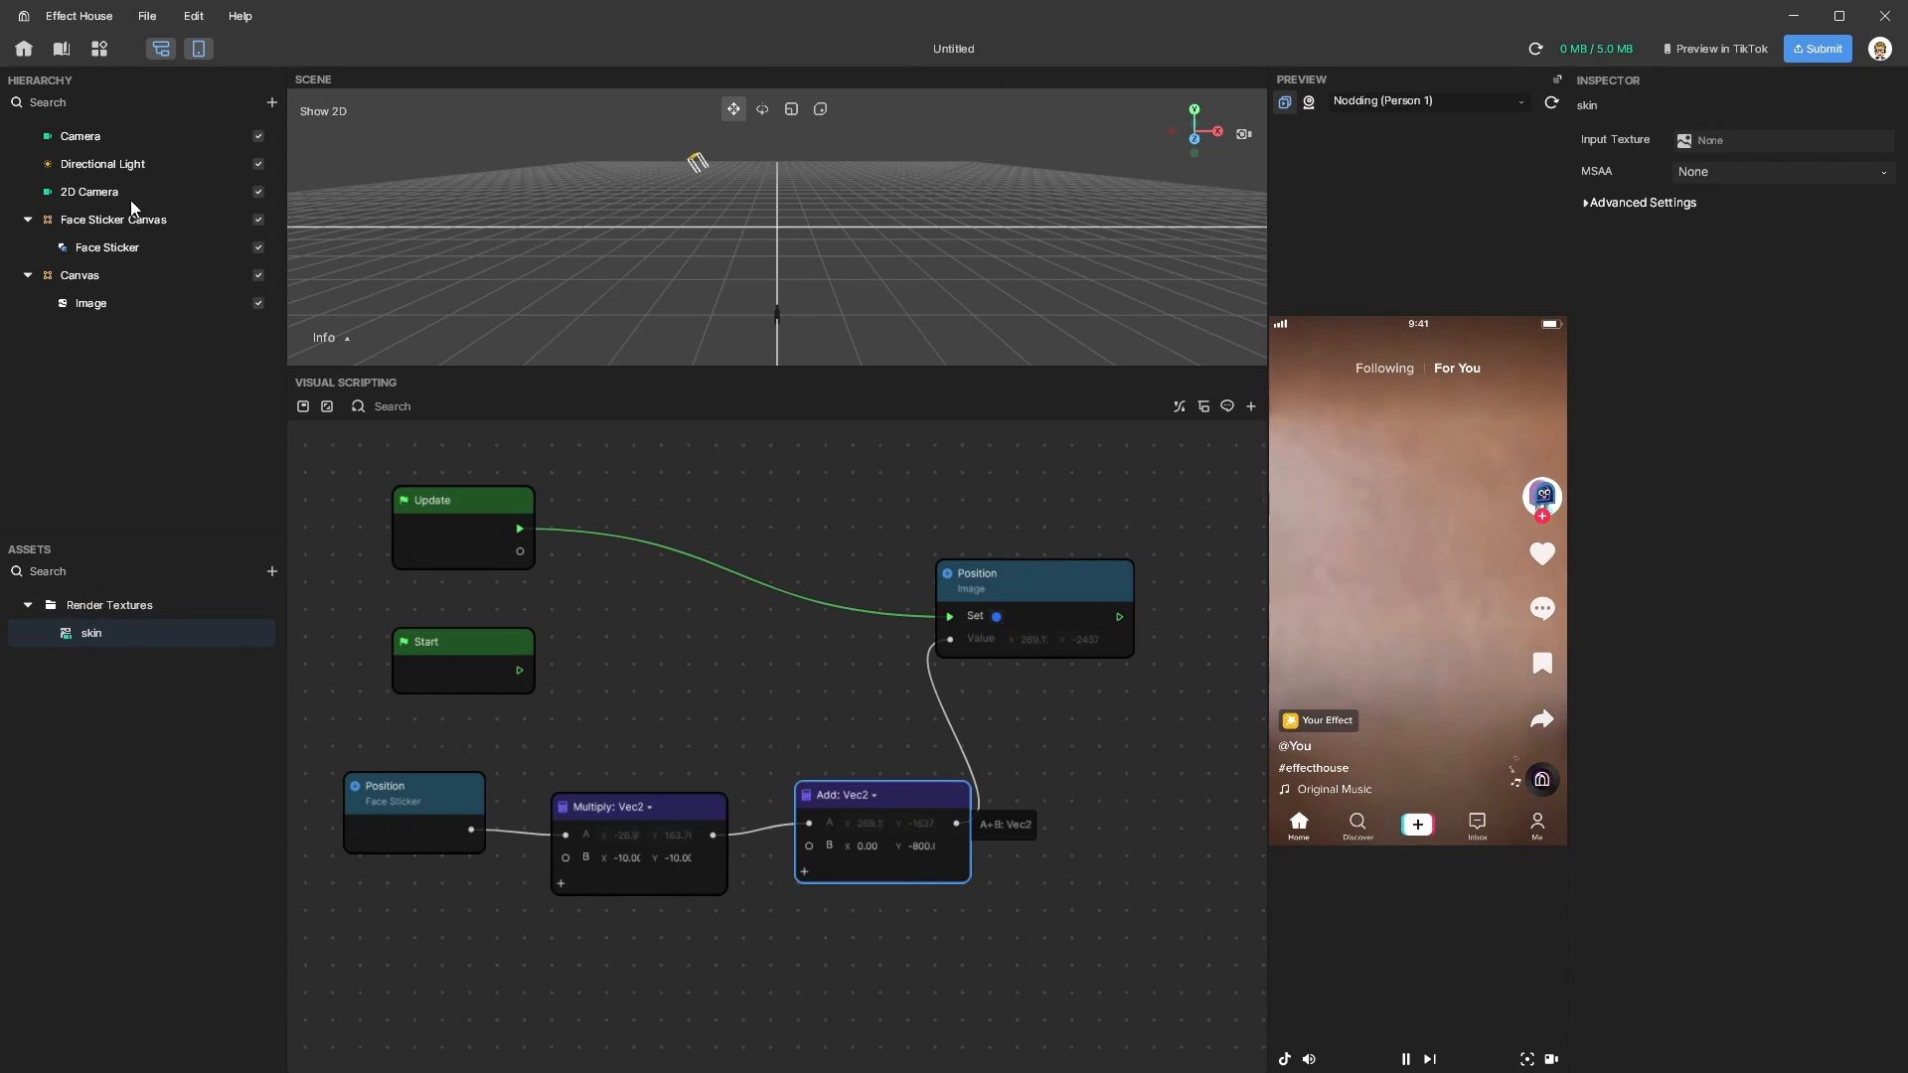
# Set the 2D Camera's render texture to skin.
pyautogui.click(101, 195)
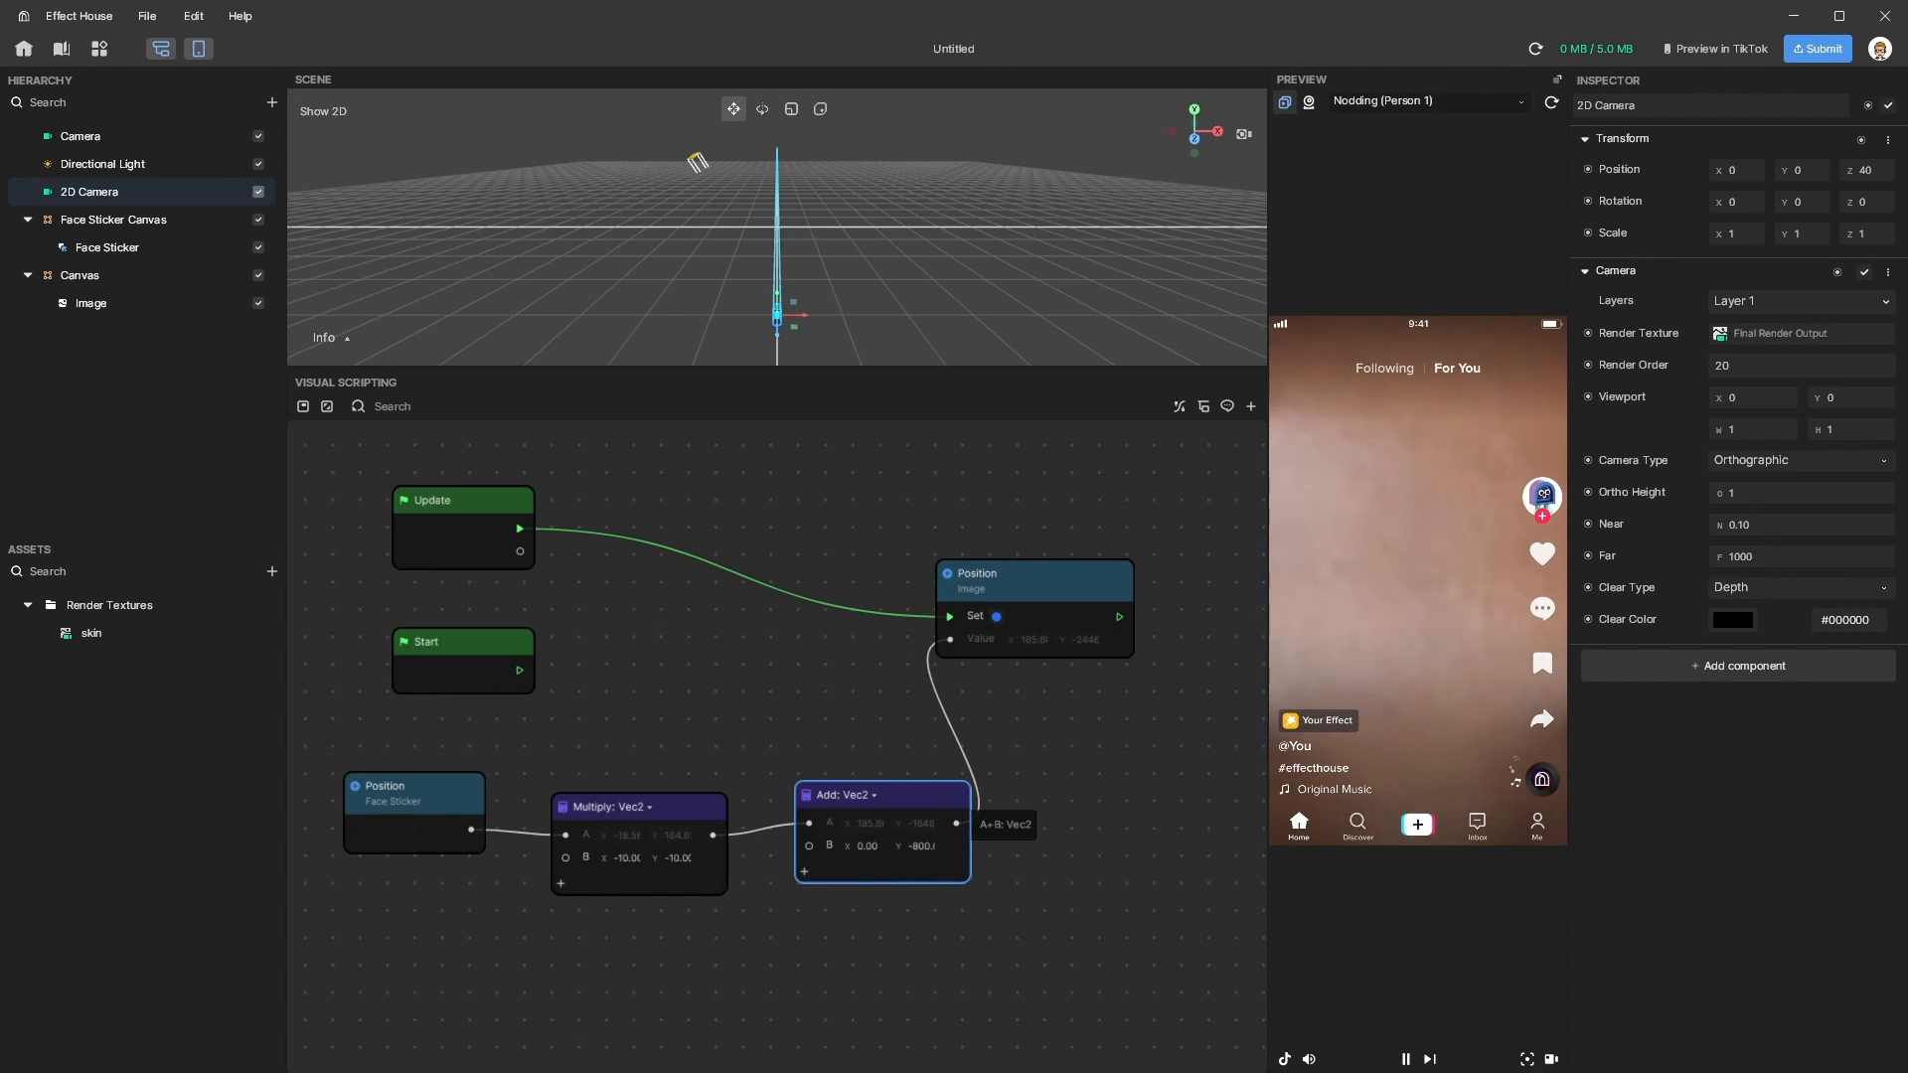
pyautogui.moveTo(1906, 236); pyautogui.dragTo(1049, 228)
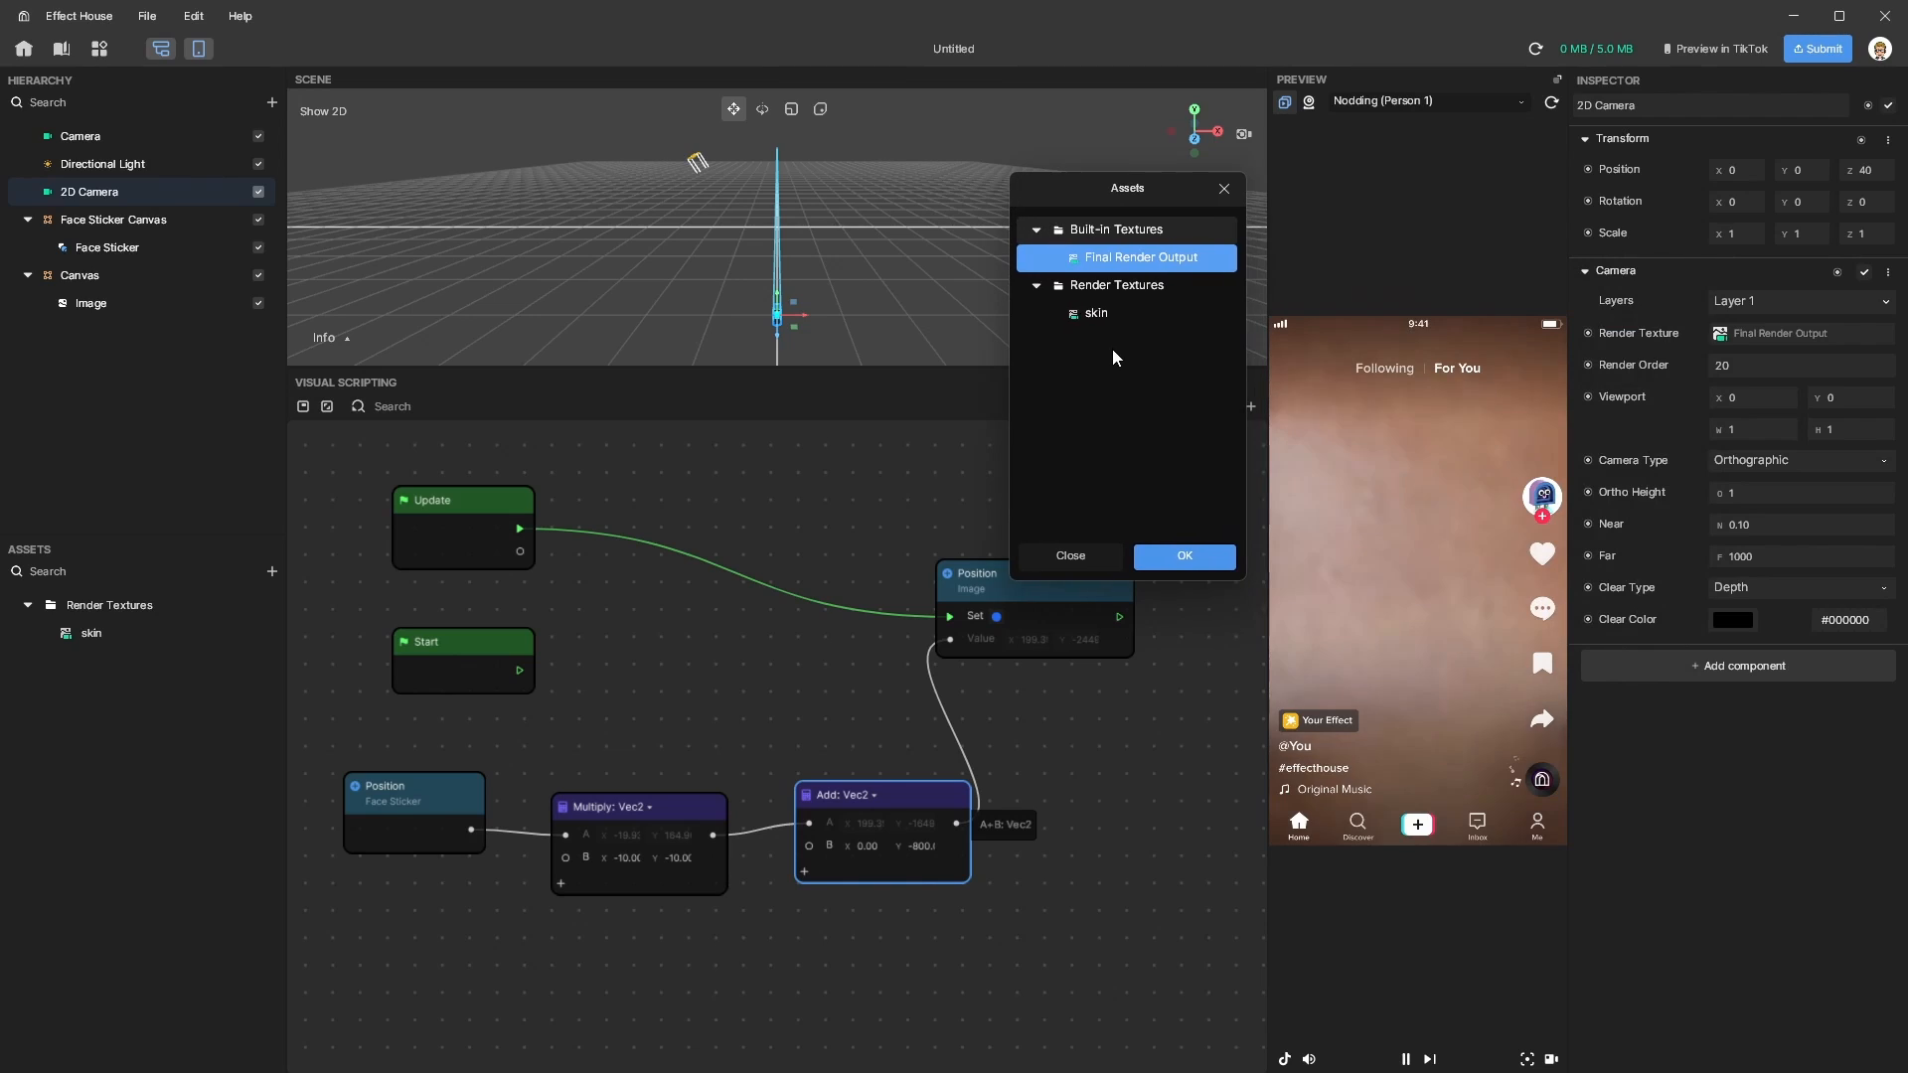
pyautogui.click(1097, 315)
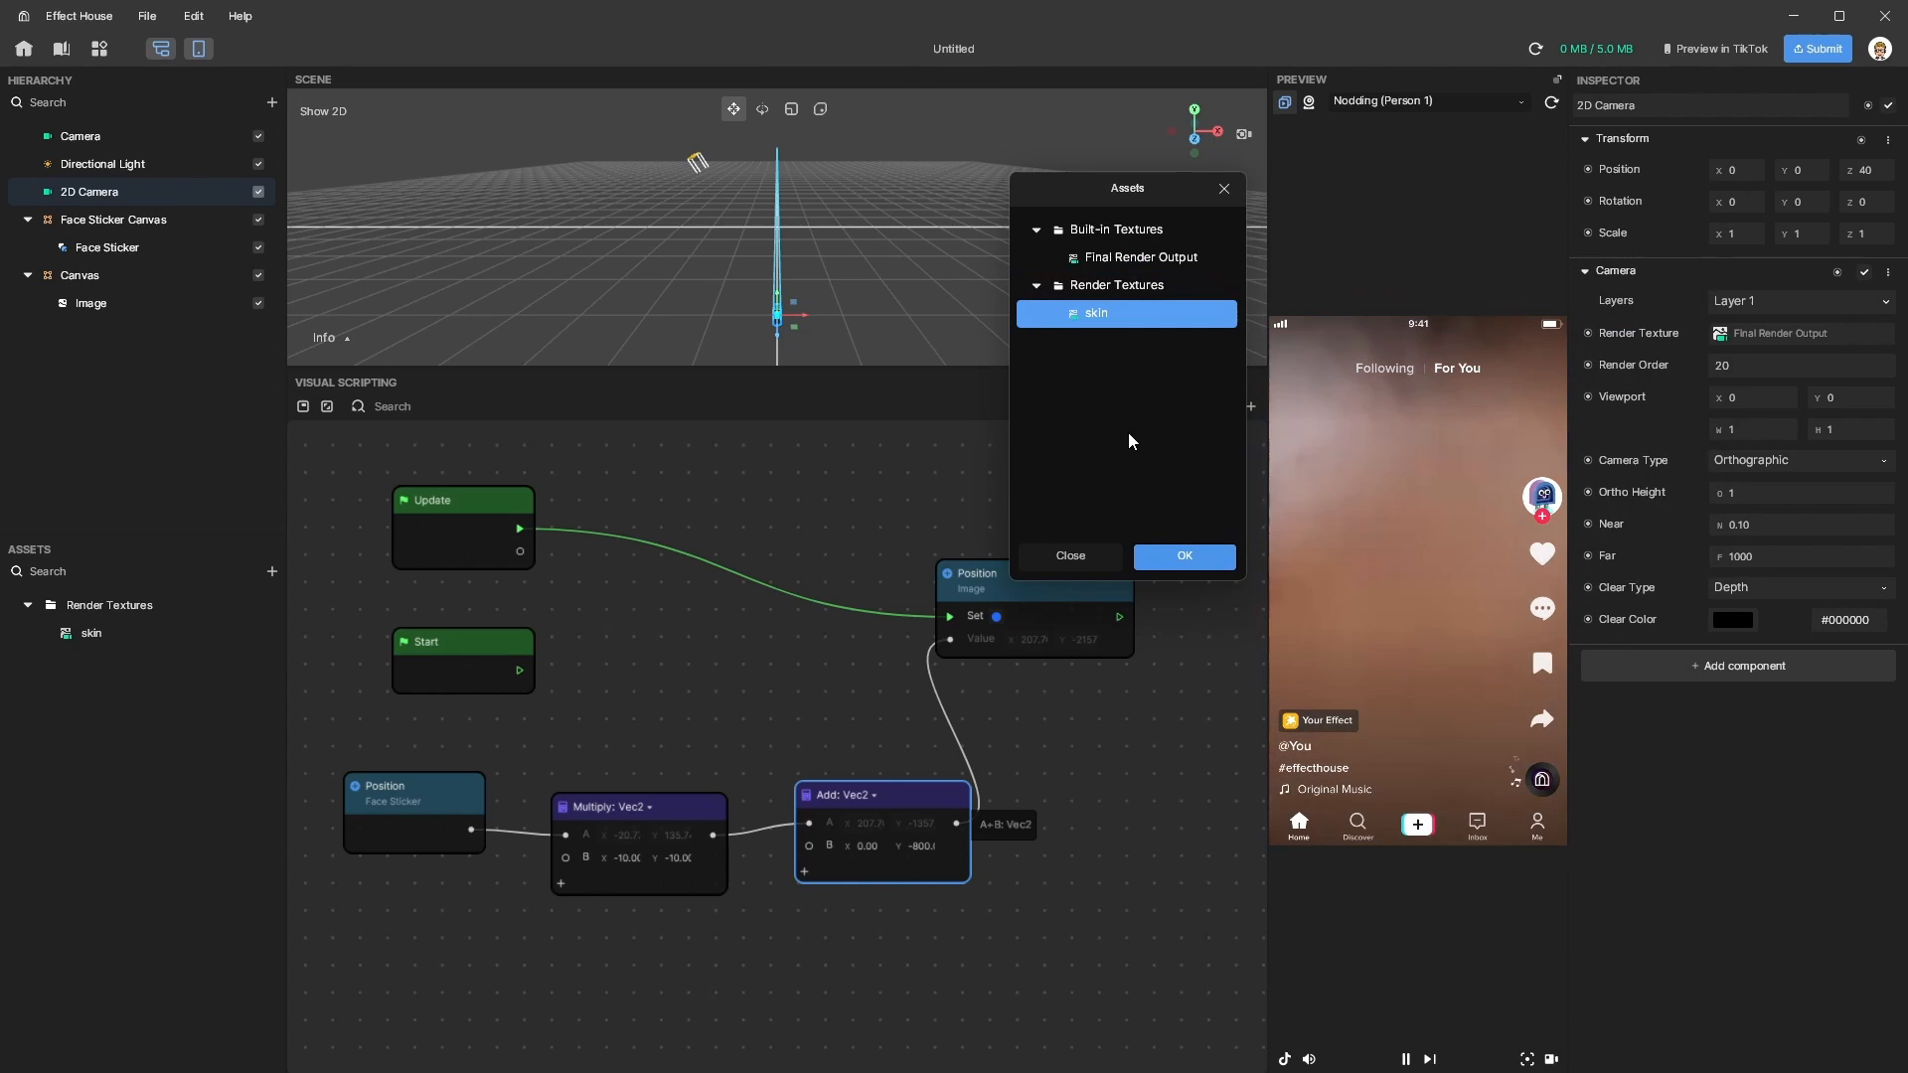
pyautogui.click(1161, 557)
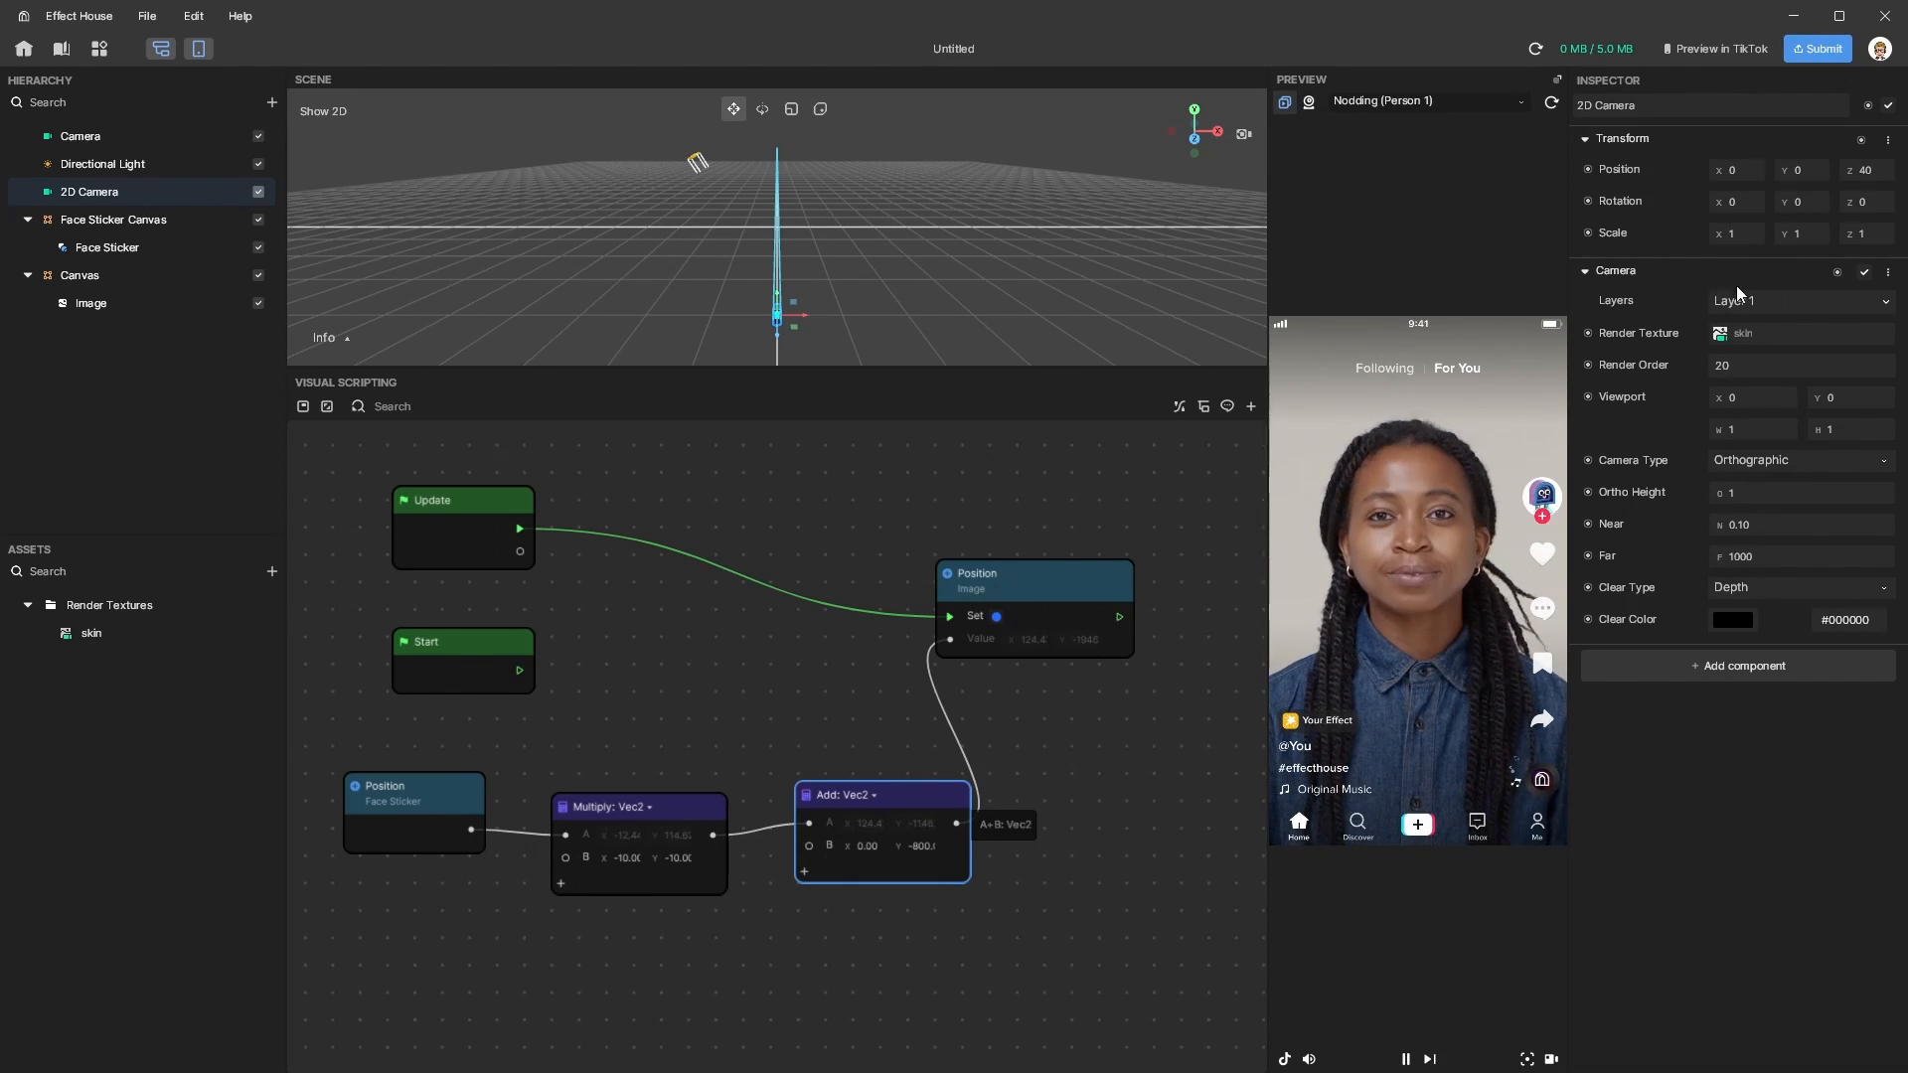
# Check the layer assignments of both cameras and both canvases, and examine the Image object's advanced settings.
pyautogui.click(1778, 301)
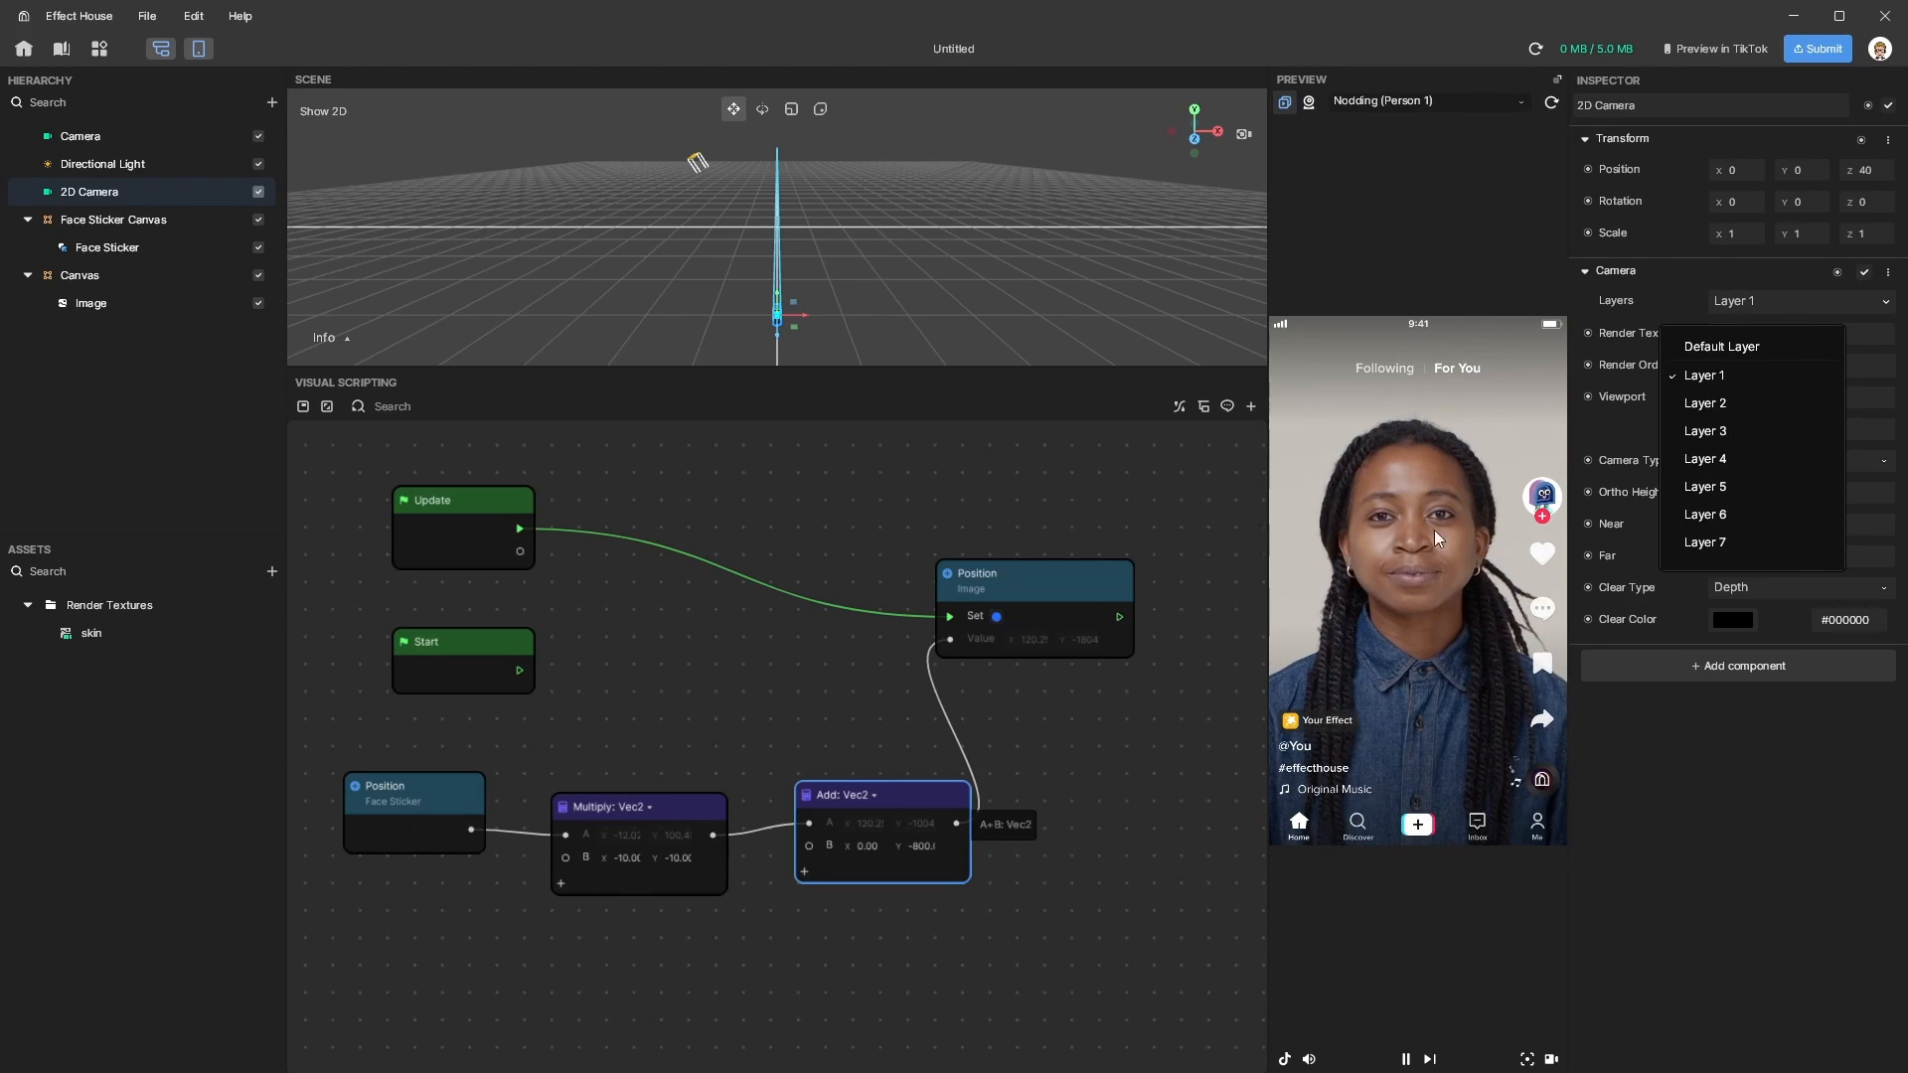
pyautogui.click(97, 145)
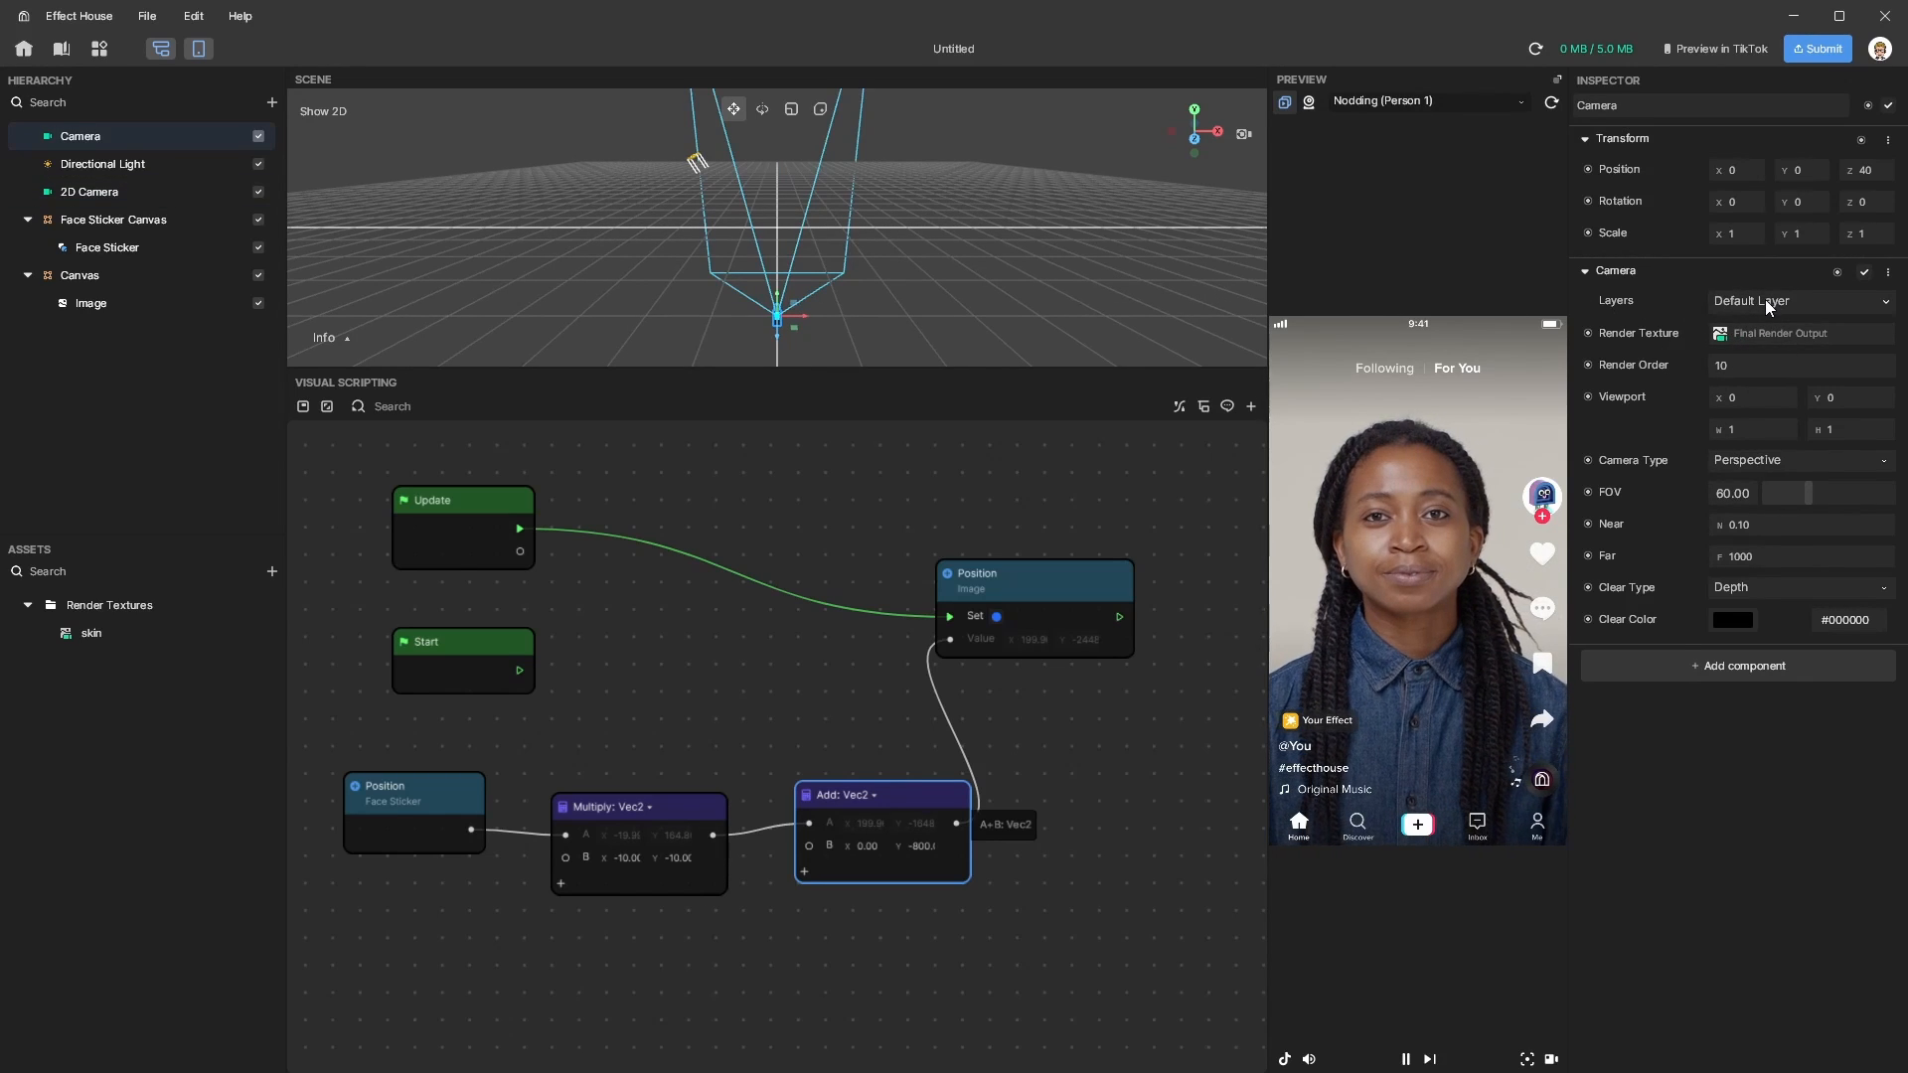
pyautogui.click(103, 300)
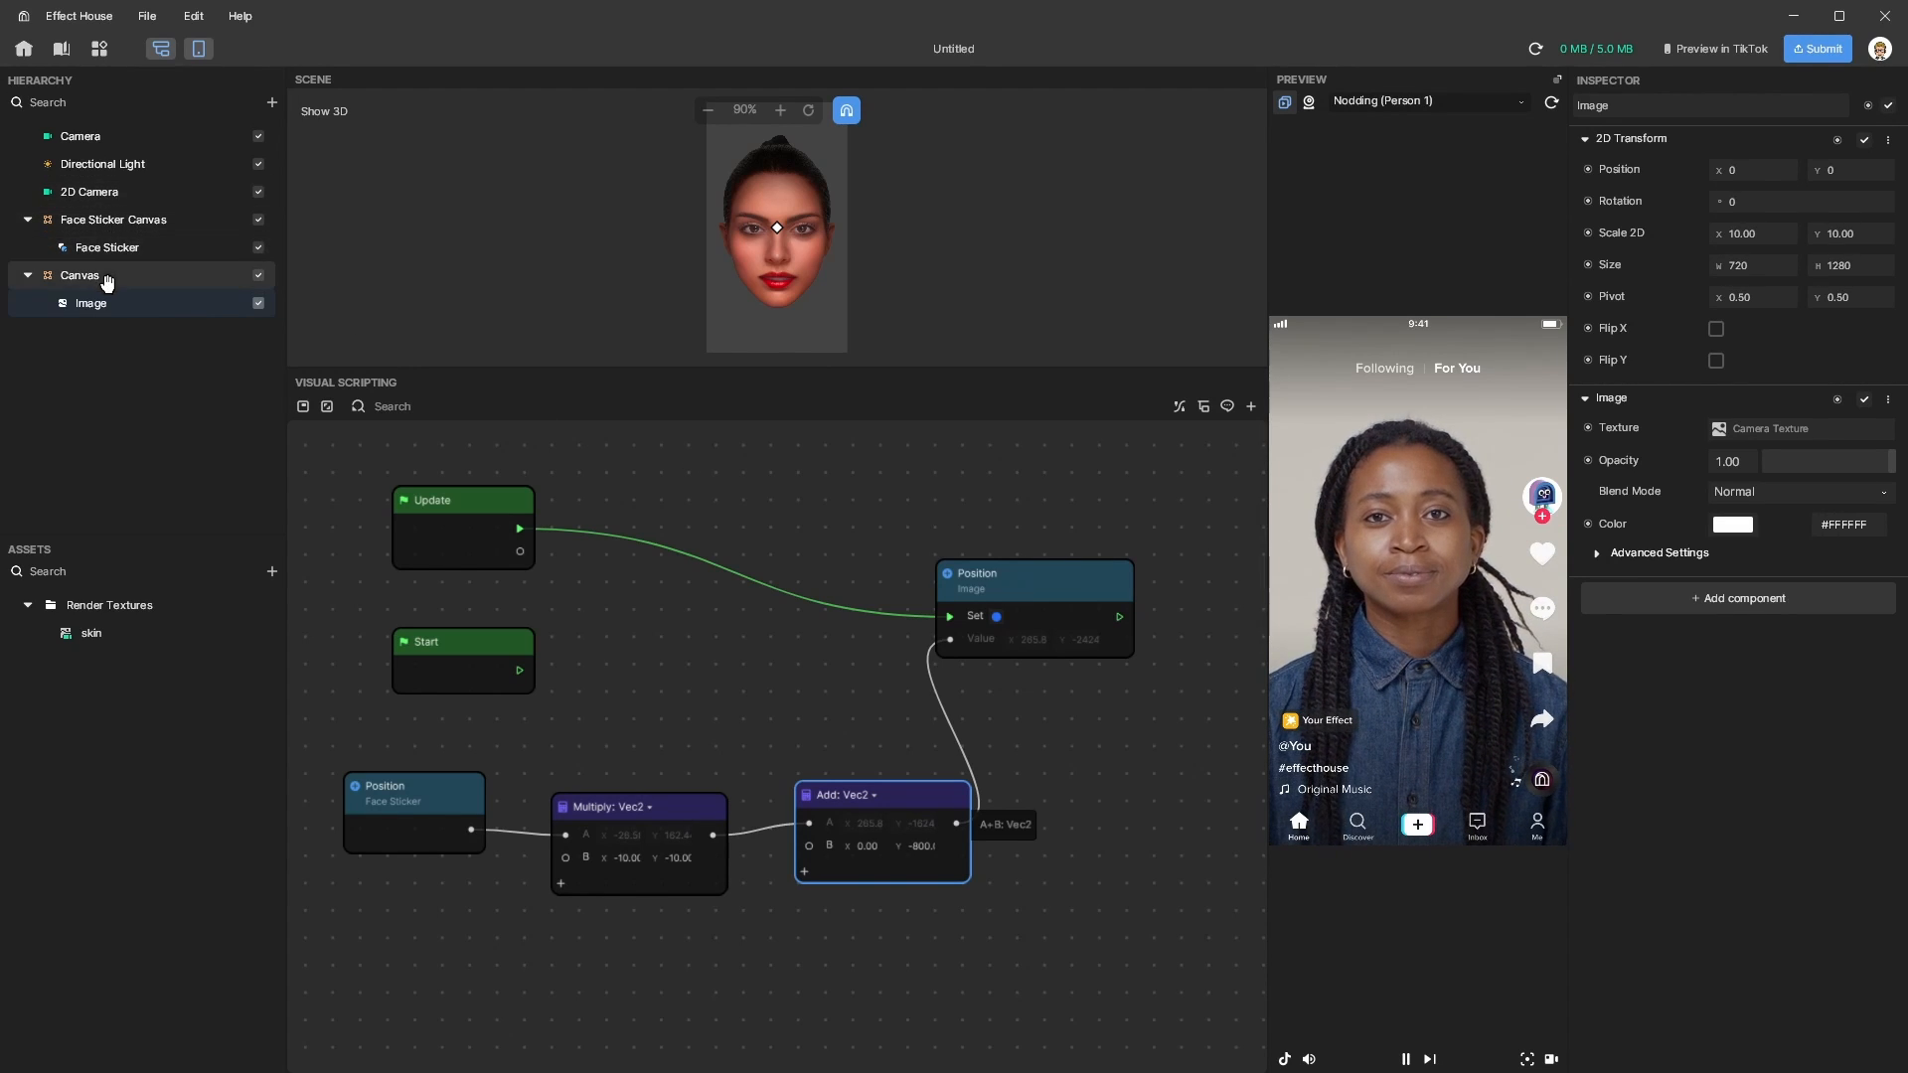
pyautogui.click(1599, 554)
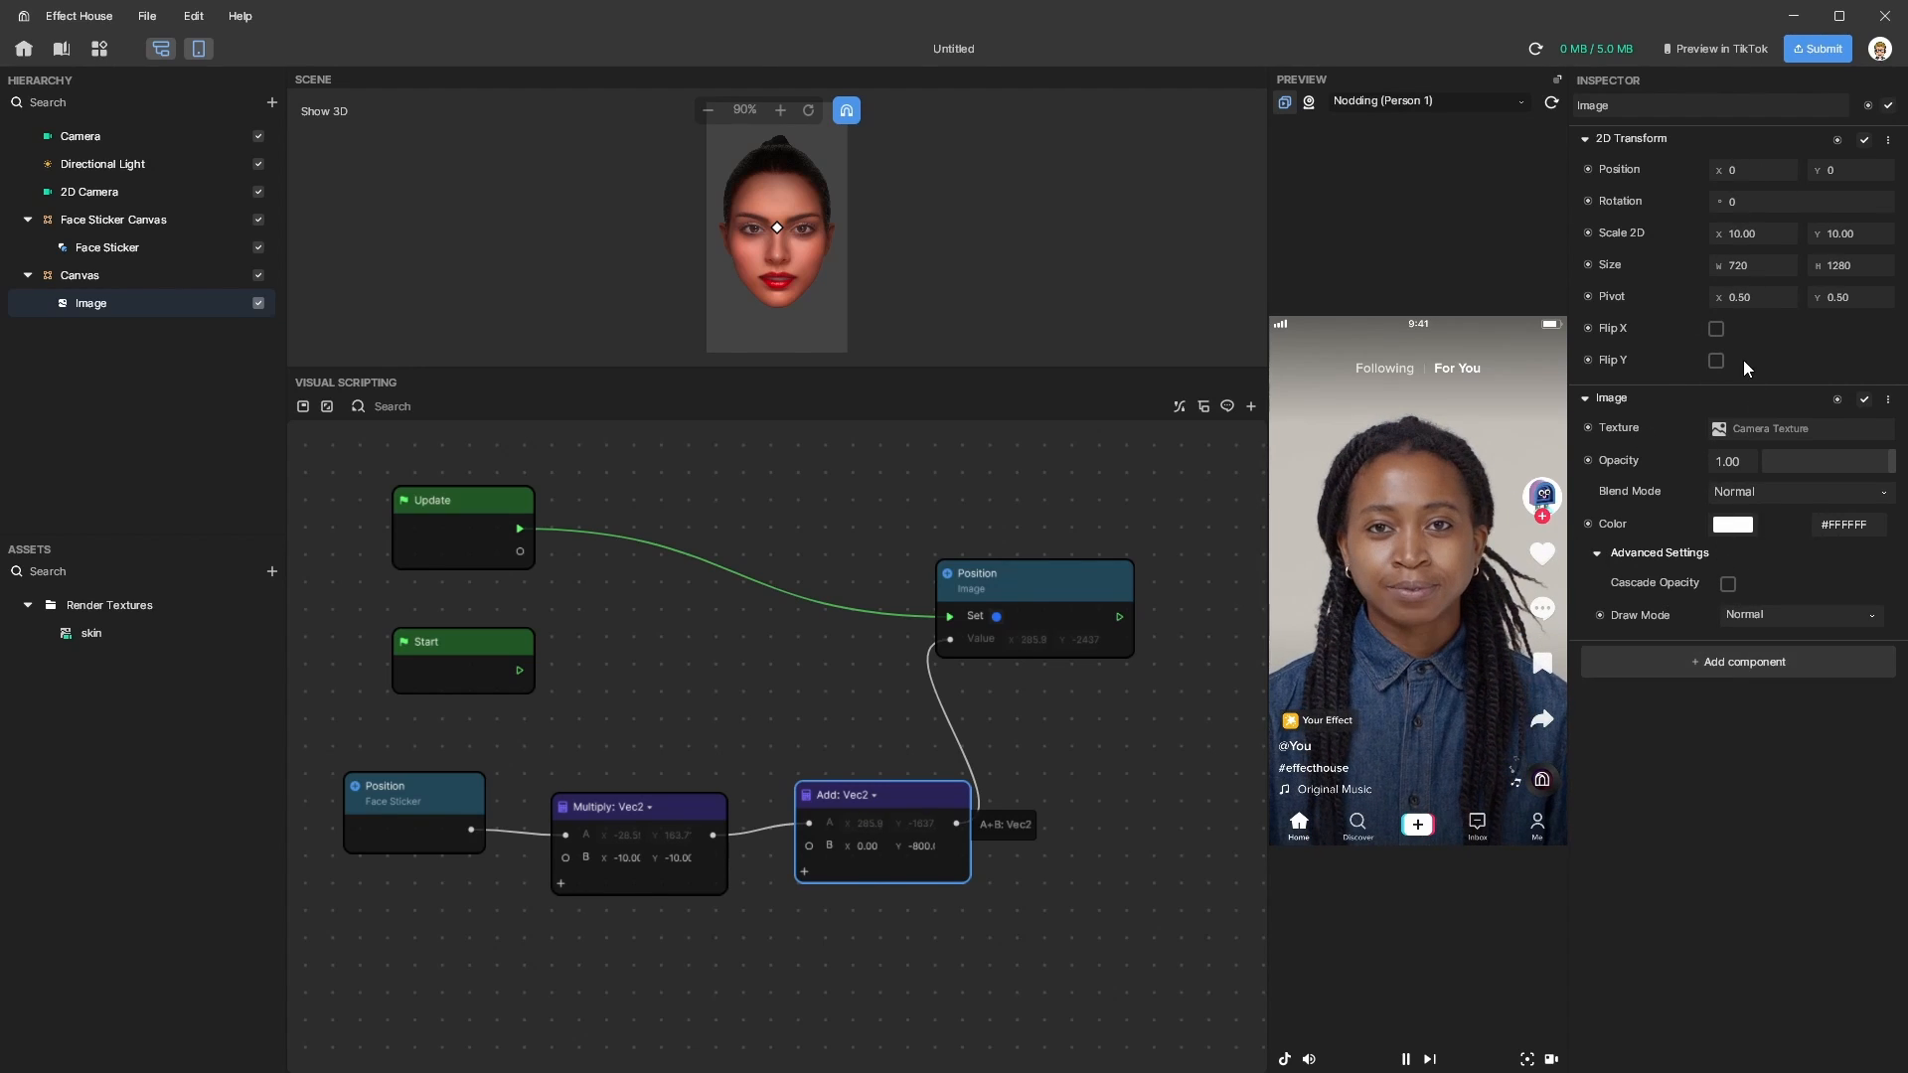
pyautogui.click(98, 277)
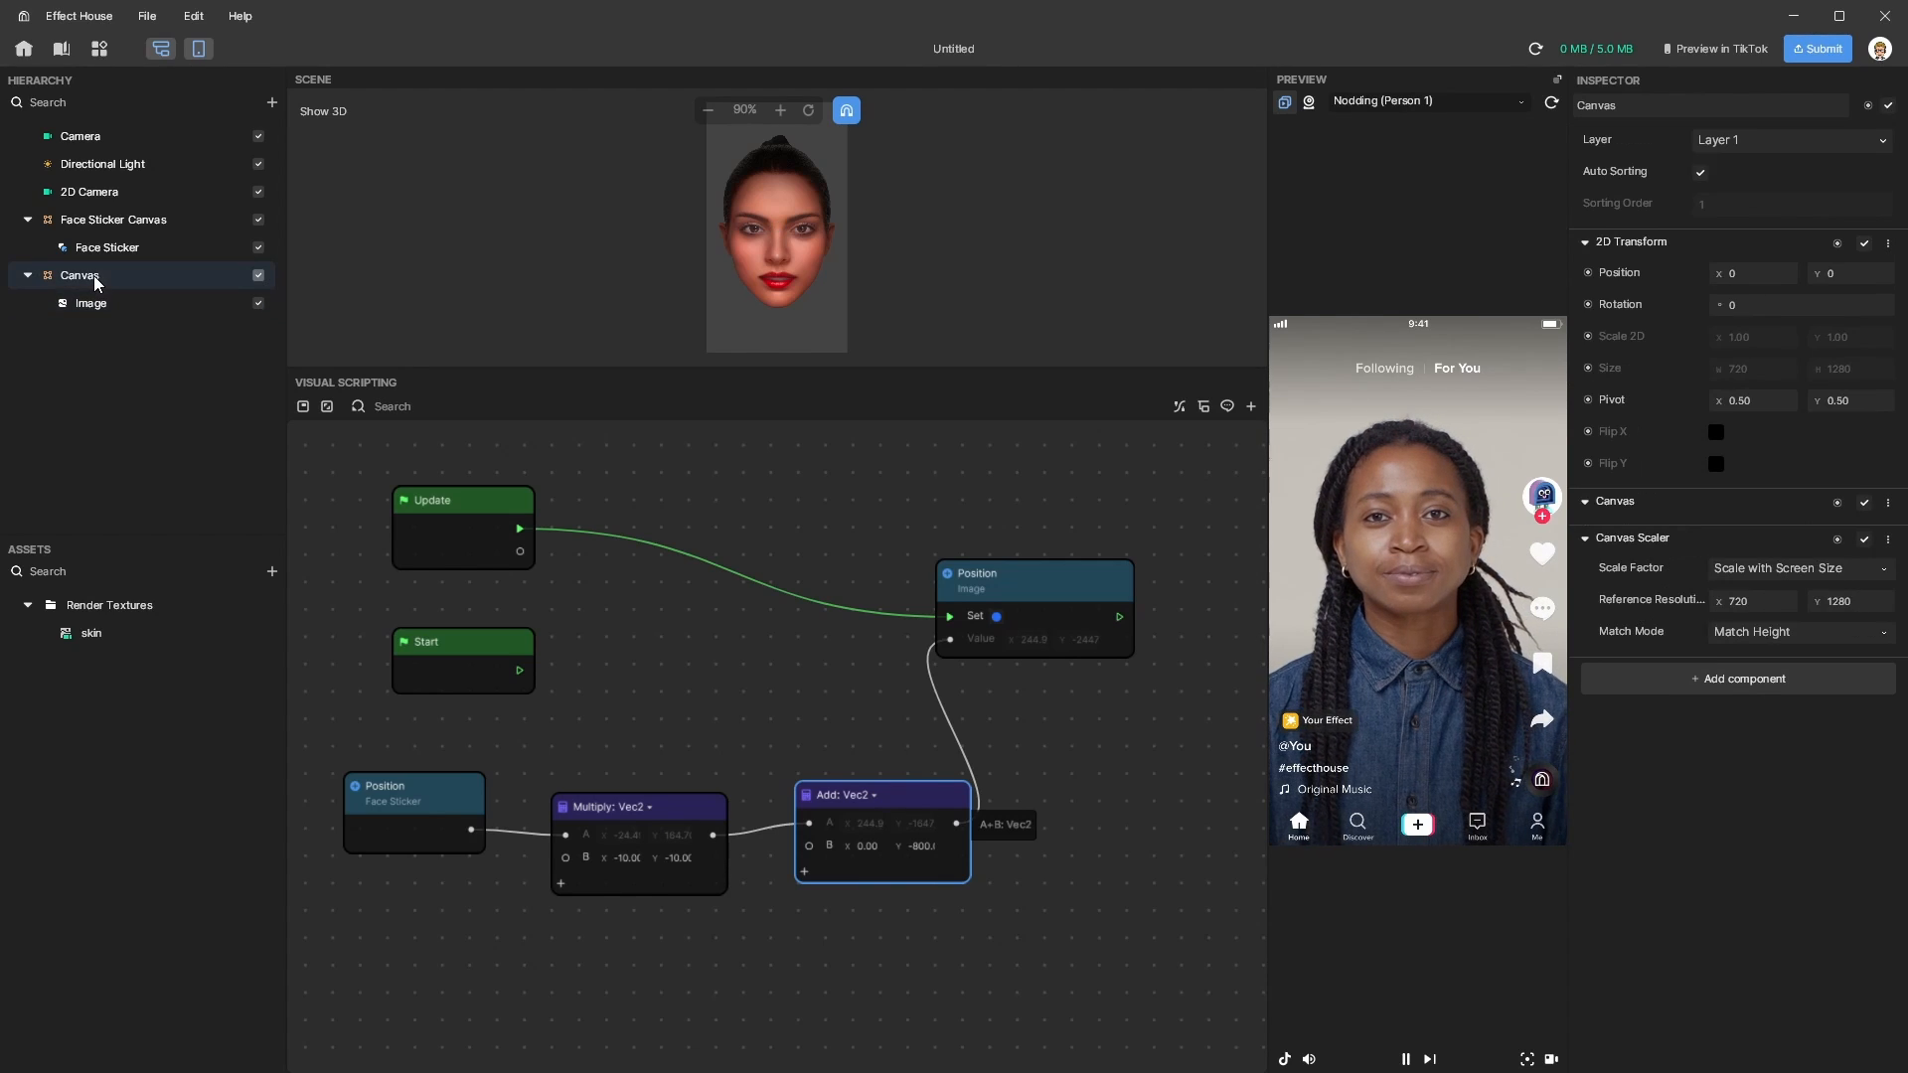
pyautogui.click(136, 221)
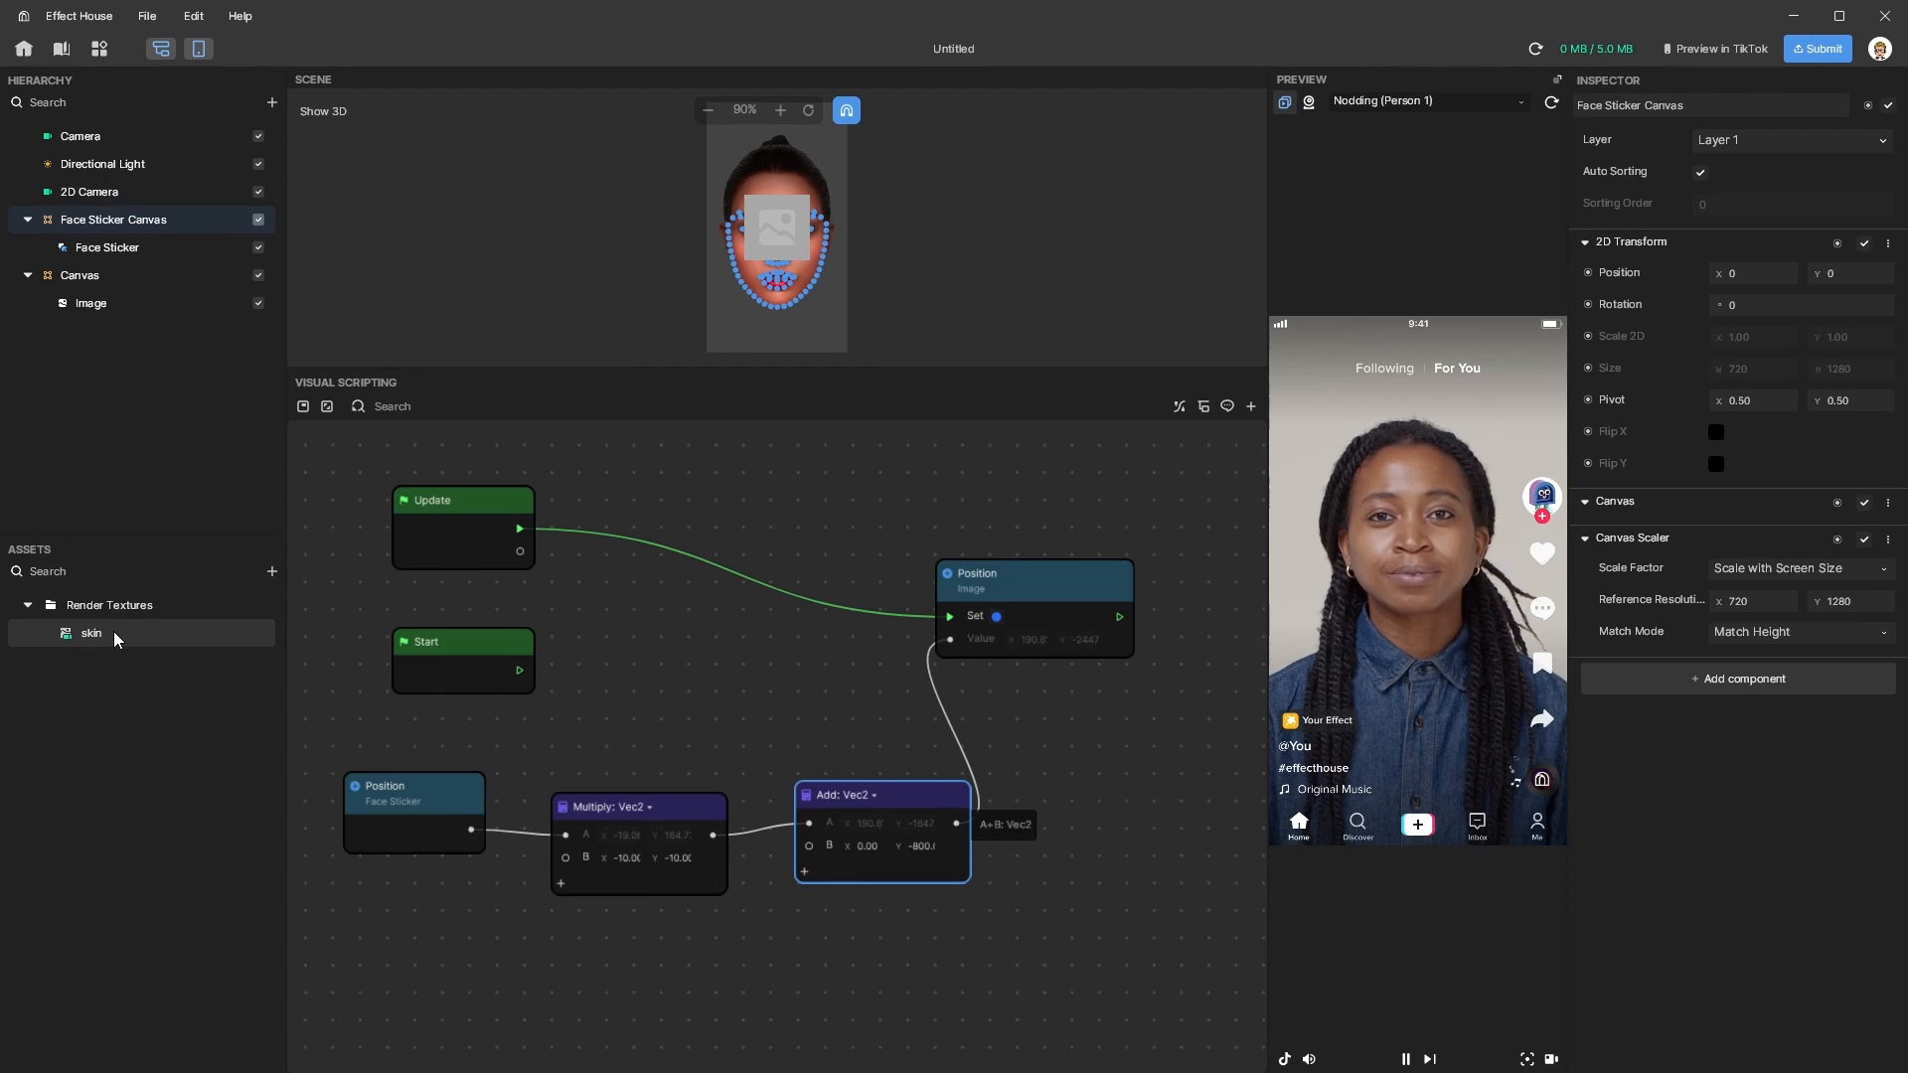
pyautogui.click(115, 427)
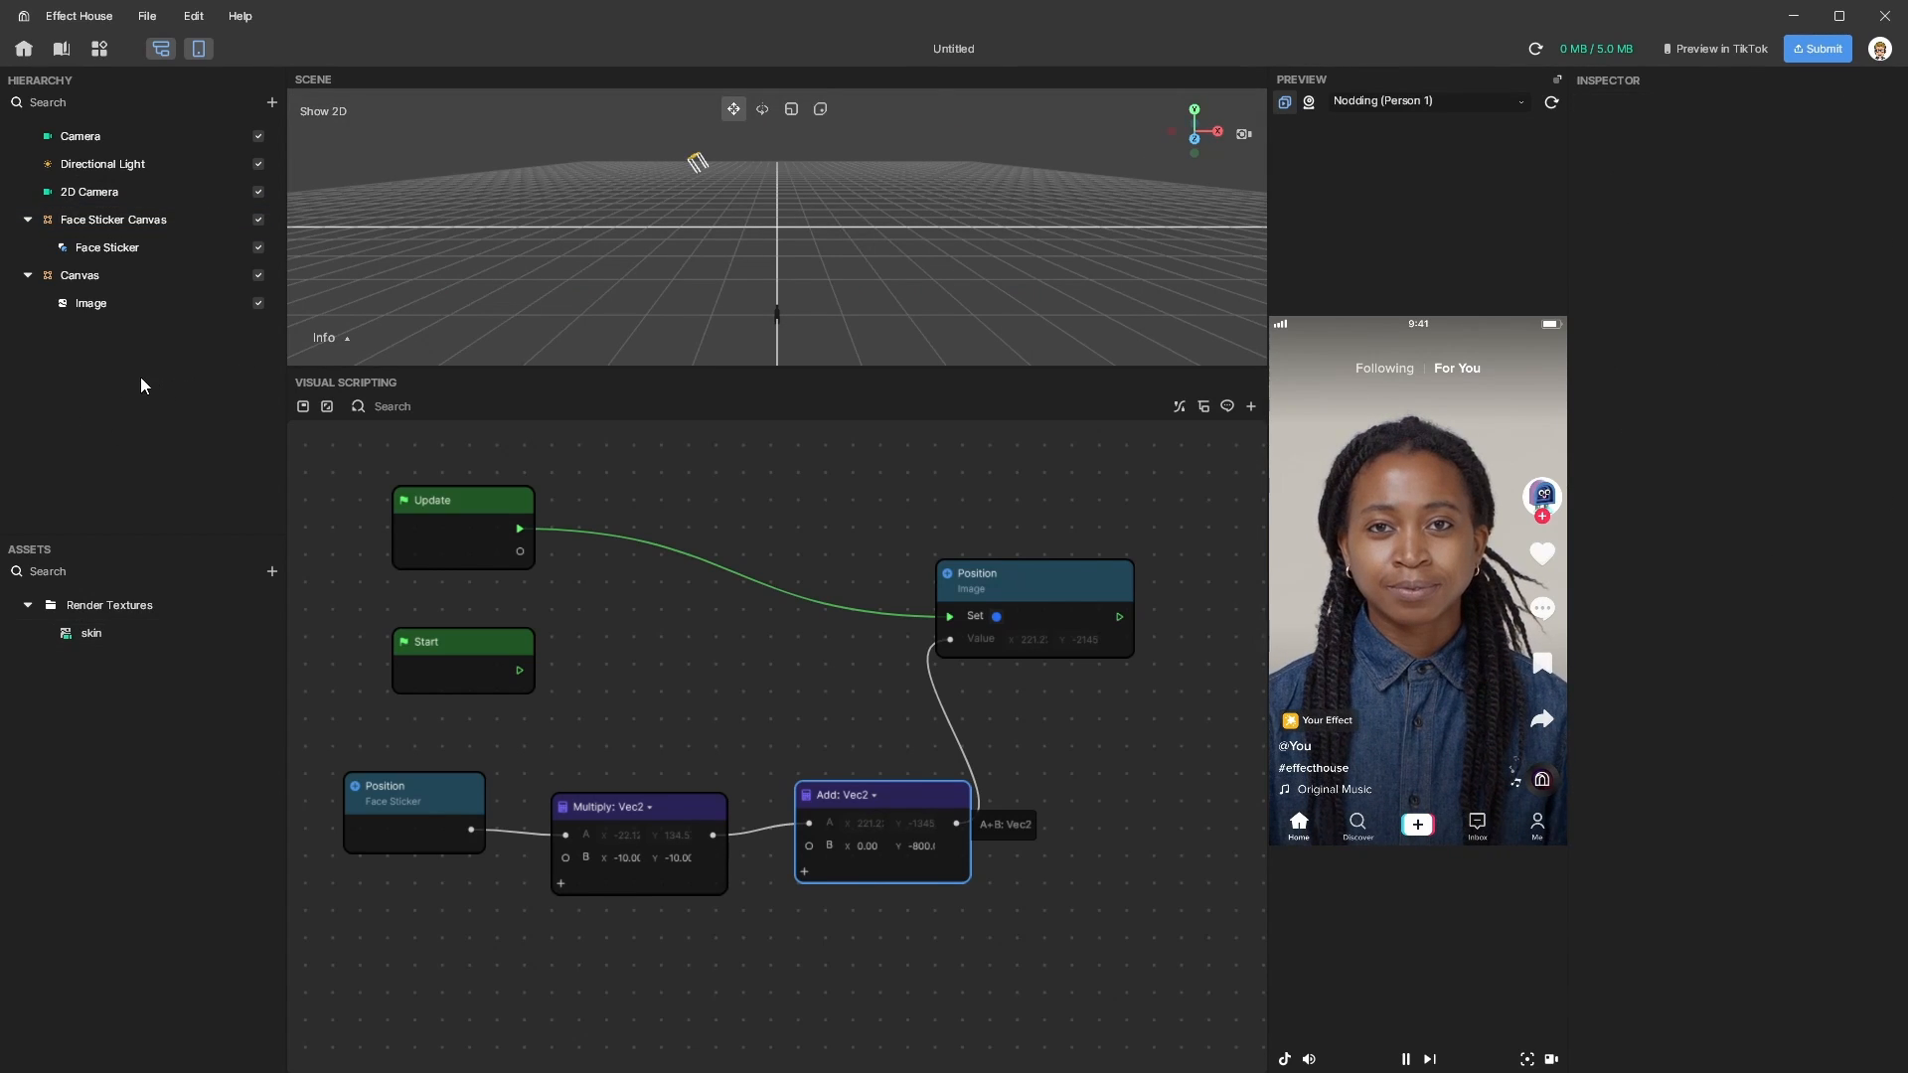
# Add a Face Mask object to the scene and enlarge the effect preview.
pyautogui.click(274, 101)
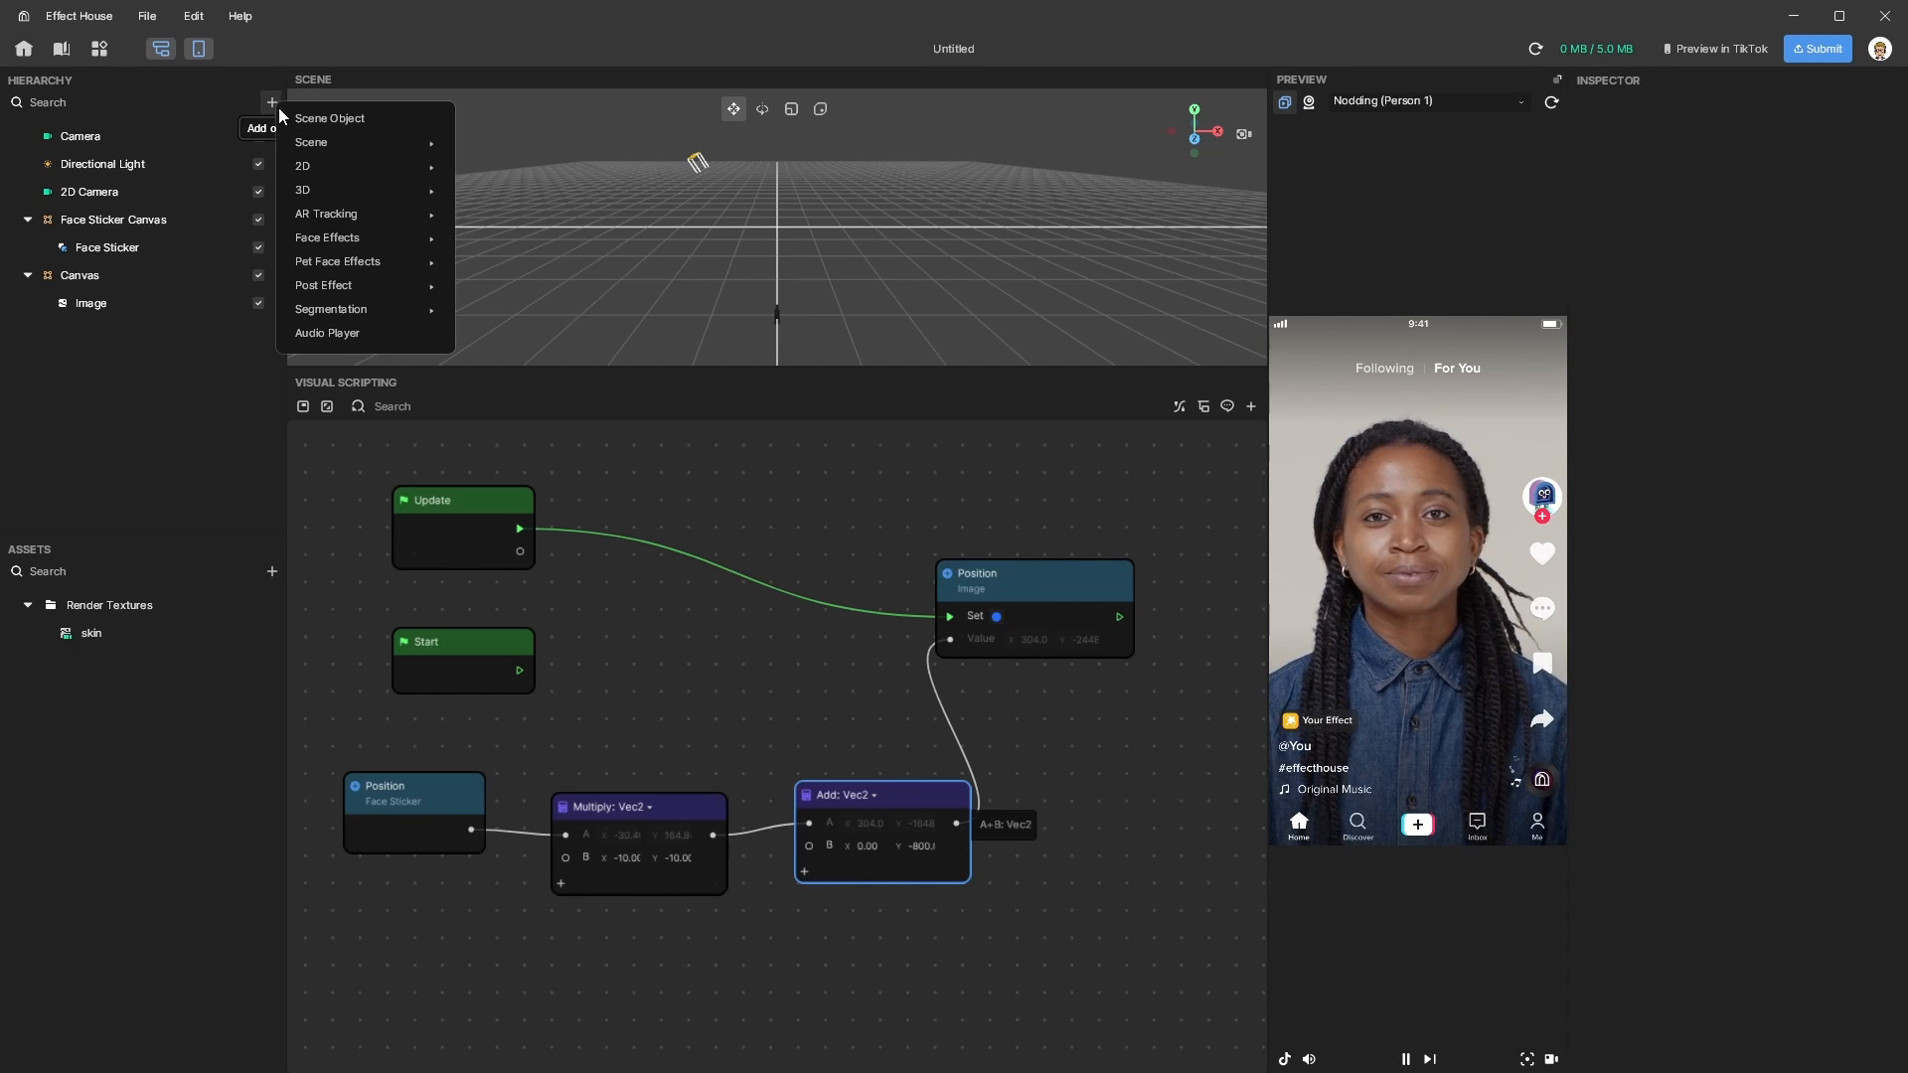
pyautogui.moveTo(402, 241)
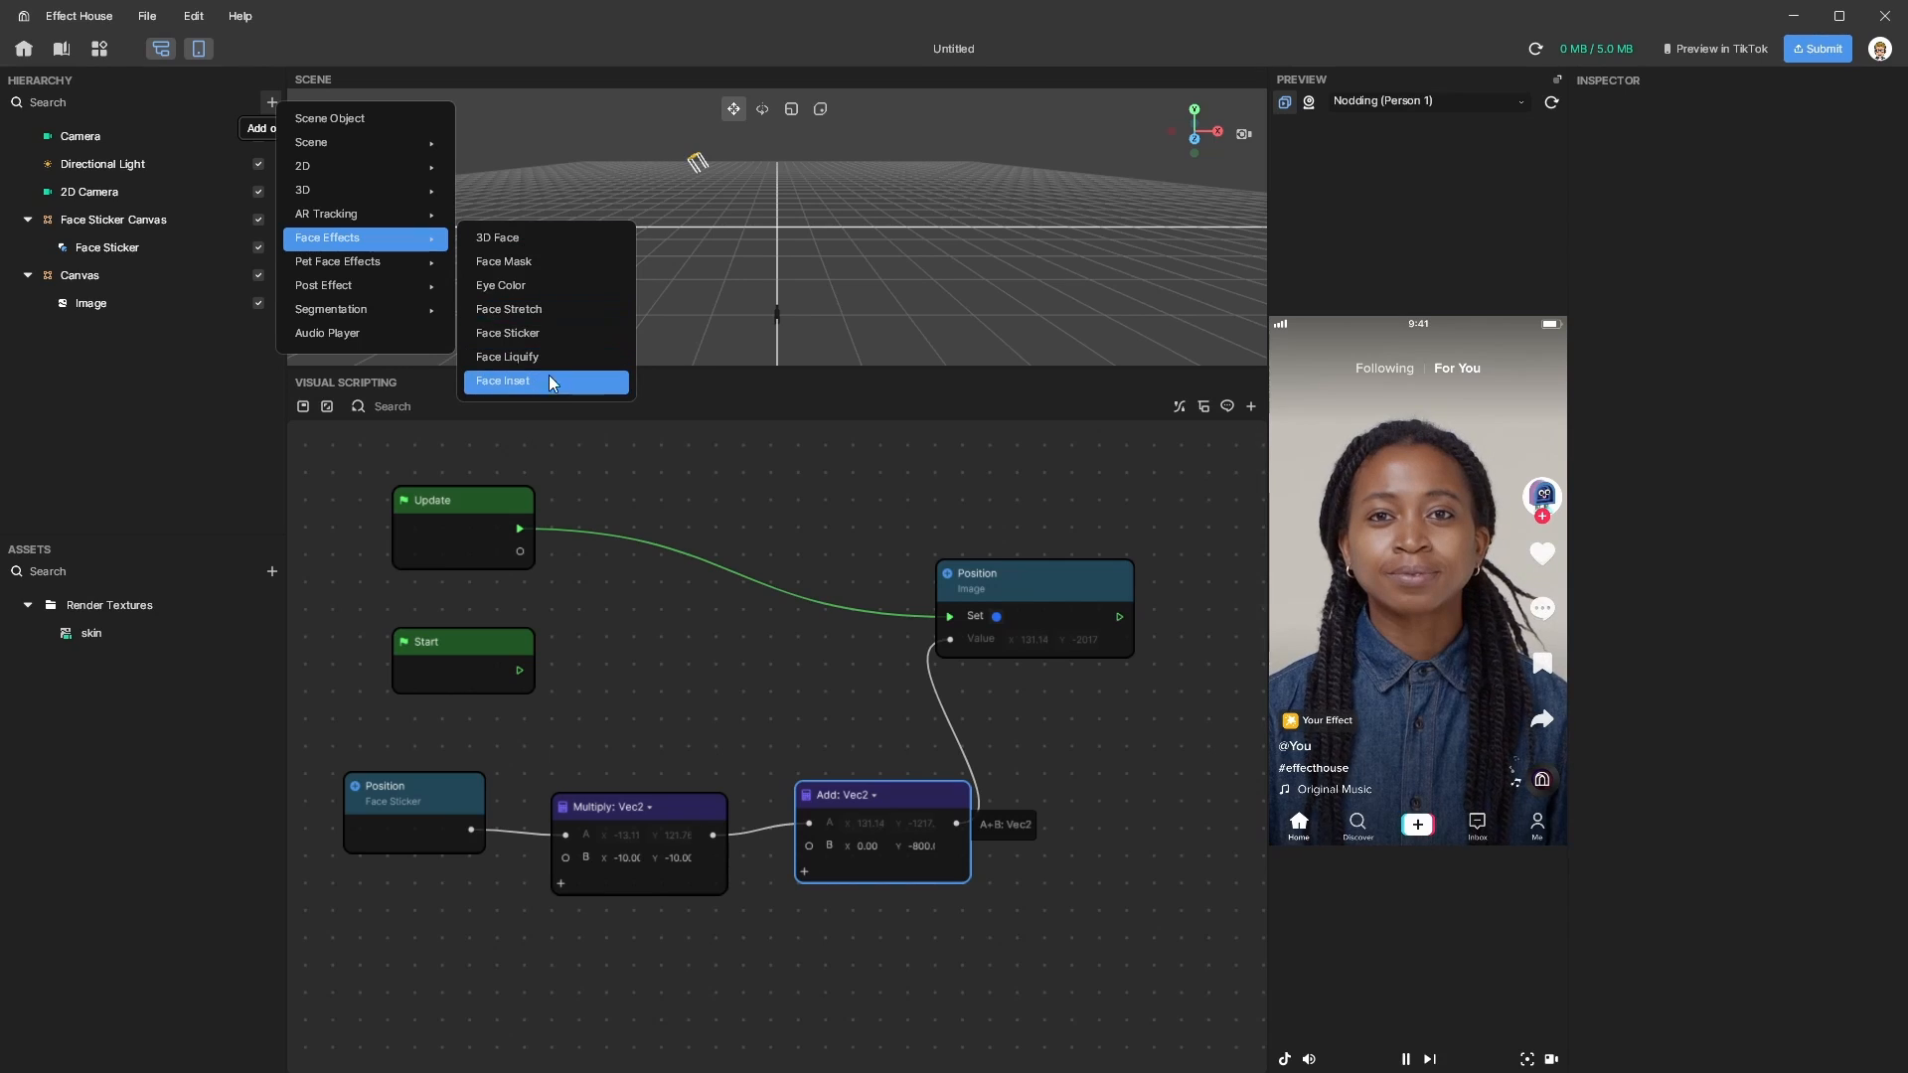
pyautogui.click(520, 262)
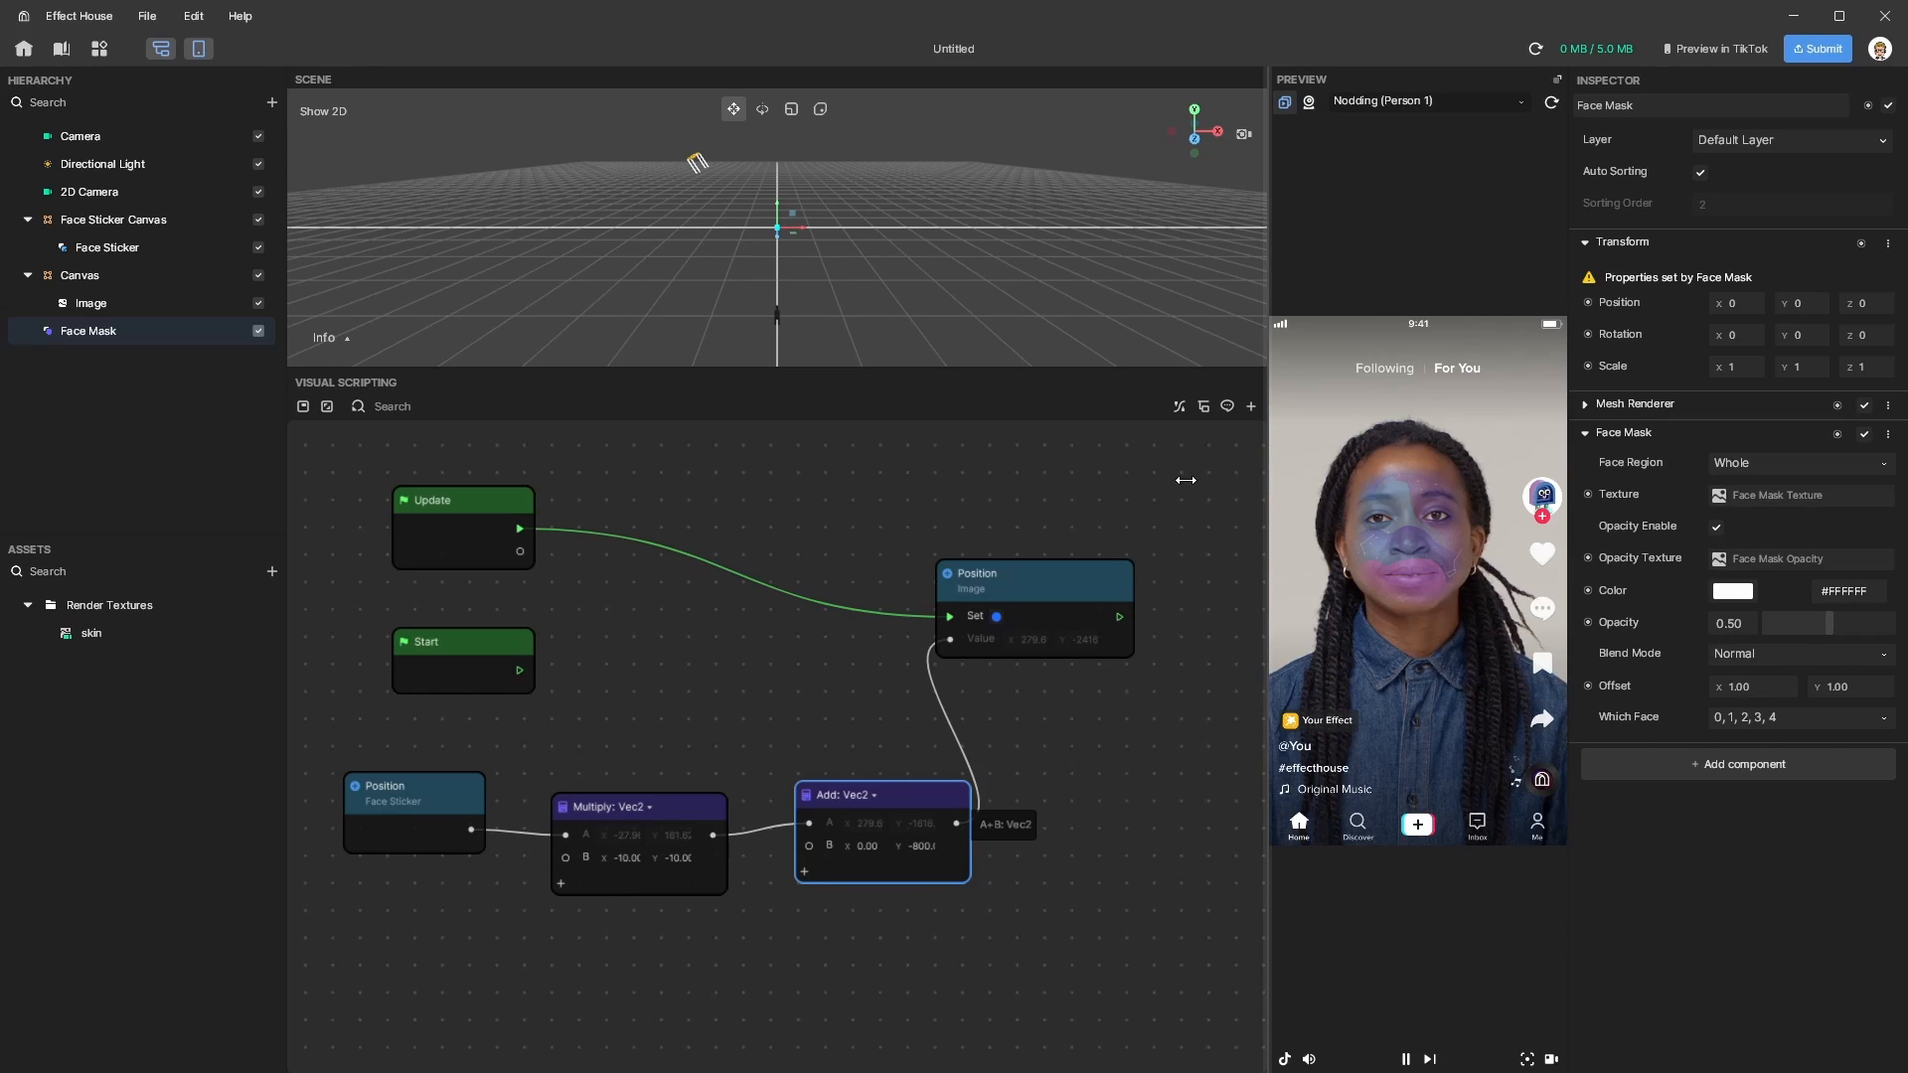
pyautogui.moveTo(1185, 480); pyautogui.dragTo(1100, 501)
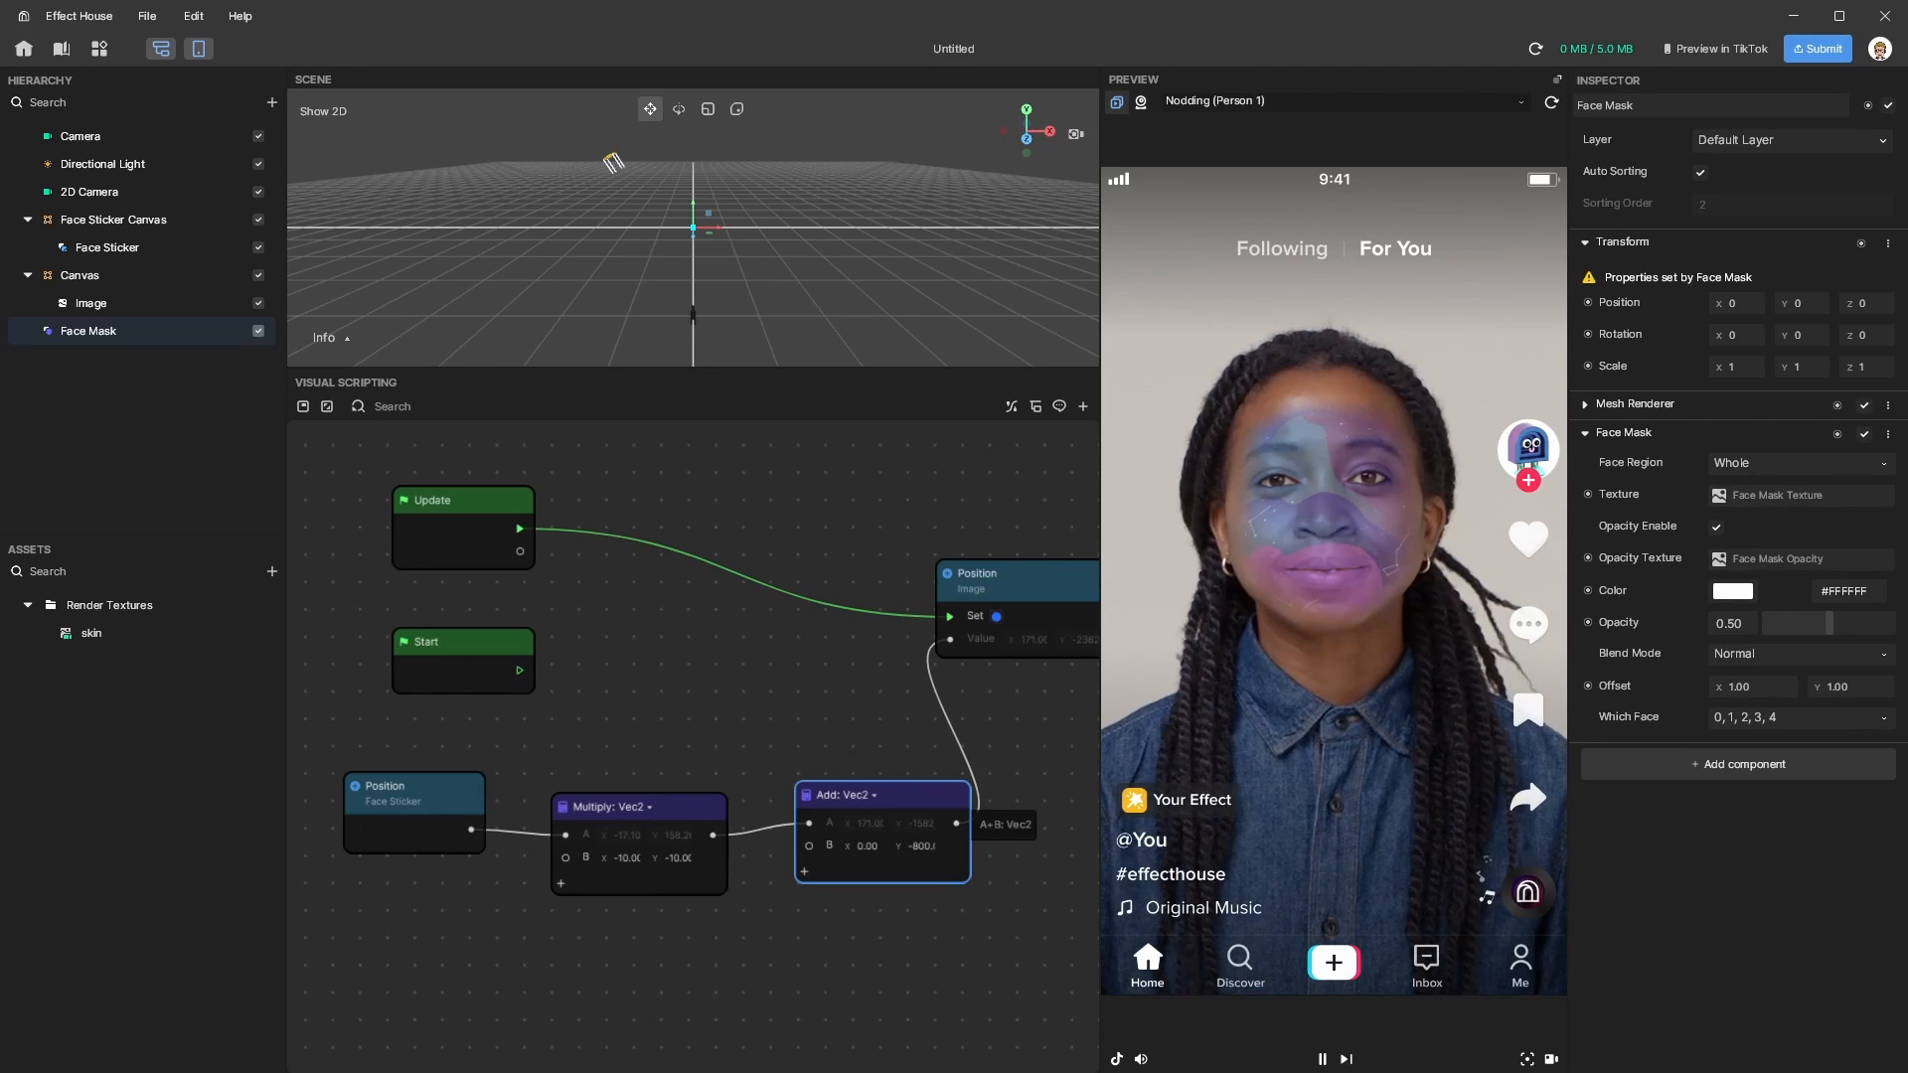
# Assign the skin render texture as the Face Mask's texture and raise the mask's opacity to 1.00.
pyautogui.click(1777, 495)
pyautogui.moveTo(1710, 112); pyautogui.dragTo(884, 322)
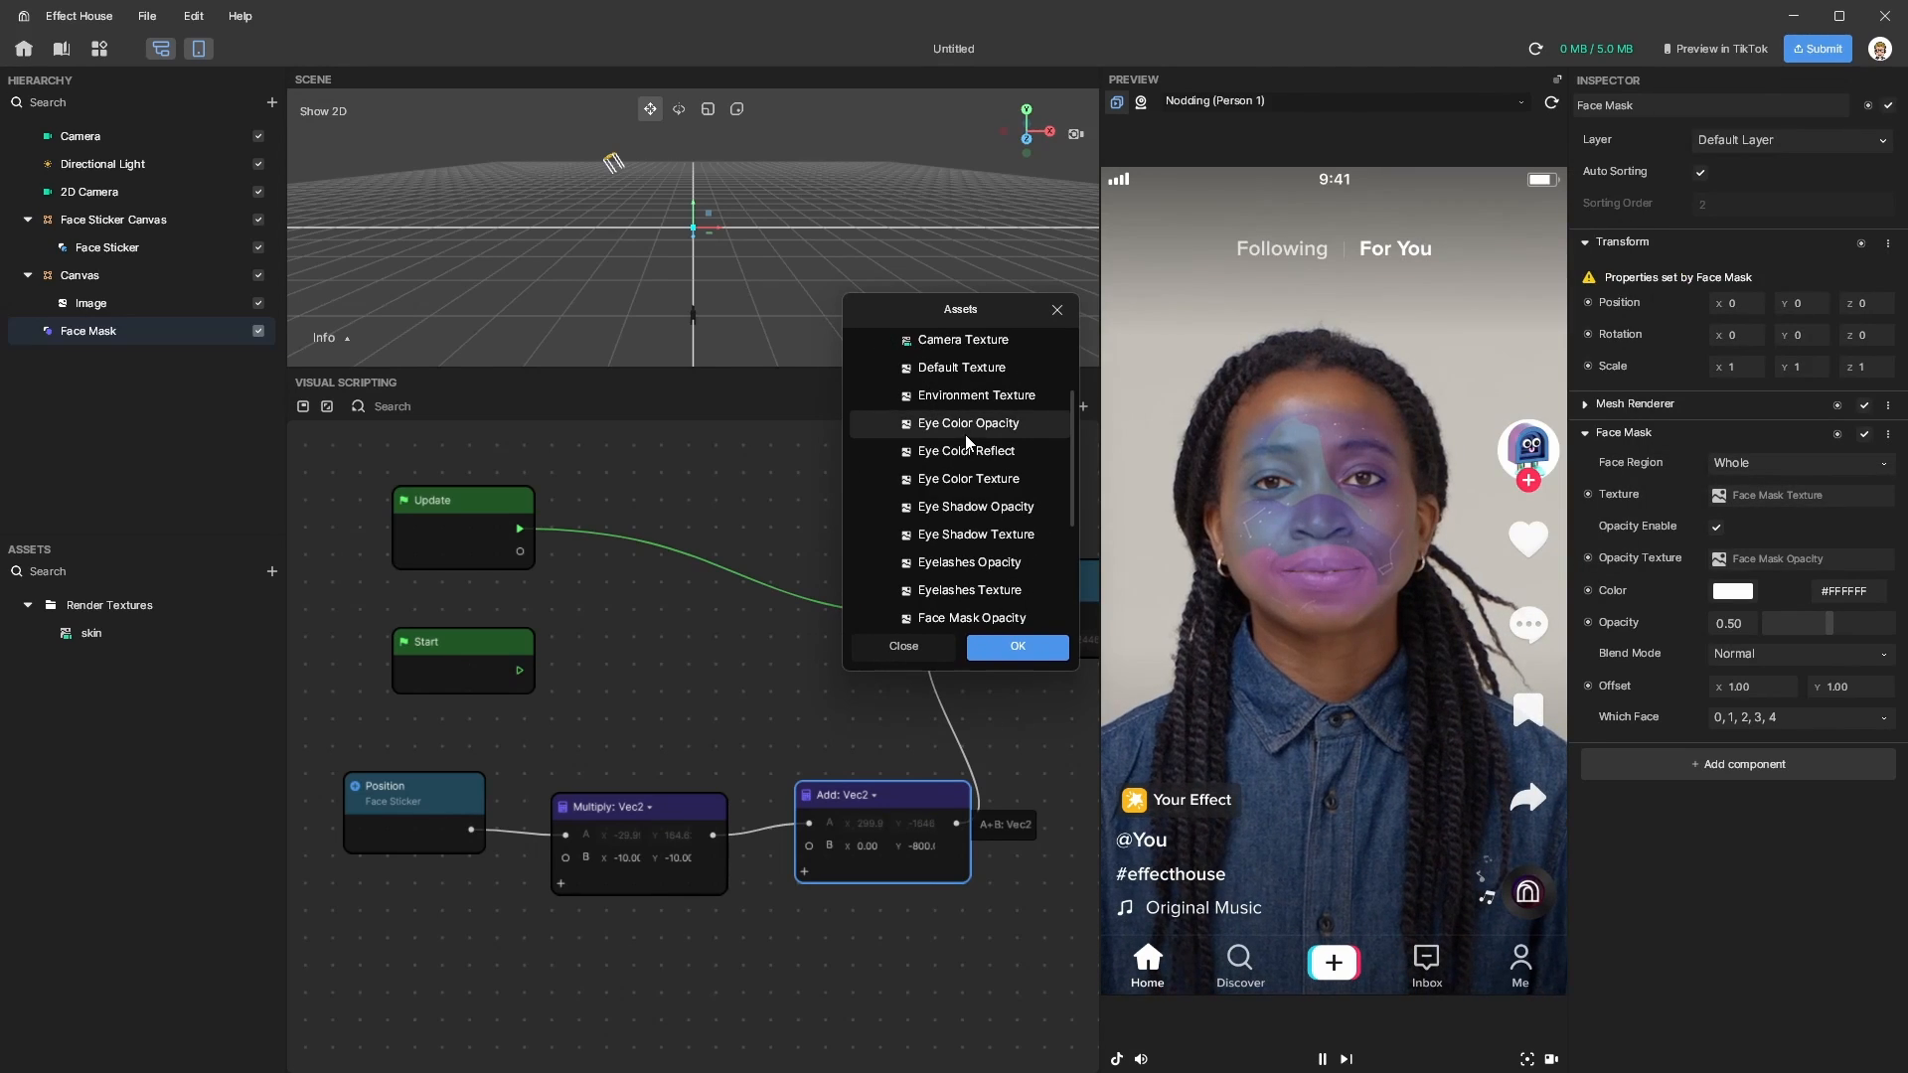
pyautogui.scroll(3, 963, 433)
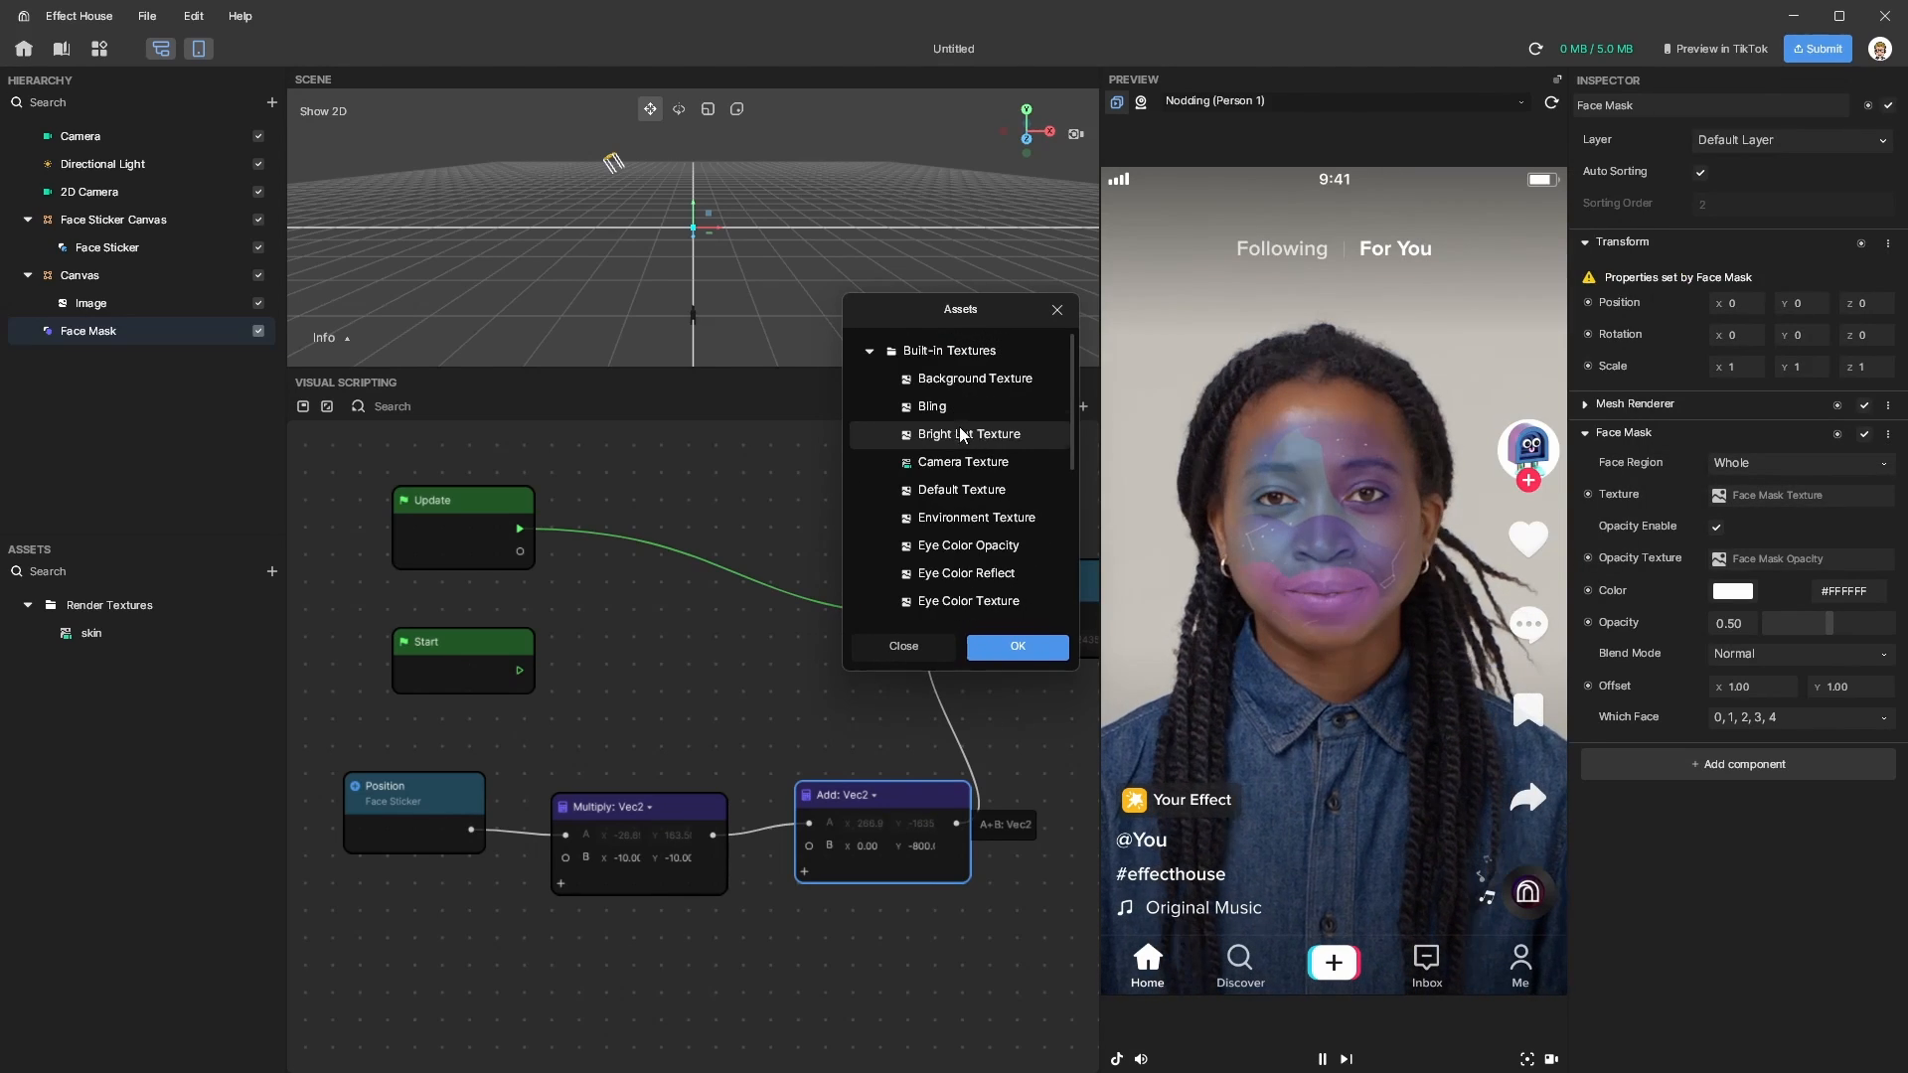
pyautogui.click(869, 352)
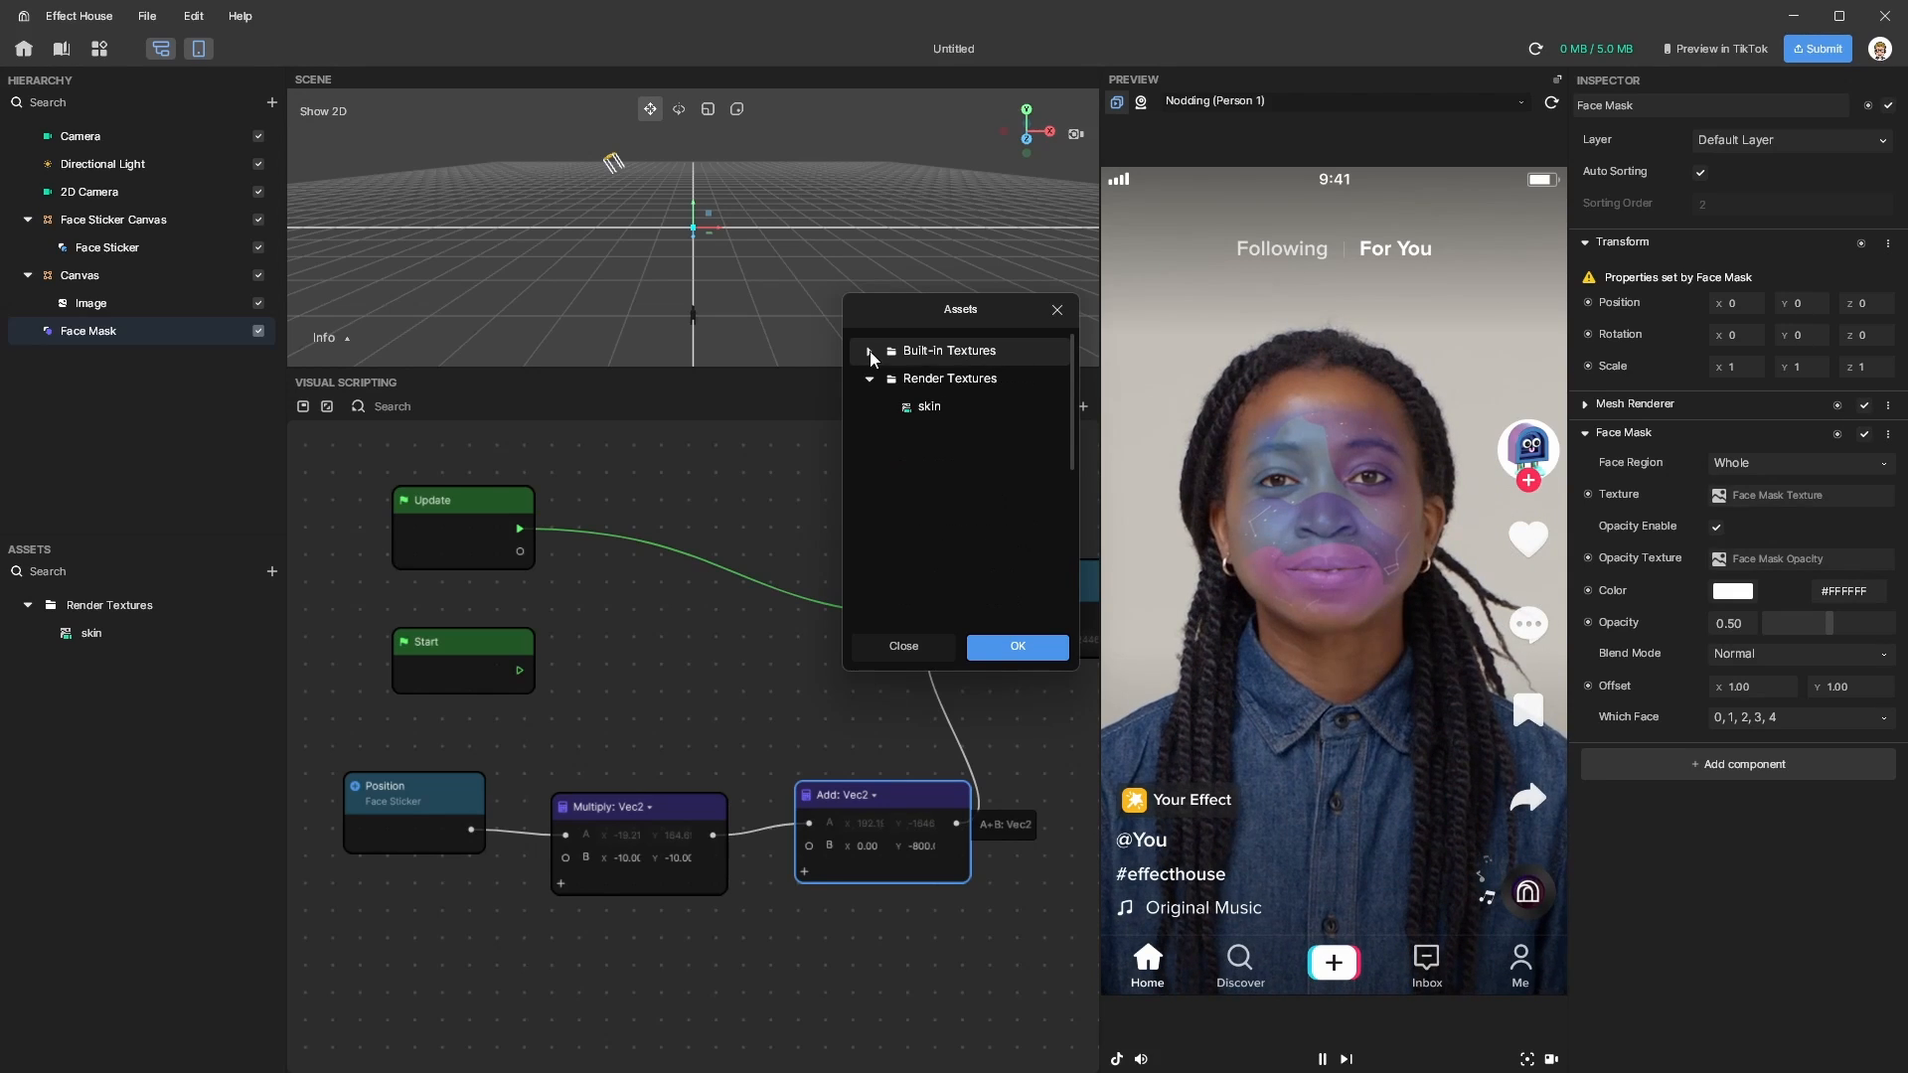
pyautogui.click(928, 408)
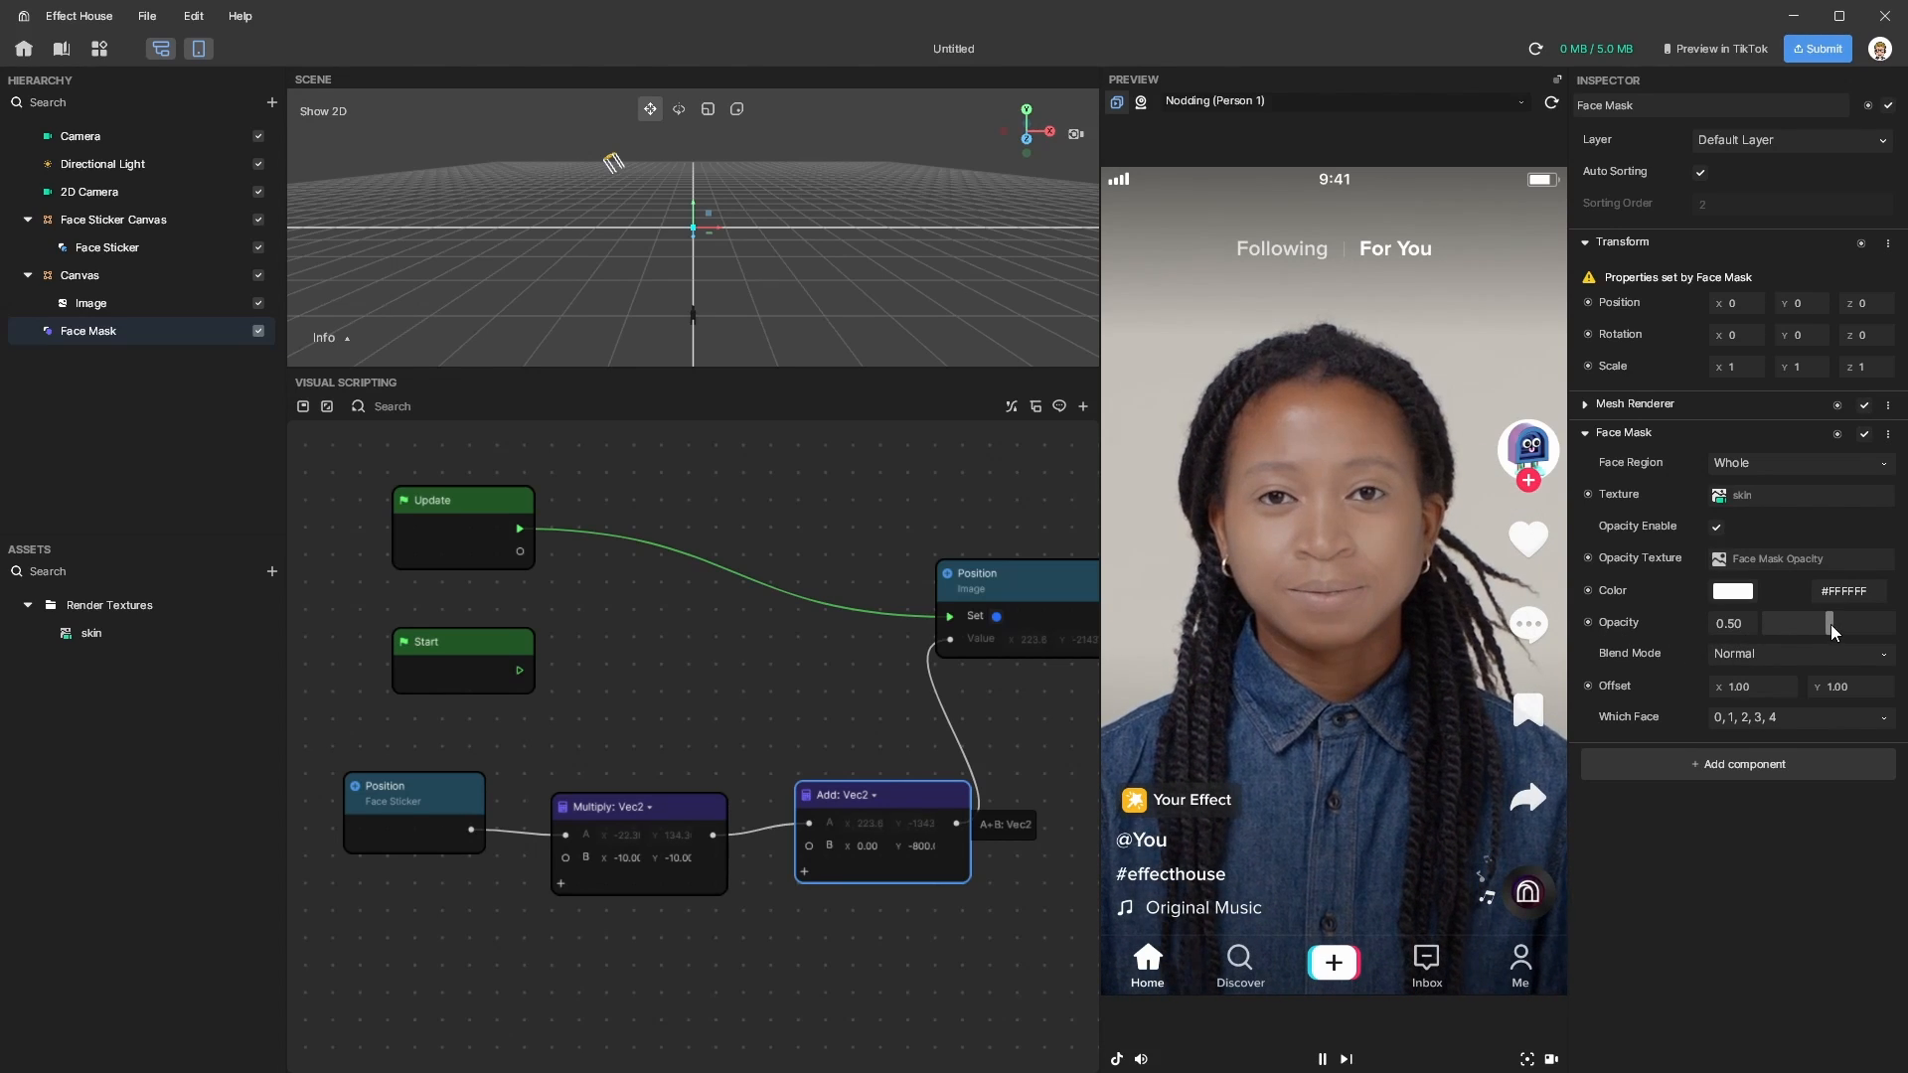
pyautogui.moveTo(1829, 626); pyautogui.dragTo(1900, 639)
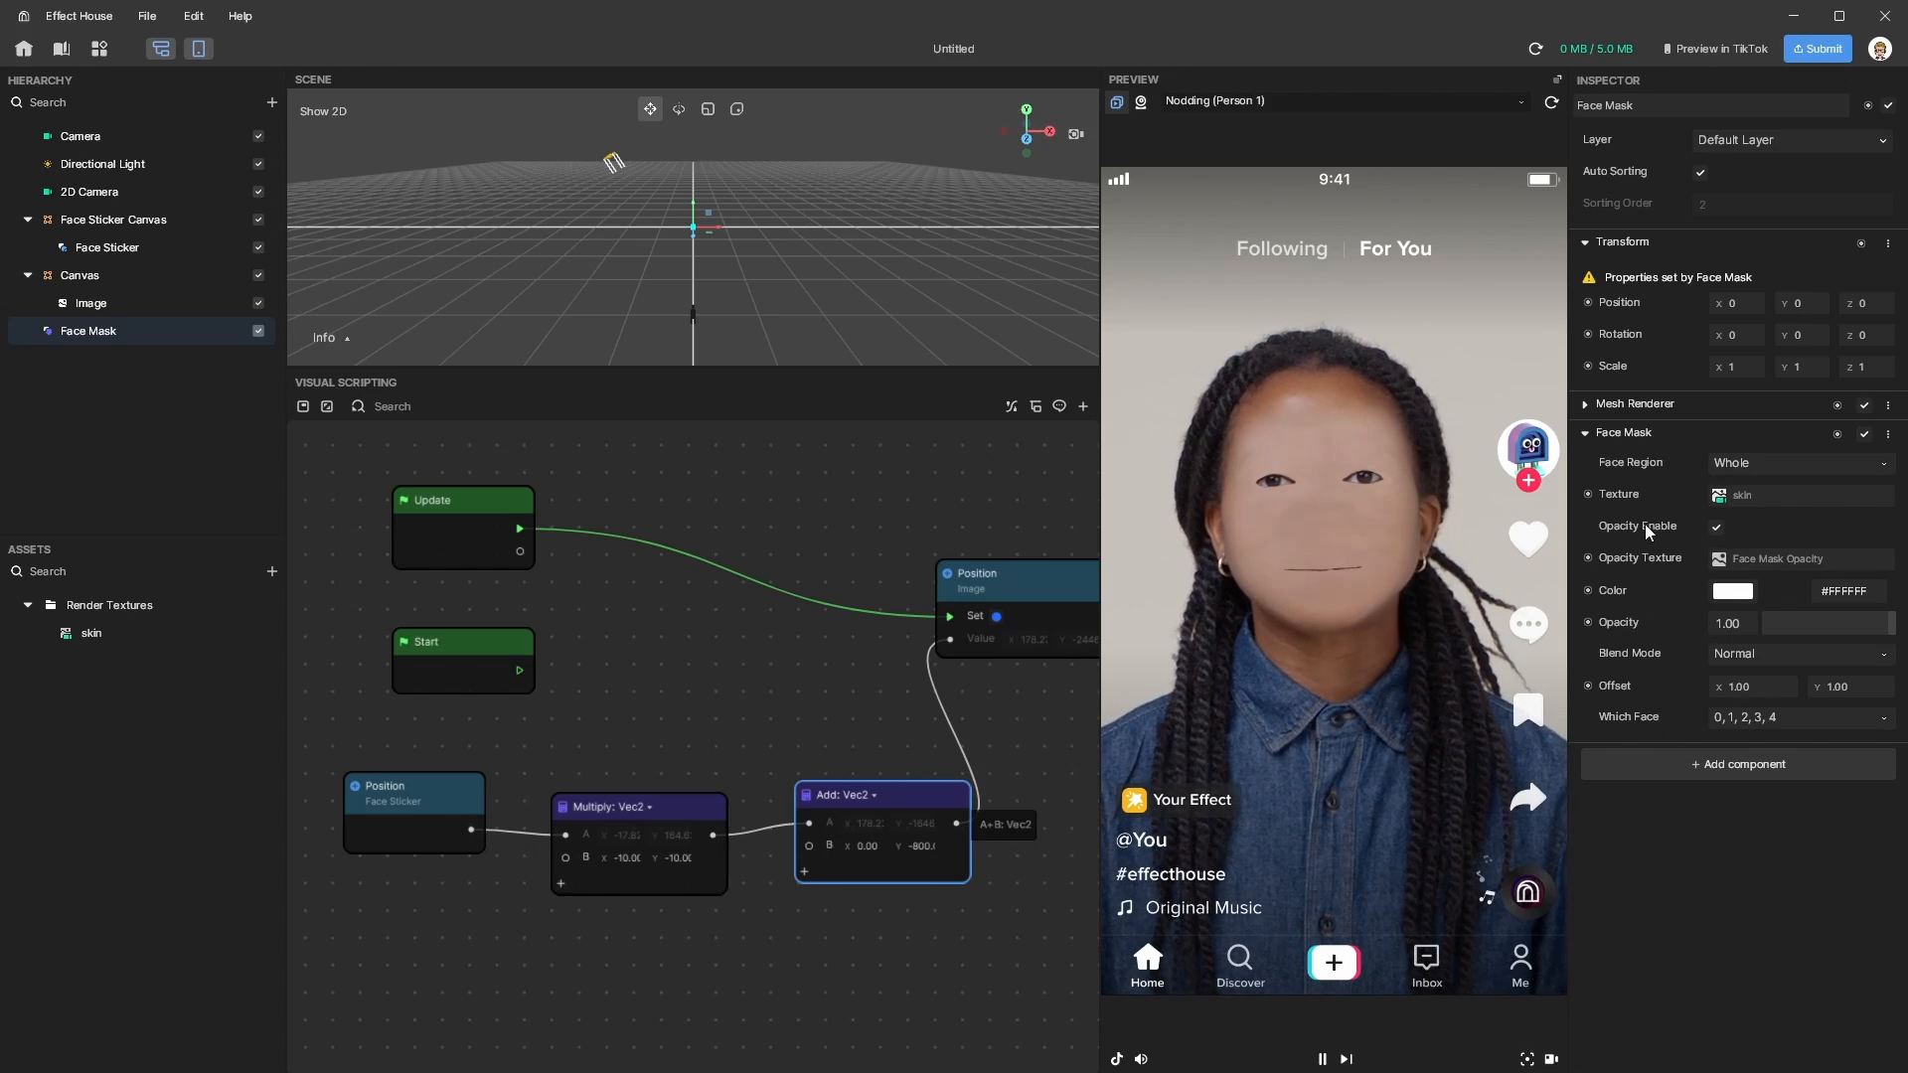
# Restrict the Face Mask to face 0 by excluding faces 1, 2, 3 and 4.
pyautogui.click(1775, 715)
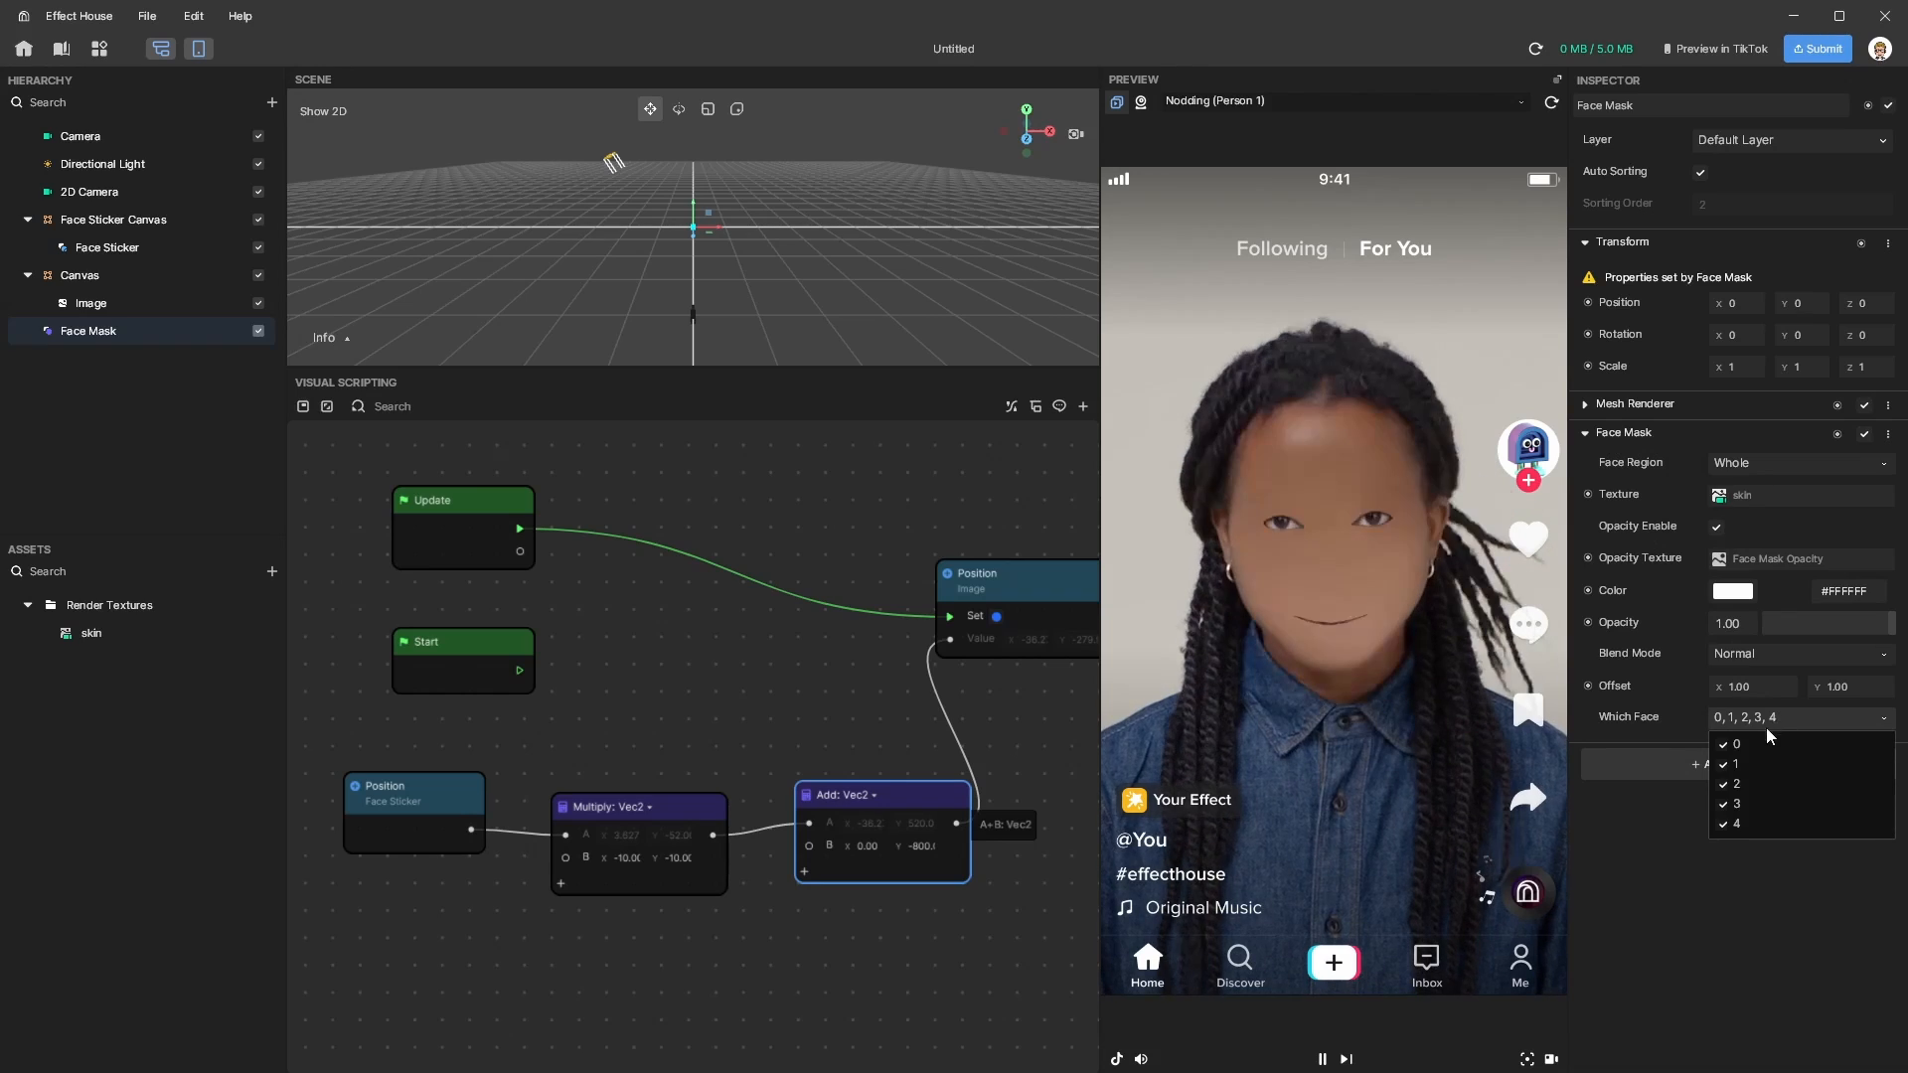
pyautogui.click(1739, 785)
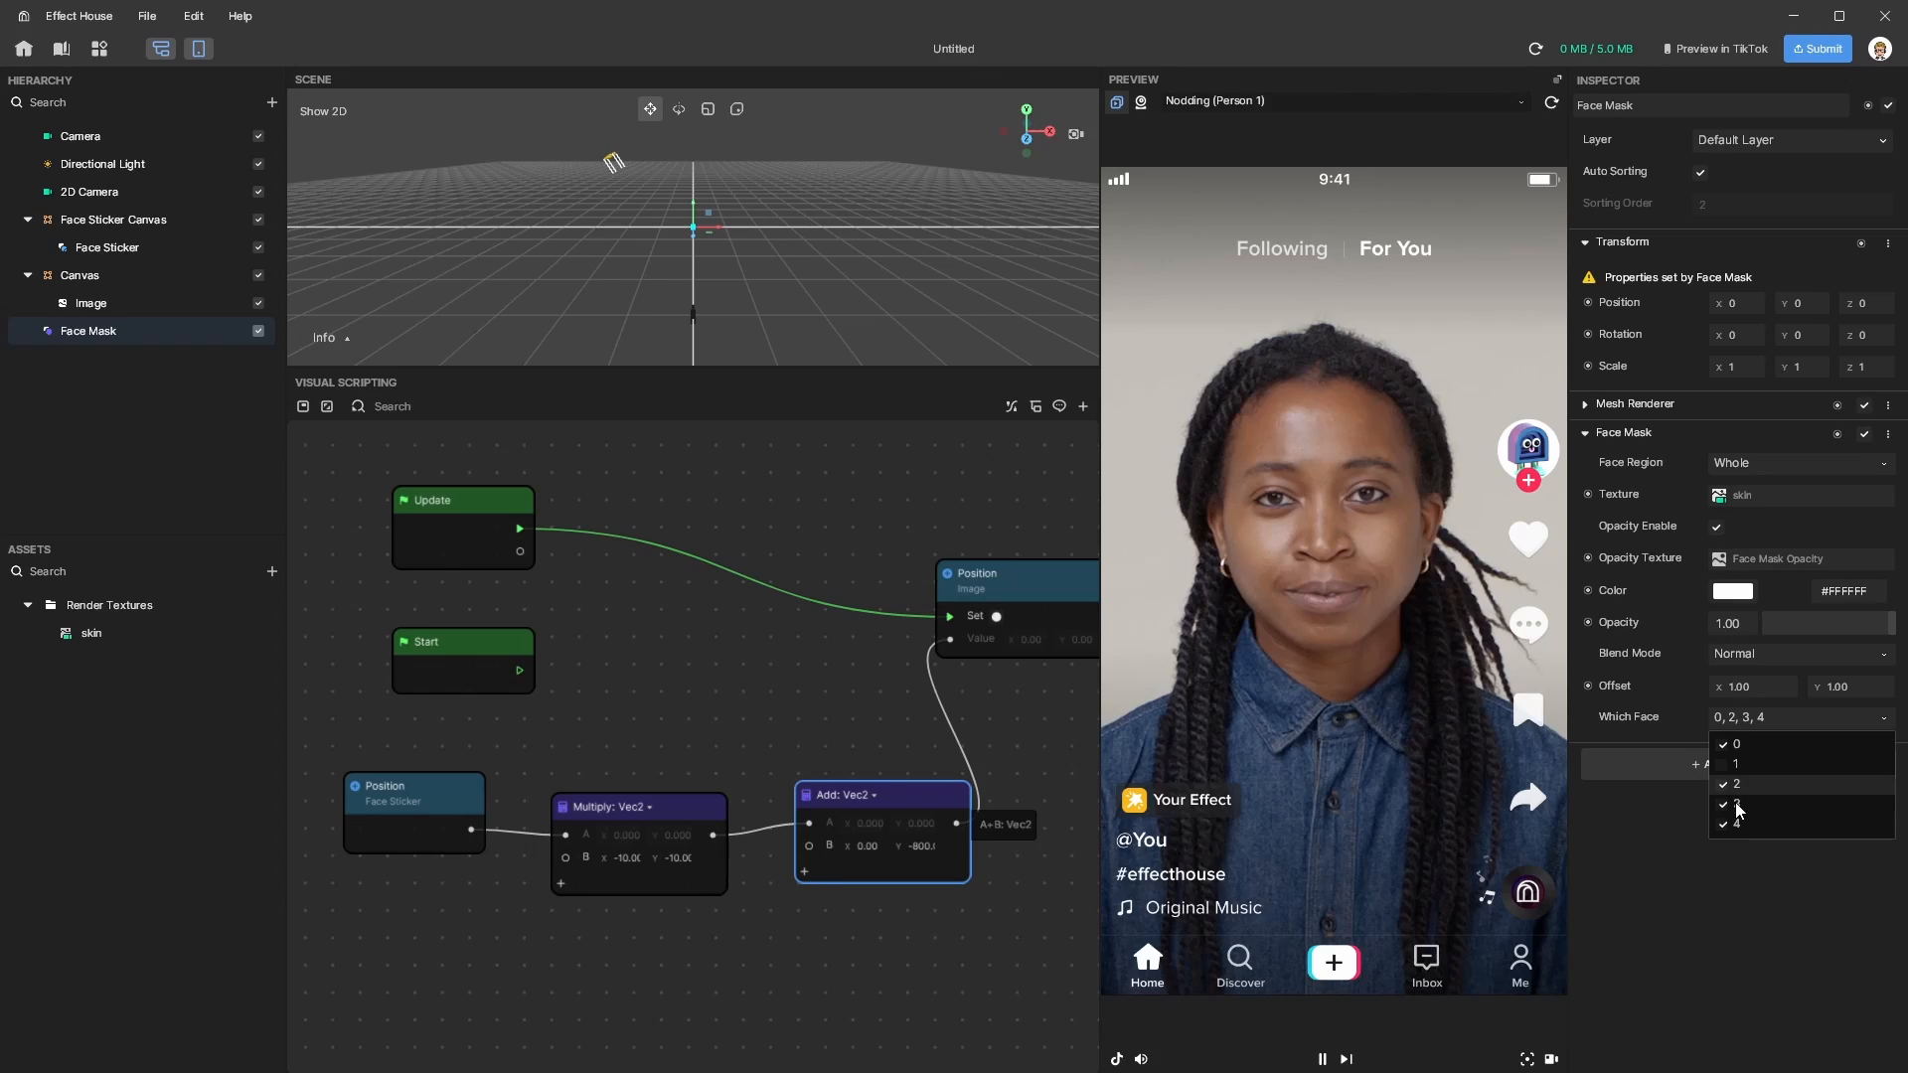
pyautogui.click(1737, 789)
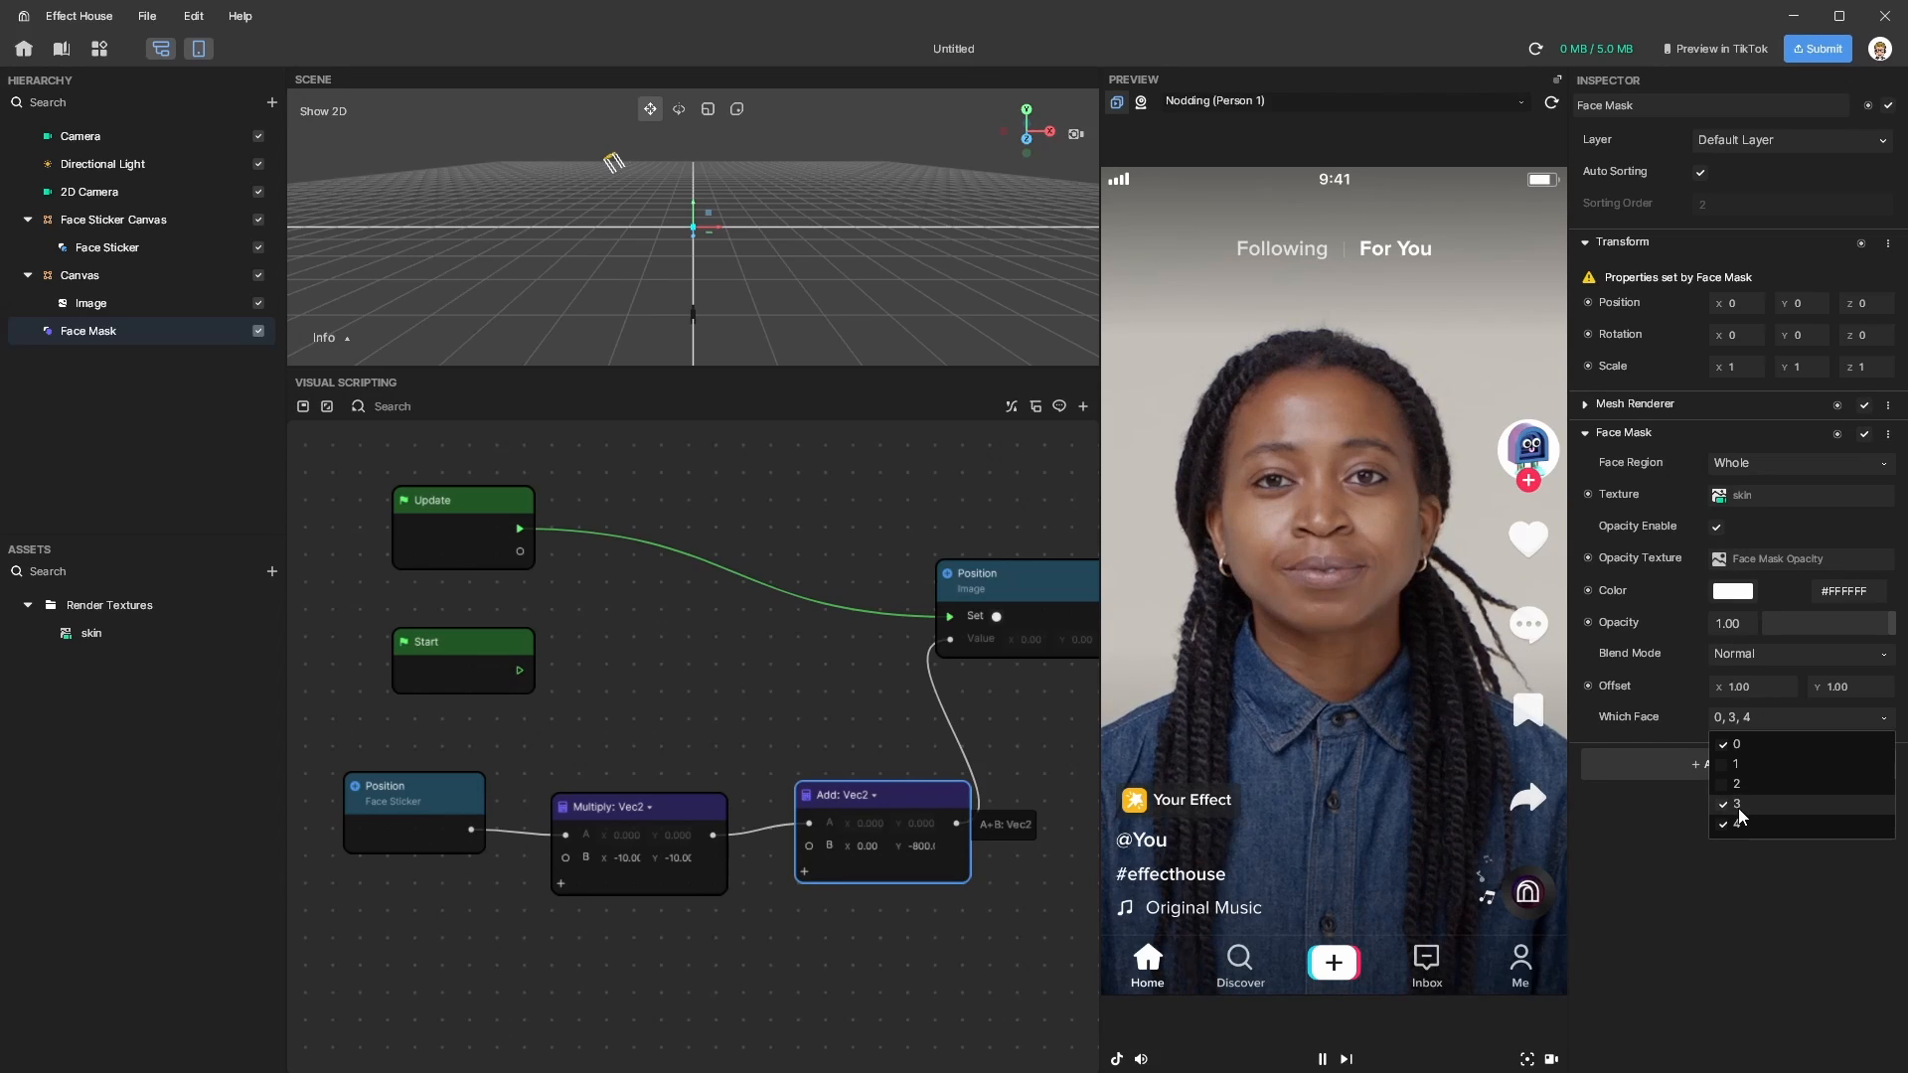
pyautogui.click(1738, 825)
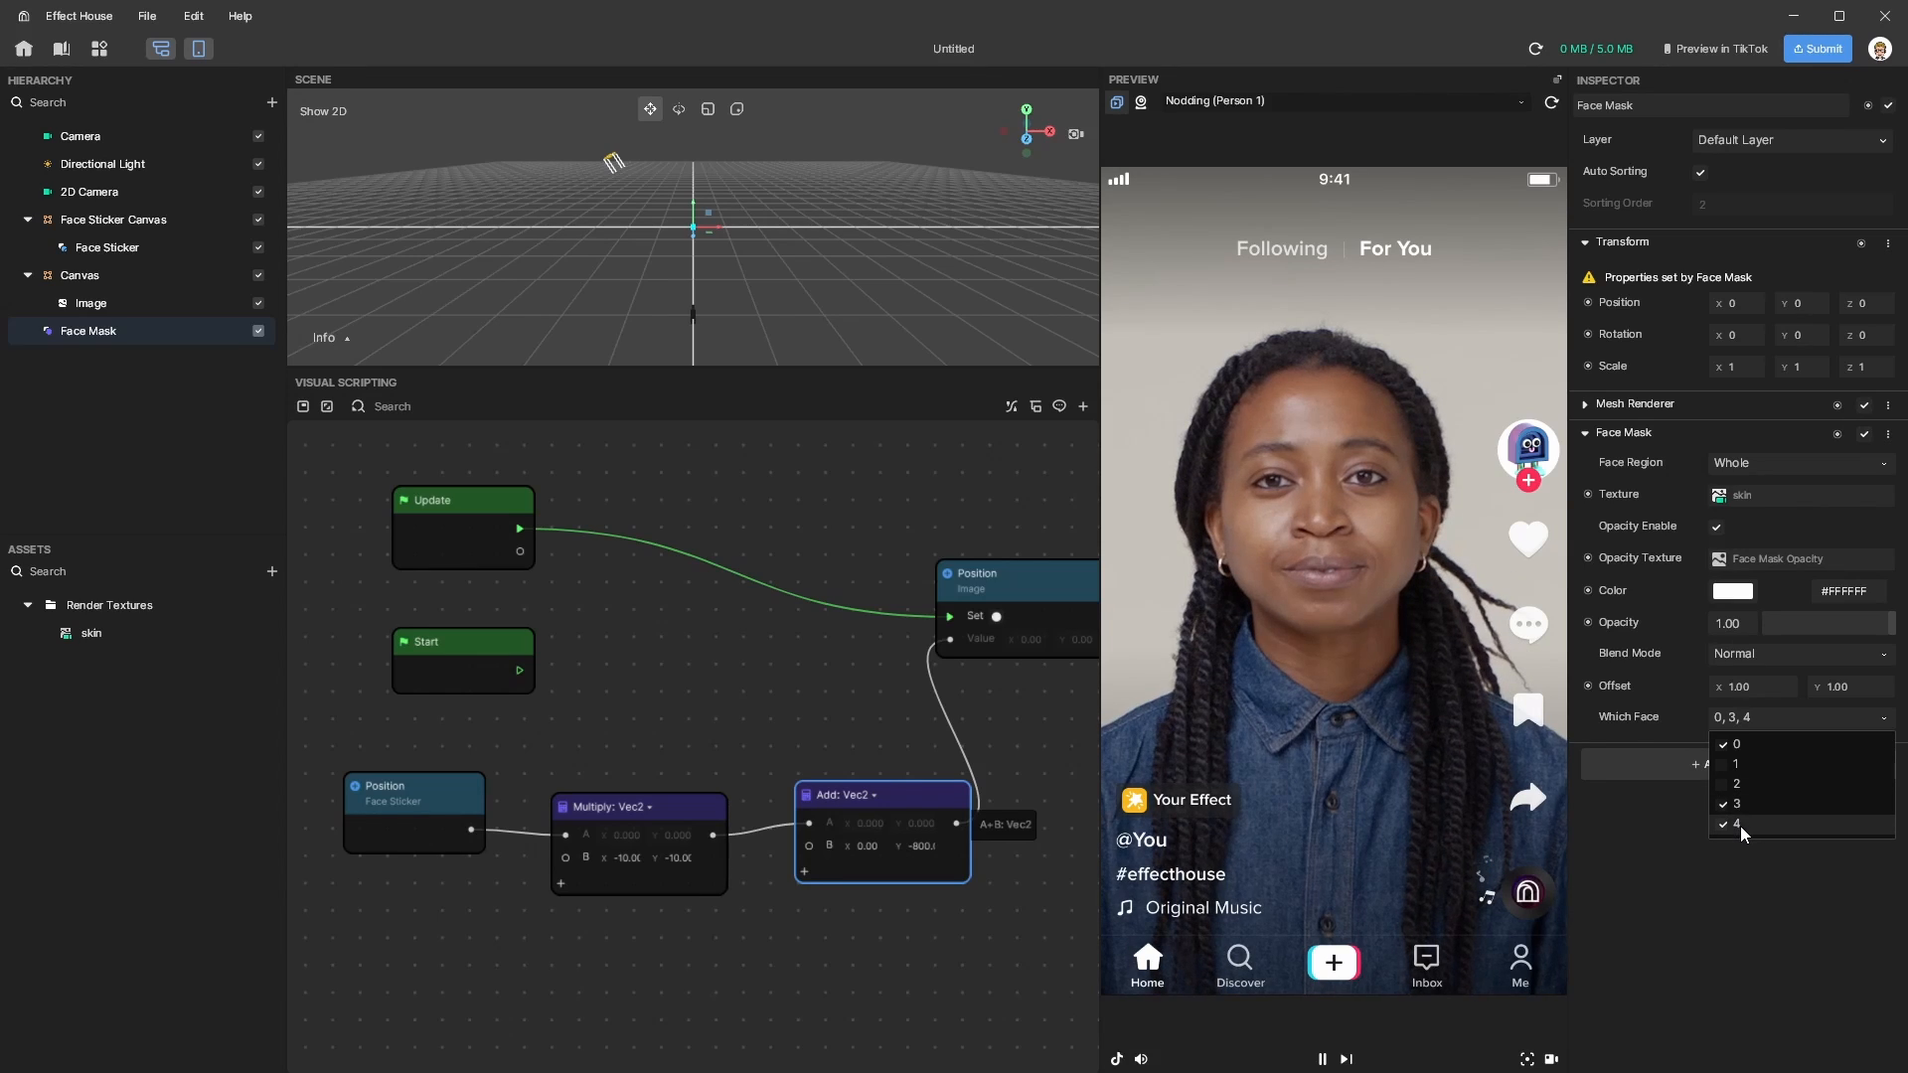
pyautogui.click(1737, 804)
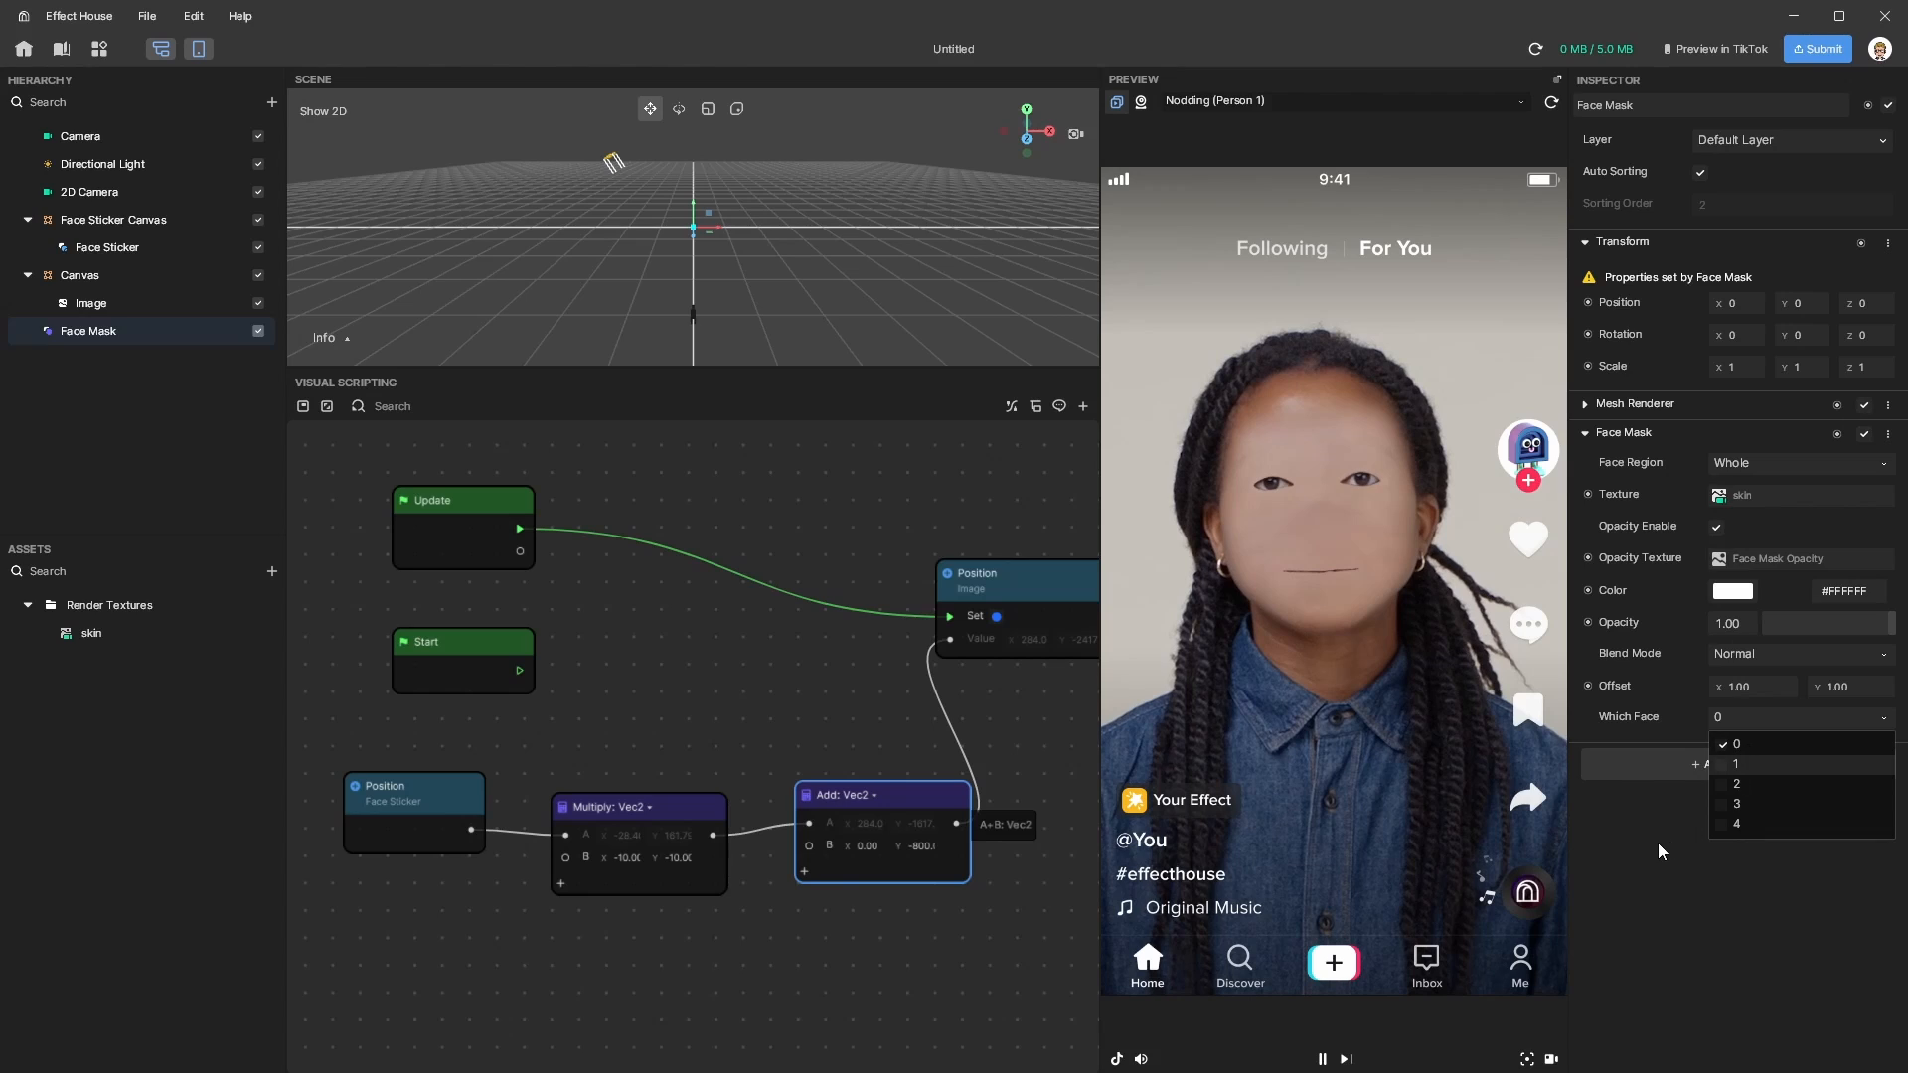
pyautogui.click(1718, 686)
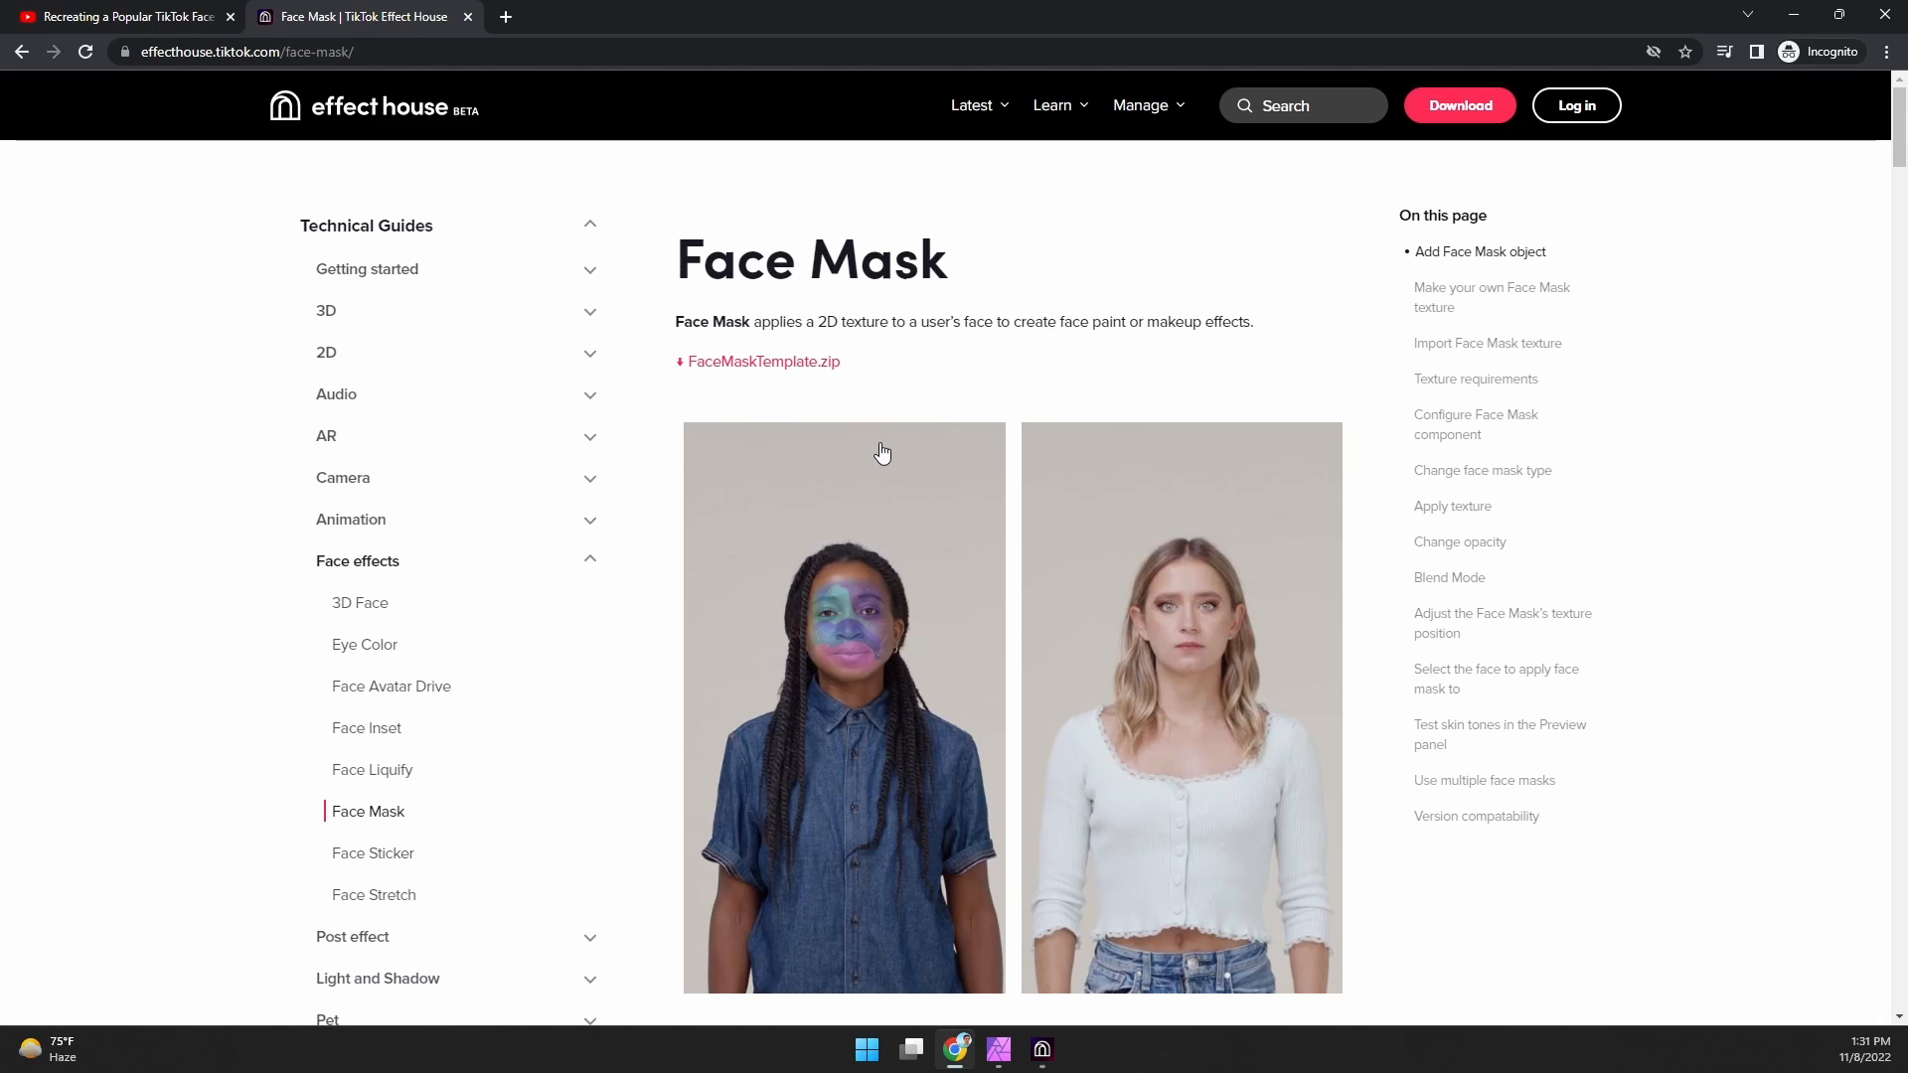
# Switch to Affinity Photo and add a new pixel layer named nose above the Face Mask group in the template.
pyautogui.hotkey('alt', 'Tab')
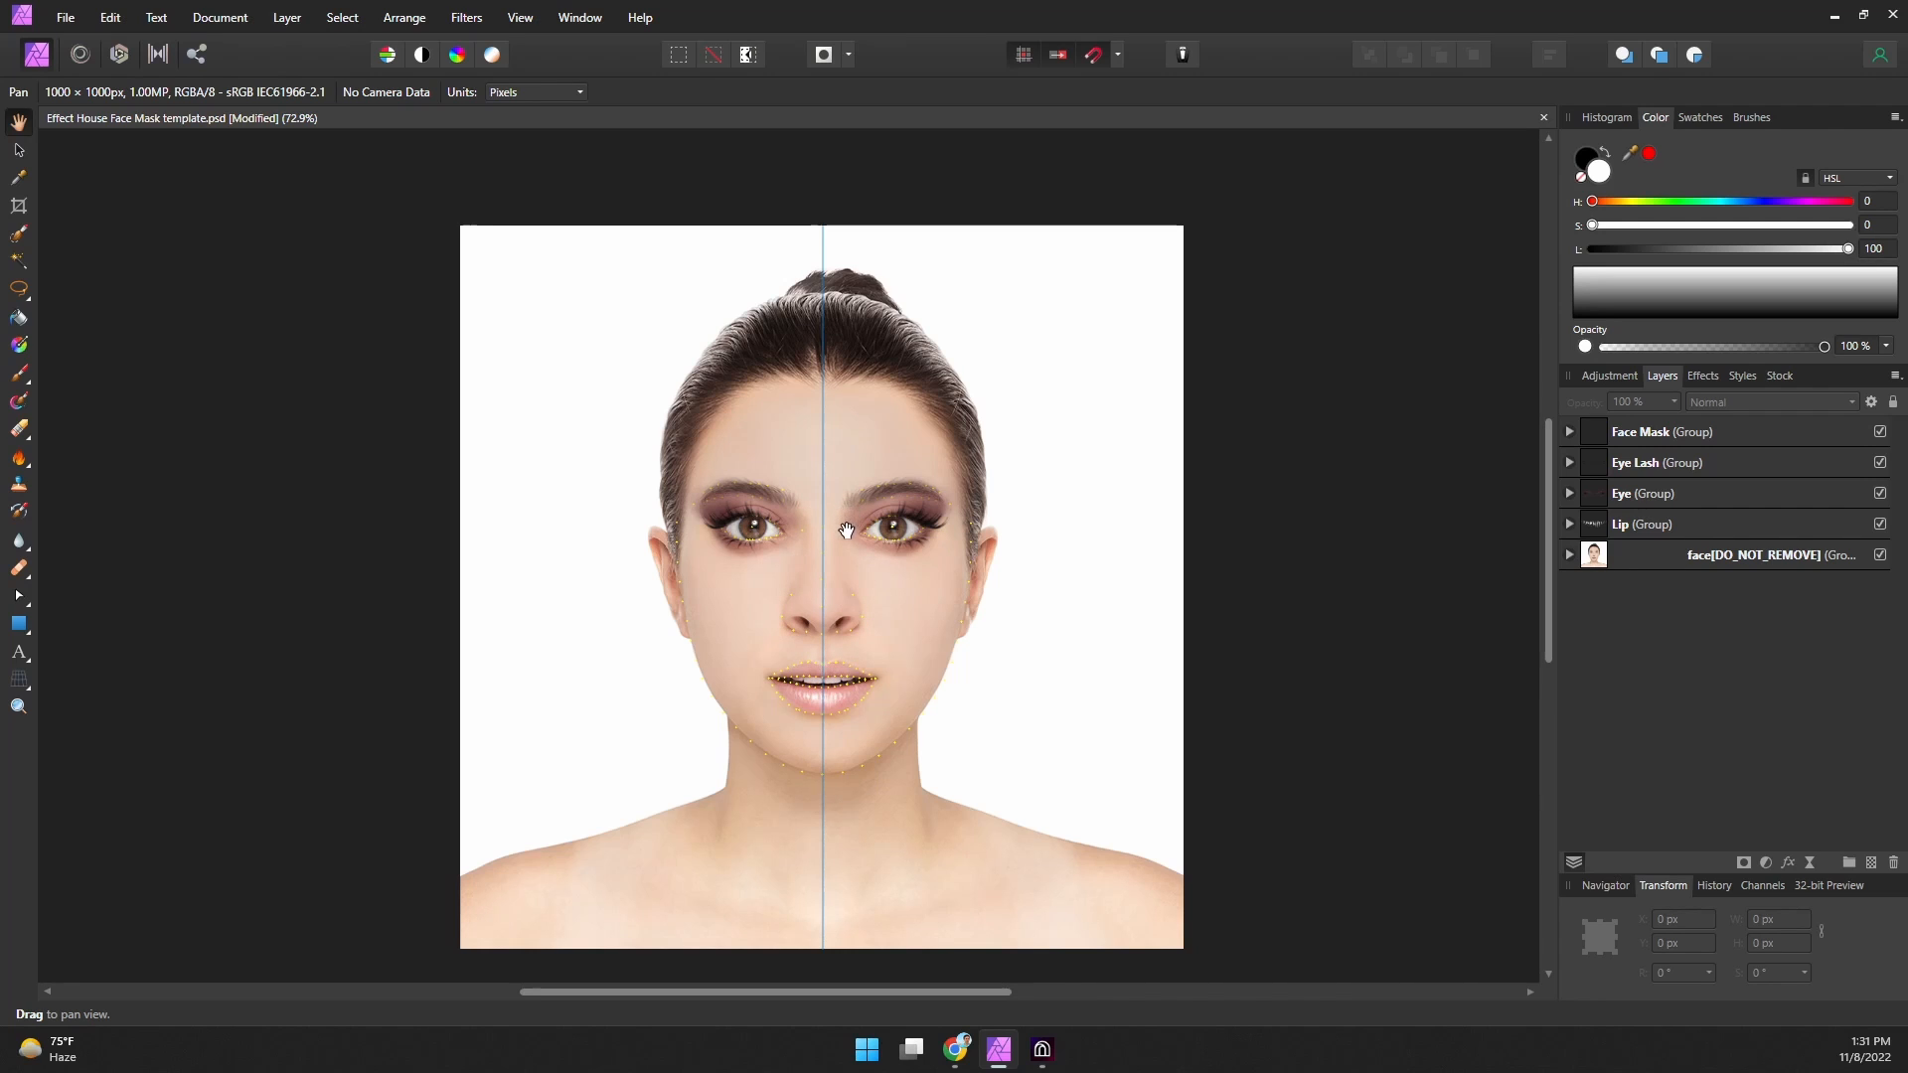
pyautogui.keyDown('ctrl'); pyautogui.scroll(5, 847, 568); pyautogui.keyUp('ctrl')
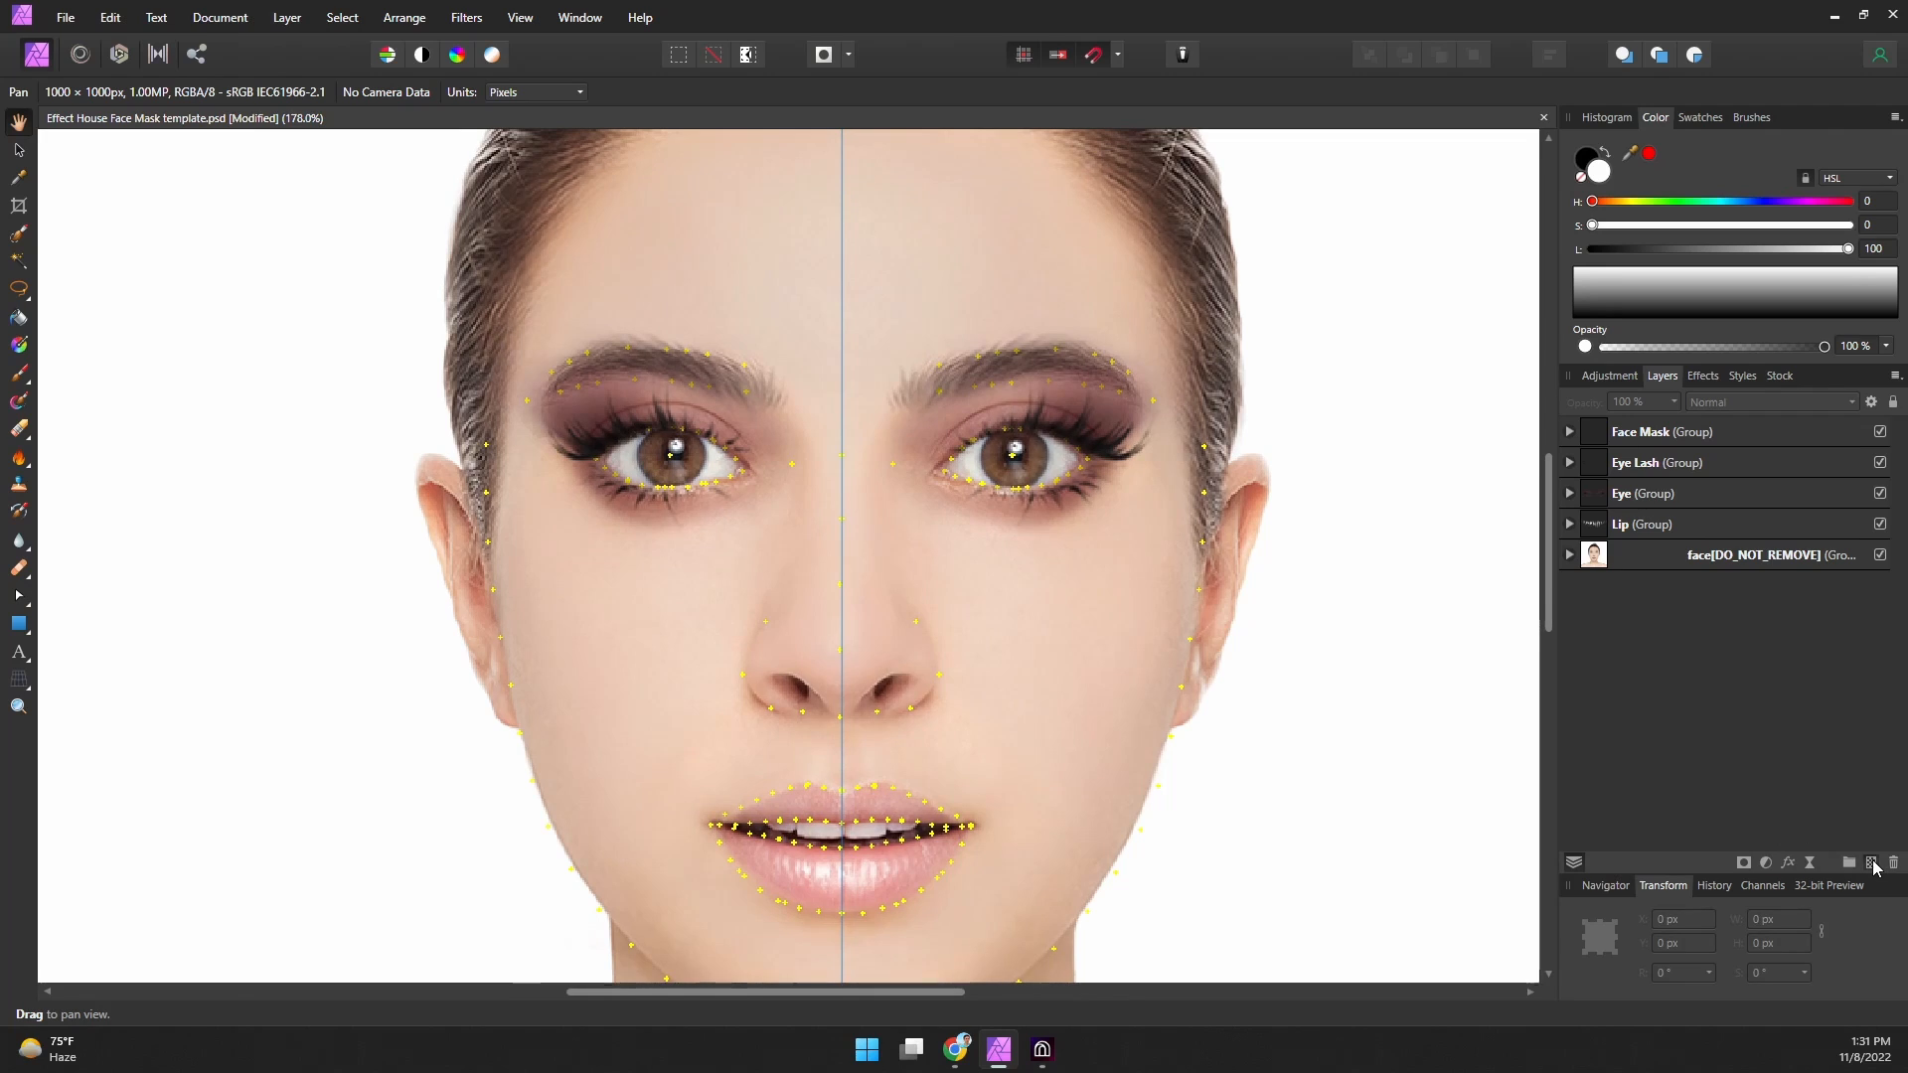
pyautogui.click(1871, 862)
pyautogui.doubleClick(1632, 431)
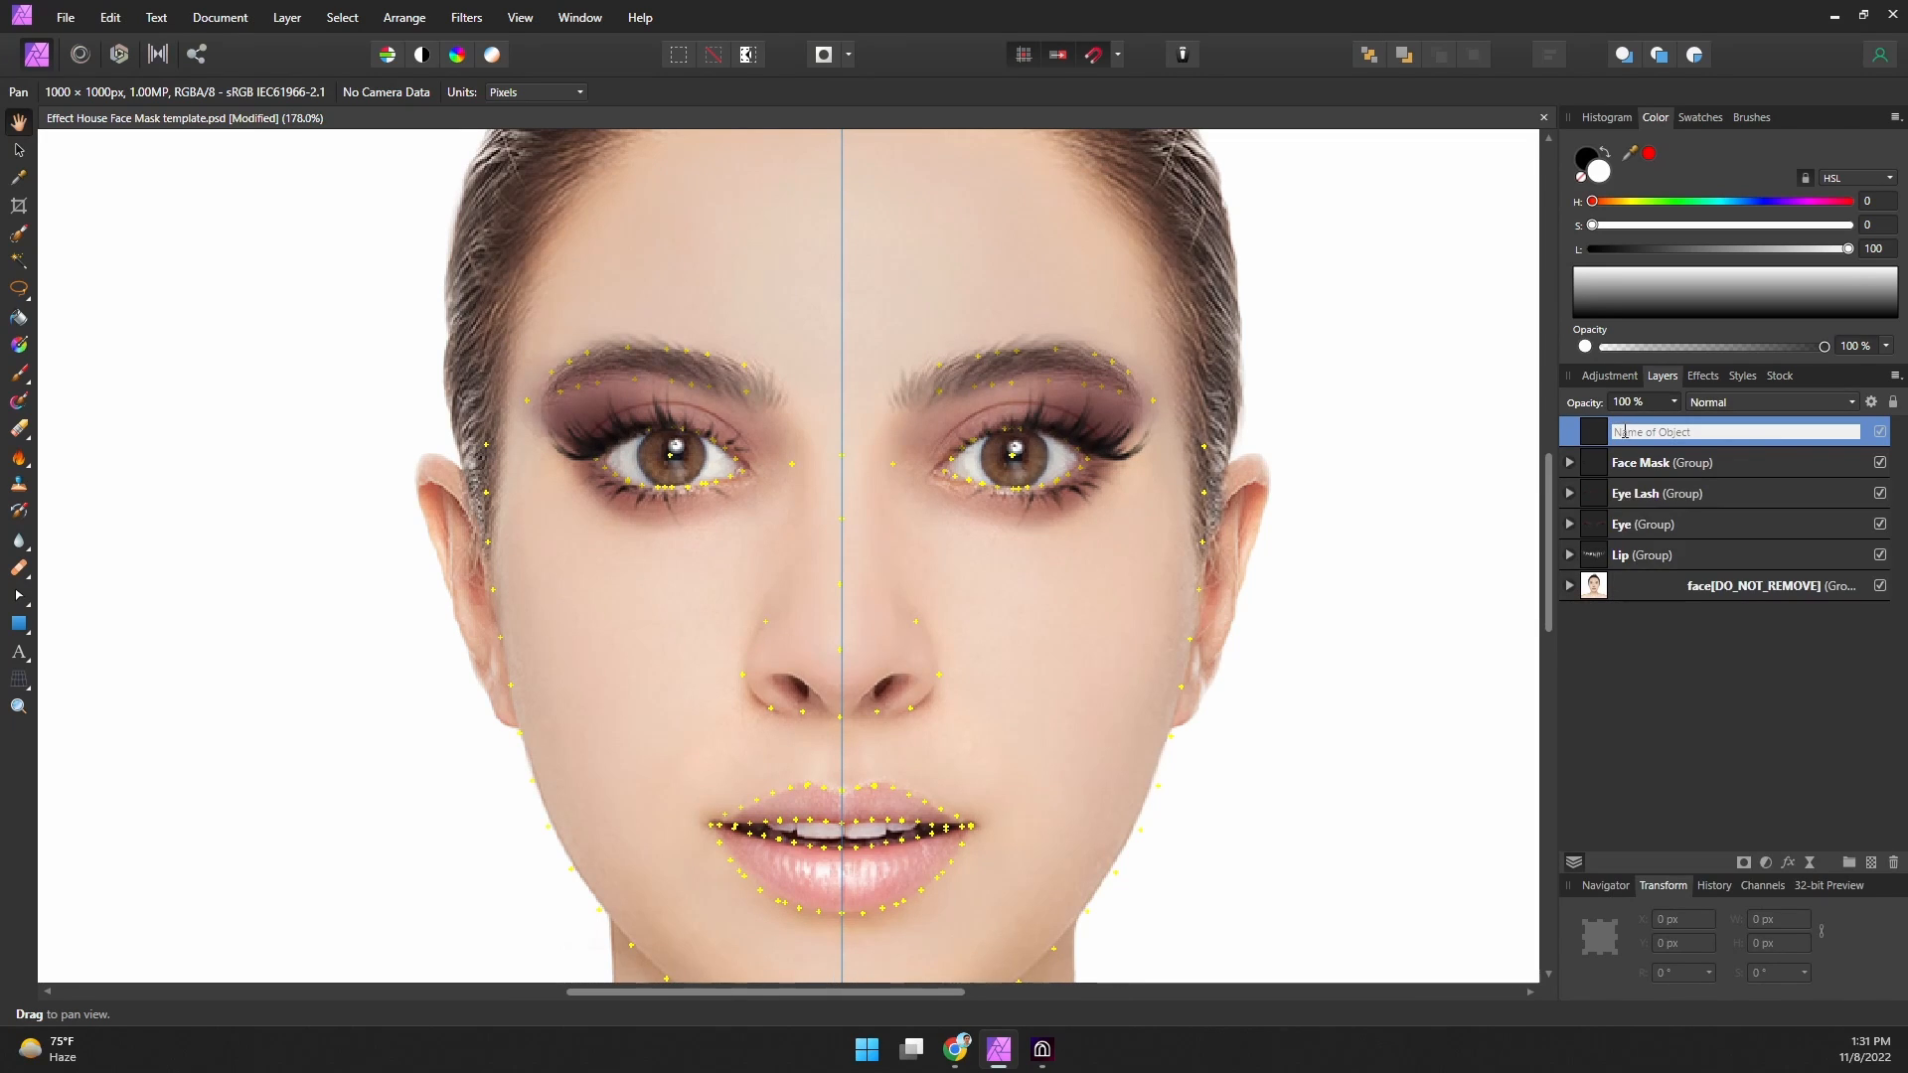
pyautogui.write('nose')
pyautogui.press('Return')
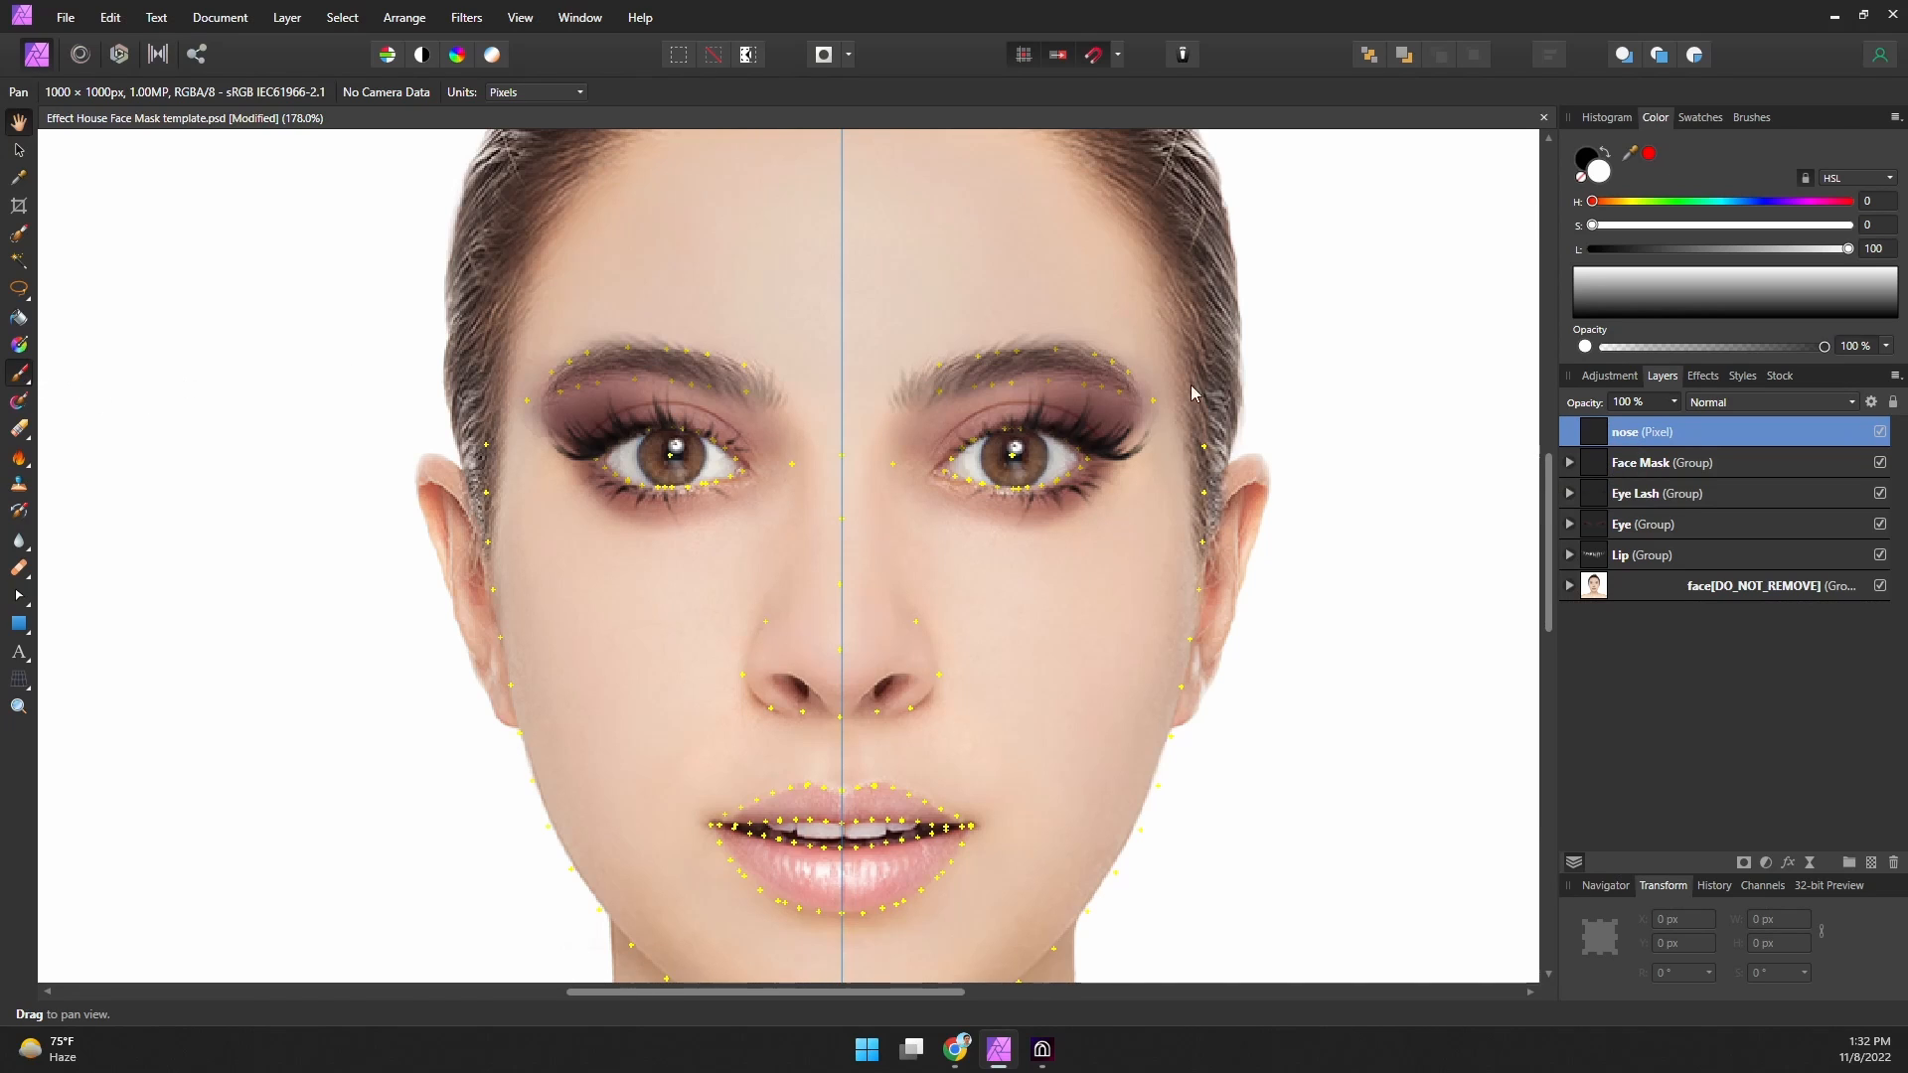
# Paint the nose area white on the nose layer with a soft brush about 271 px wide.
pyautogui.press('b')
pyautogui.press('x')
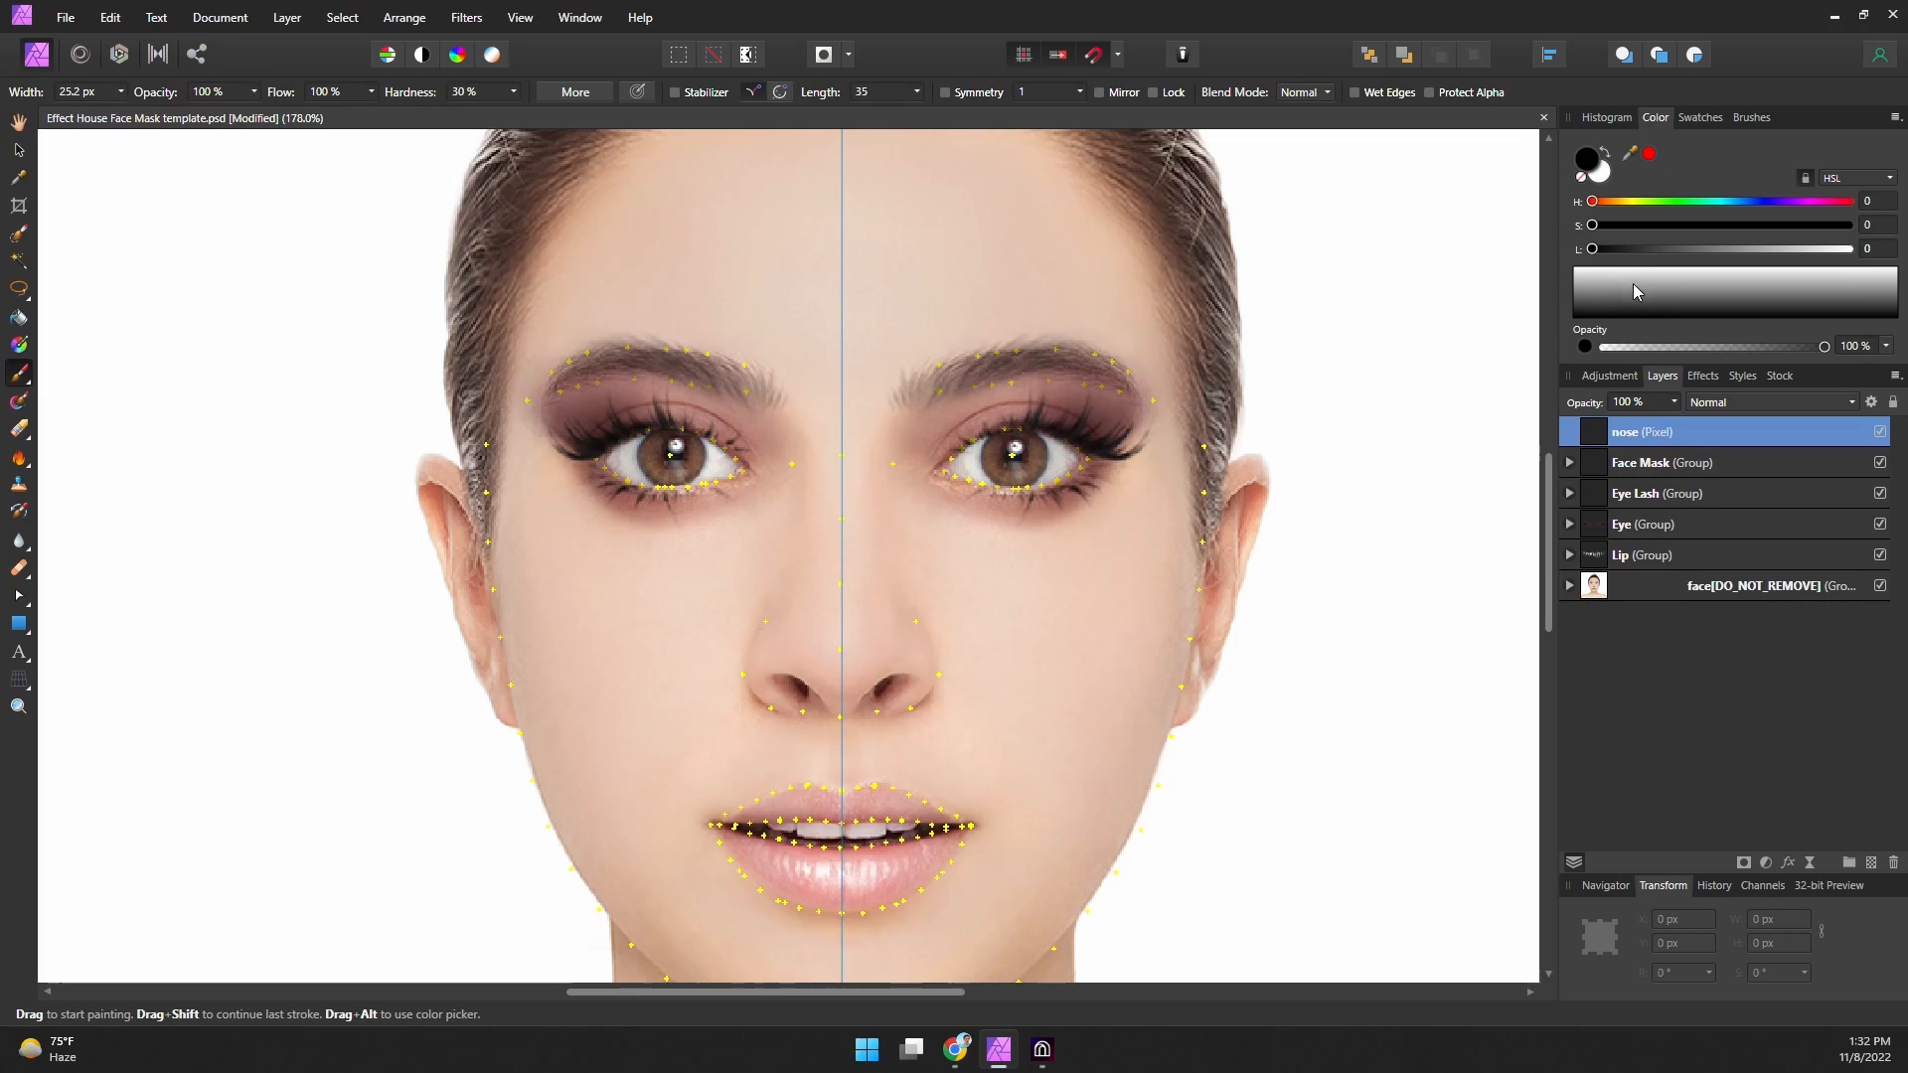
pyautogui.press('x')
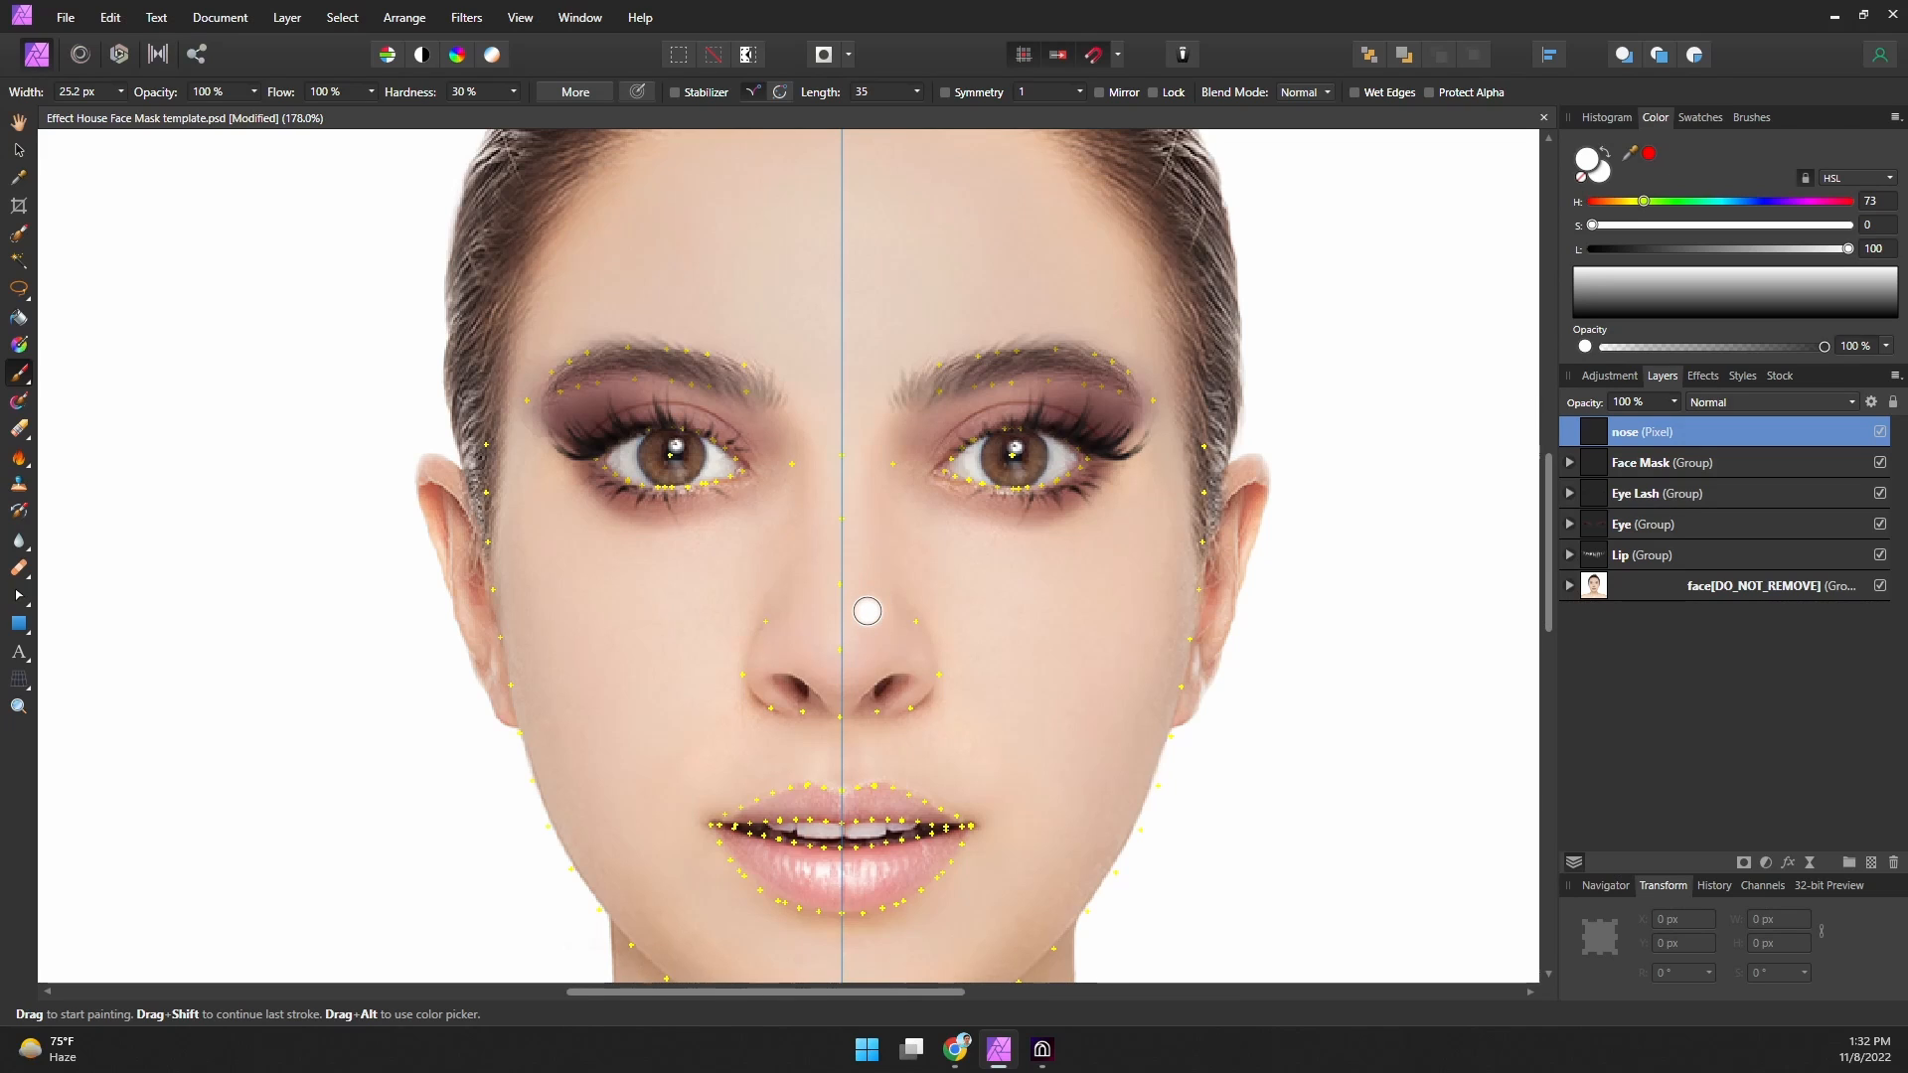
pyautogui.press(']')
pyautogui.press(']')
pyautogui.press(']')
pyautogui.press(']')
pyautogui.press(']')
pyautogui.press(']')
pyautogui.press(']')
pyautogui.press(']')
pyautogui.press(']')
pyautogui.press(']')
pyautogui.press(']')
pyautogui.press(']')
pyautogui.press(']')
pyautogui.press(']')
pyautogui.press(']')
pyautogui.press(']')
pyautogui.press(']')
pyautogui.press(']')
pyautogui.press(']')
pyautogui.press(']')
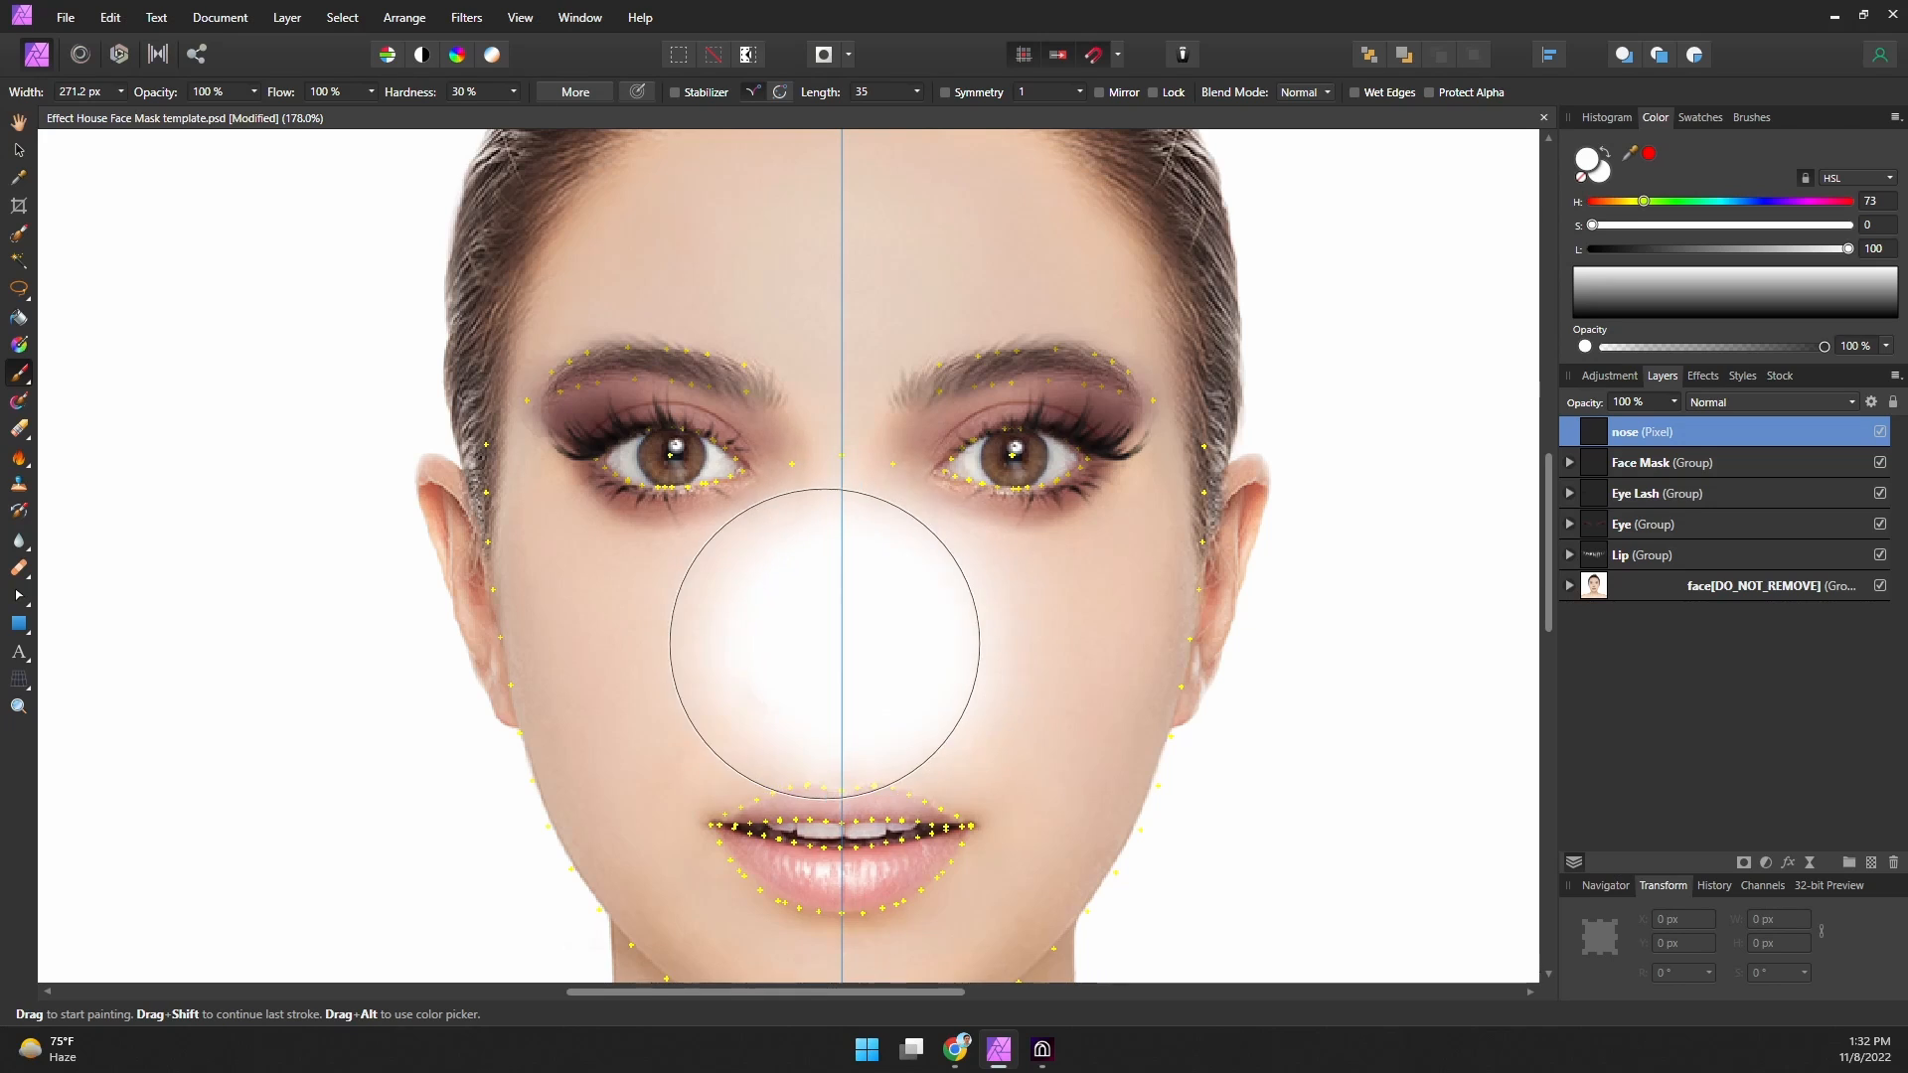
# Extend the white paint up the nose bridge between the eyes with a brush about 87 px wide.
pyautogui.press('[')
pyautogui.press('[')
pyautogui.press('[')
pyautogui.press('[')
pyautogui.press('[')
pyautogui.press('[')
pyautogui.press('[')
pyautogui.press('[')
pyautogui.press('[')
pyautogui.press('[')
pyautogui.press('[')
pyautogui.press('[')
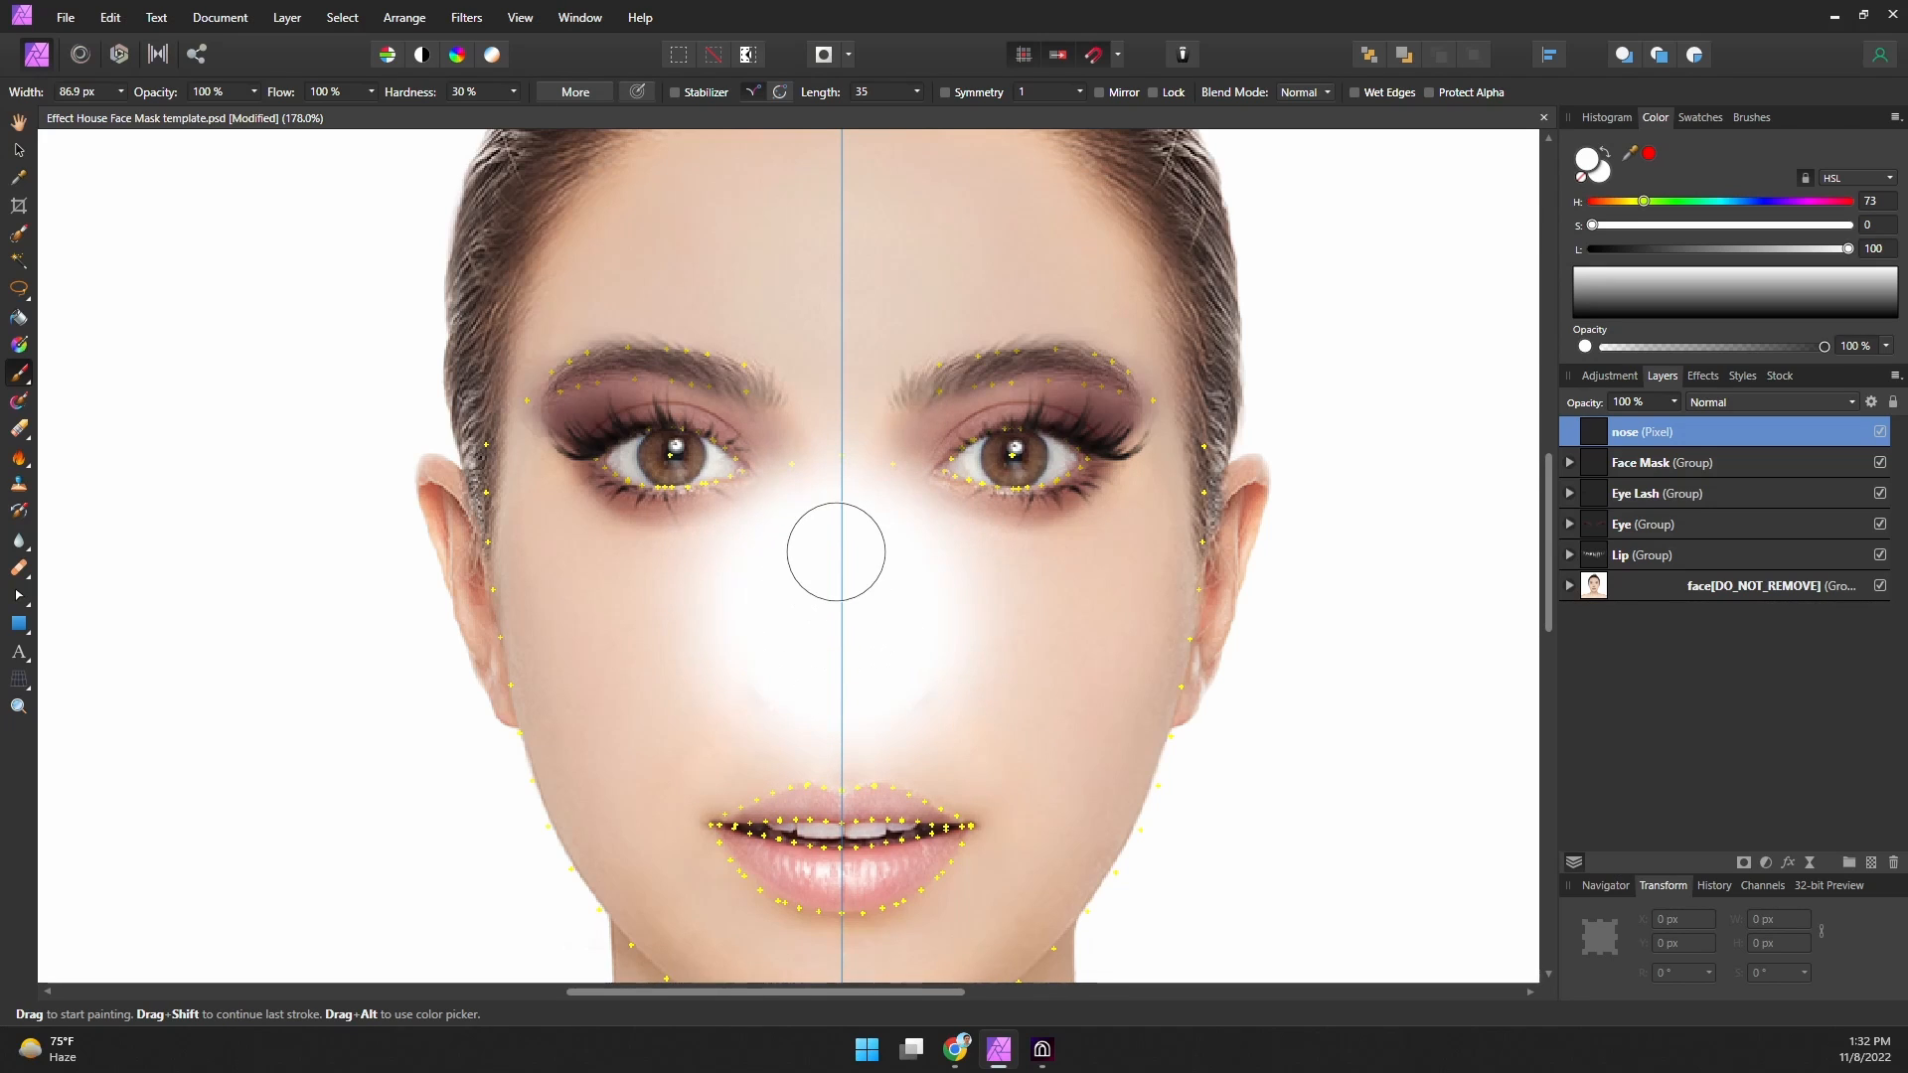
pyautogui.moveTo(835, 523)
pyautogui.mouseDown()
pyautogui.moveTo(834, 427)
pyautogui.moveTo(843, 468)
pyautogui.mouseUp()
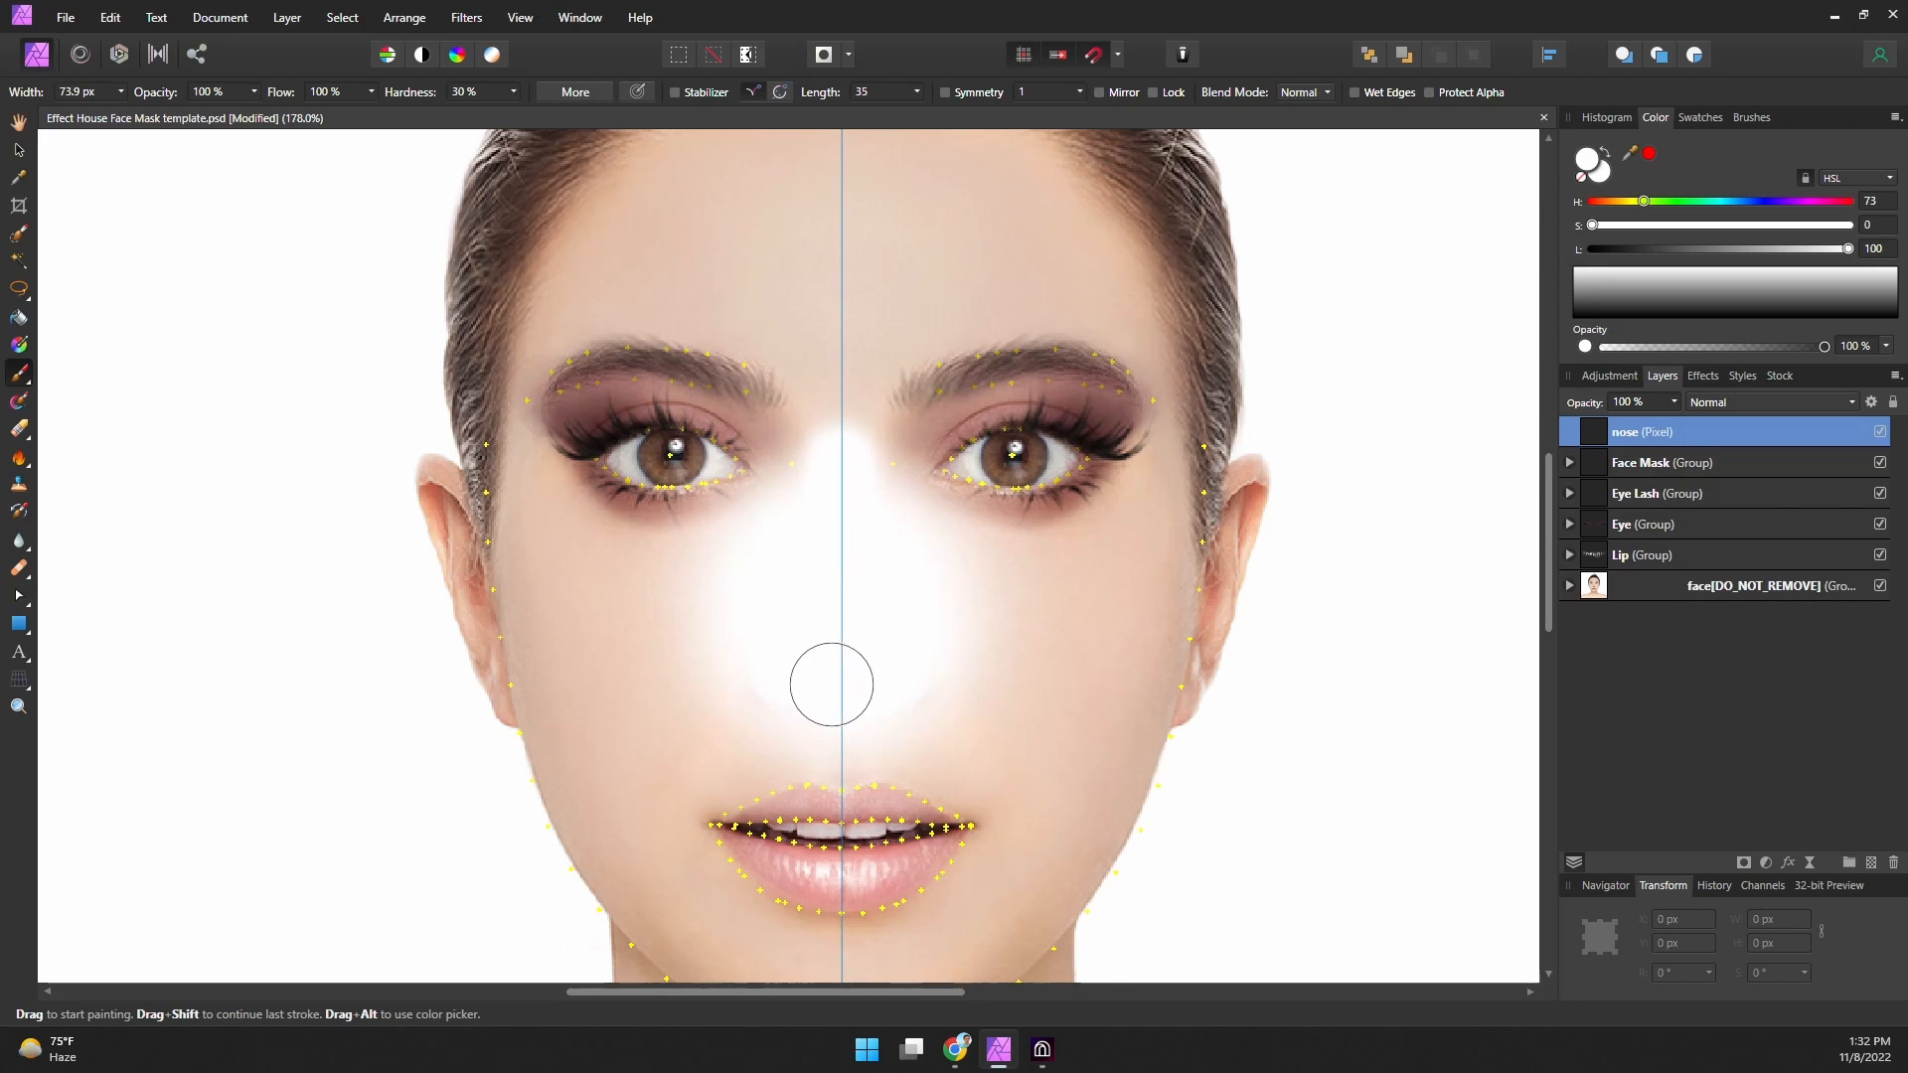
# Widen the white paint over both nostrils with a 73.9 px brush and soften the nose layer with a Gaussian Blur effect.
pyautogui.moveTo(772, 690)
pyautogui.mouseDown()
pyautogui.moveTo(915, 689)
pyautogui.moveTo(711, 689)
pyautogui.moveTo(950, 689)
pyautogui.moveTo(883, 715)
pyautogui.moveTo(978, 477)
pyautogui.moveTo(967, 682)
pyautogui.moveTo(726, 661)
pyautogui.mouseUp()
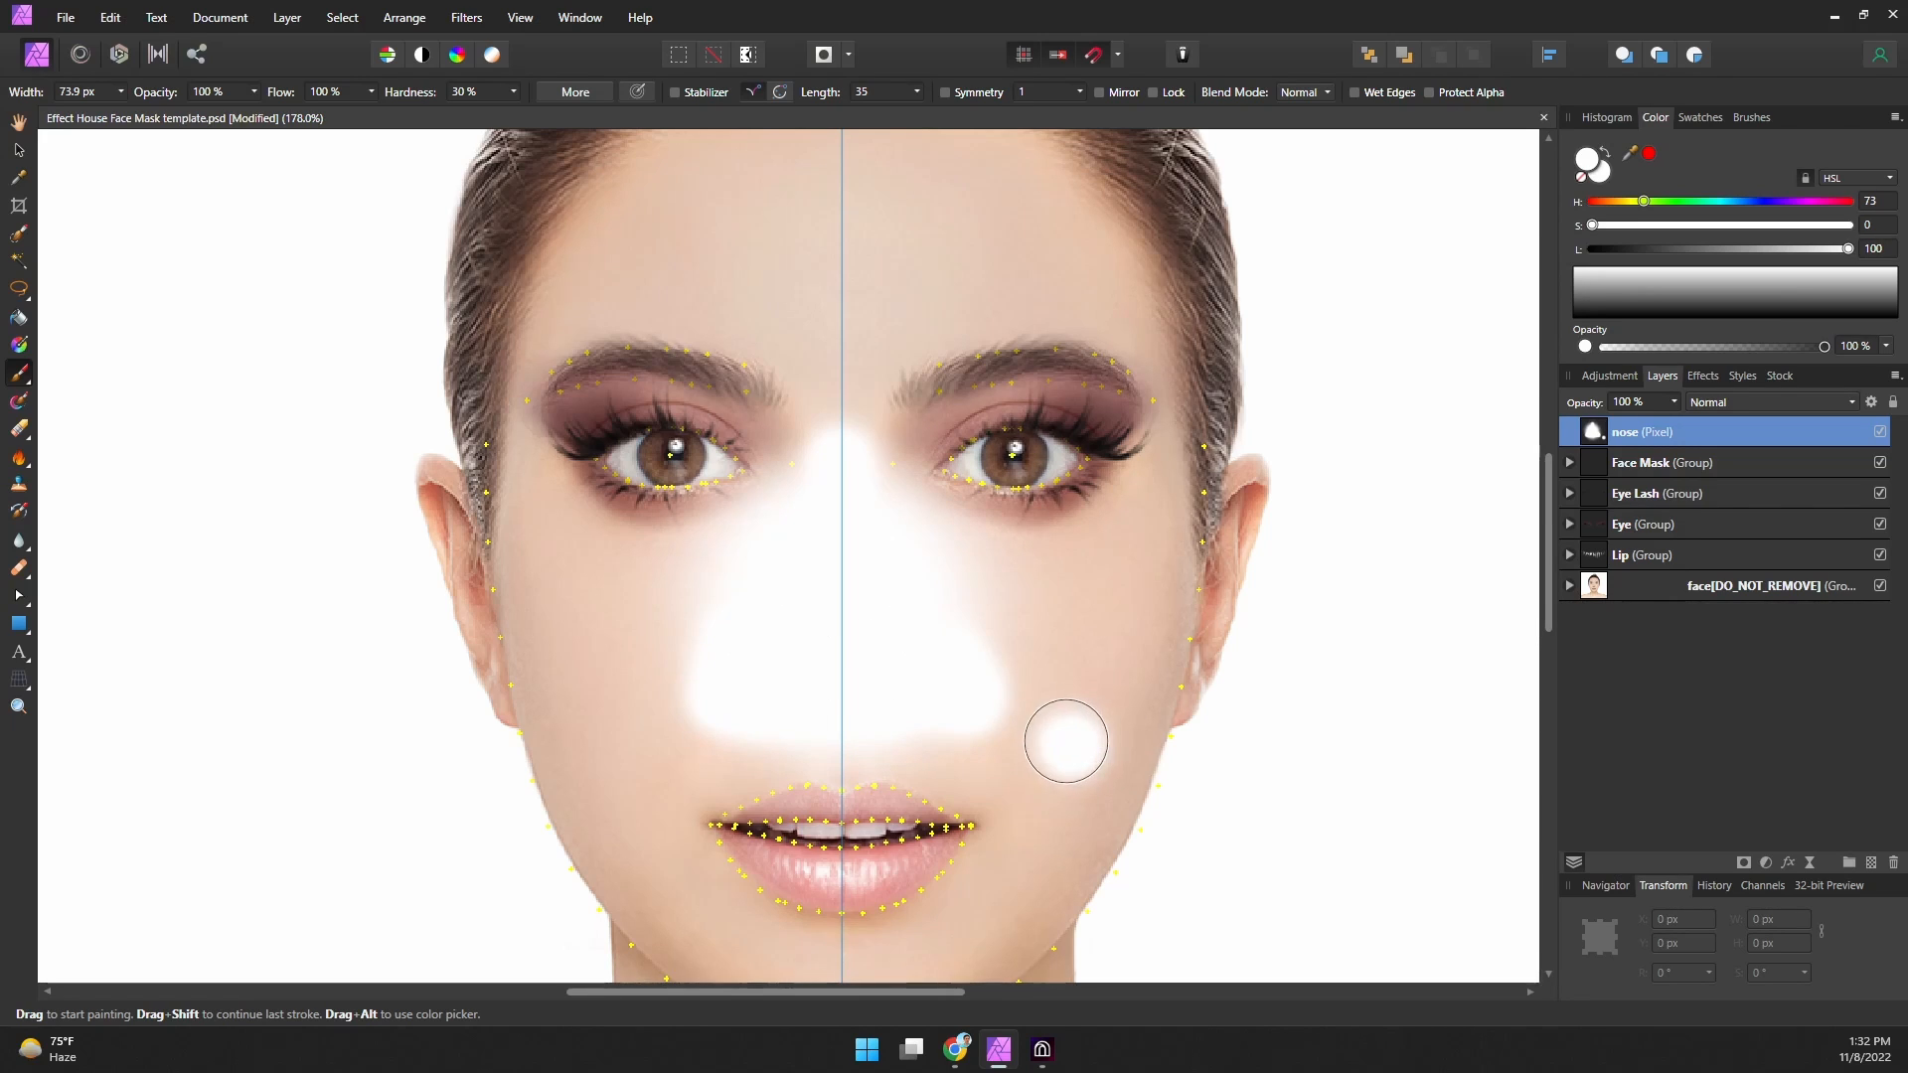
pyautogui.click(1788, 863)
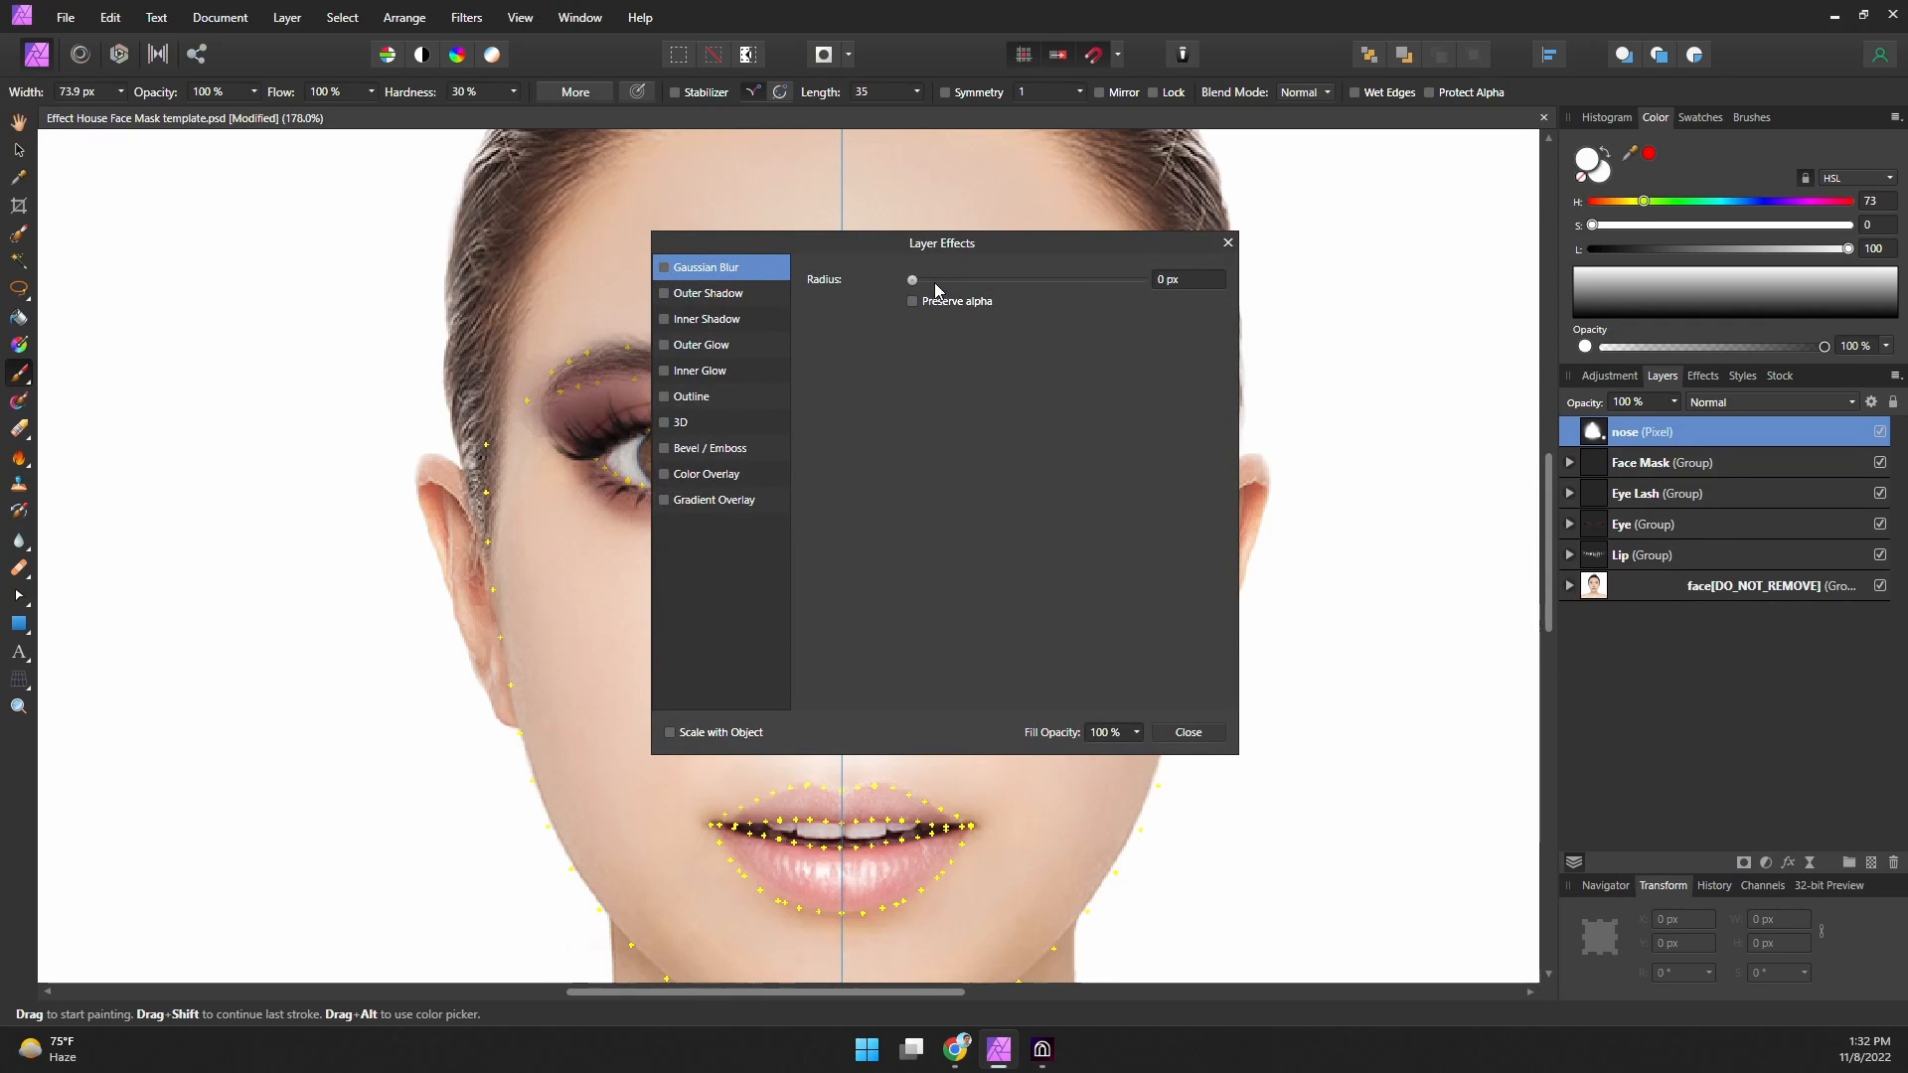
pyautogui.moveTo(911, 280); pyautogui.dragTo(1483, 475)
pyautogui.click(1733, 480)
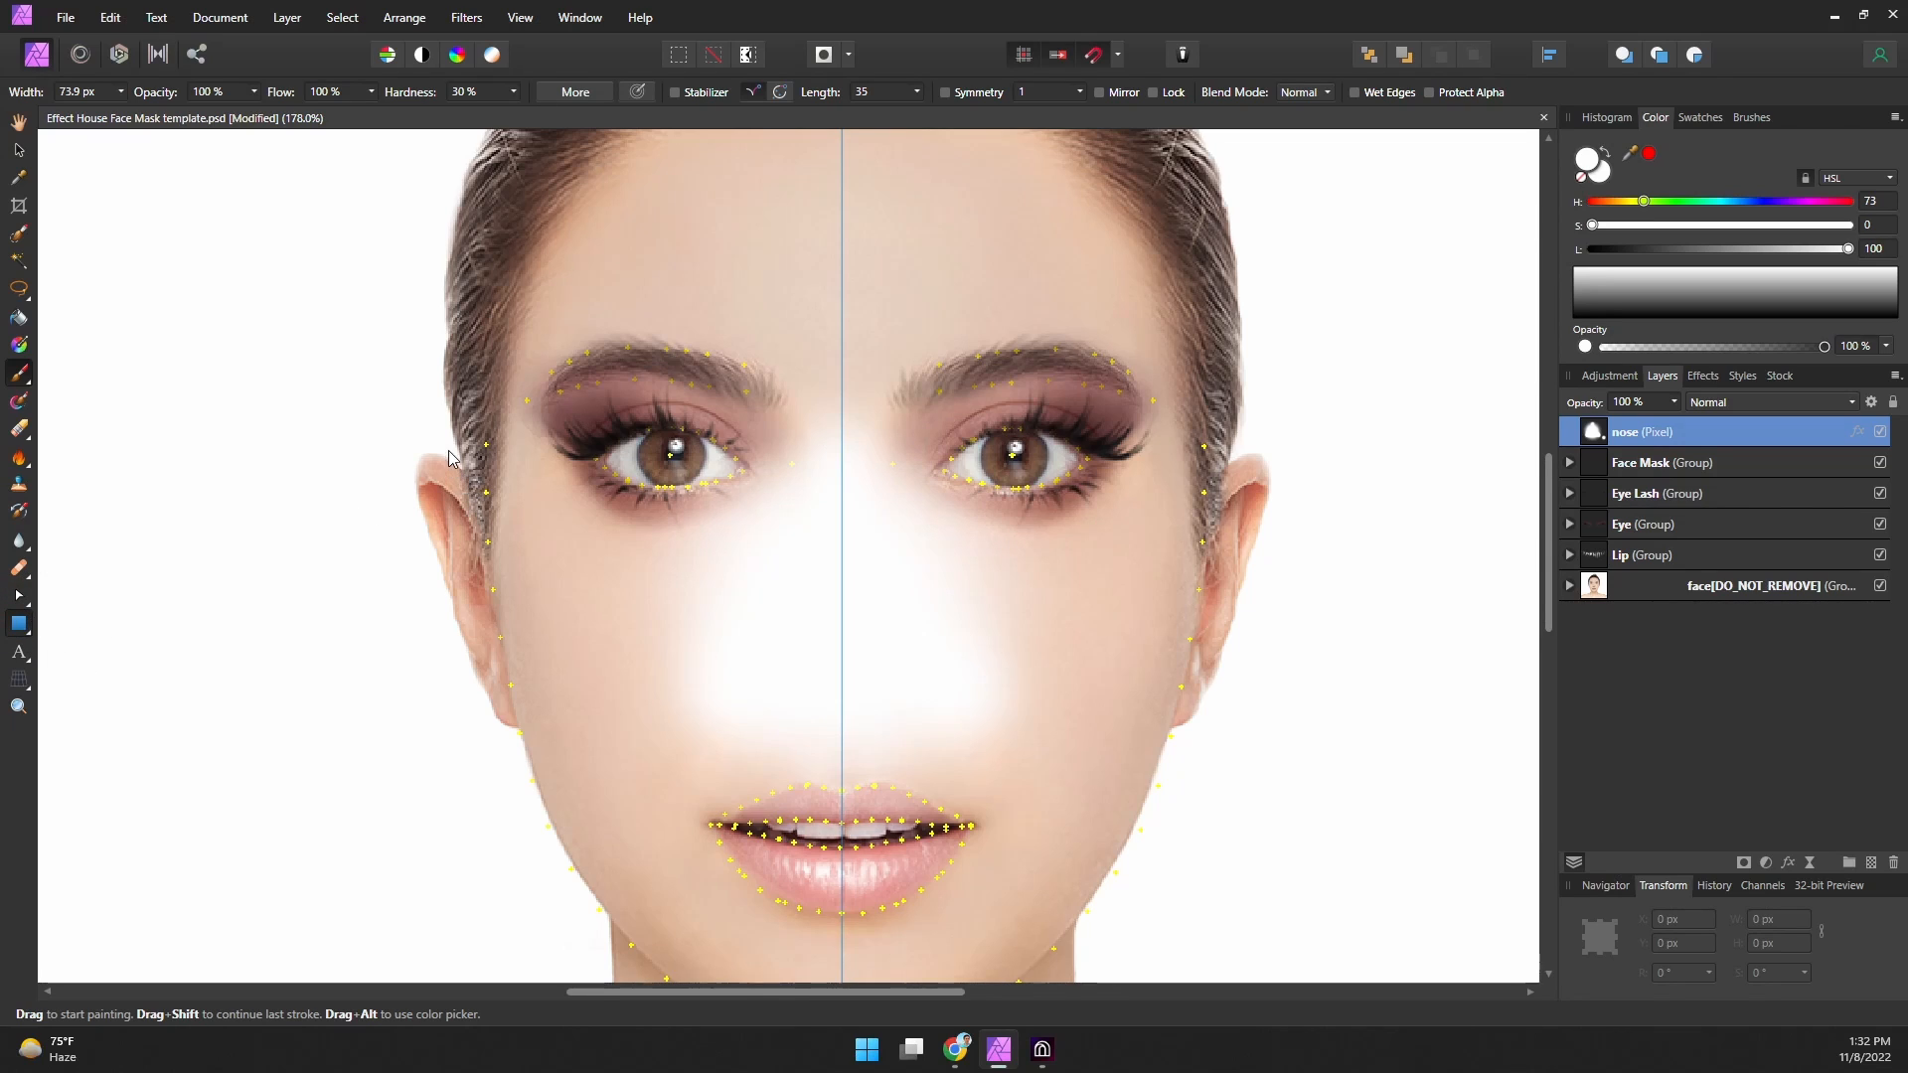
# Add a black 1000 × 1000 px rectangle covering the whole canvas and place it directly beneath the nose layer.
pyautogui.press('m')
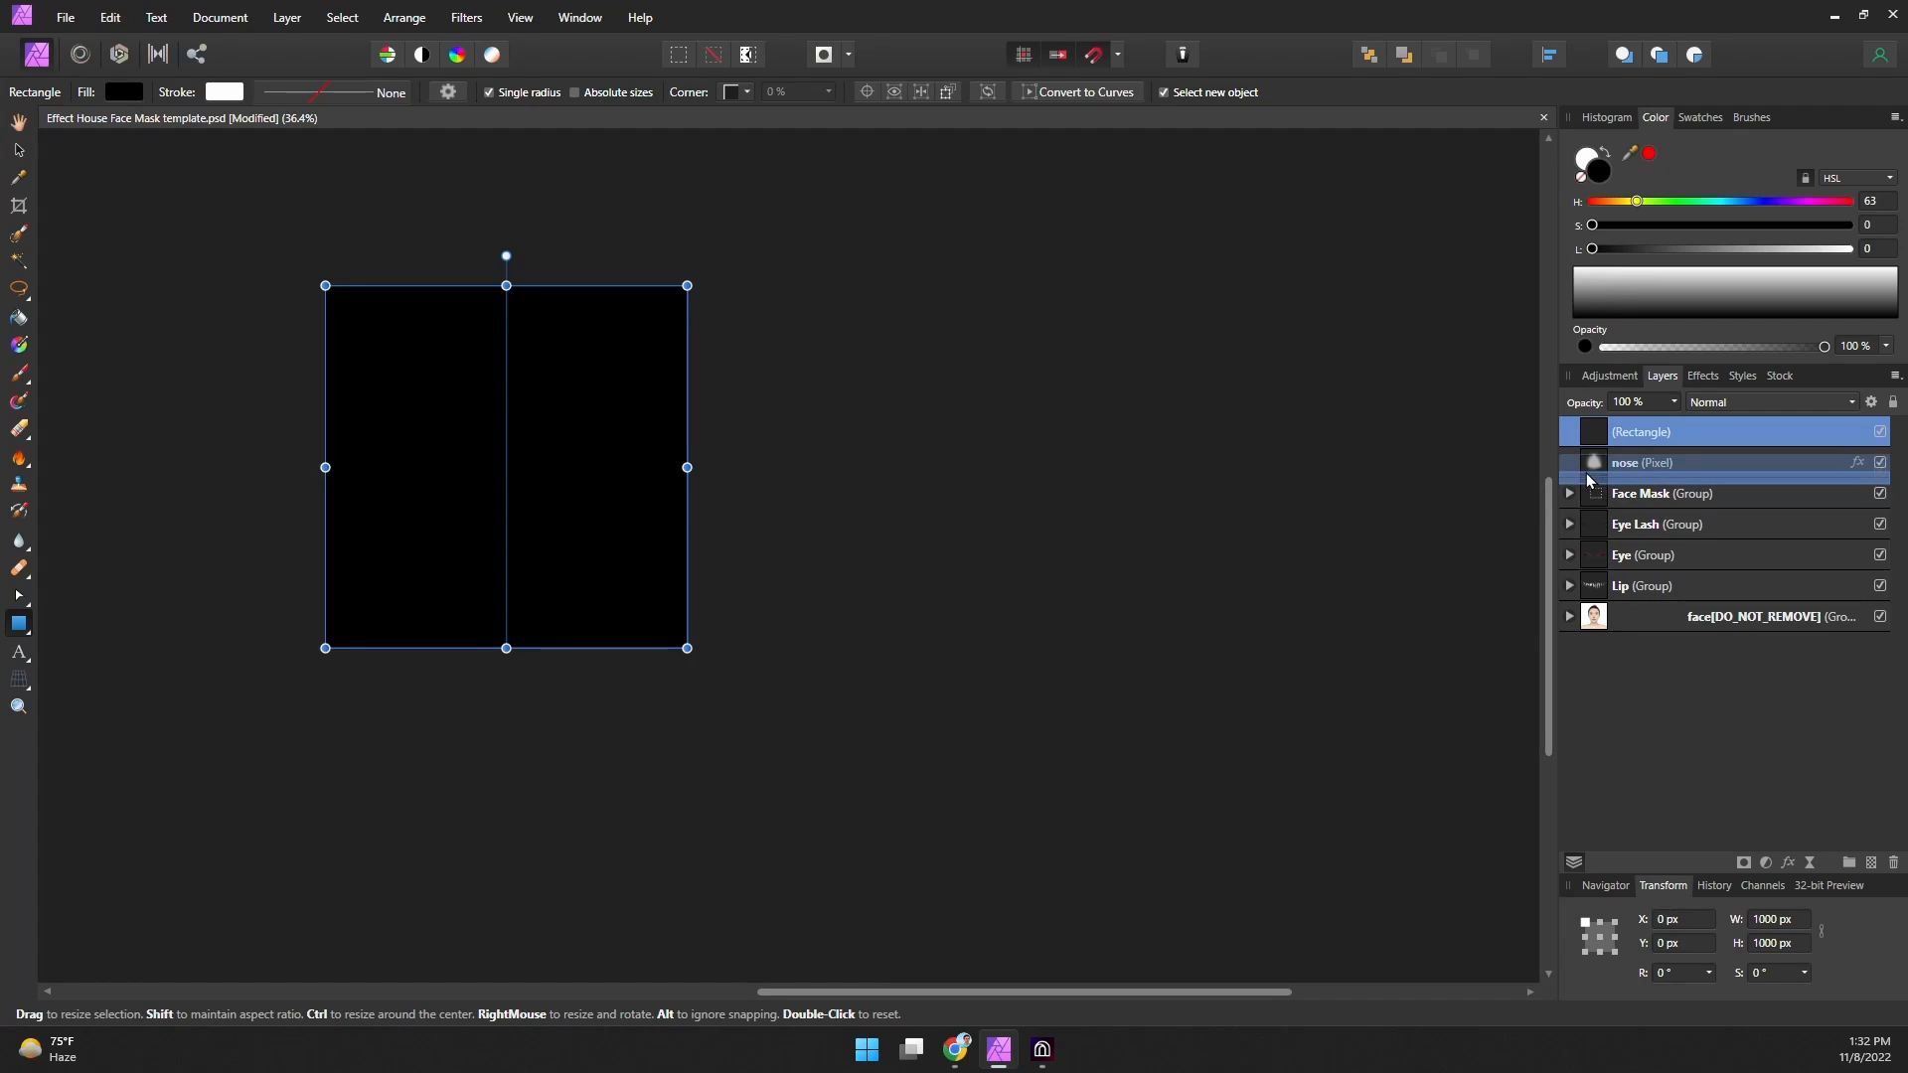
pyautogui.hotkey('ctrl', '[')
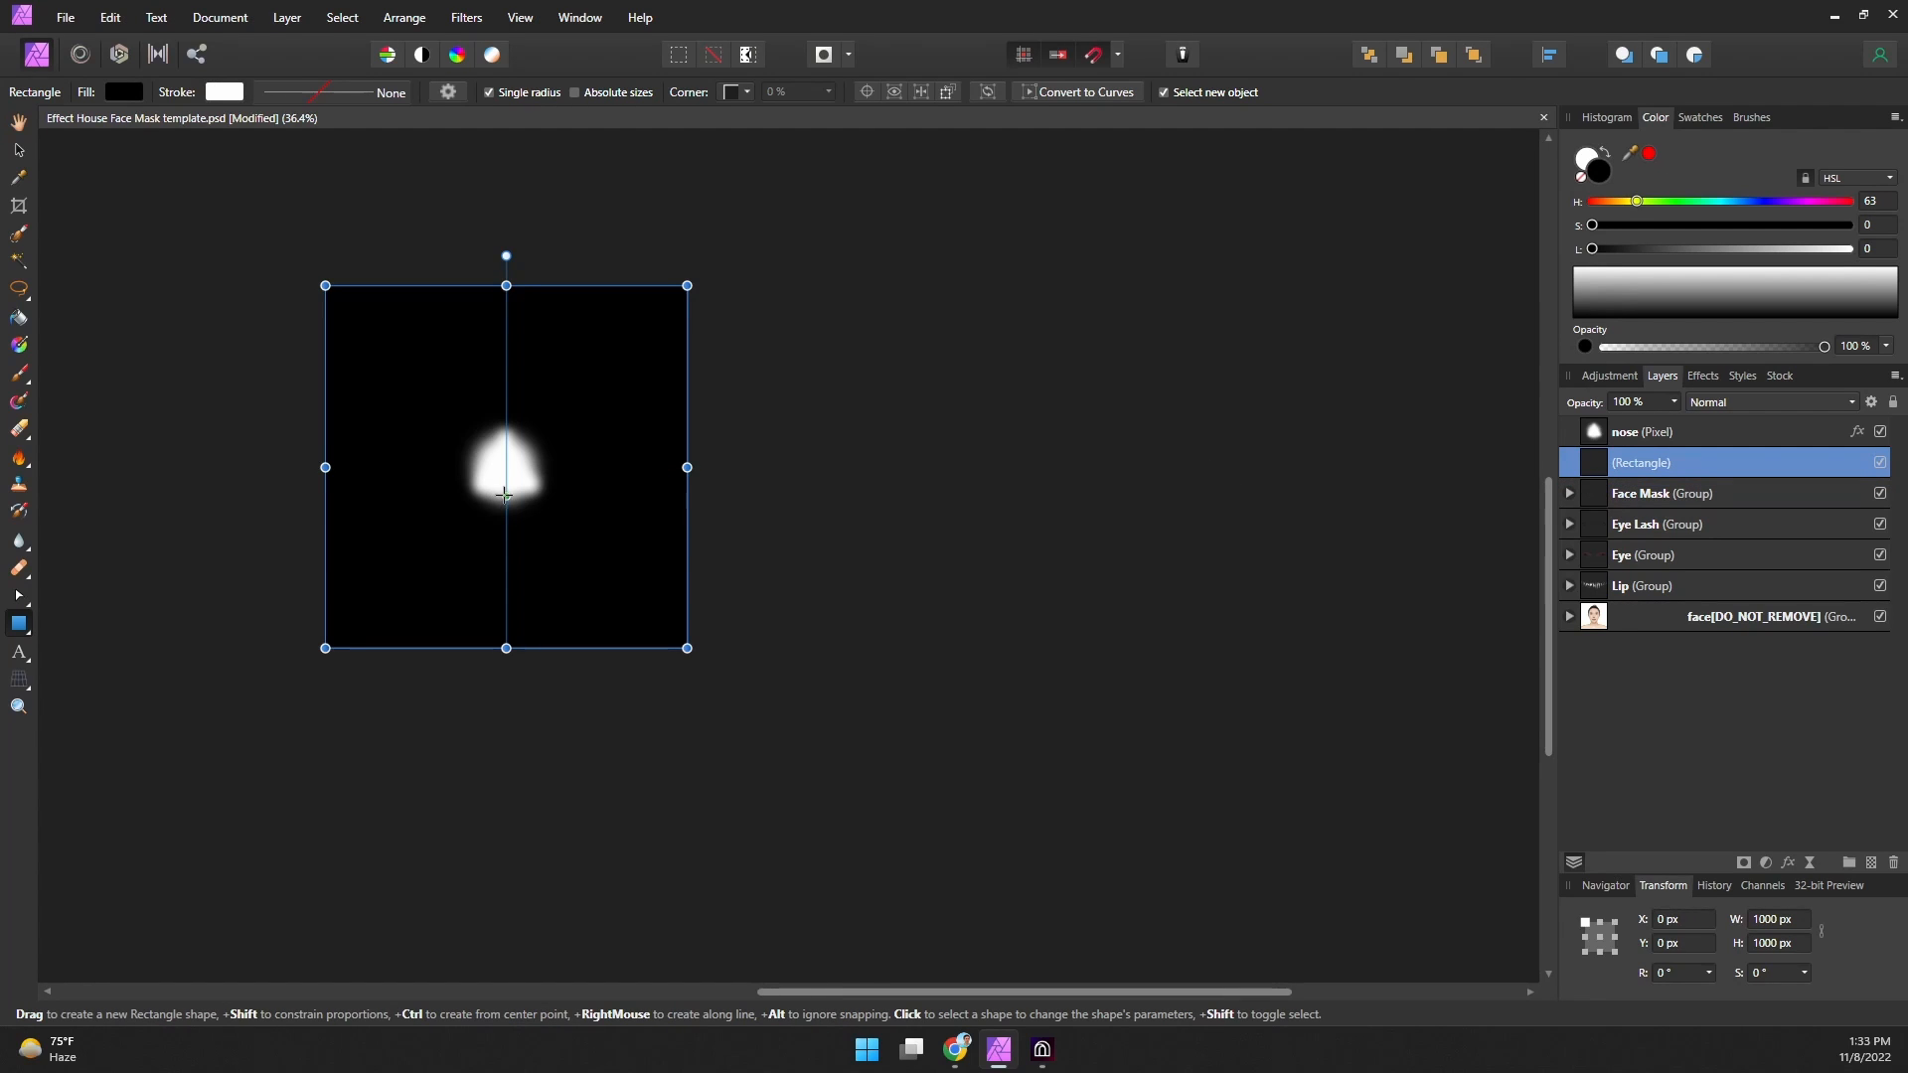
pyautogui.keyDown('ctrl'); pyautogui.scroll(3, 465, 480); pyautogui.keyUp('ctrl')
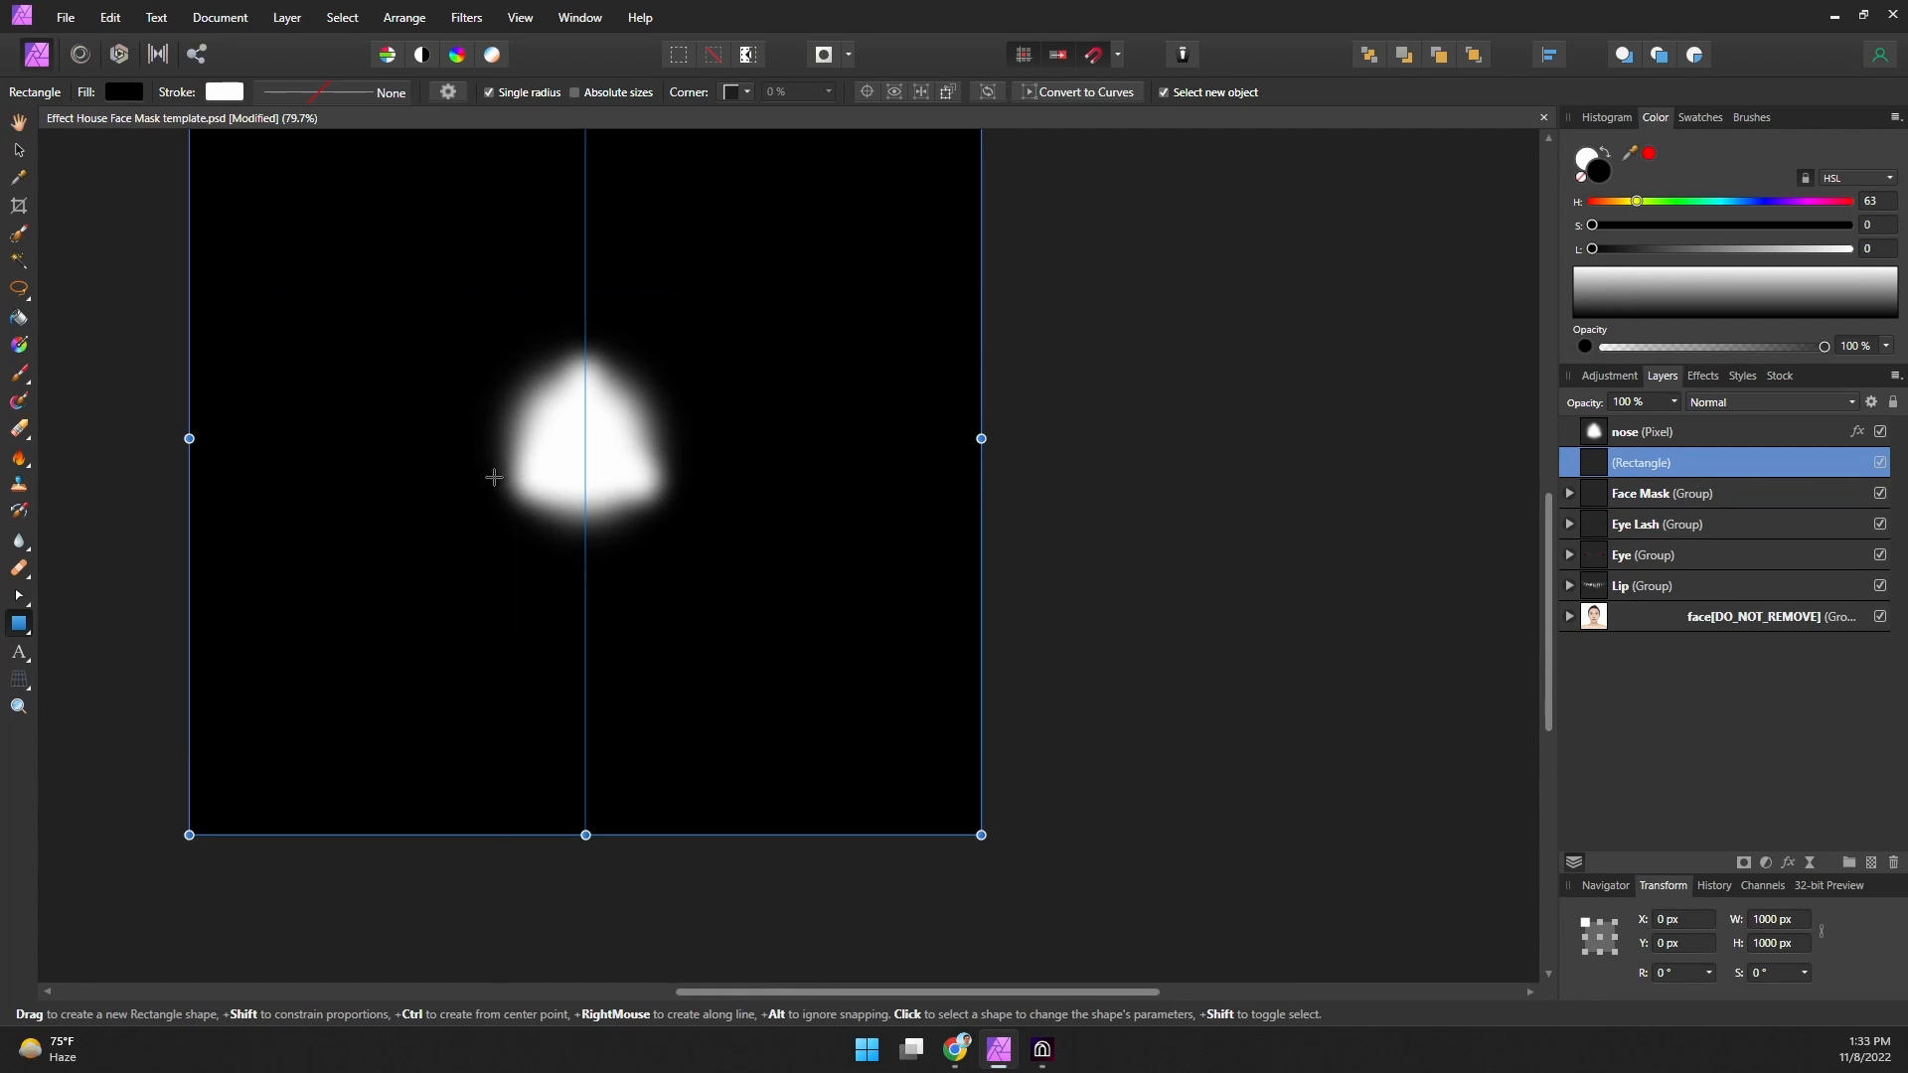
pyautogui.moveTo(564, 437); pyautogui.dragTo(815, 507, button='middle')
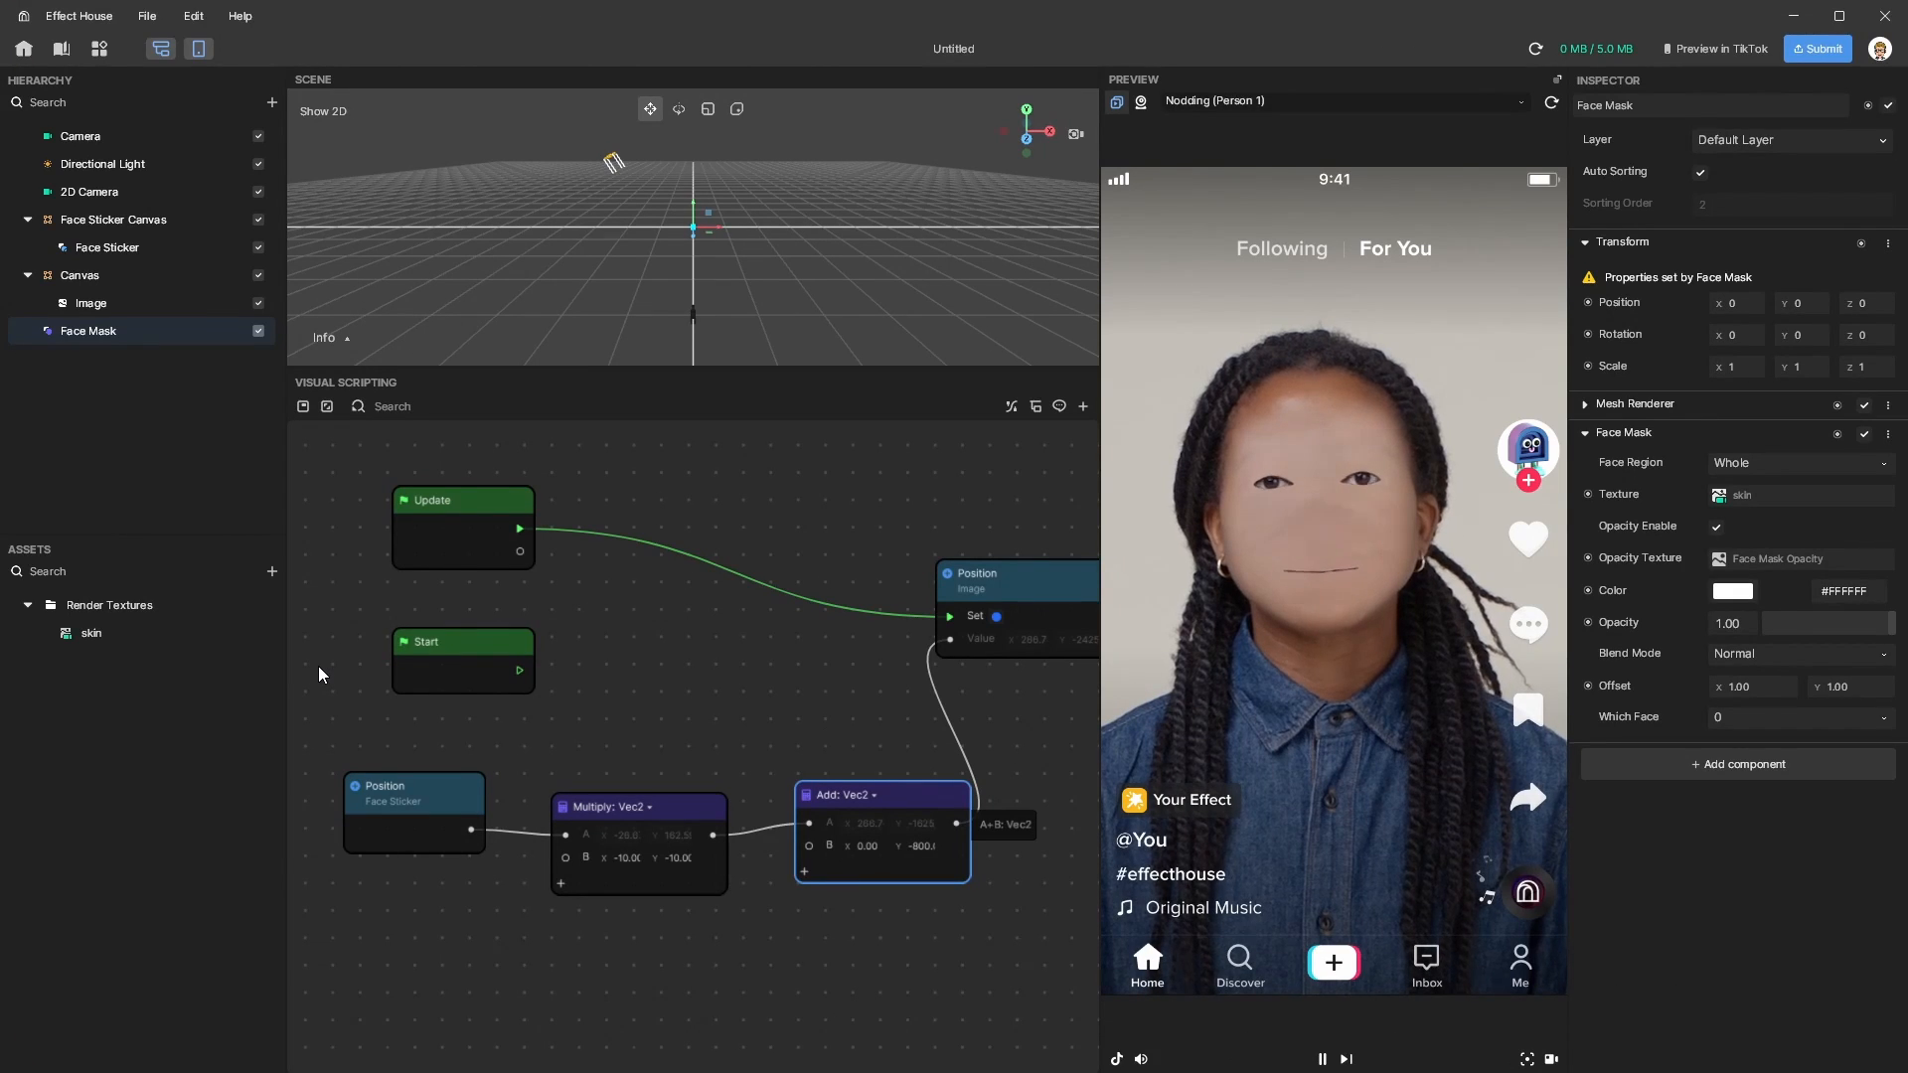
# Switch to Effect House and import the nose-mask image from the computer into the project assets.
pyautogui.click(272, 570)
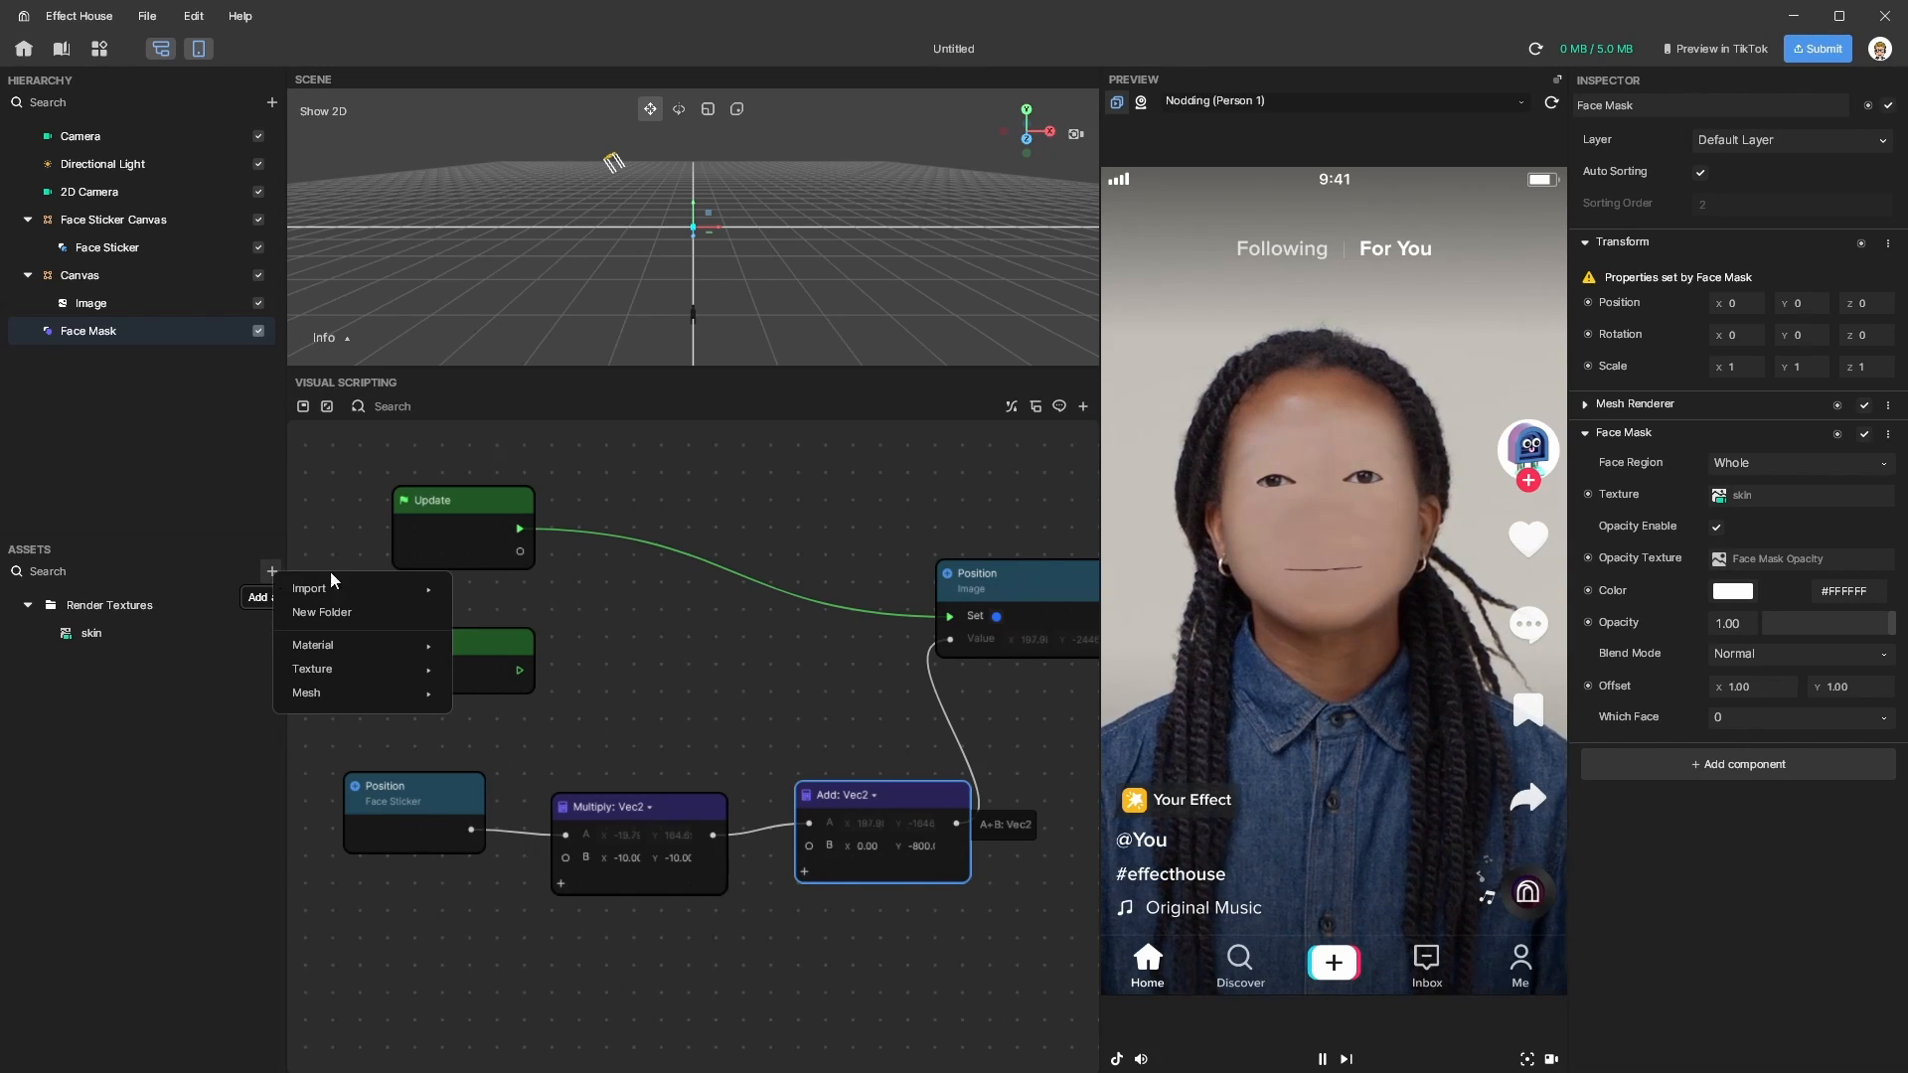
pyautogui.moveTo(414, 589)
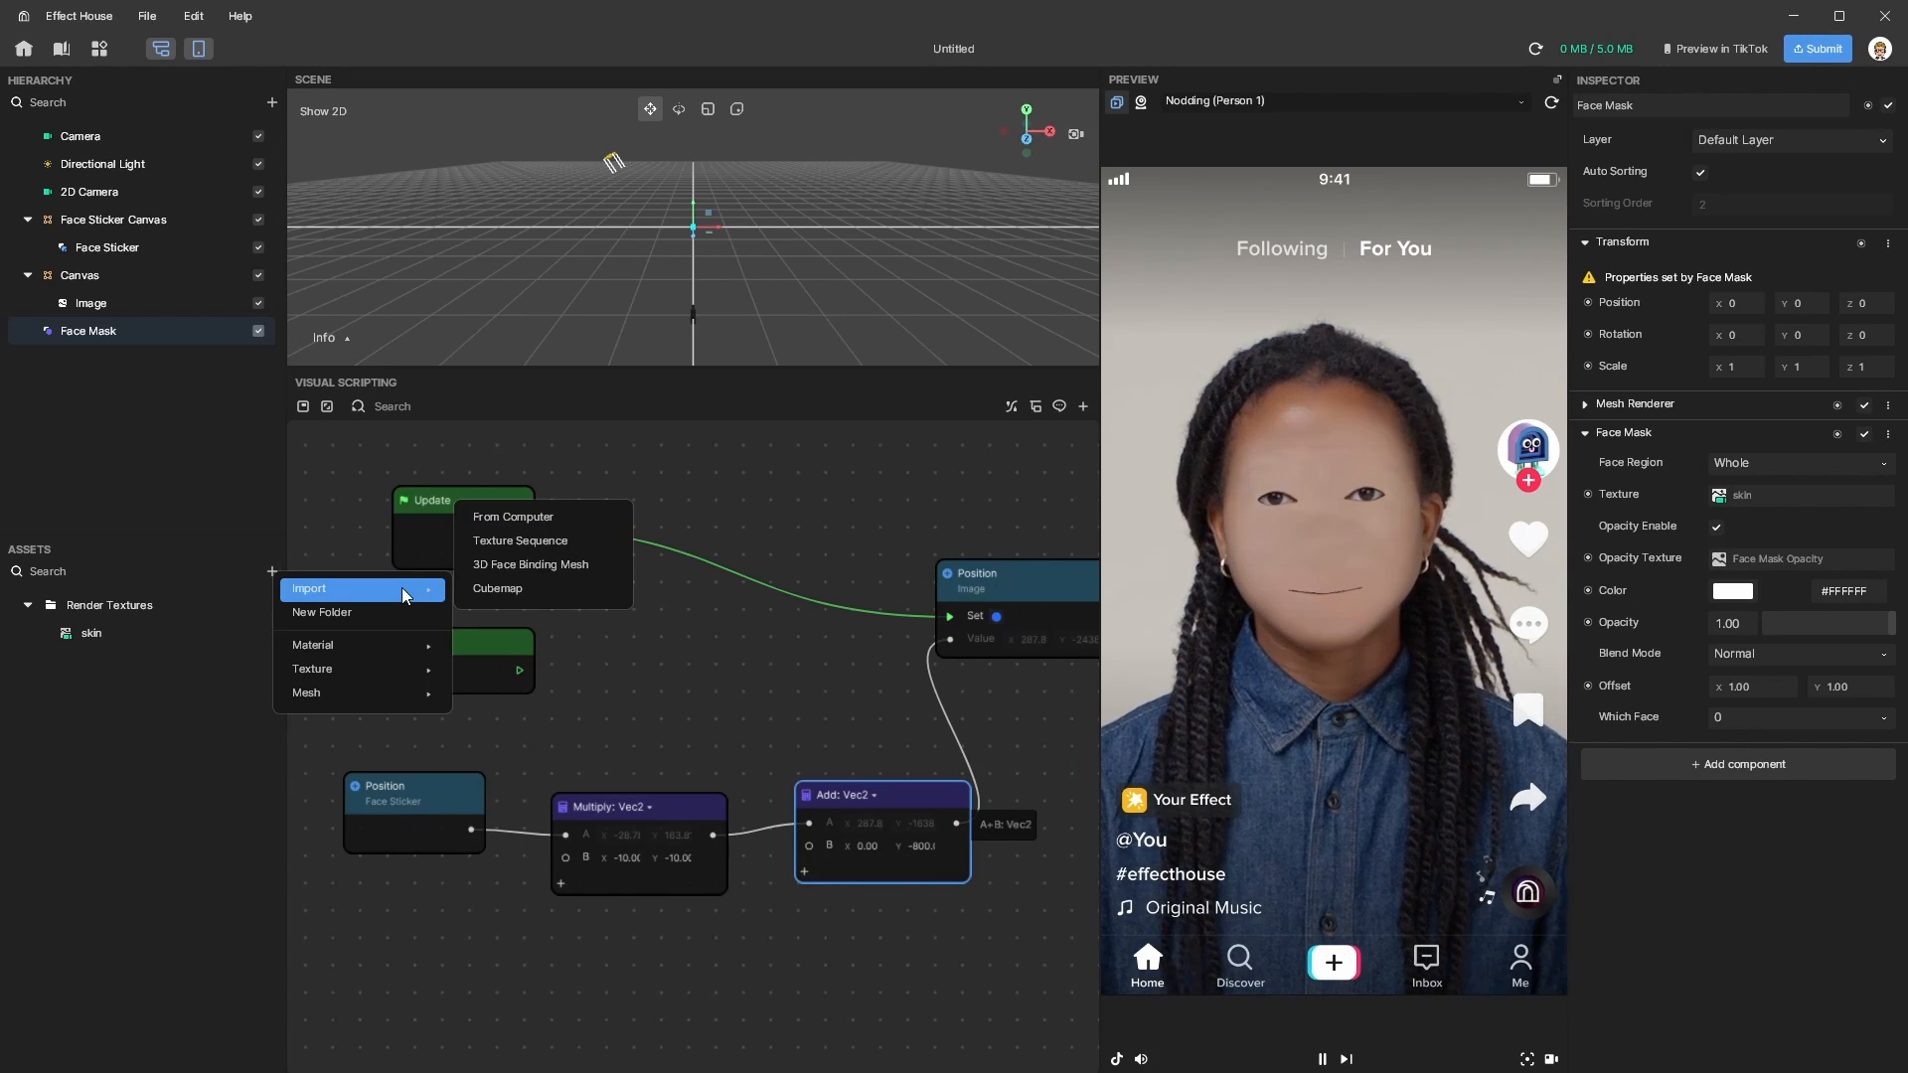
pyautogui.click(545, 515)
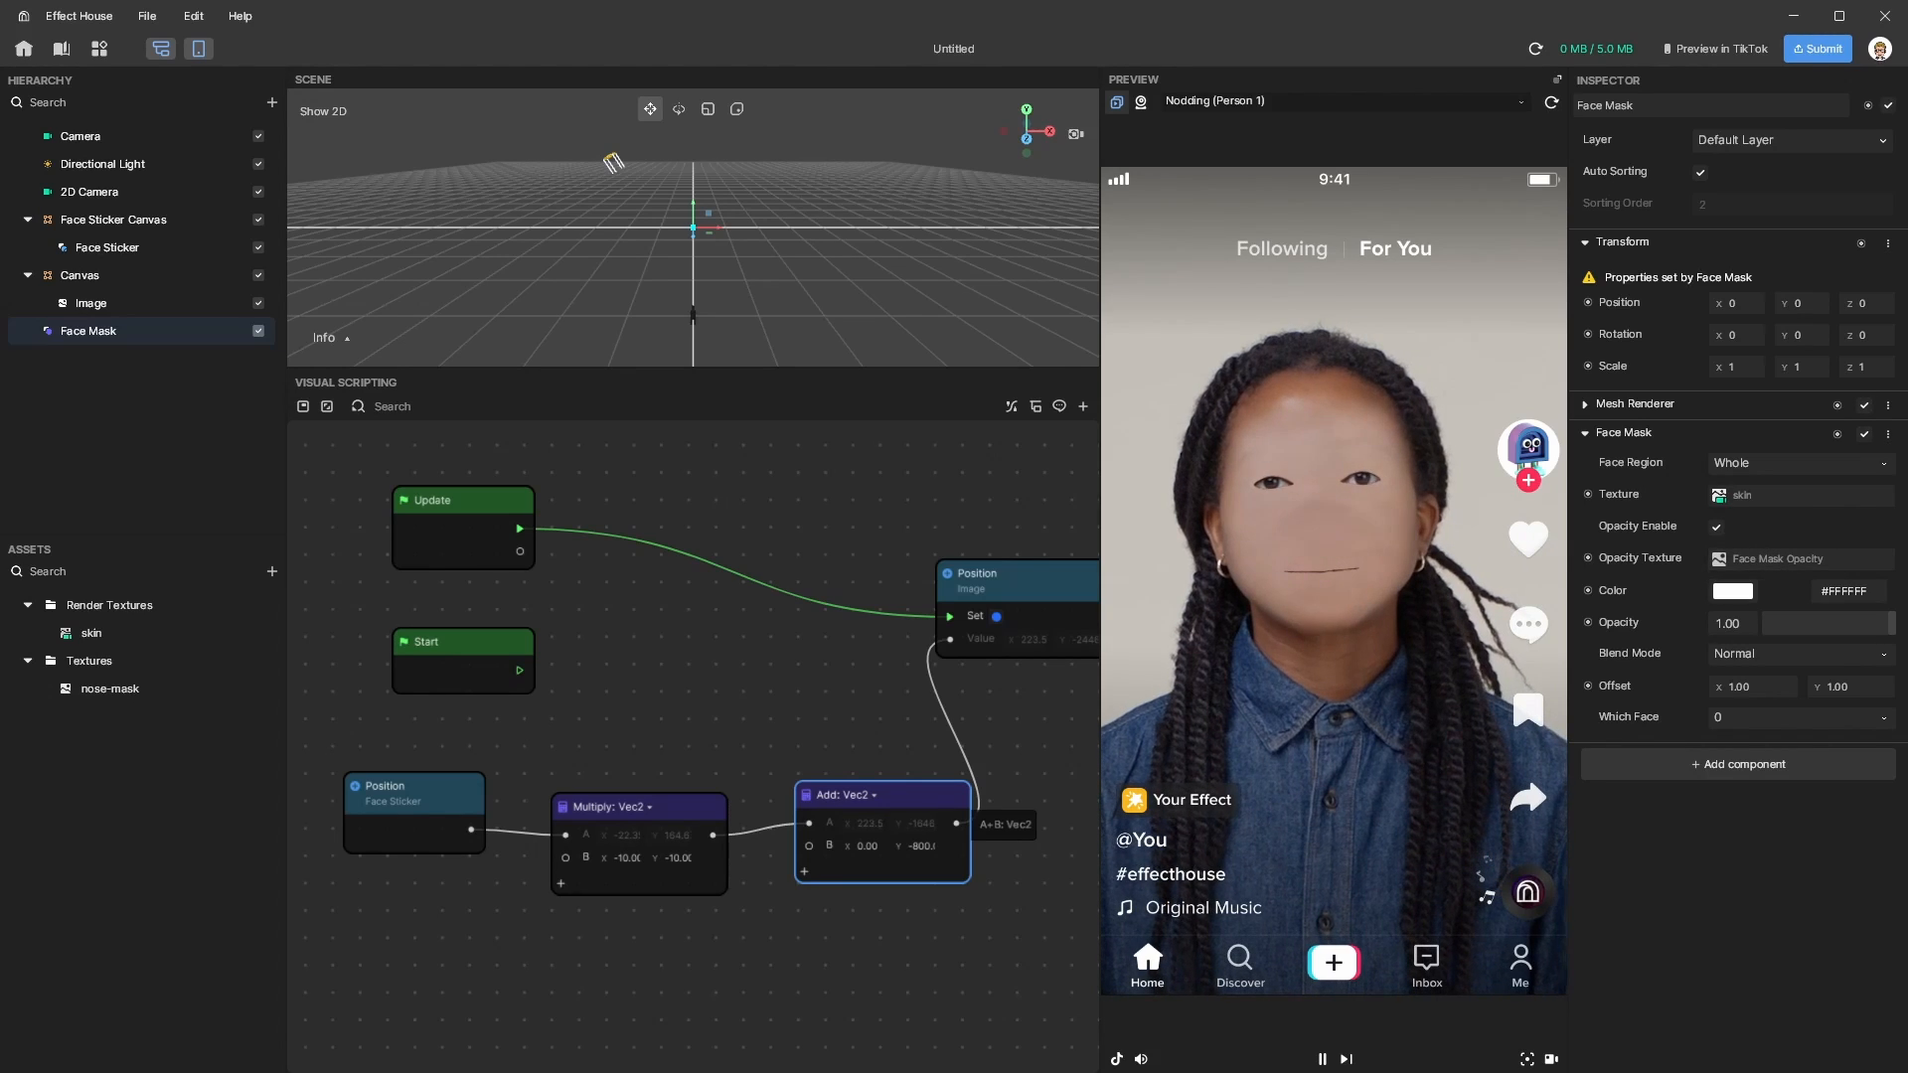
# Set the Face Mask's opacity texture to the imported nose-mask texture.
pyautogui.click(1800, 560)
pyautogui.moveTo(1839, 103); pyautogui.dragTo(1136, 309)
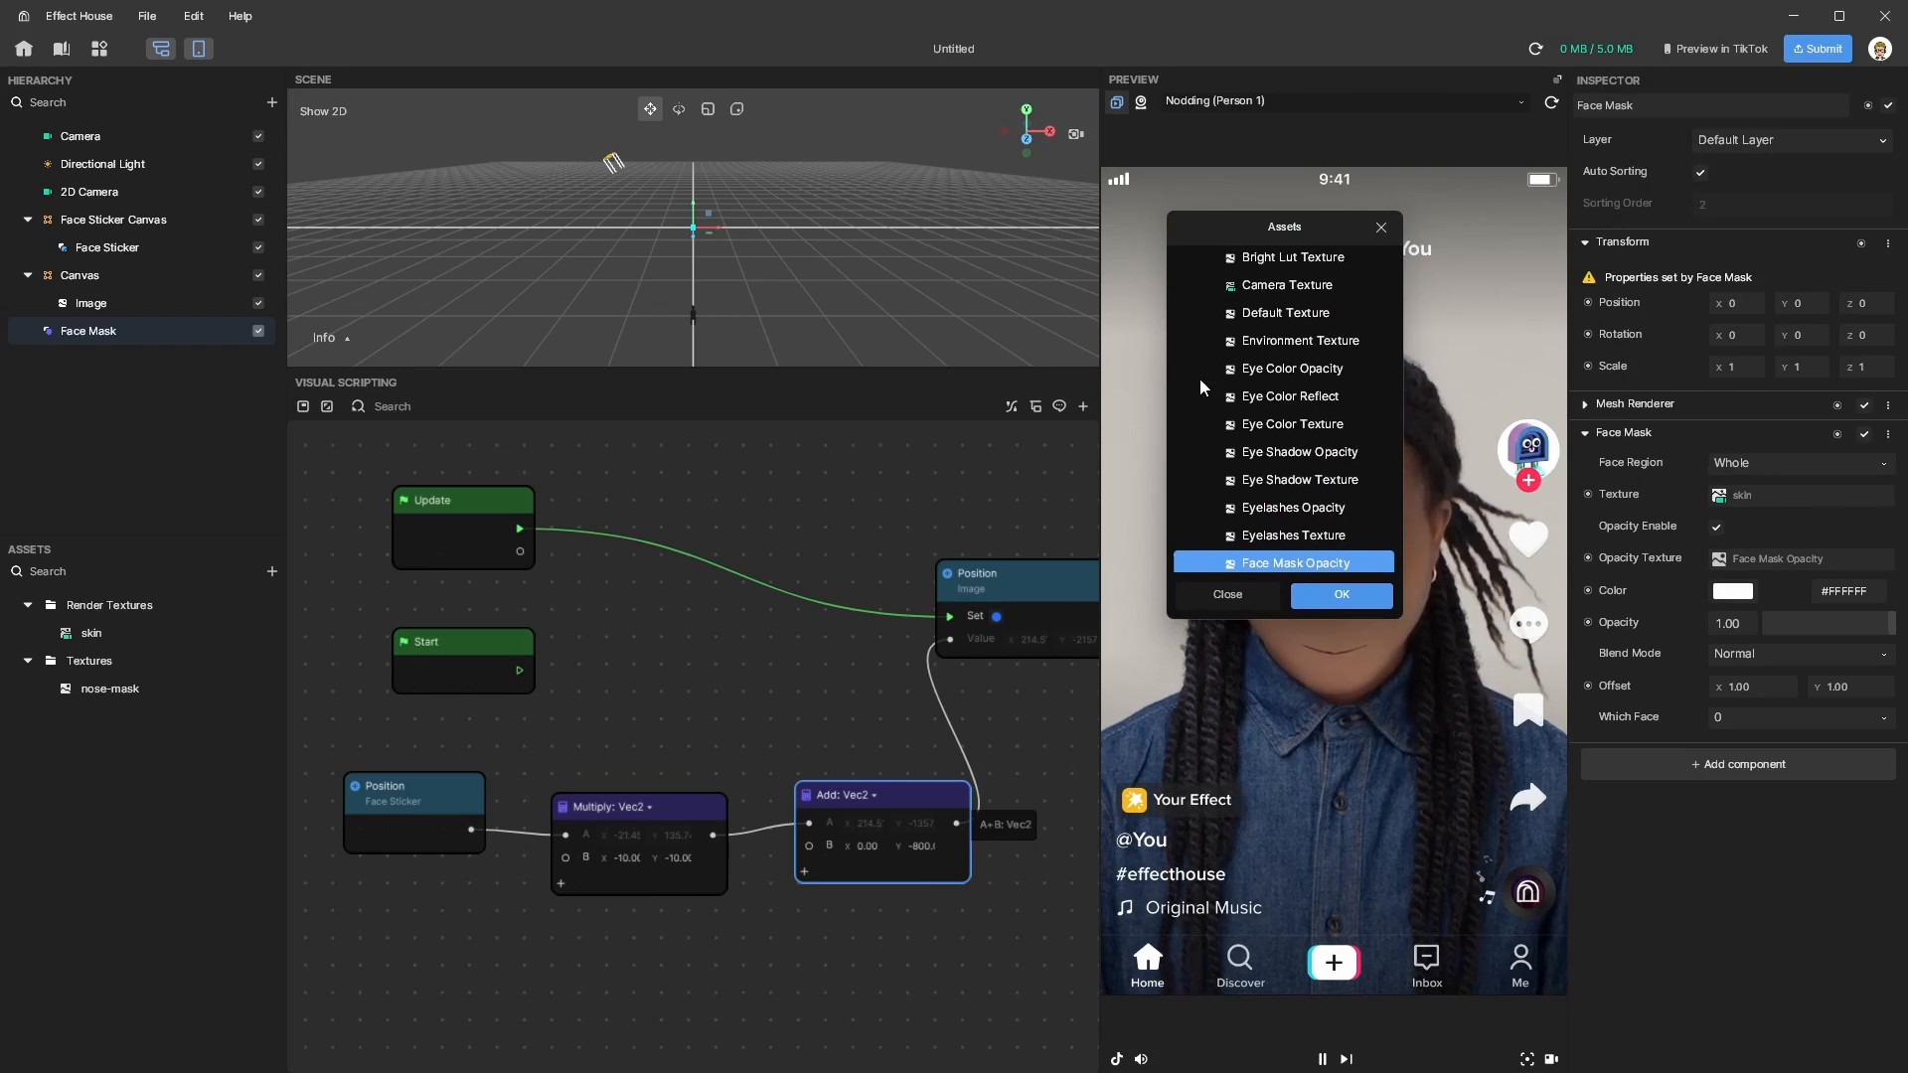
pyautogui.scroll(-3, 1305, 485)
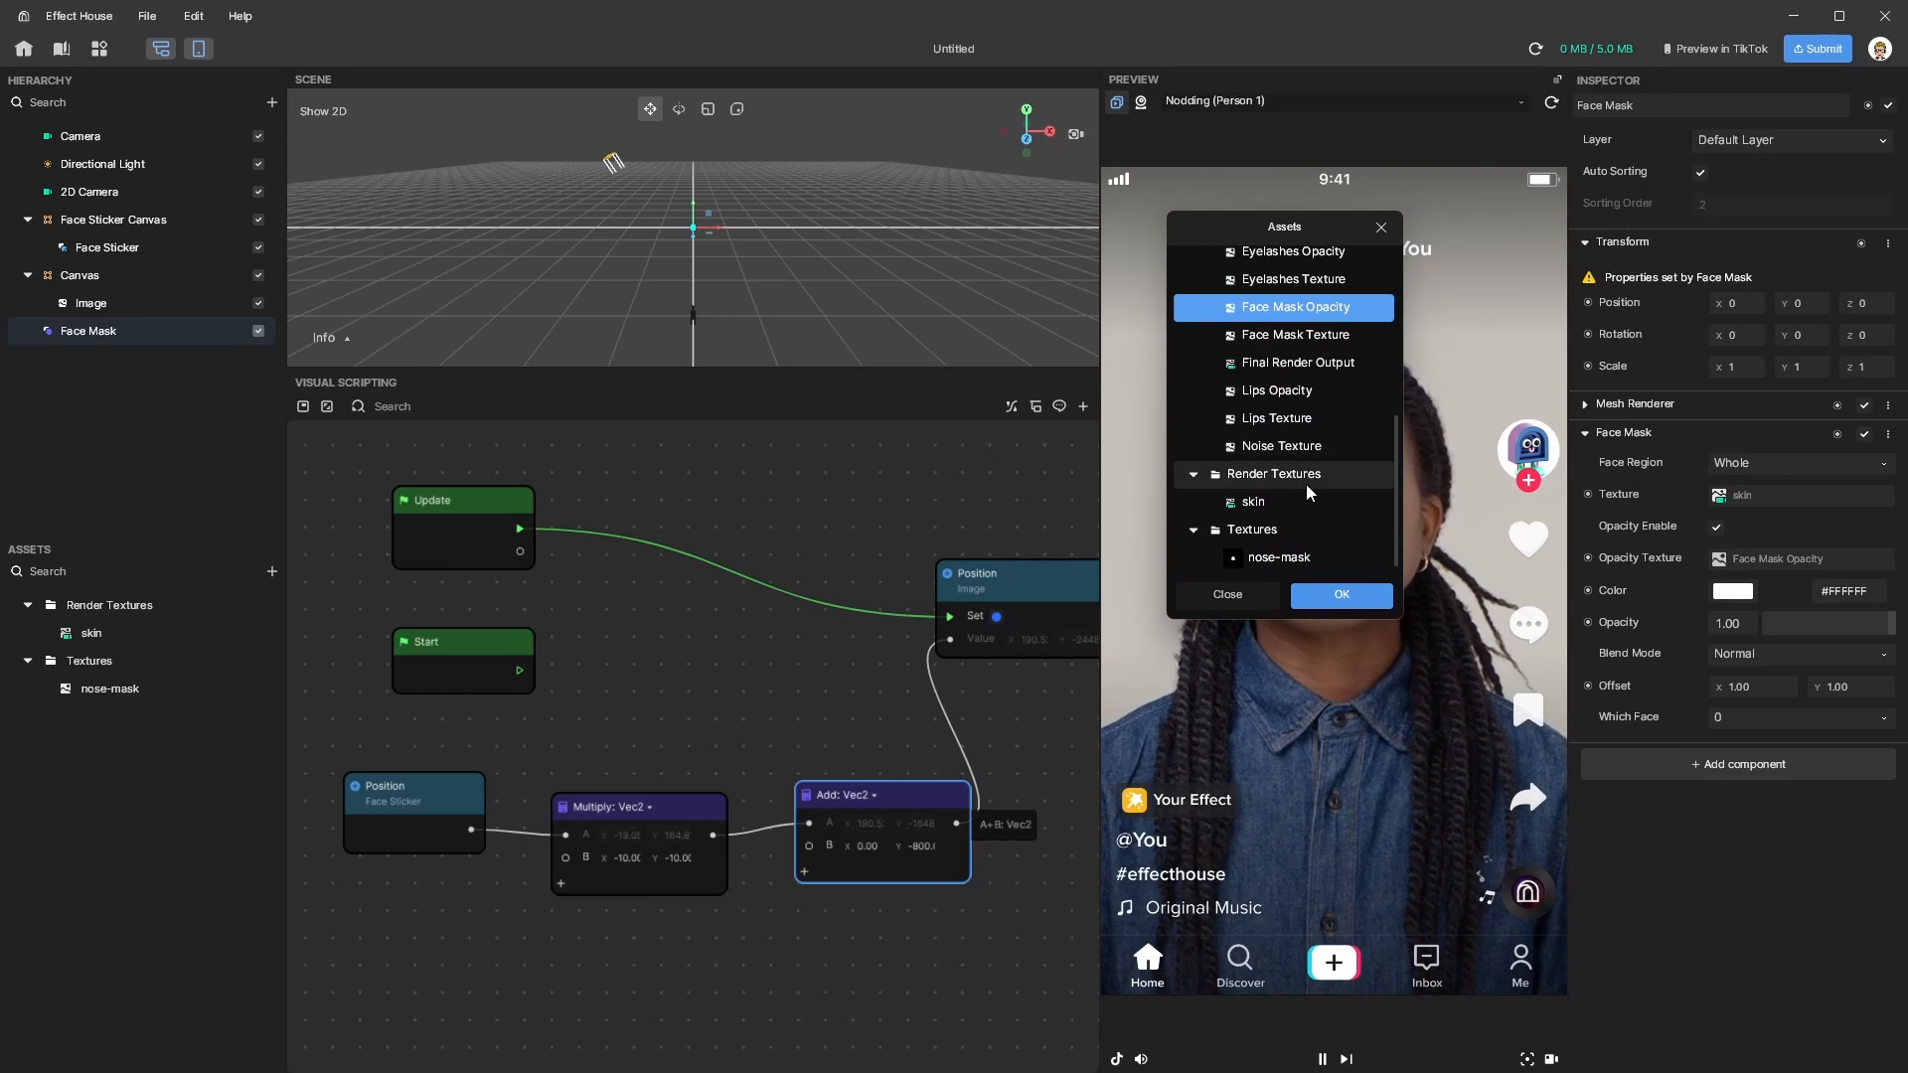
pyautogui.click(1281, 558)
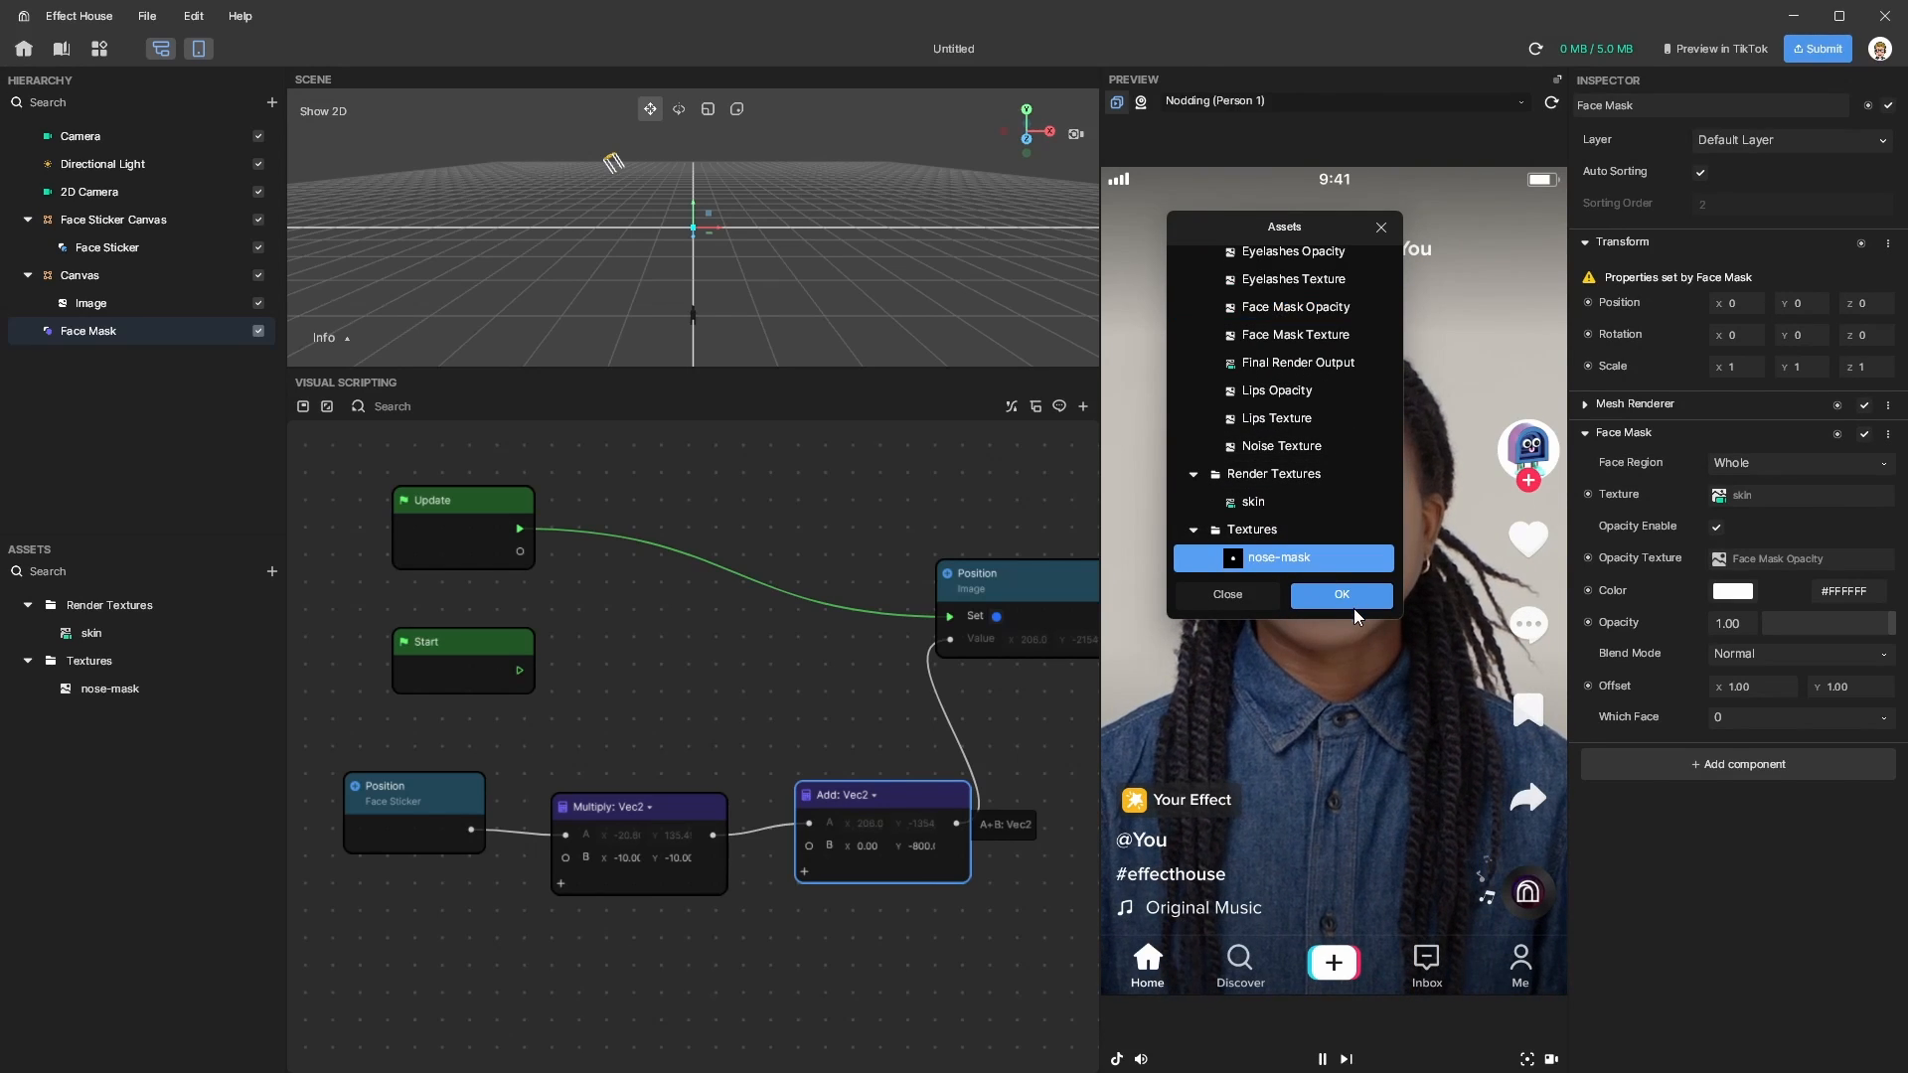
pyautogui.click(1342, 596)
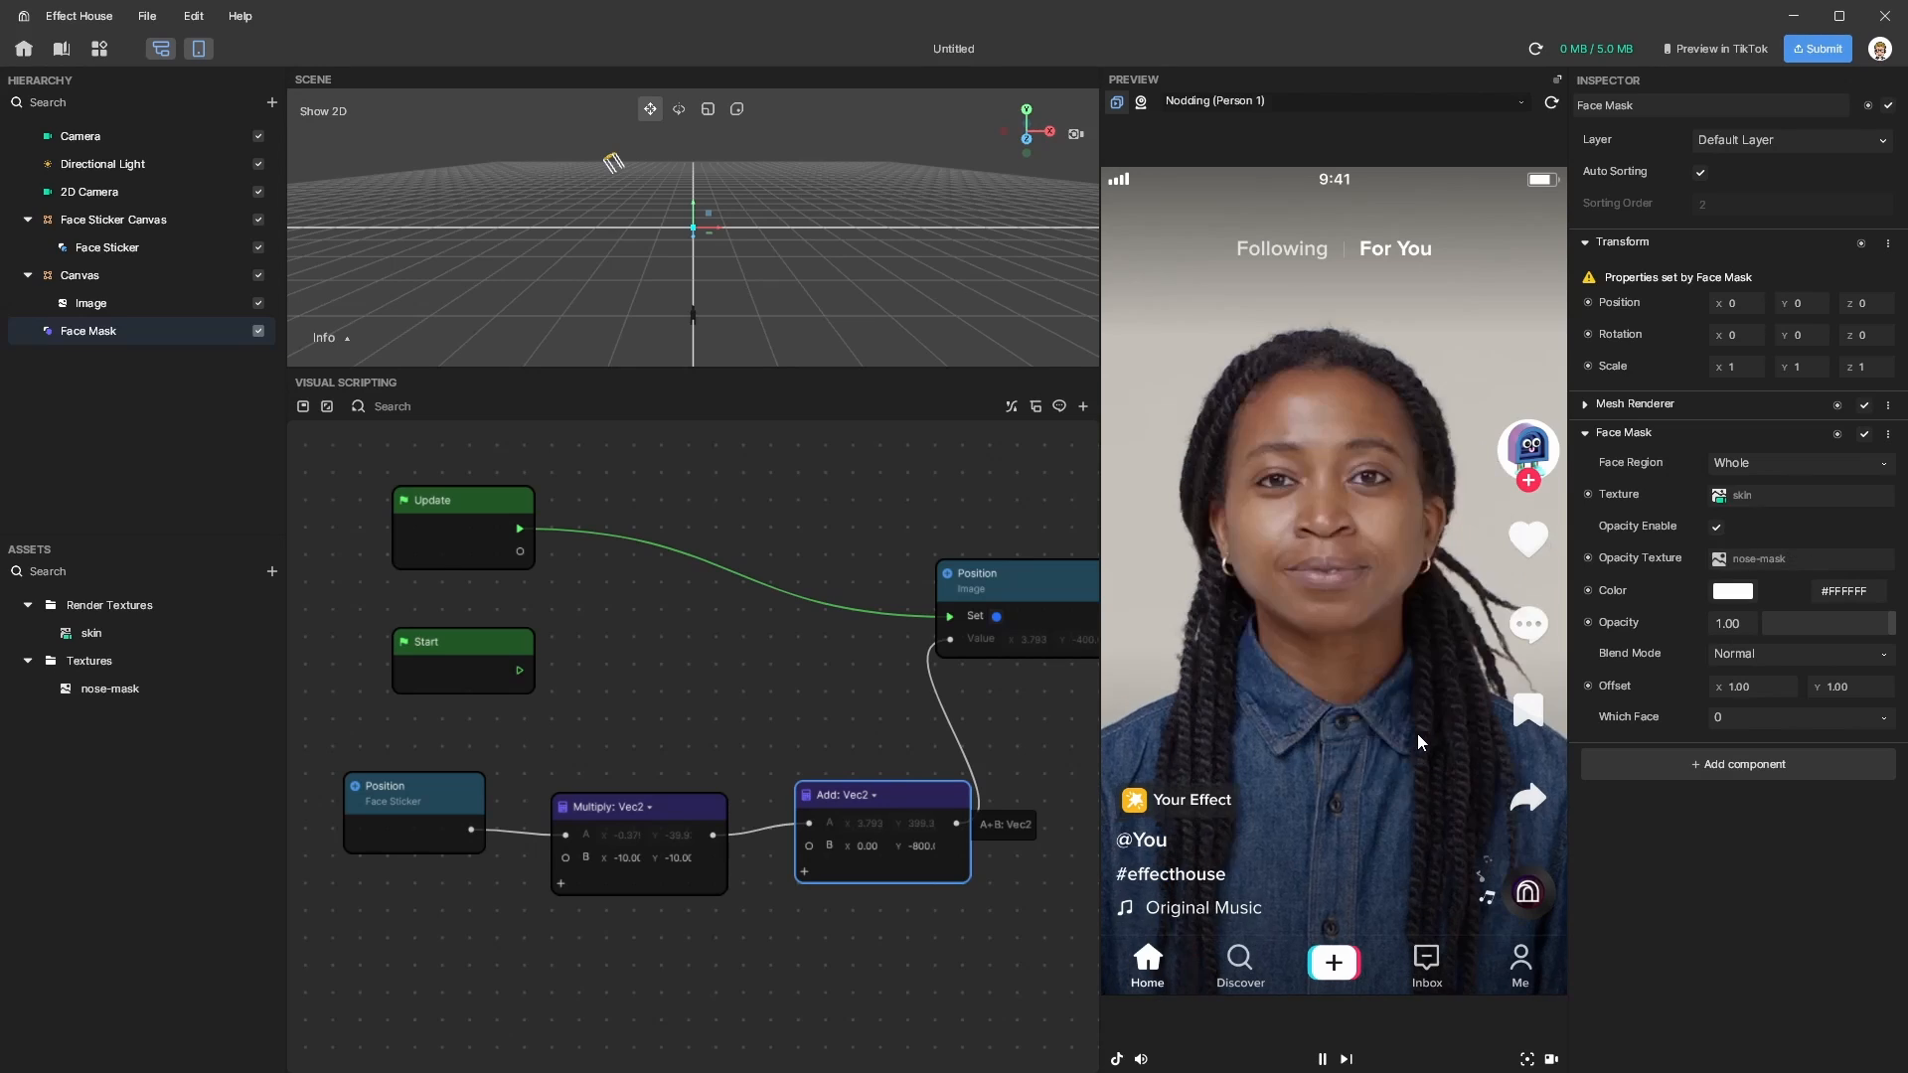